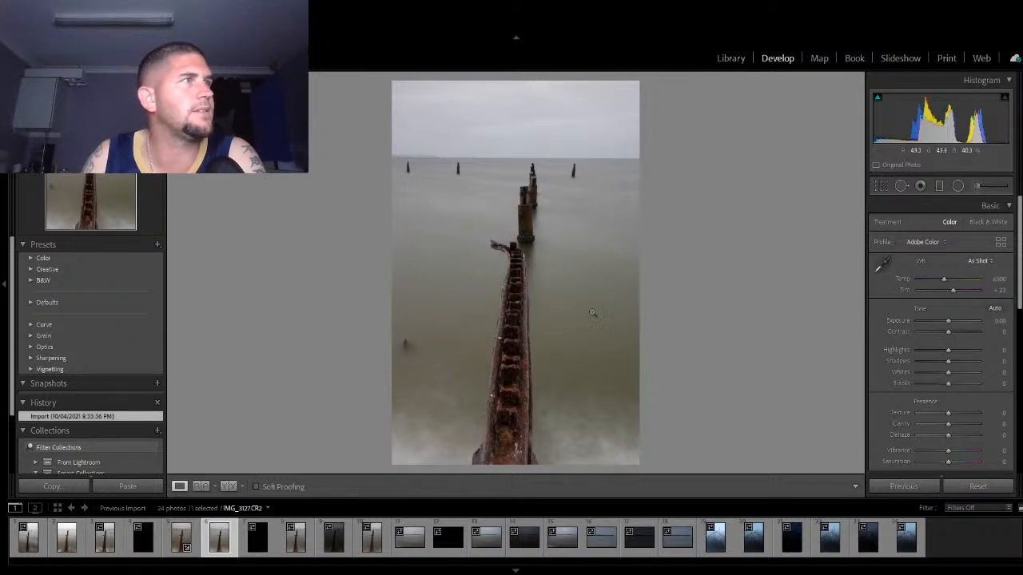
Step: Crop the pier photo to a 16 x 9 aspect ratio, trimming the foreground and repositioning the pier within the frame
click(879, 186)
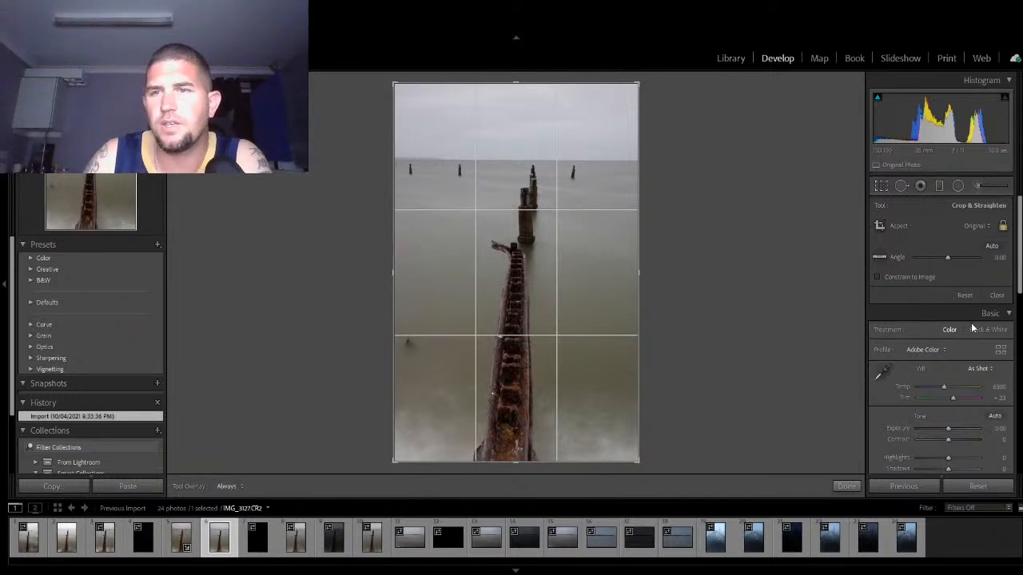
click(920, 368)
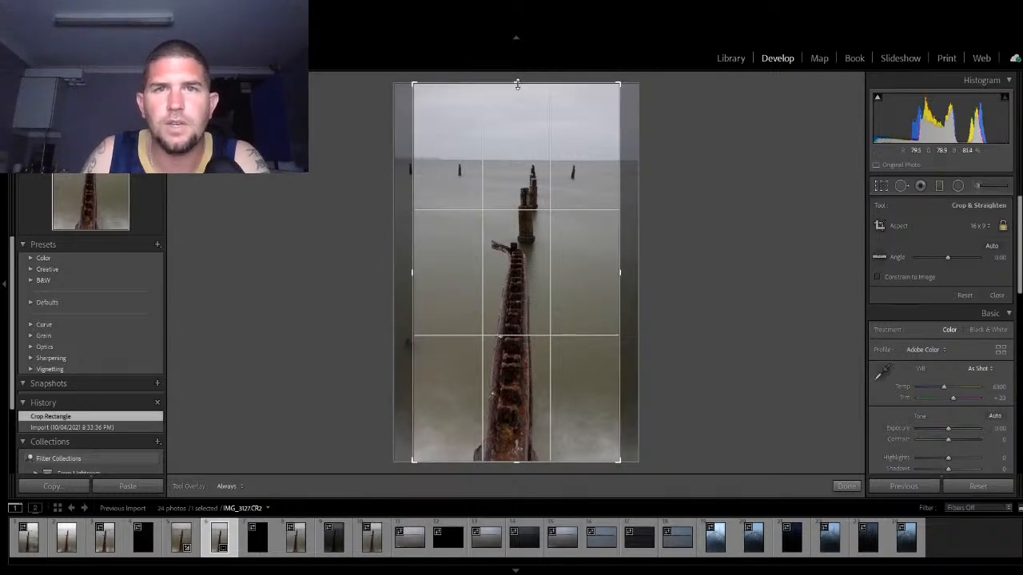
drag(517, 463, 522, 413)
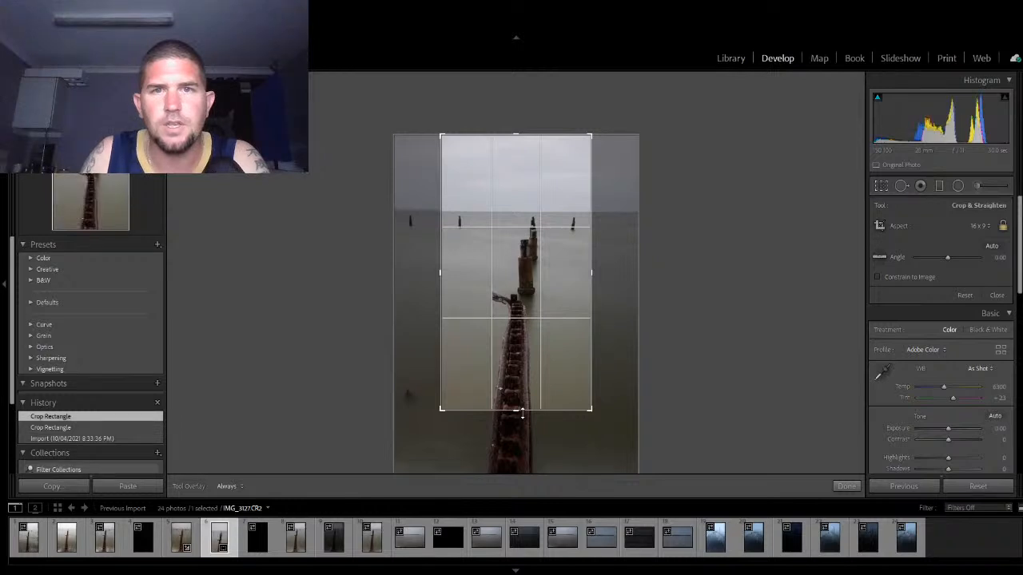
drag(522, 329, 517, 327)
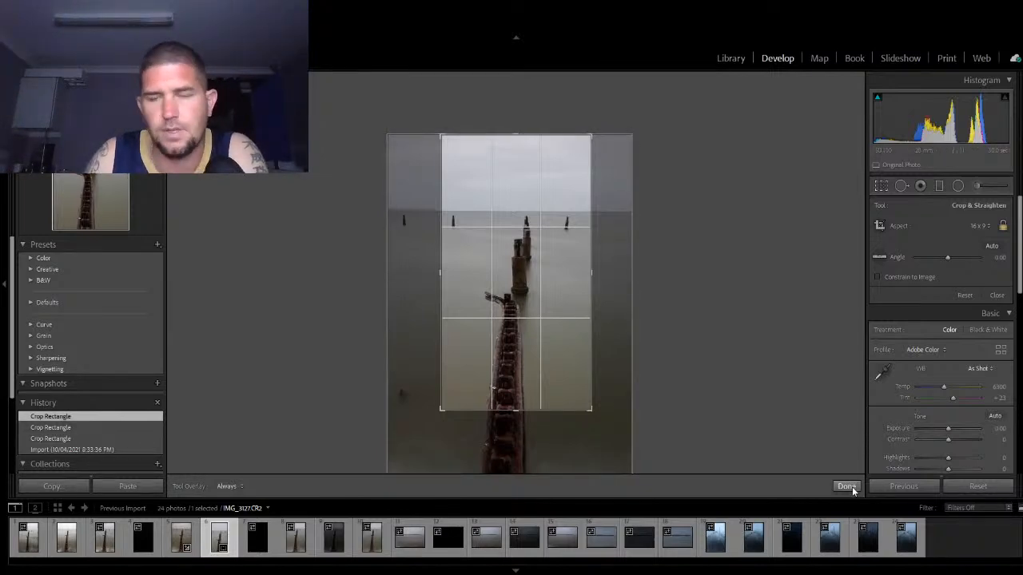
click(847, 487)
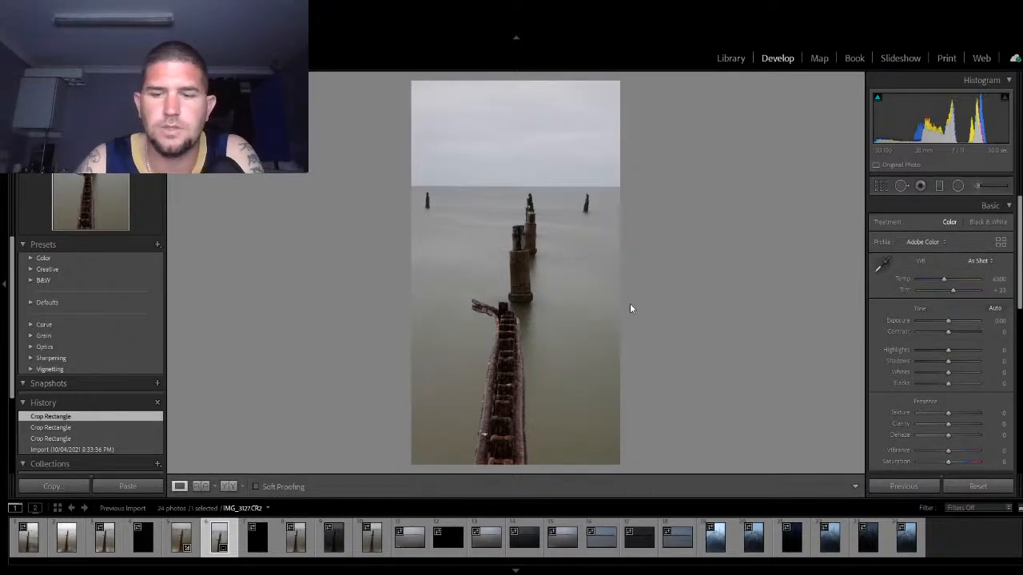
Step: Compare the cropped pier photo repeatedly with its before view
key(backslash)
key(backslash)
key(backslash)
key(backslash)
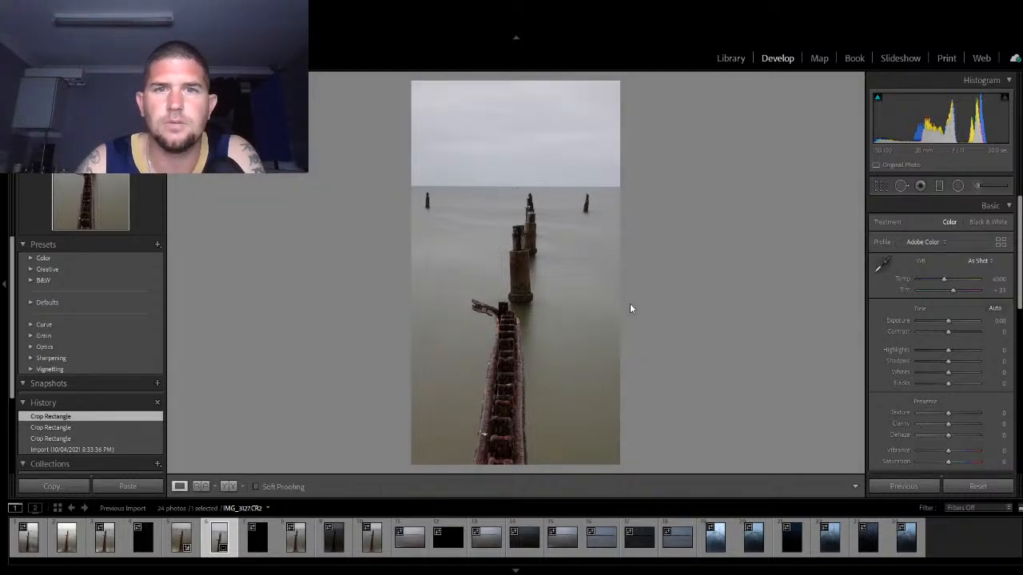
key(backslash)
key(backslash)
key(backslash)
key(backslash)
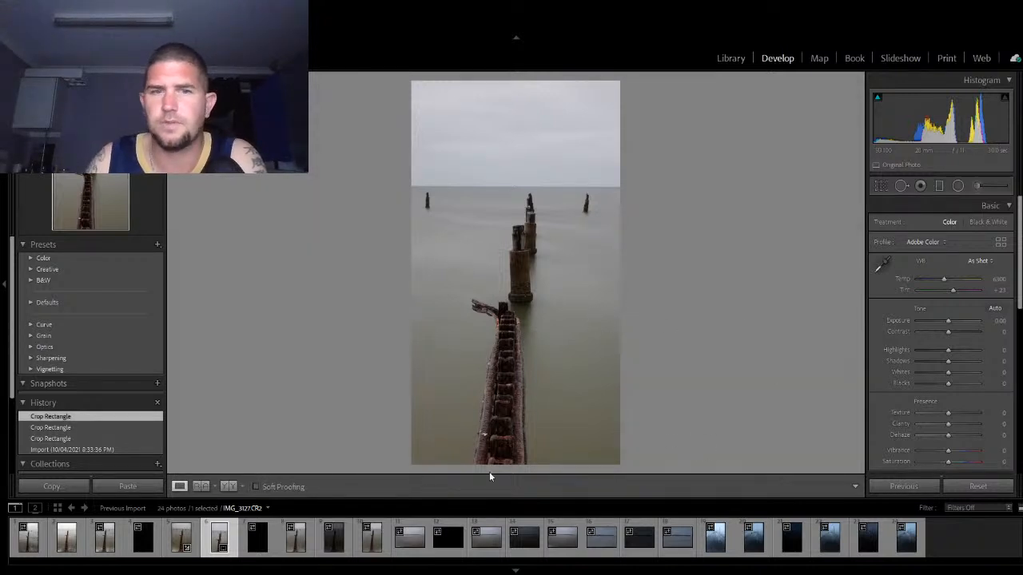
key(backslash)
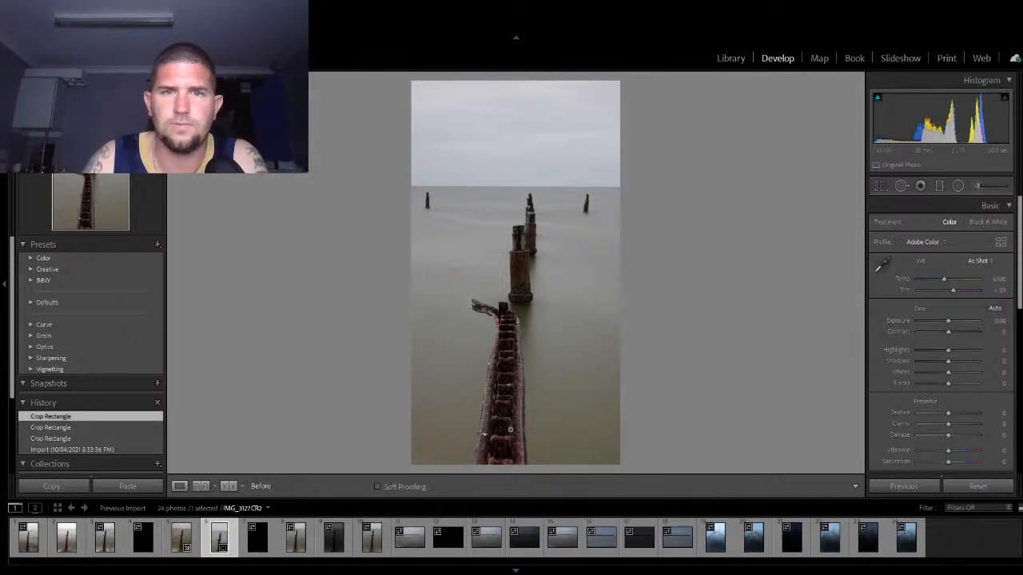
key(backslash)
key(backslash)
key(backslash)
key(backslash)
key(backslash)
key(backslash)
key(backslash)
key(backslash)
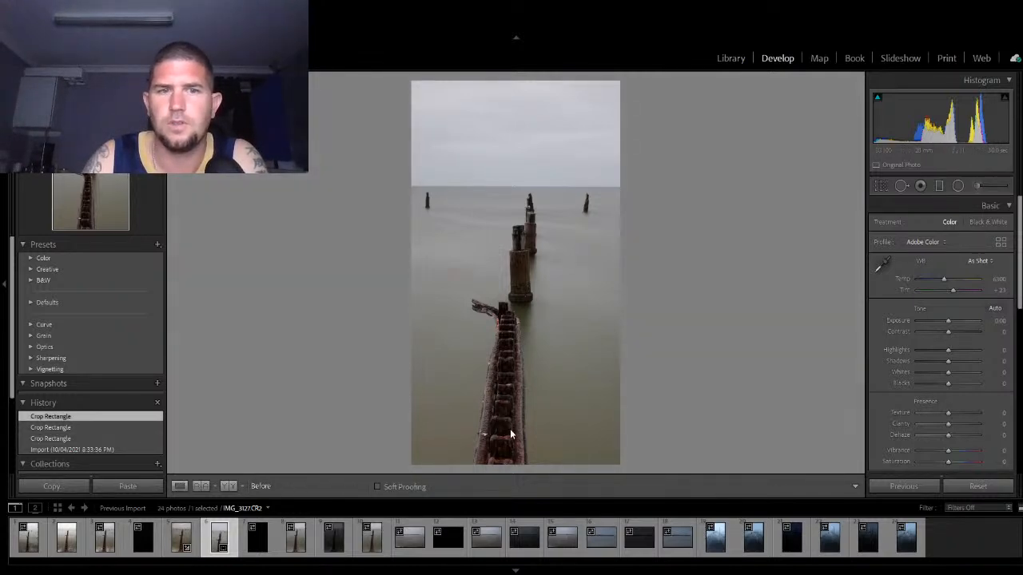
key(backslash)
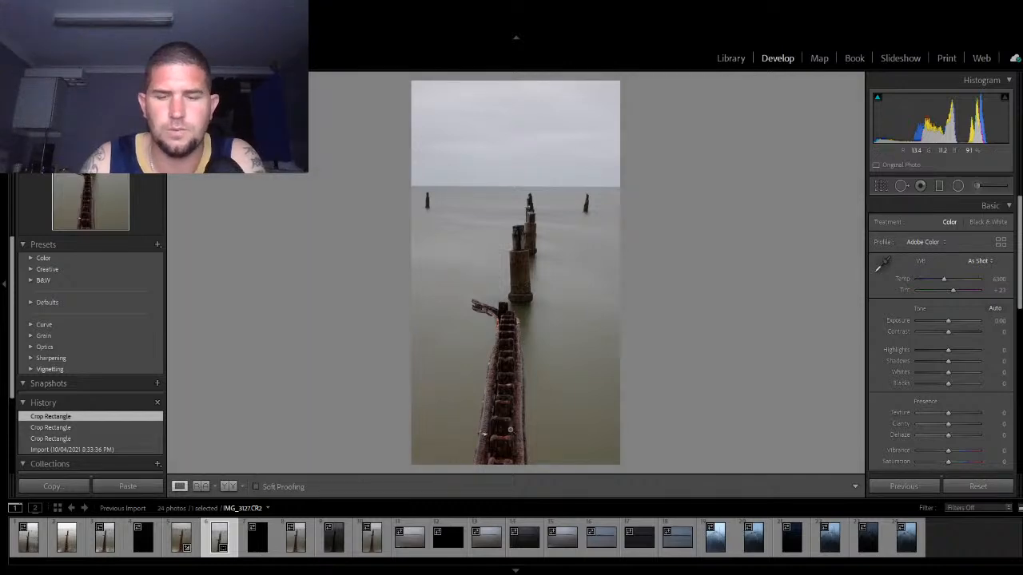
Step: Reselect the pier photo, compare its before and after views again, and recheck its crop frame
key(ctrl+d)
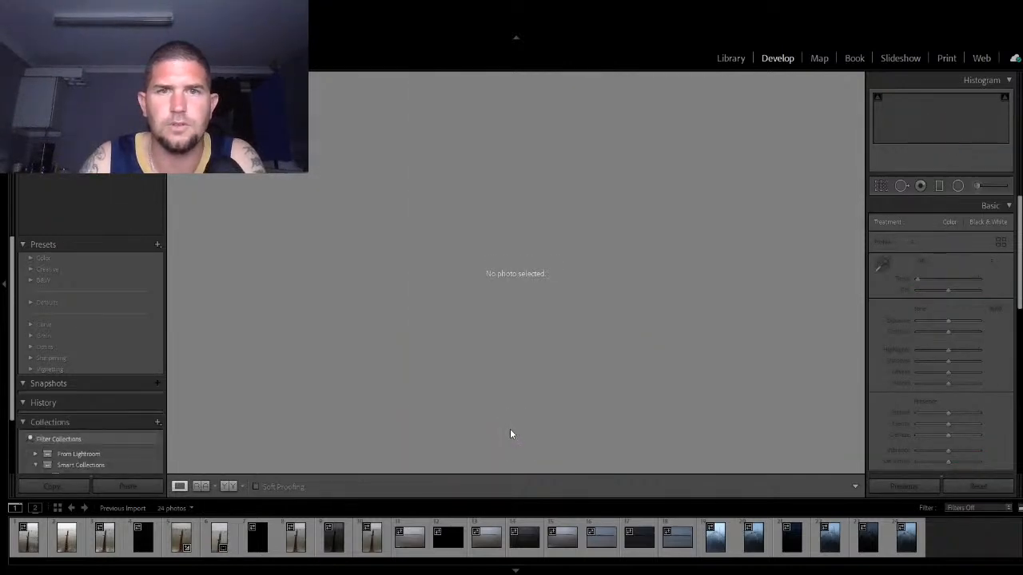
click(227, 540)
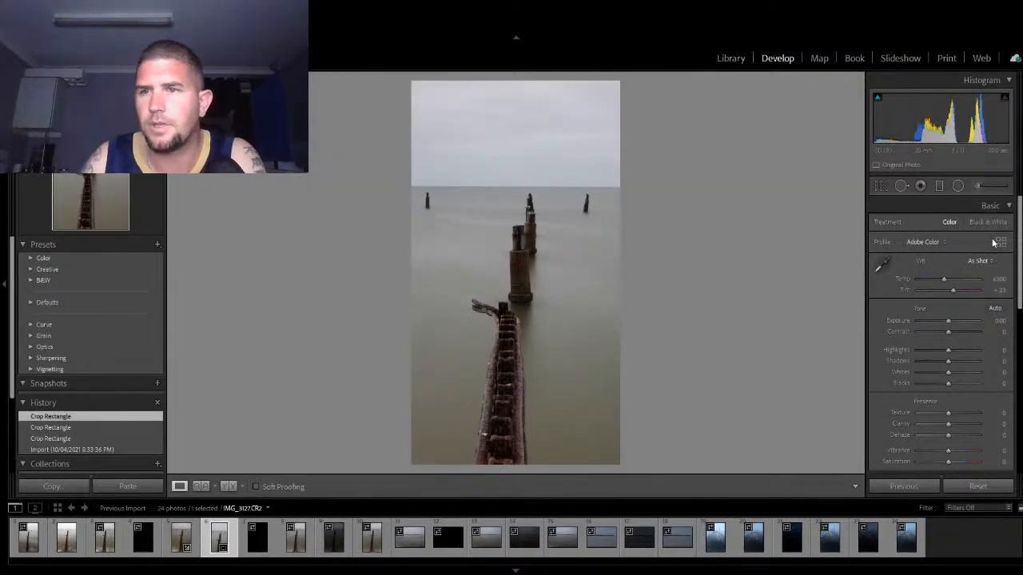
key(backslash)
key(backslash)
key(backslash)
key(backslash)
key(backslash)
key(backslash)
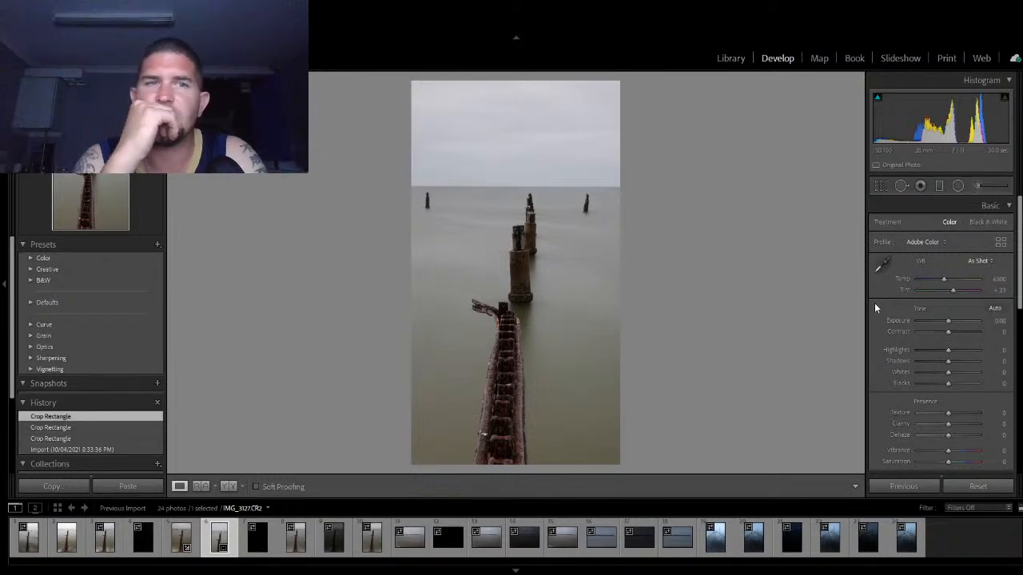
click(880, 185)
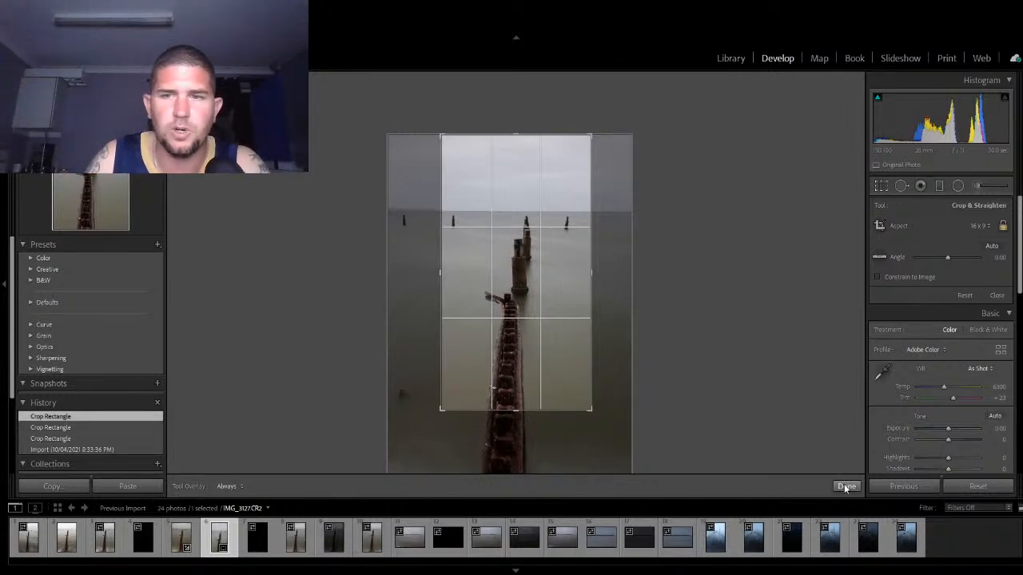
click(845, 486)
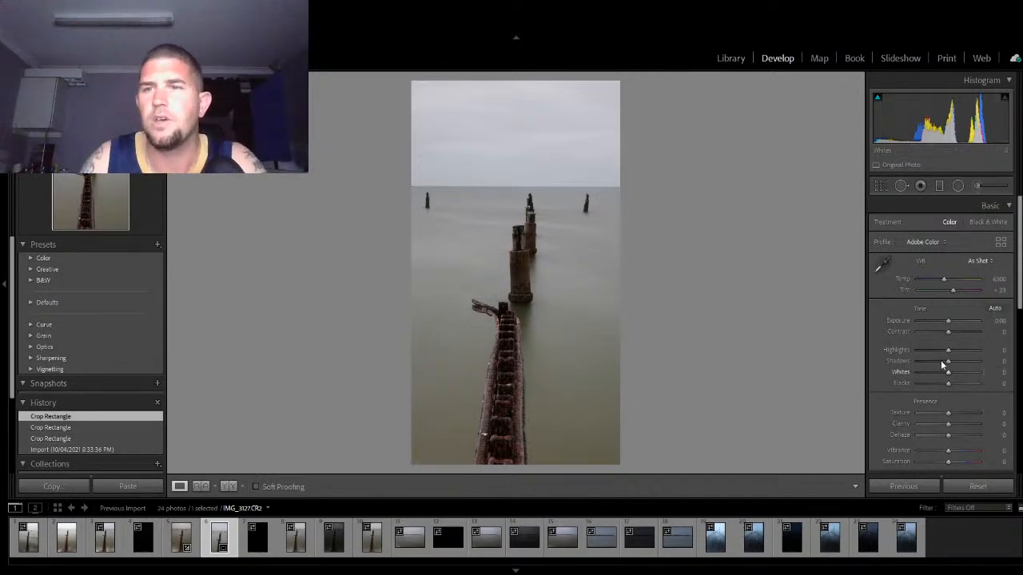
Step: Apply automatic tone settings to the photo and cool its white balance temperature to 5421
click(995, 309)
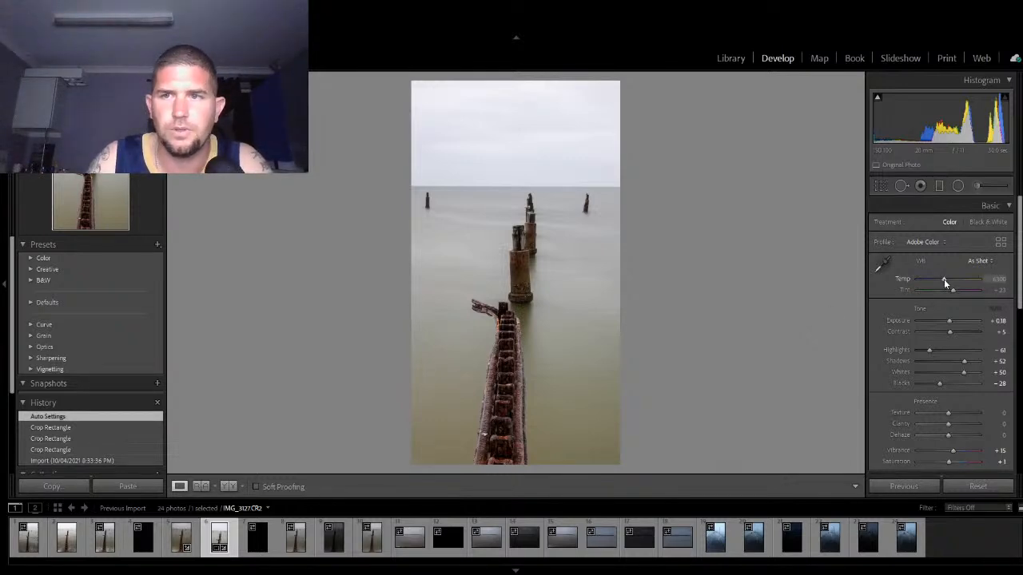
drag(944, 279, 953, 290)
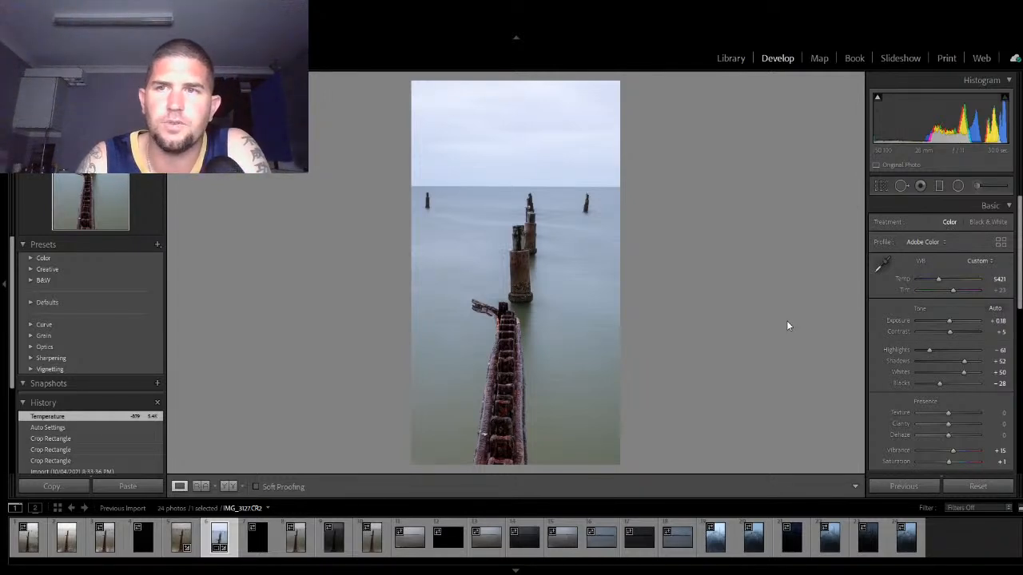
Step: Add a graduated filter from the top of the sky down past the horizon and set its Exposure to -1.31
click(938, 187)
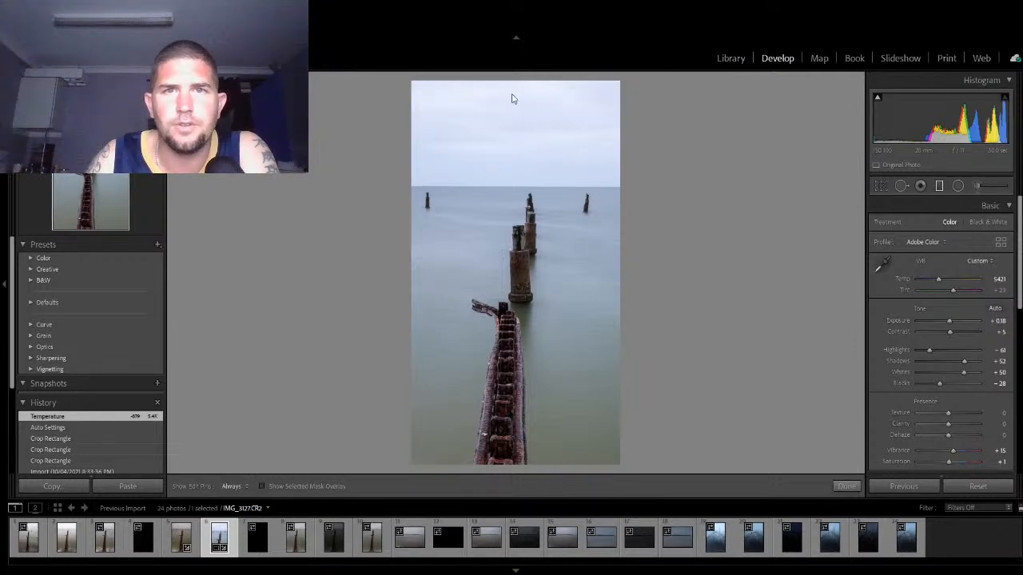
drag(510, 83, 507, 281)
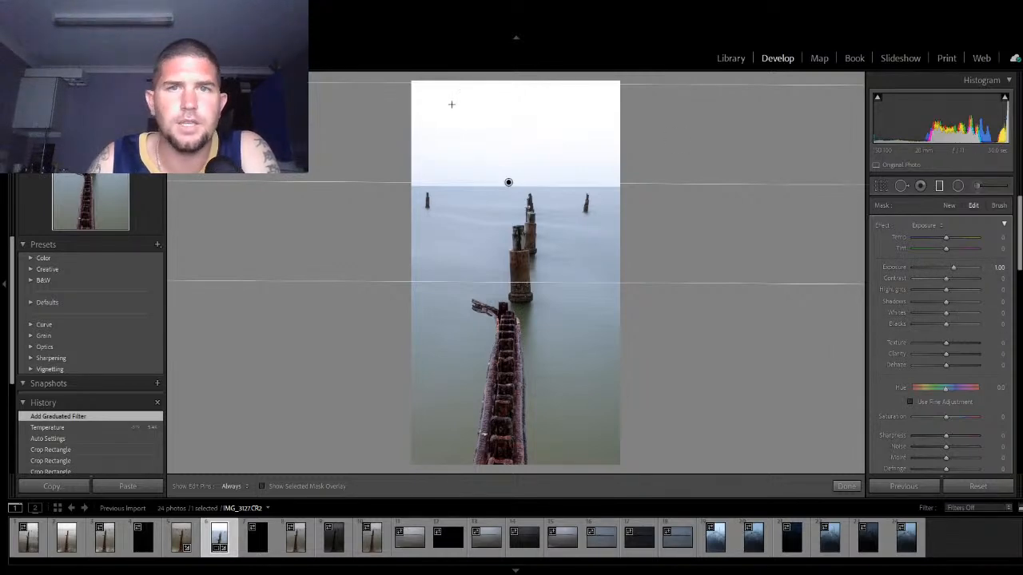
drag(953, 269, 946, 274)
double_click(946, 273)
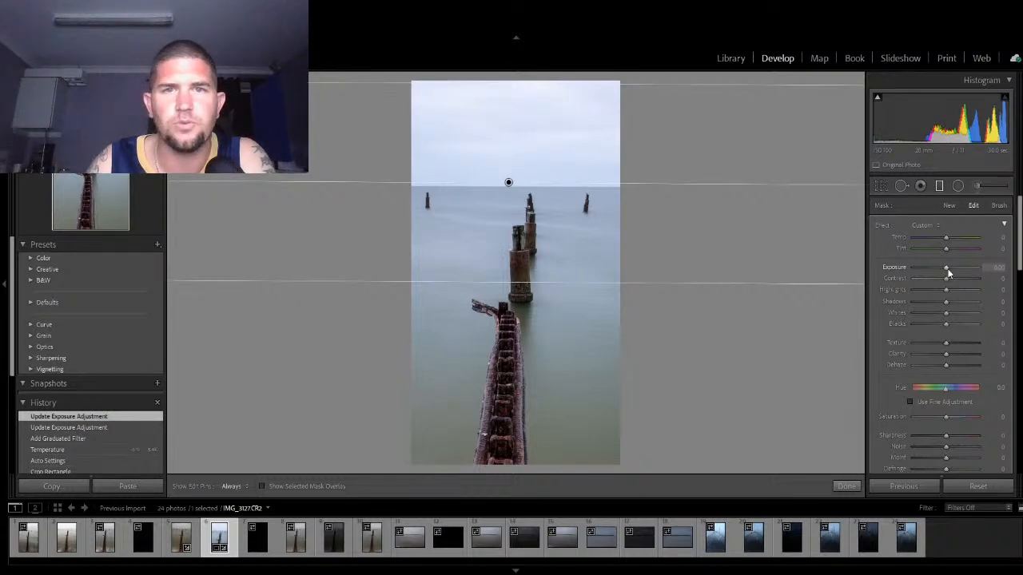
drag(949, 273, 938, 274)
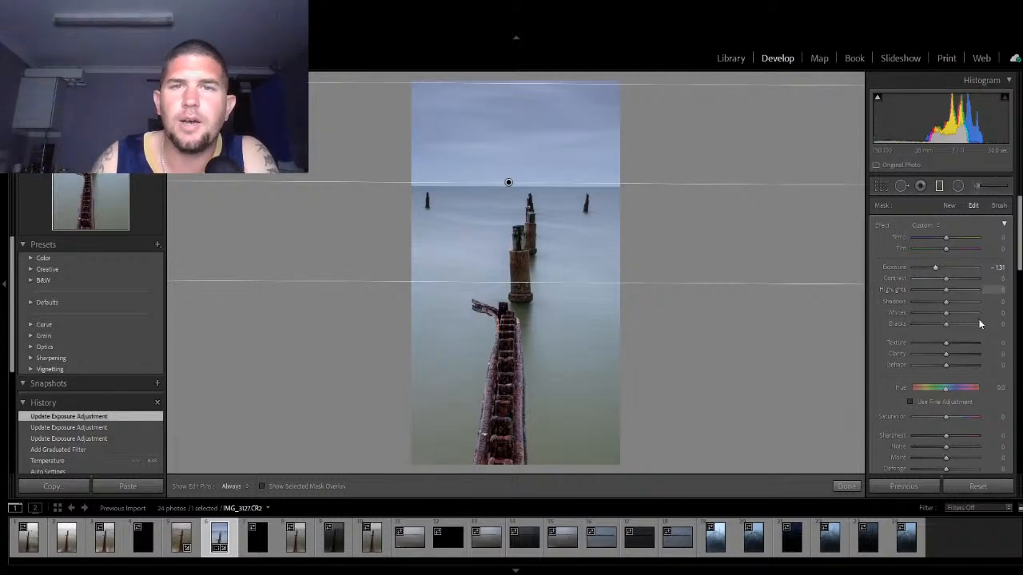
Step: Set the sky filter's Texture to 41, Clarity to -9 and Dehaze to 14
drag(948, 342, 901, 354)
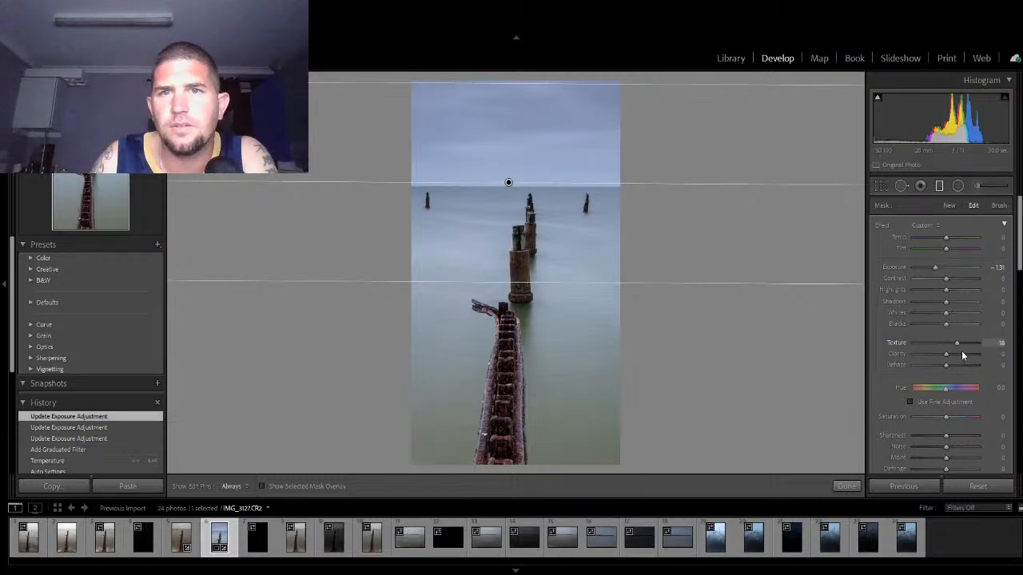
drag(996, 354, 961, 344)
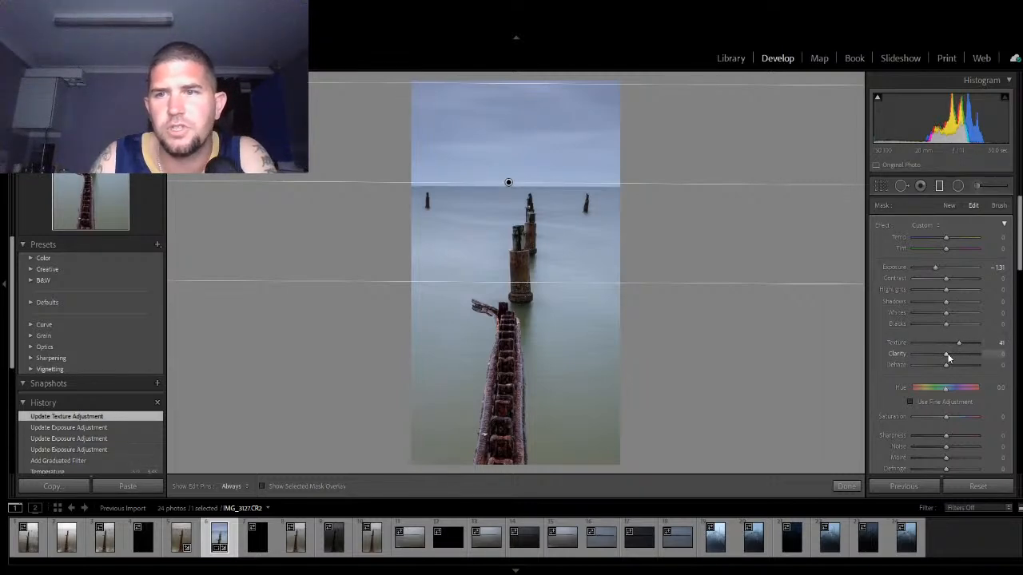
drag(958, 353, 932, 365)
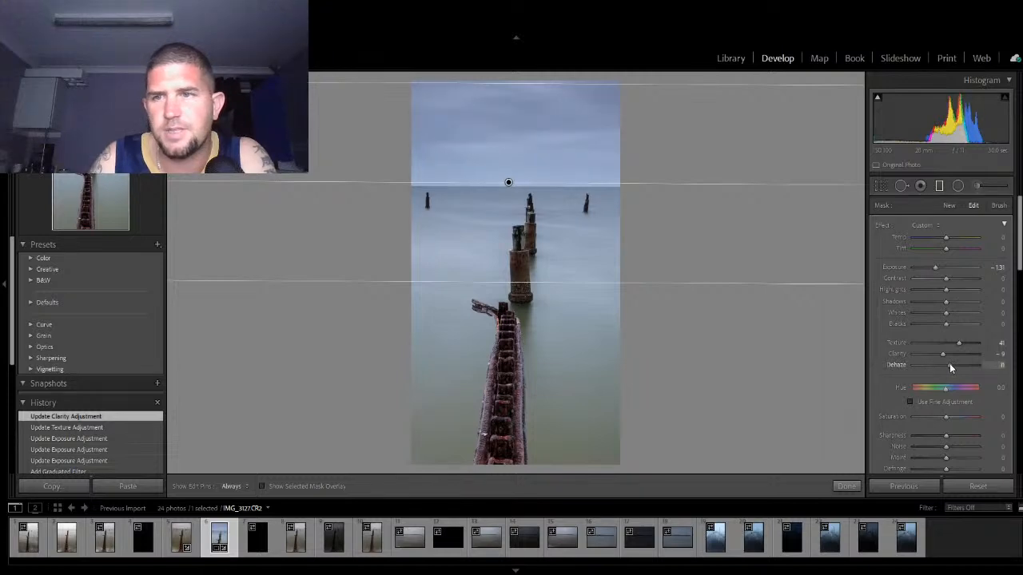
mouse_move(950, 366)
mouse_down()
mouse_move(971, 369)
mouse_move(933, 371)
mouse_move(951, 369)
mouse_up()
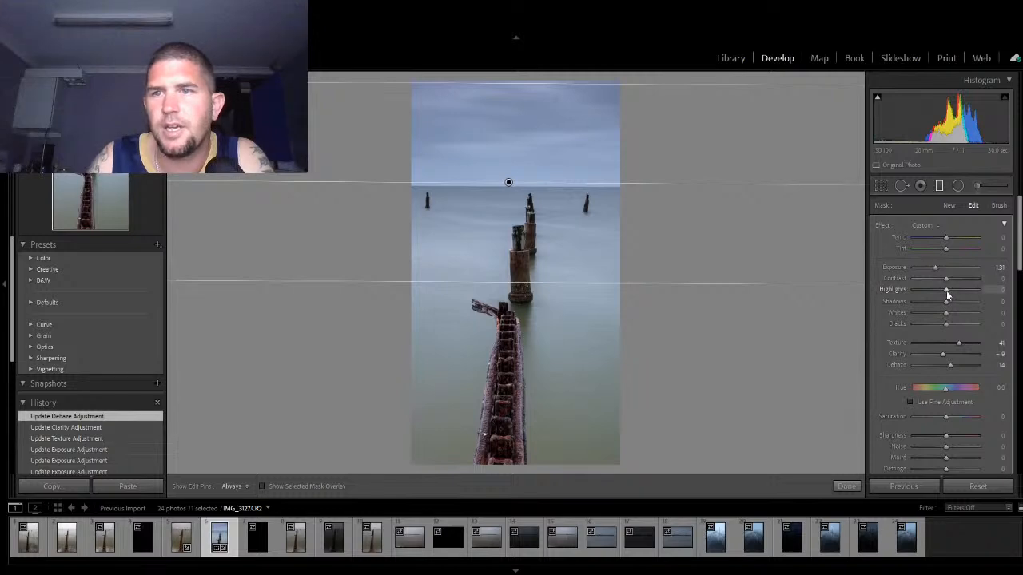
Step: Set the sky filter's Contrast to 11, Highlights to -38, Whites to -39 and Blacks to -16, with Shadows reset to 0
mouse_move(943, 296)
mouse_down()
mouse_move(931, 289)
mouse_move(948, 280)
mouse_up()
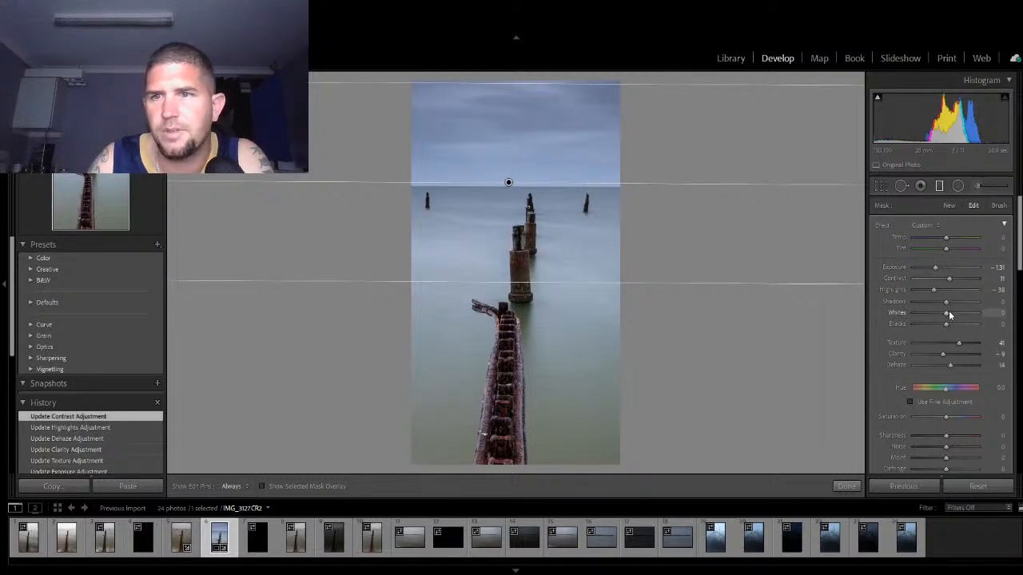
mouse_move(948, 315)
mouse_down()
mouse_move(934, 315)
mouse_move(940, 323)
mouse_up()
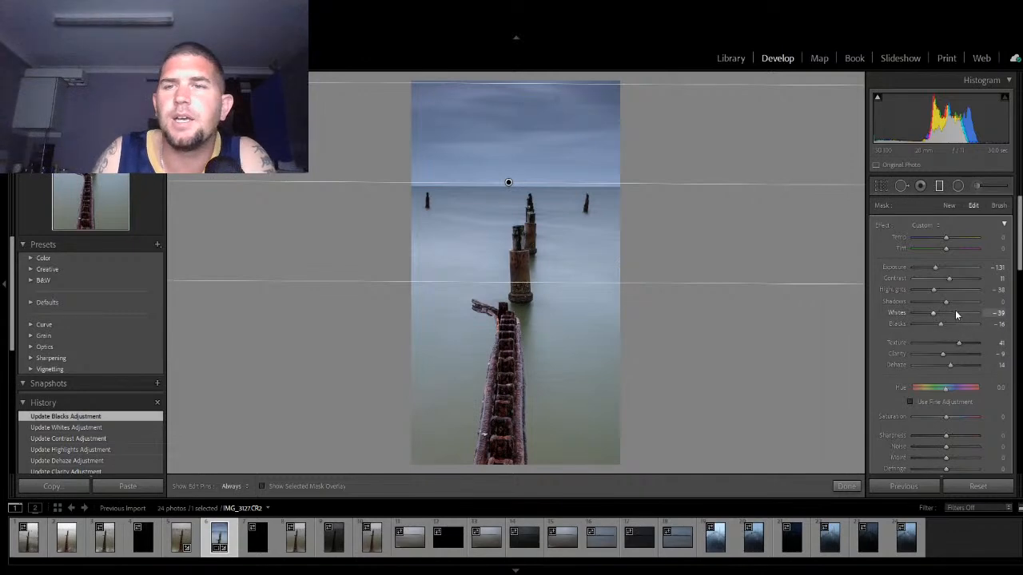
mouse_move(942, 307)
mouse_down()
mouse_move(923, 309)
mouse_move(962, 314)
mouse_move(947, 304)
mouse_up()
double_click(946, 303)
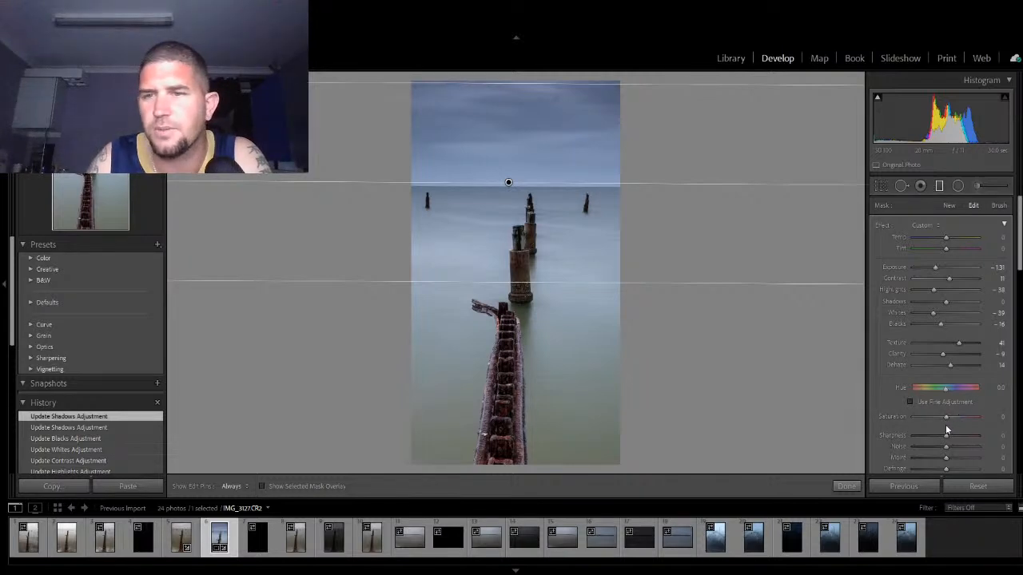
Step: Set the sky filter's Saturation to 8 and finish editing the graduated filter
mouse_move(946, 416)
mouse_down()
mouse_move(964, 418)
mouse_move(919, 423)
mouse_move(947, 429)
mouse_up()
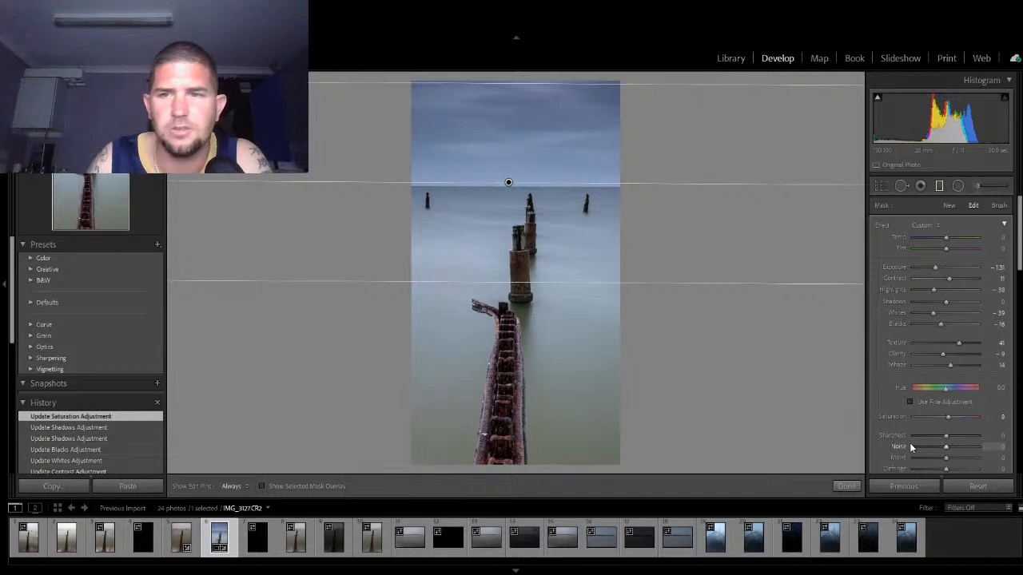
scroll(969, 438, down, 3)
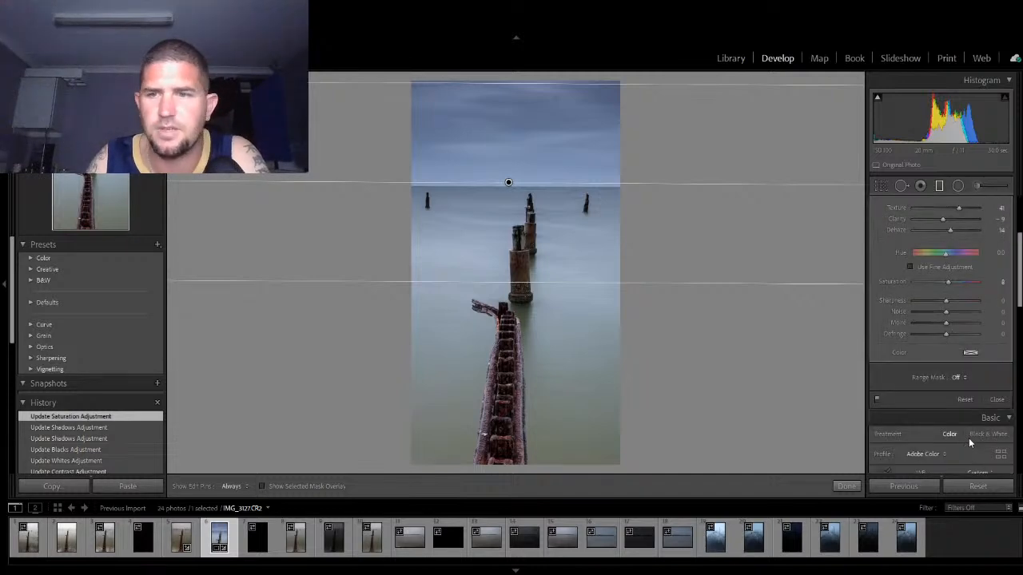
scroll(969, 437, up, 3)
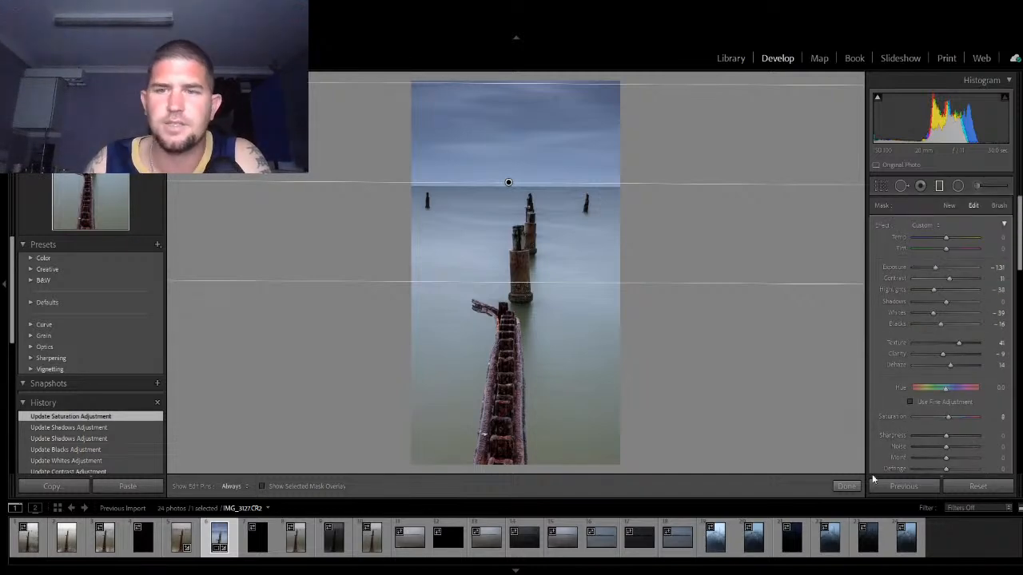
click(847, 487)
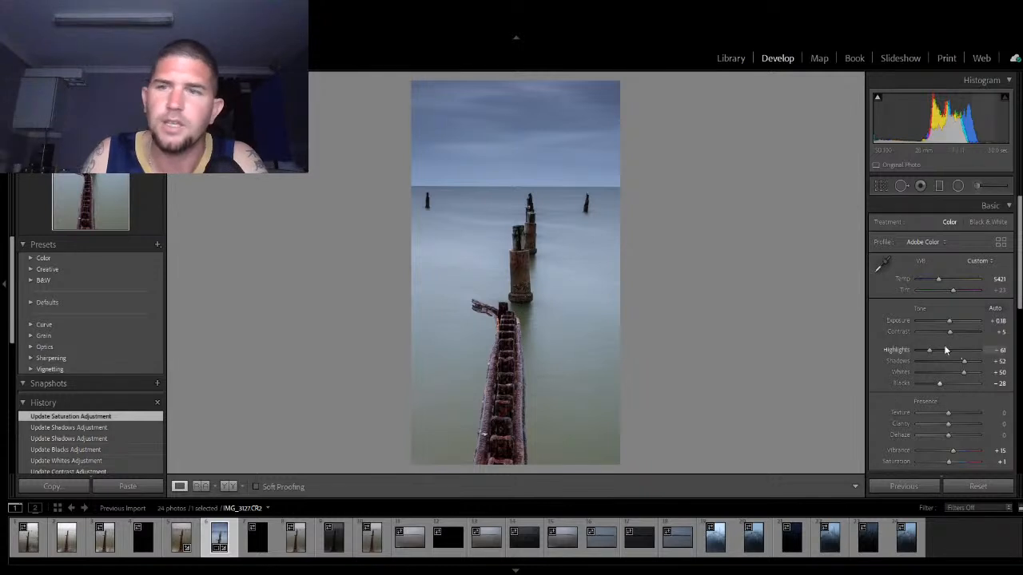
Step: Set the whole photo's Texture to +5
drag(949, 321, 947, 321)
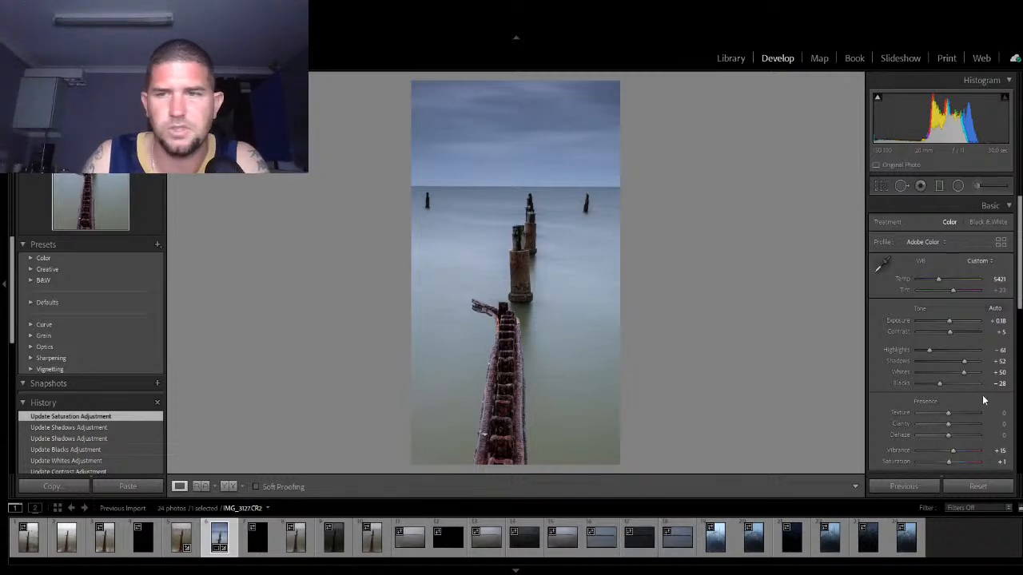
scroll(983, 400, down, 2)
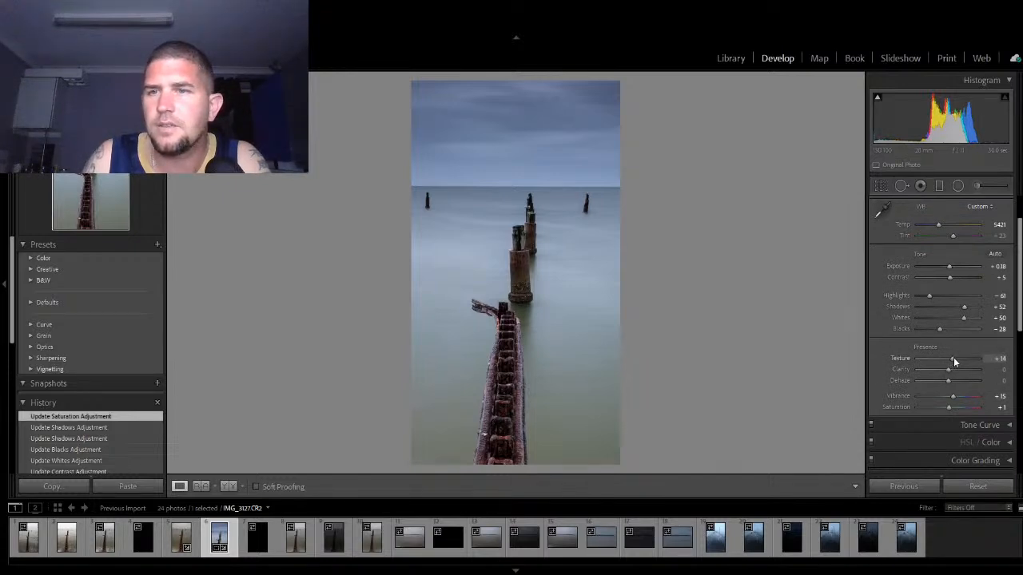
drag(954, 358, 949, 358)
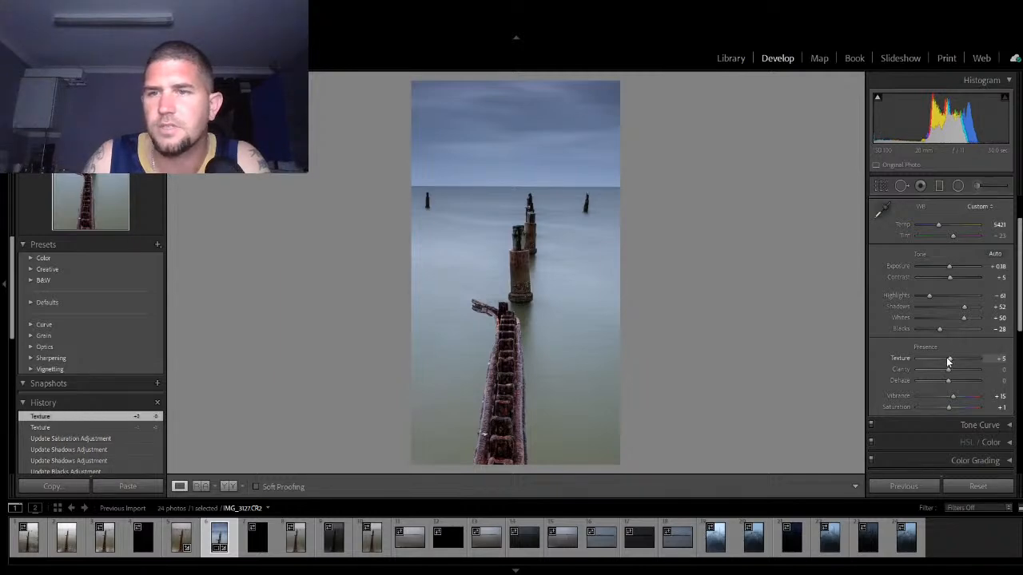
Step: Set the whole photo's Highlights to -77 and reset its Texture to 0
scroll(997, 331, up, 2)
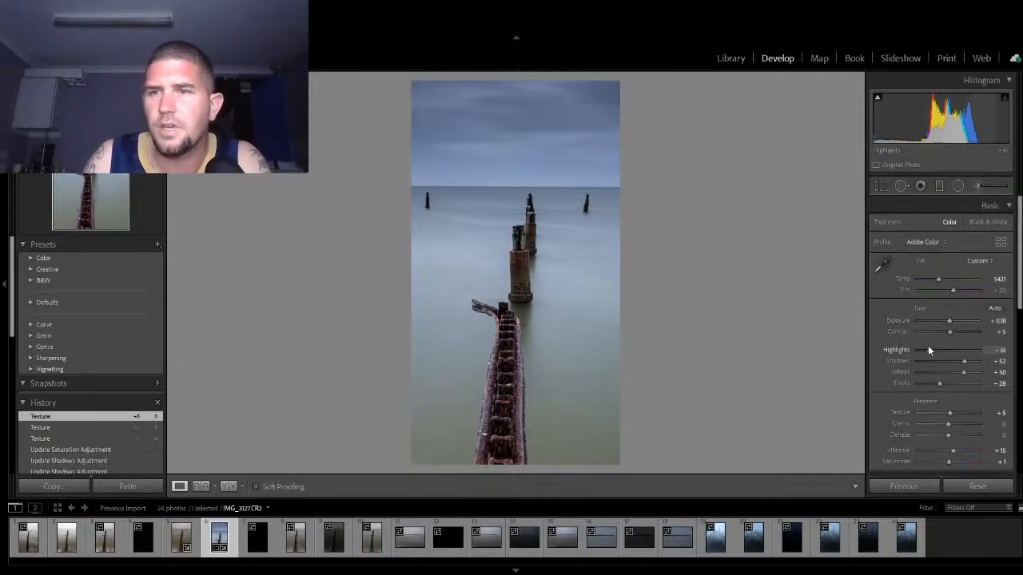
mouse_move(930, 350)
mouse_down()
mouse_move(952, 351)
mouse_move(905, 364)
mouse_move(1010, 357)
mouse_move(901, 369)
mouse_move(926, 356)
mouse_up()
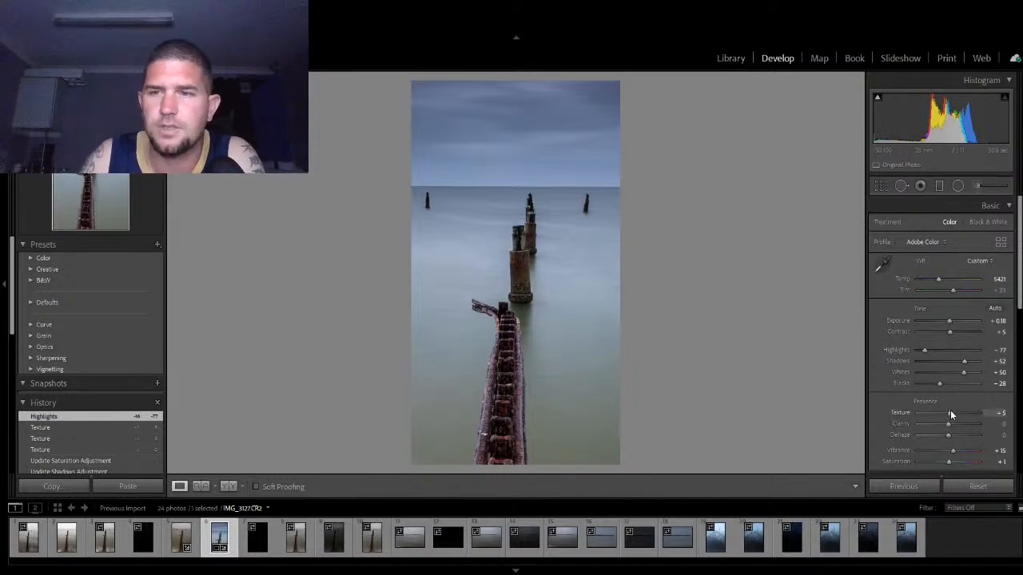
drag(950, 410, 953, 410)
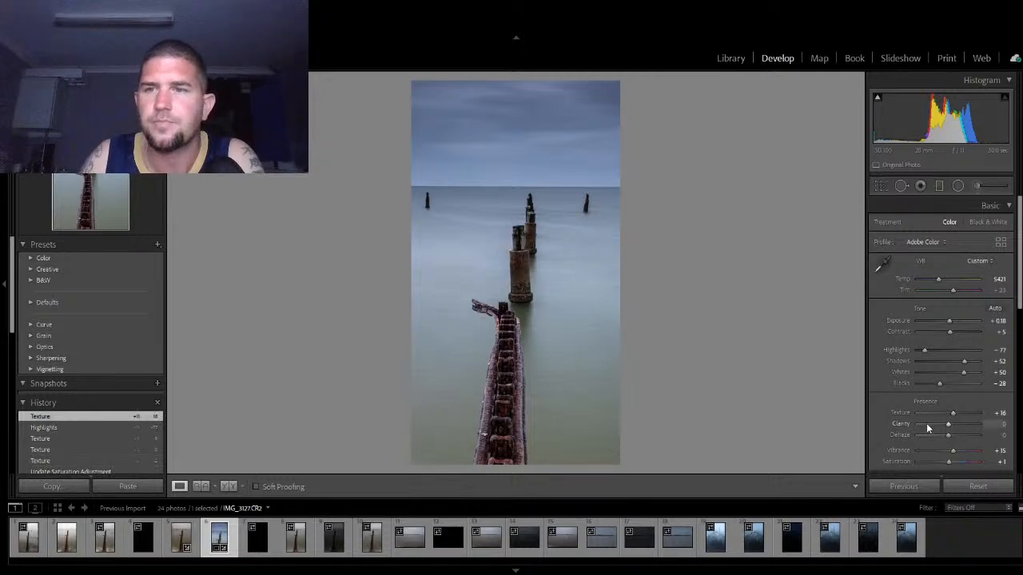
double_click(953, 411)
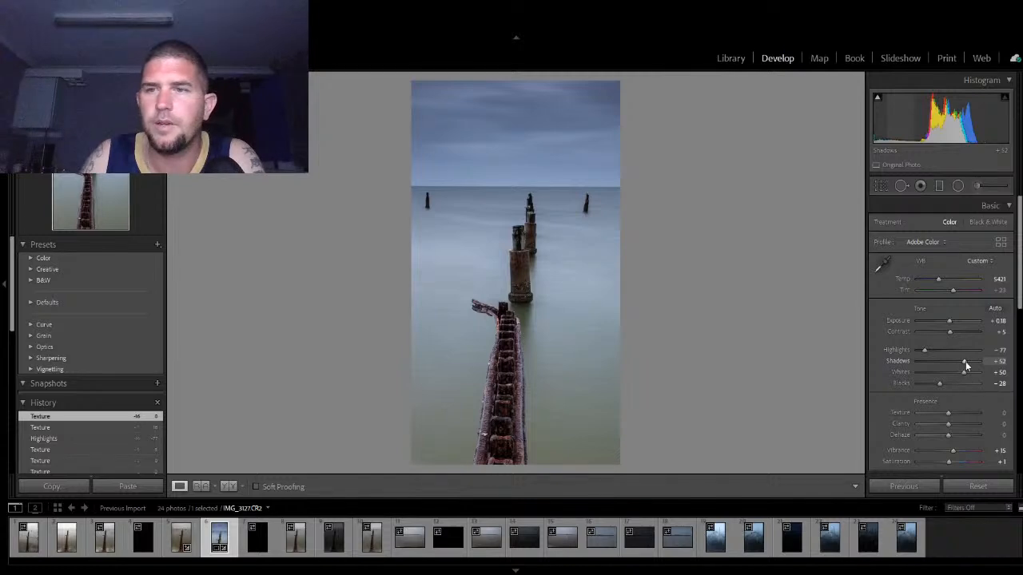
Step: Rebalance the photo's tone with Shadows at +75, Whites at +46, Blacks at -72 and Contrast at +19
mouse_move(966, 361)
mouse_down()
mouse_move(922, 364)
mouse_move(960, 369)
mouse_up()
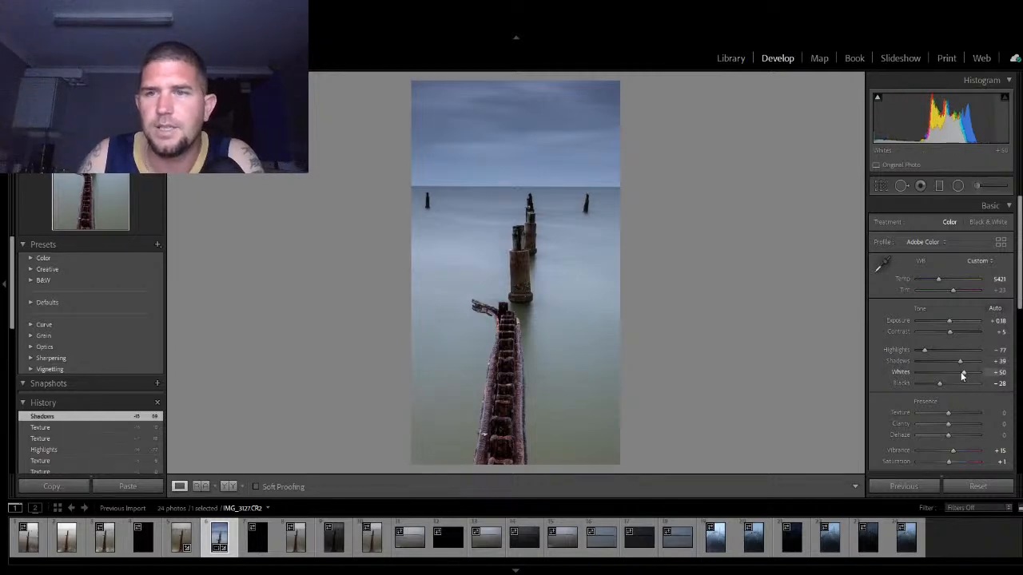
mouse_move(965, 372)
mouse_down()
mouse_move(949, 375)
mouse_move(964, 376)
mouse_up()
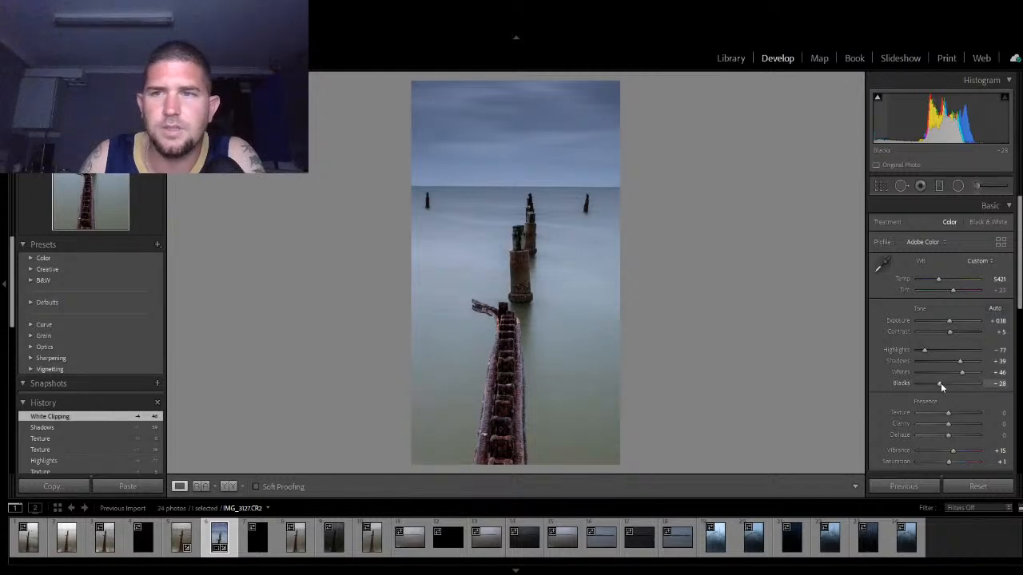
drag(940, 383, 924, 401)
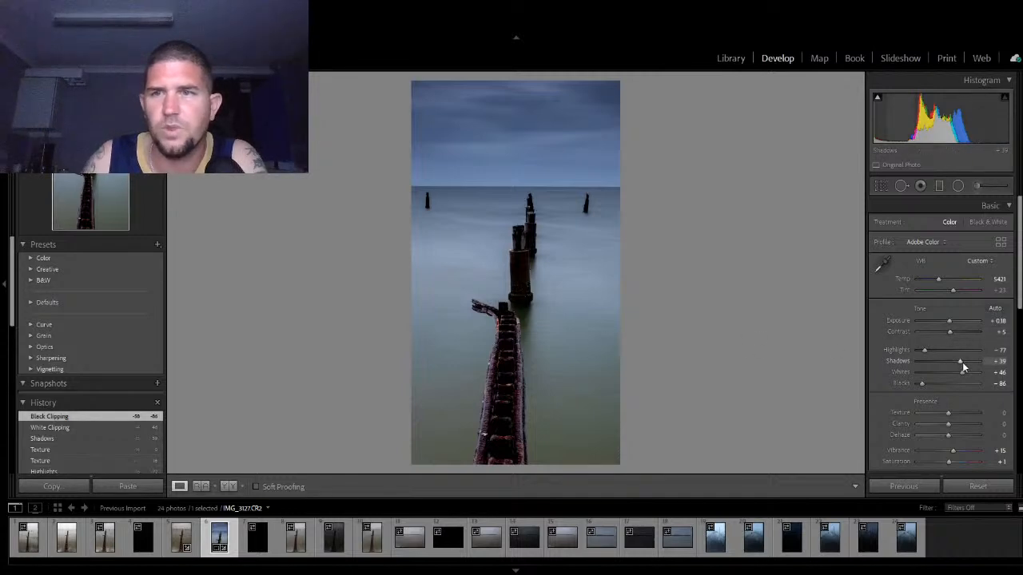
drag(961, 362, 927, 383)
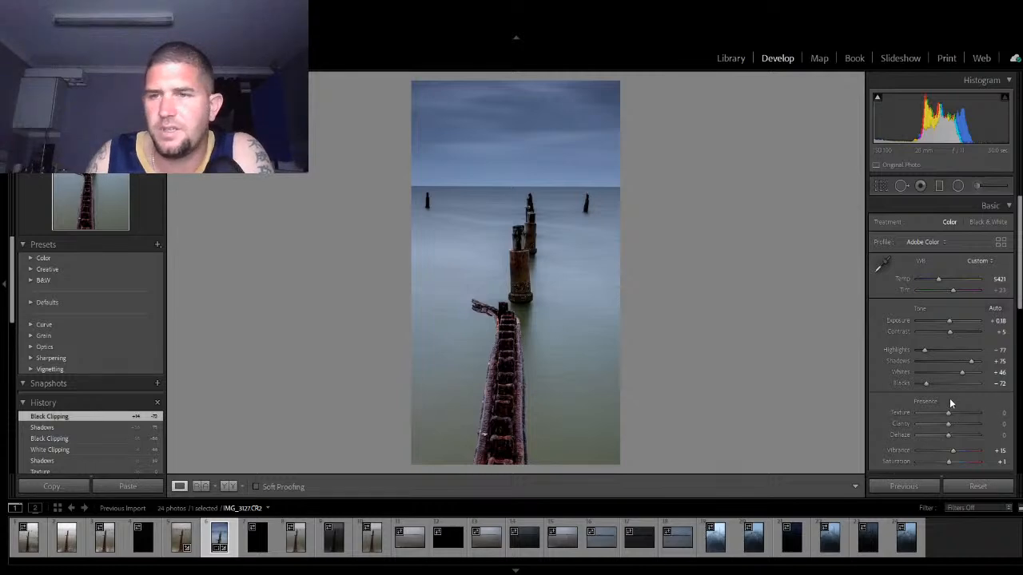
drag(951, 331, 954, 331)
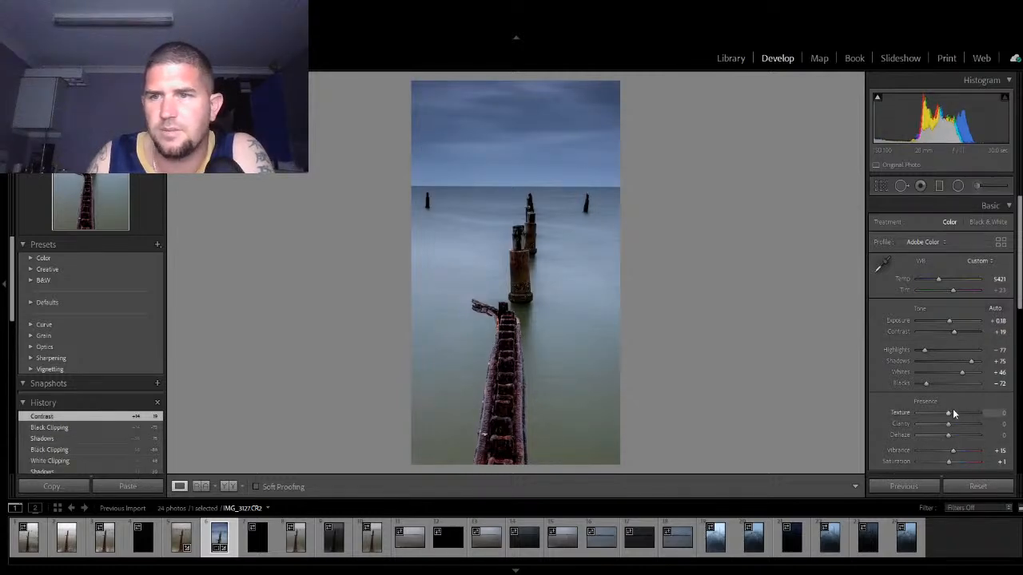
Step: Set the photo's Texture to +21, Clarity to -11, Dehaze to +7, Vibrance to +19 and Saturation to +9
drag(950, 413, 957, 415)
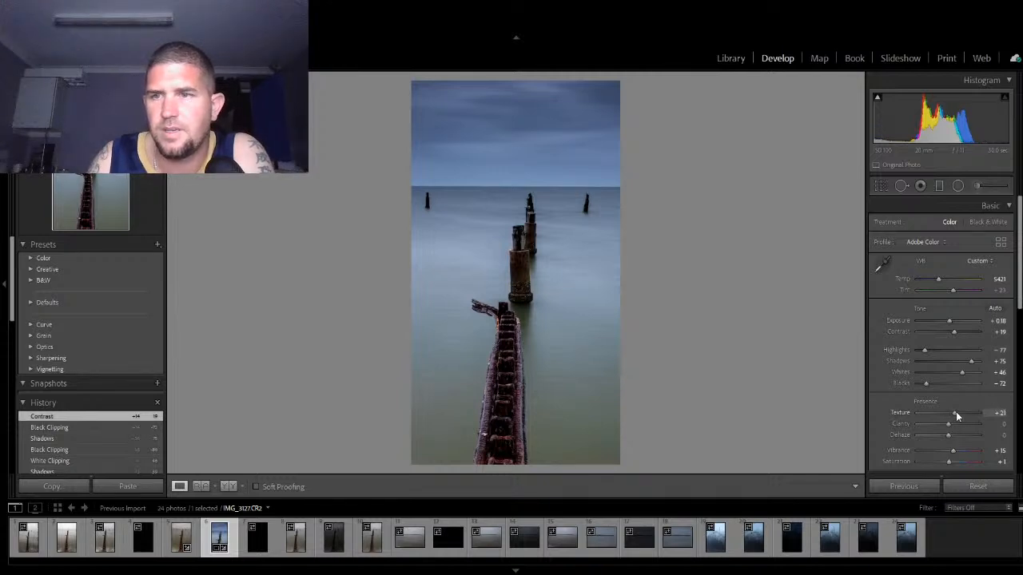
drag(947, 423, 945, 422)
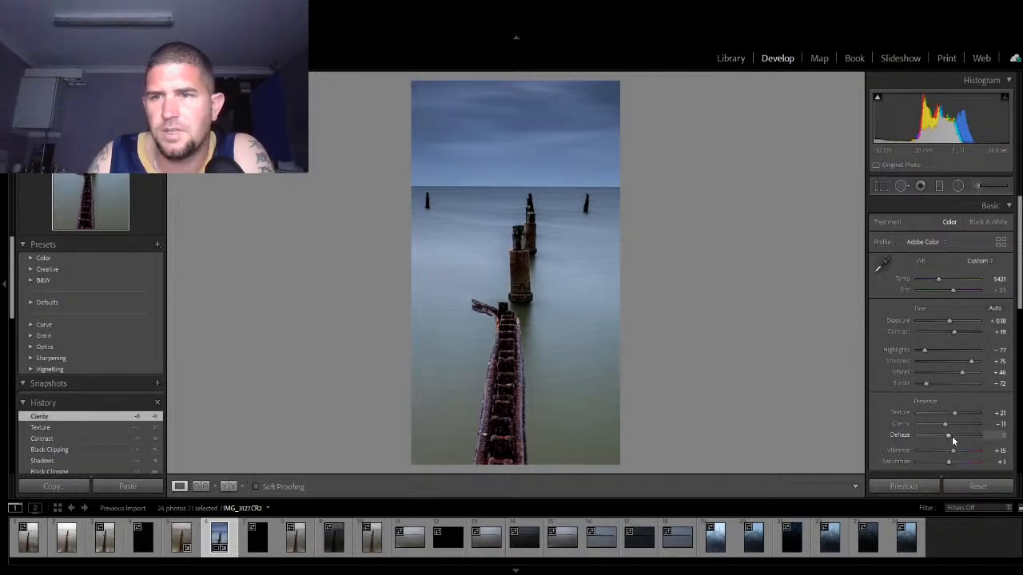
drag(950, 438, 952, 436)
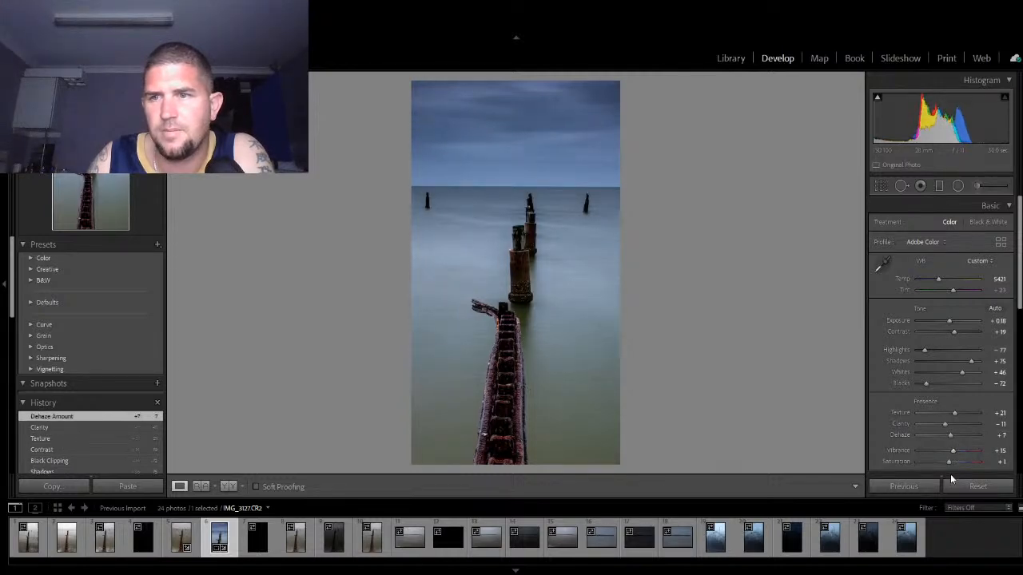
drag(953, 452, 951, 463)
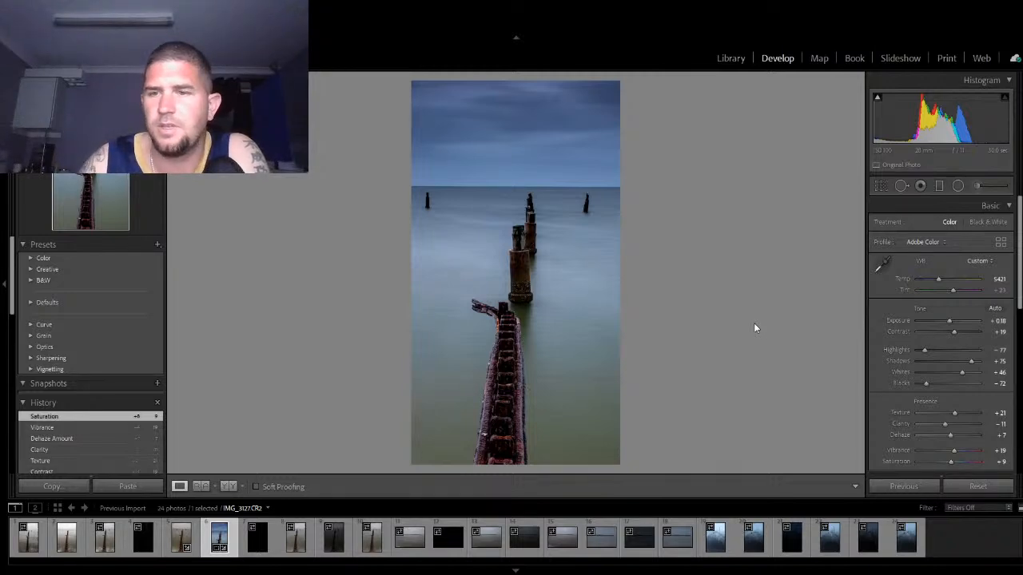
Step: Try the Black & White treatment on the photo and return it to Color
click(989, 223)
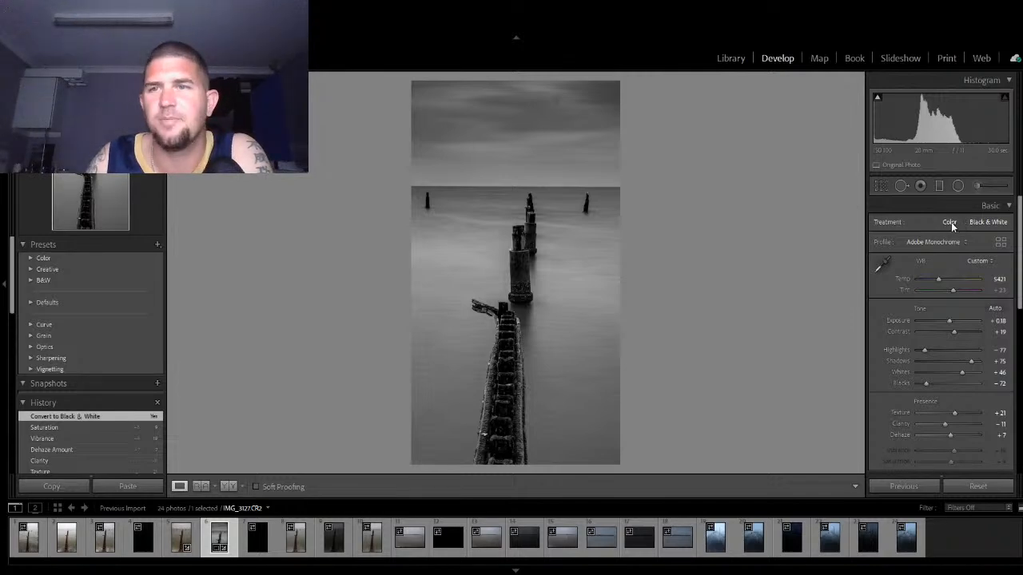
click(950, 222)
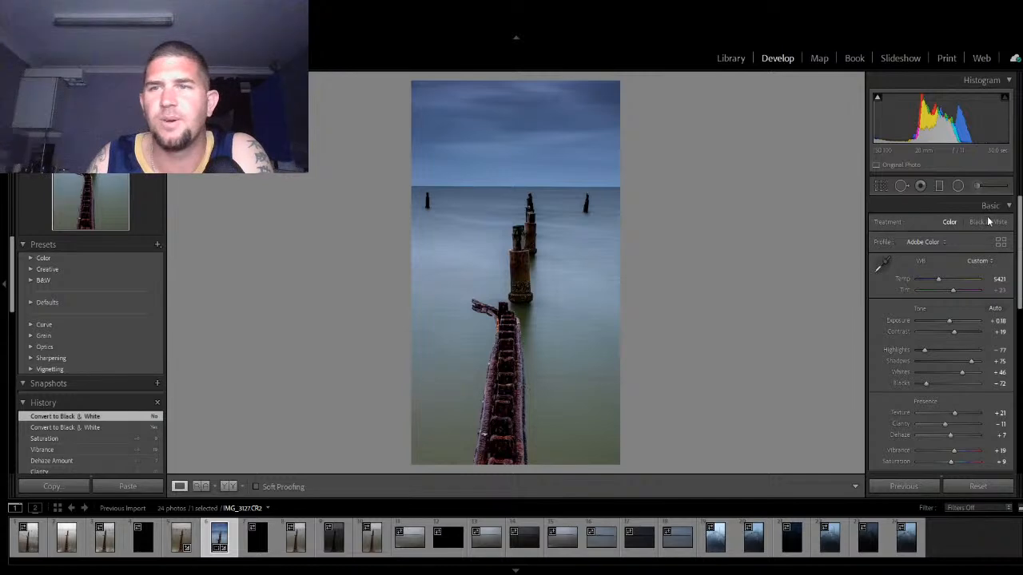
click(985, 223)
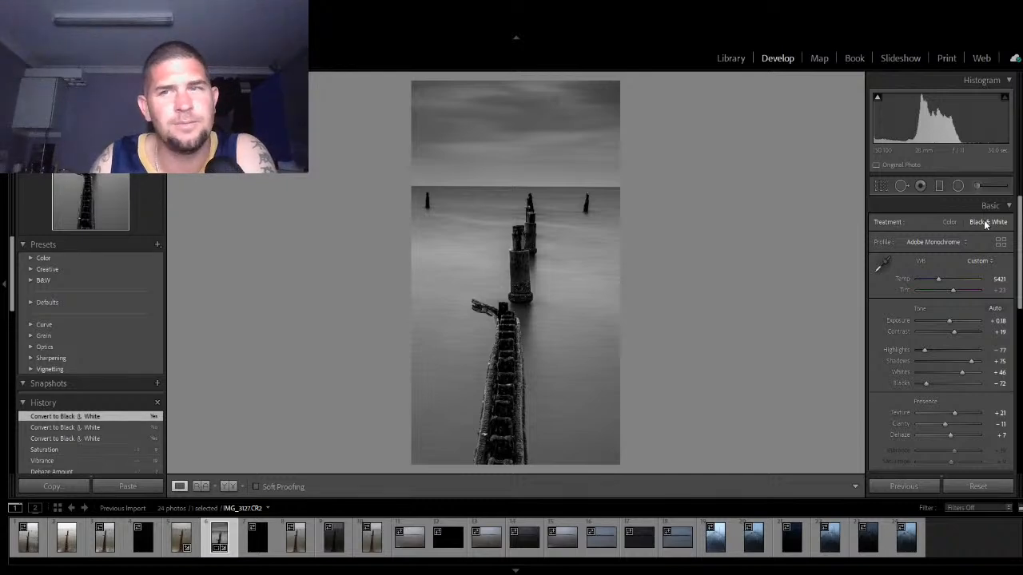
click(948, 223)
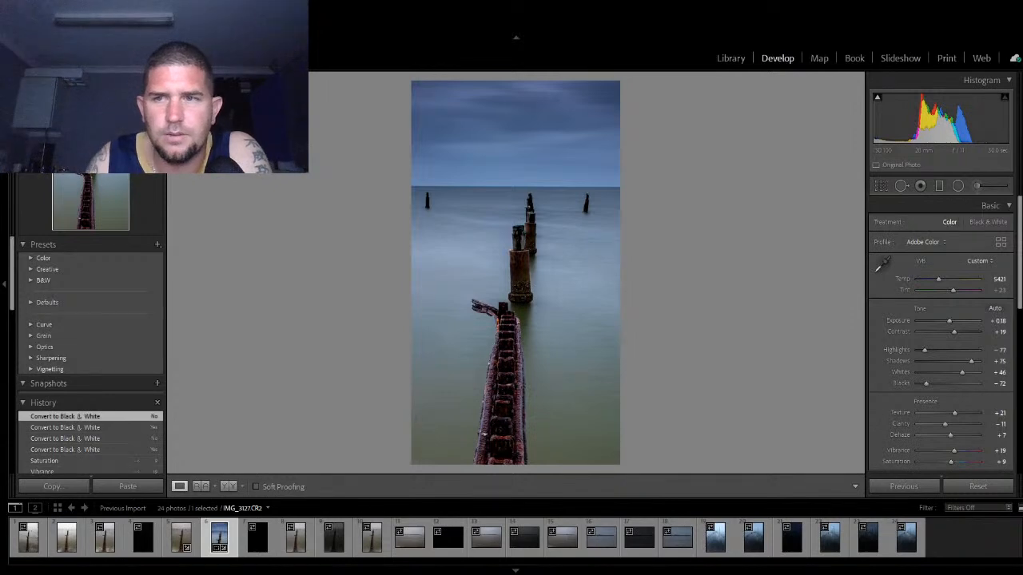
Step: Turn on Remove Chromatic Aberration and Enable Profile Corrections in the photo's lens corrections
scroll(1002, 289, down, 3)
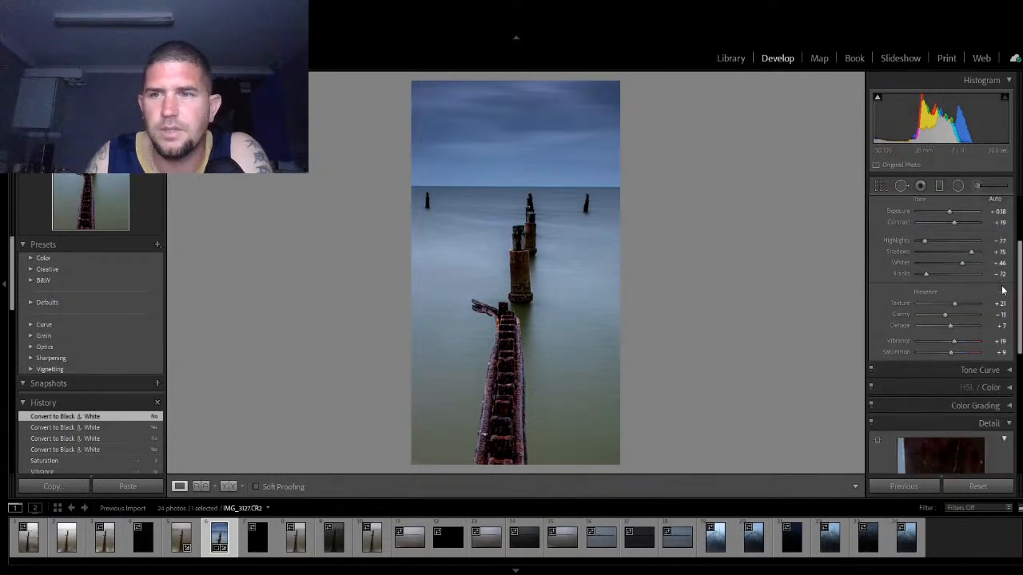
scroll(1005, 256, up, 3)
click(1010, 206)
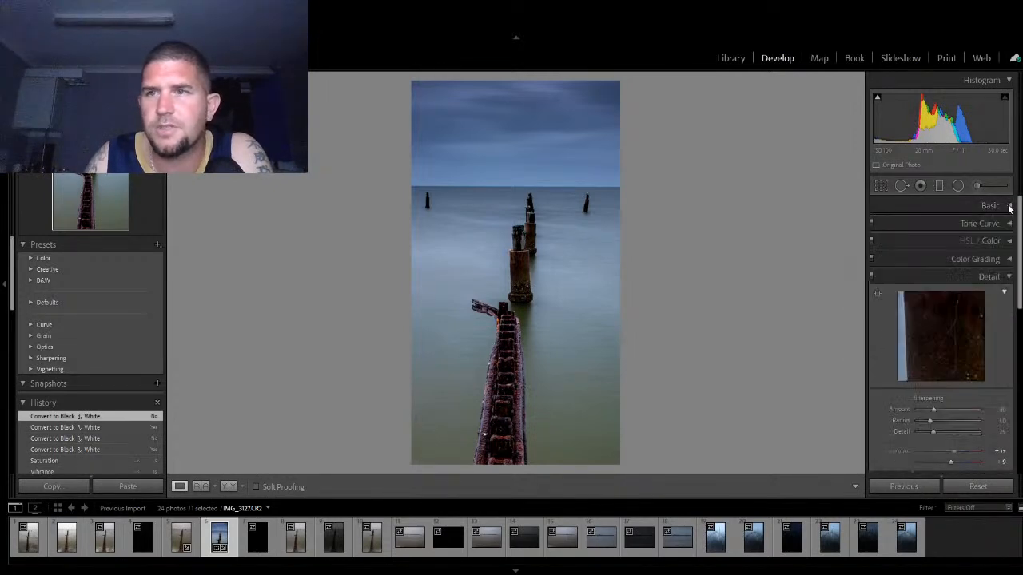
click(1008, 278)
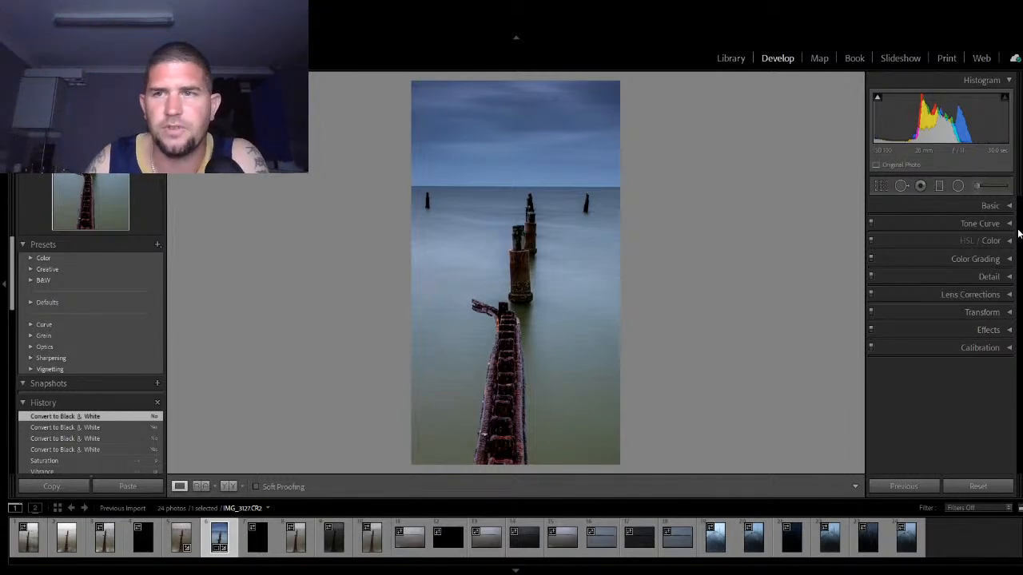
click(1005, 295)
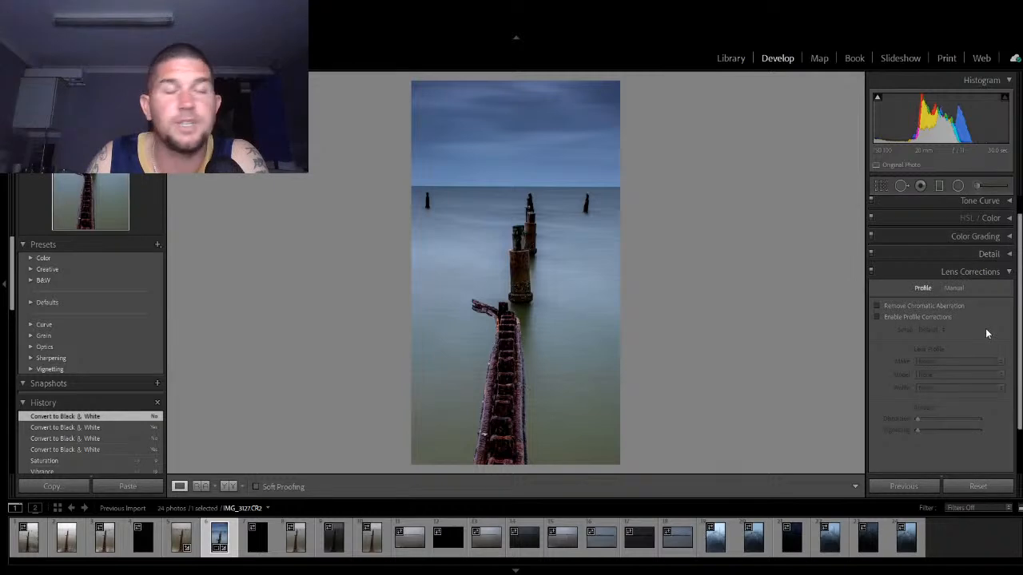
click(879, 304)
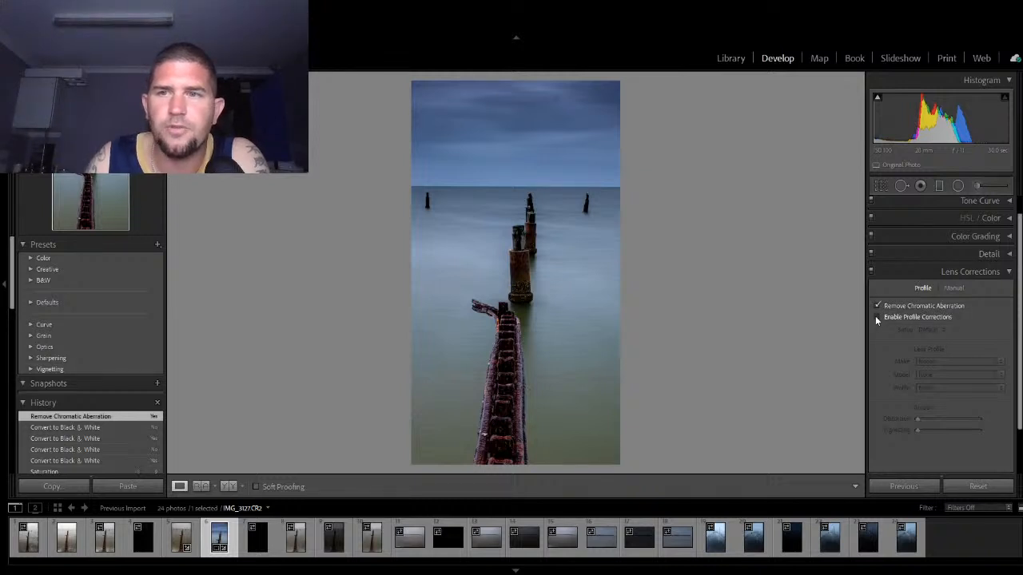
click(878, 317)
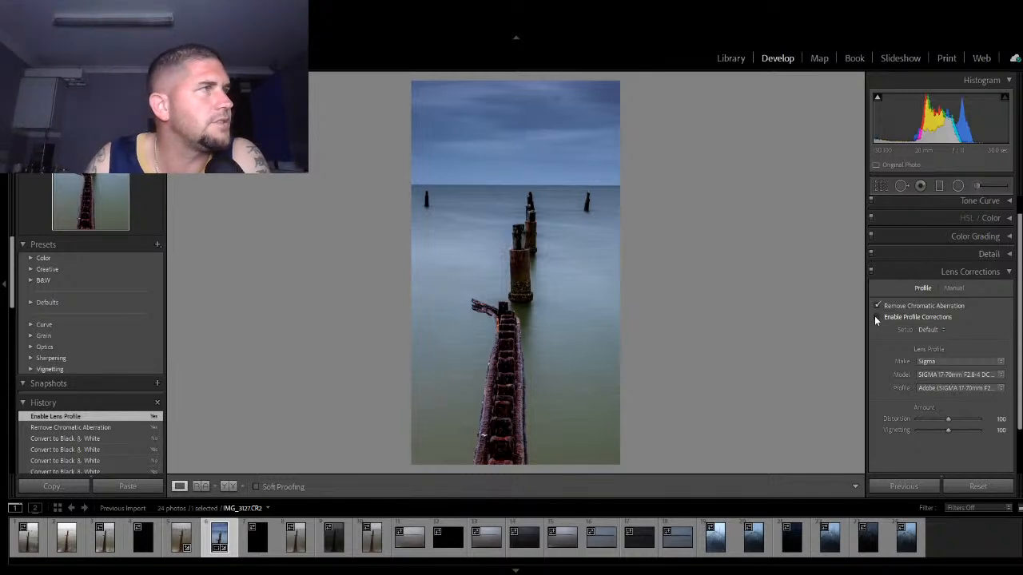
Step: Compare the photo with and without the lens profile corrections, leaving them enabled
click(876, 317)
click(877, 318)
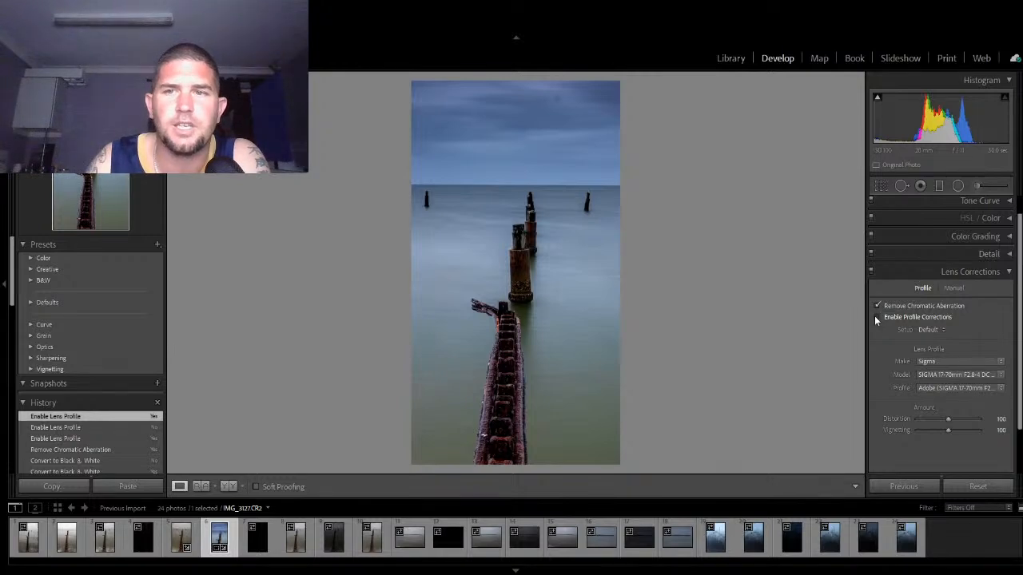
click(875, 318)
click(876, 318)
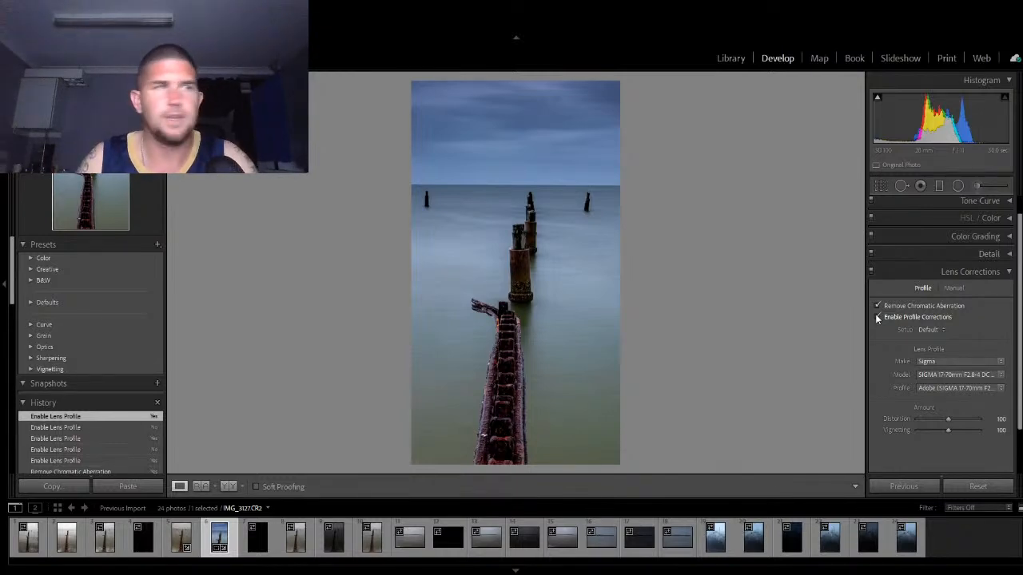
click(877, 318)
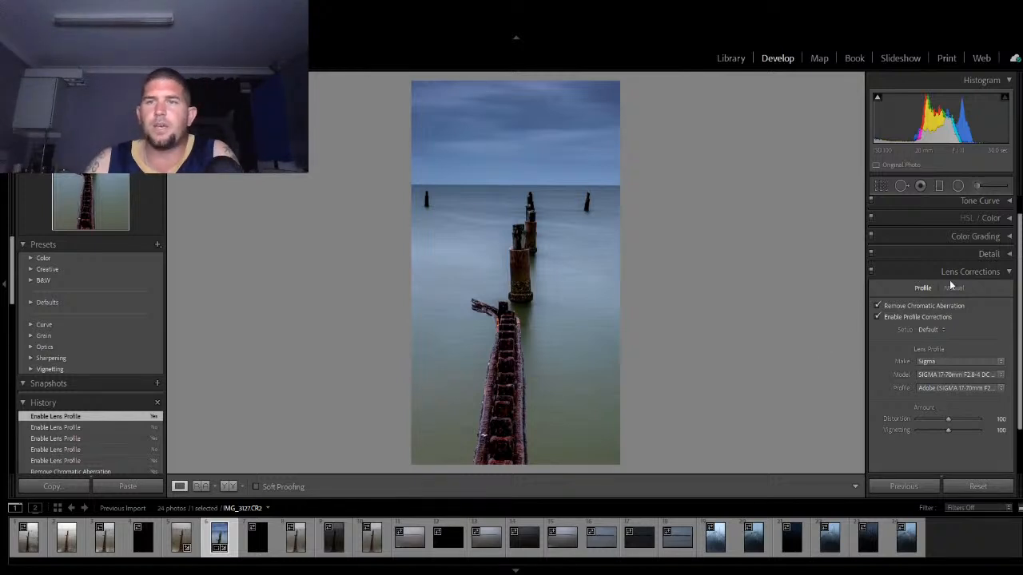
click(970, 273)
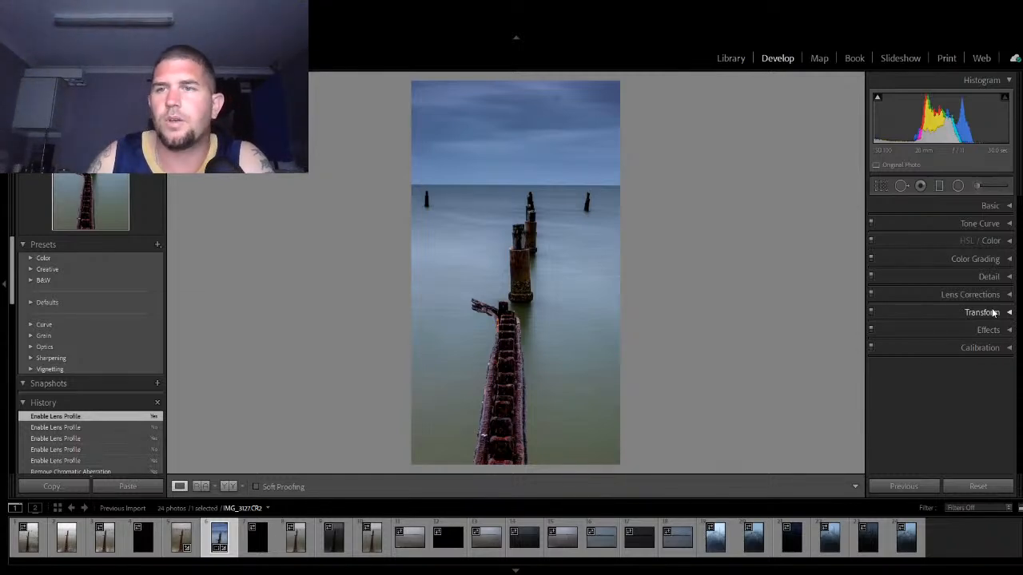
Step: Examine the posts, horizon and foreground pier beams up close for sharpness and noise before adjusting detail
click(999, 277)
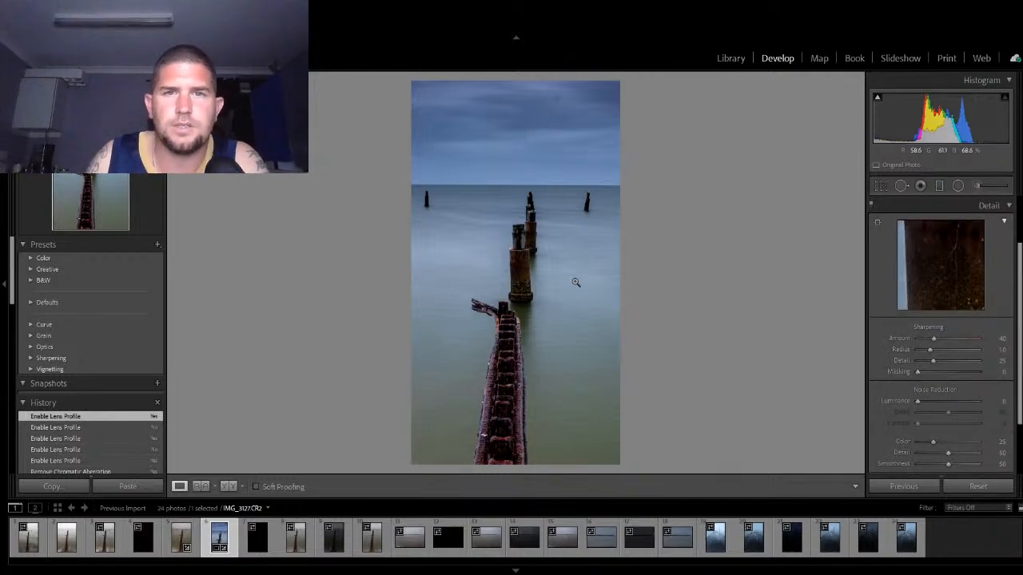
click(516, 268)
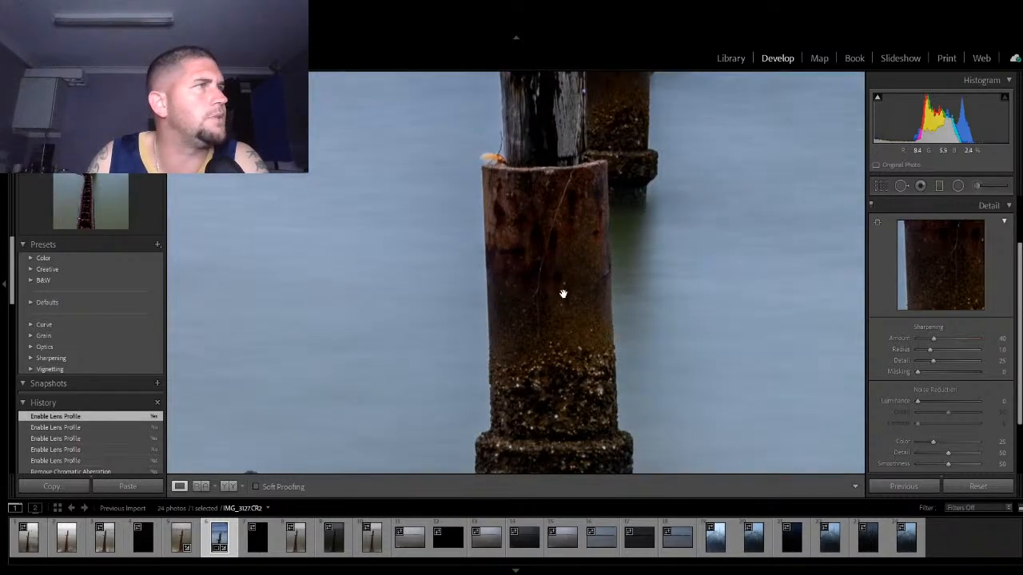
drag(567, 222, 531, 531)
drag(603, 200, 677, 406)
drag(629, 367, 581, 323)
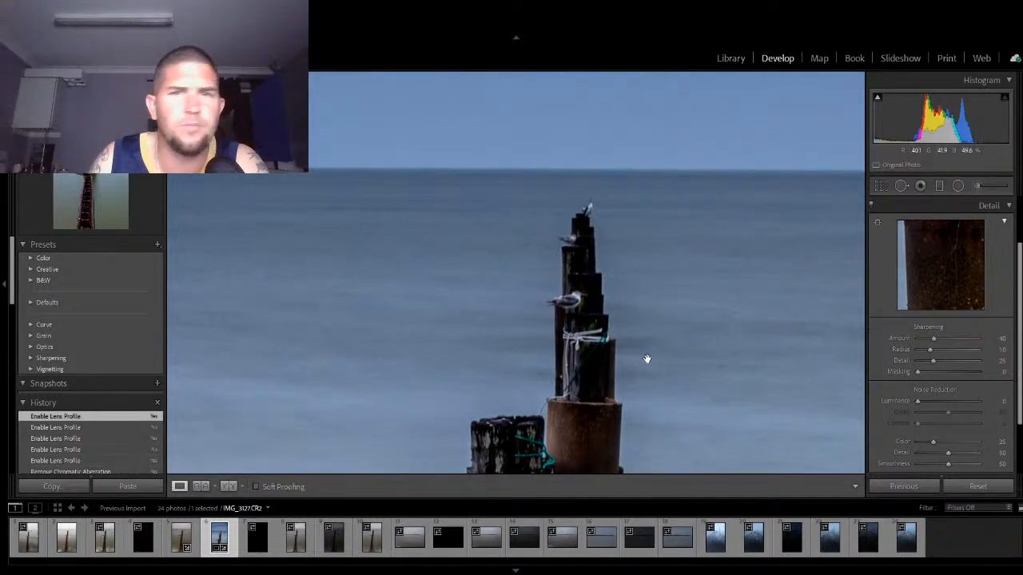
mouse_move(589, 359)
mouse_down()
mouse_move(610, 167)
mouse_move(586, 245)
mouse_up()
drag(571, 467, 569, 344)
drag(577, 383, 587, 290)
drag(580, 448, 573, 325)
mouse_move(566, 411)
mouse_down()
mouse_move(559, 242)
mouse_move(502, 375)
mouse_up()
drag(486, 421, 644, 81)
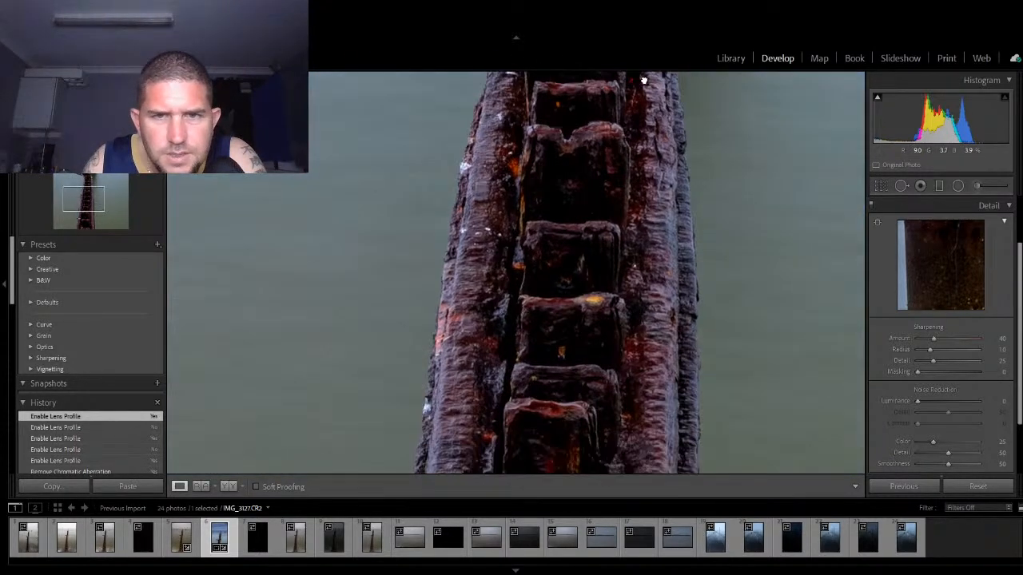
drag(572, 388, 608, 269)
click(609, 270)
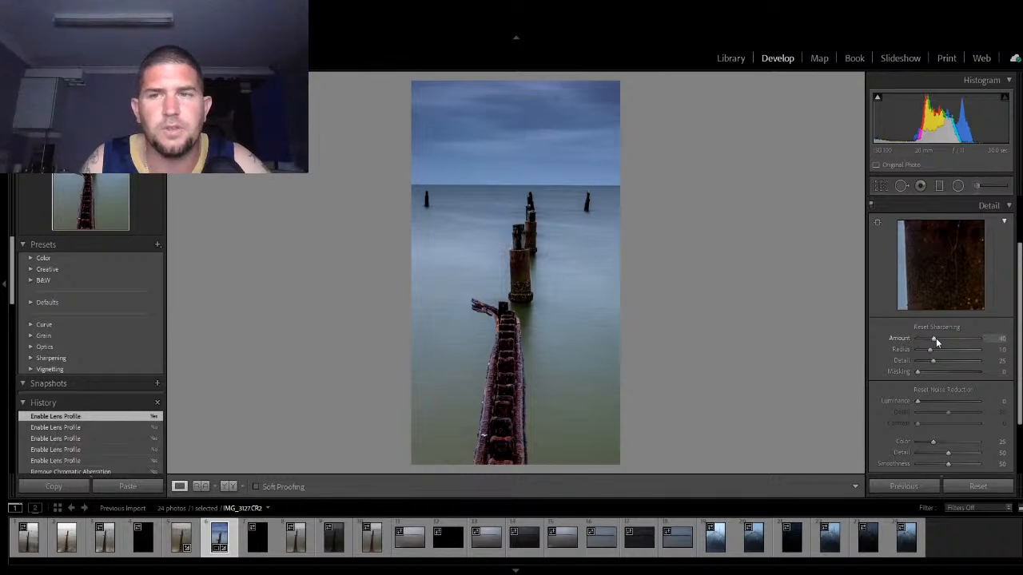
Step: Set the sharpening Amount to 62 and Masking to 21, and the Luminance noise reduction to 8
drag(936, 338, 944, 338)
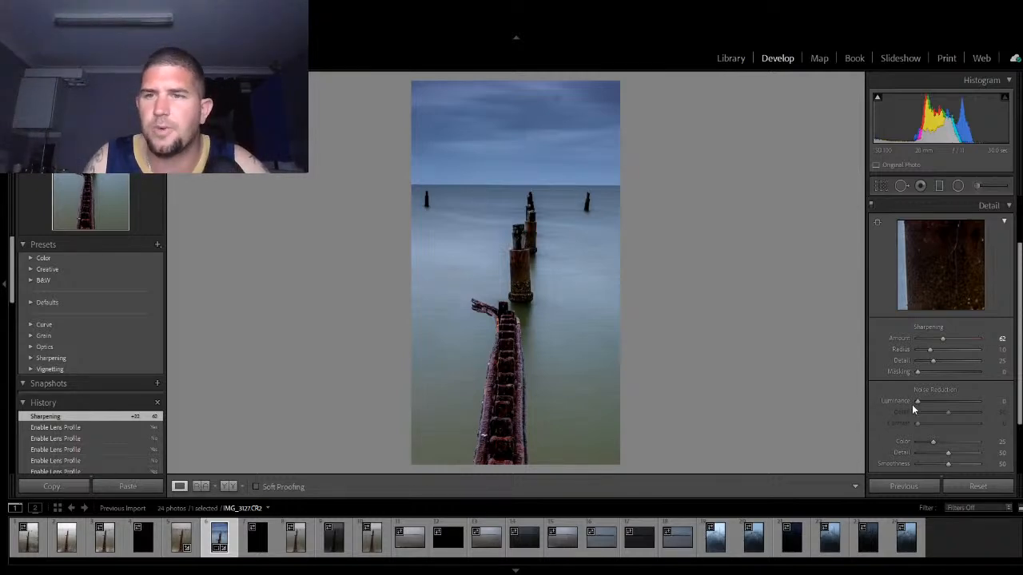
alt+click(918, 372)
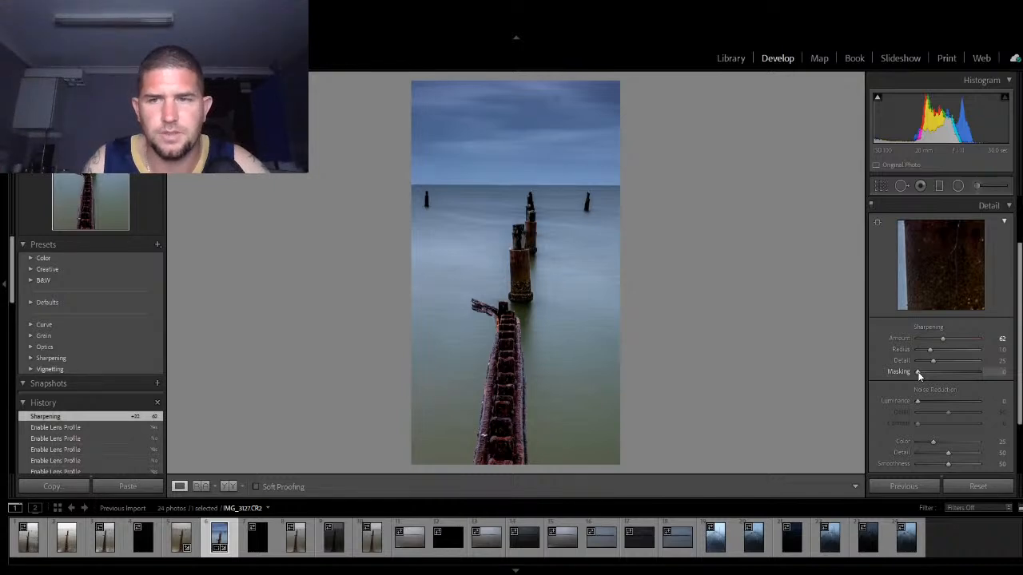
drag(918, 372, 931, 368)
key(alt)
drag(918, 401, 922, 407)
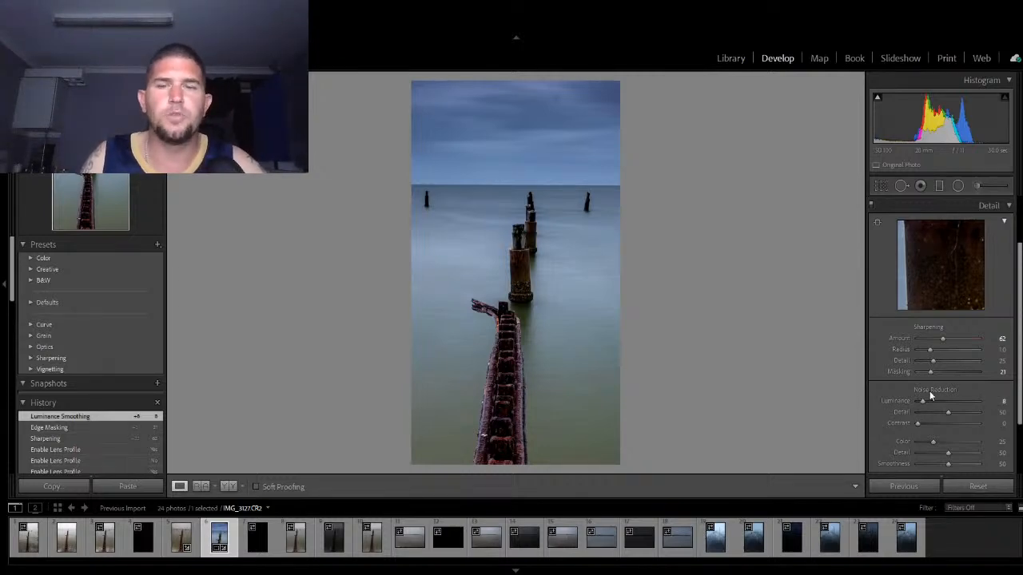
Step: Try the Luminance noise reduction at 0 and at 100, then return it to 0
drag(923, 401, 890, 401)
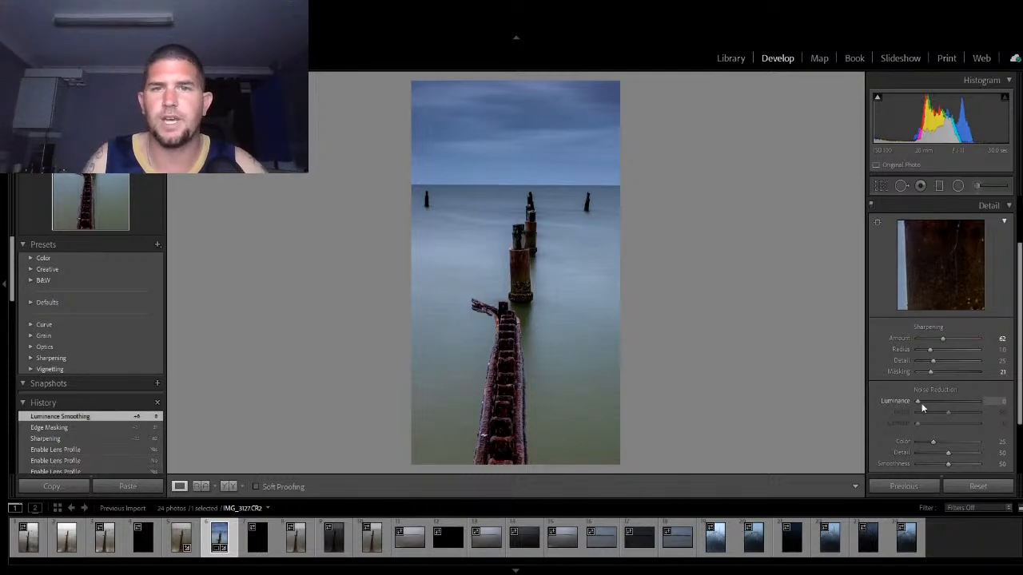
drag(916, 402, 979, 401)
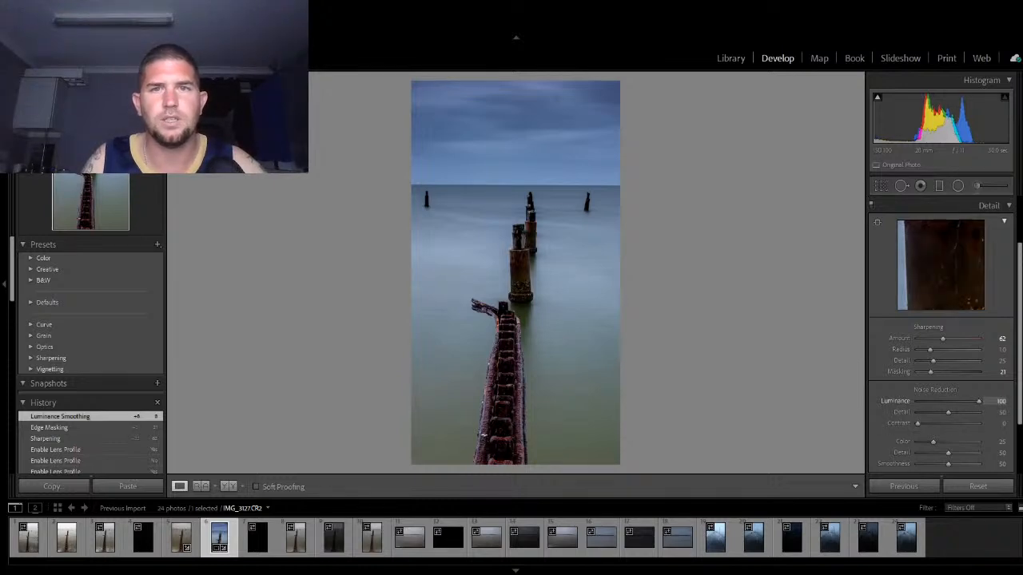
drag(979, 402, 916, 401)
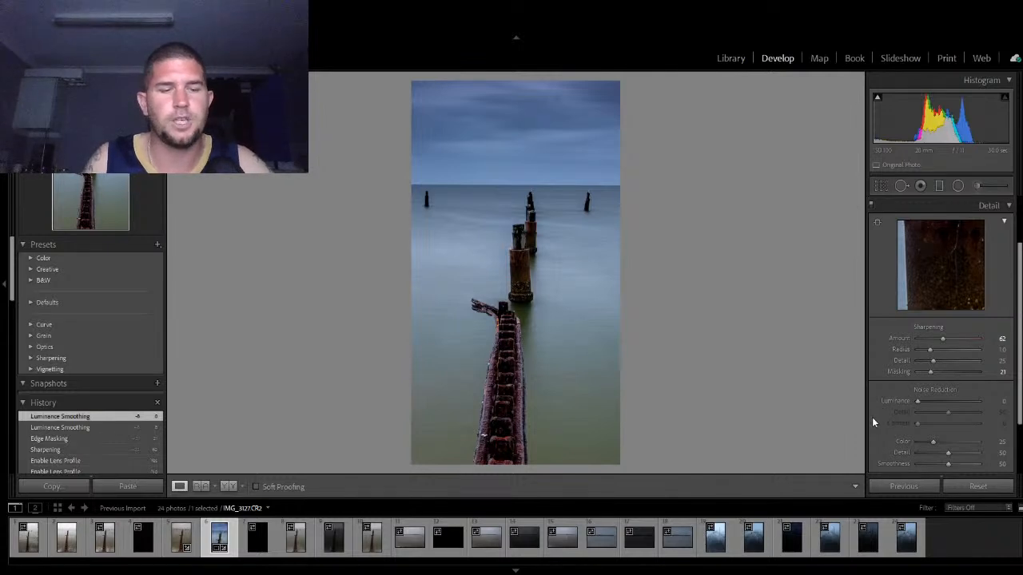
Step: Try a sharpening Masking of 36 and Luminance noise reduction of 71, and inspect the distant posts and horizon up close
key(alt)
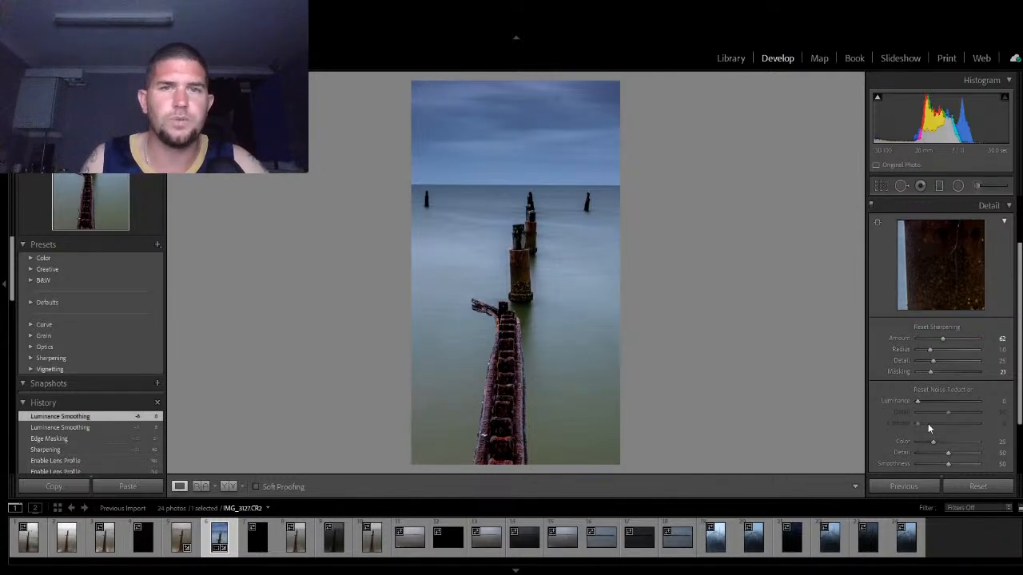
drag(917, 401, 895, 411)
key(alt)
drag(931, 373, 960, 403)
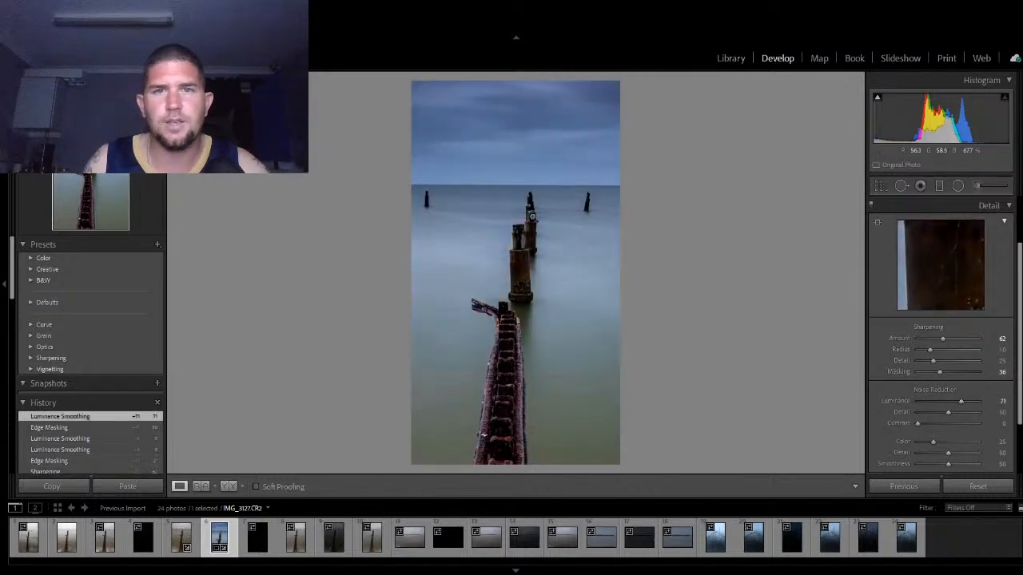
click(499, 190)
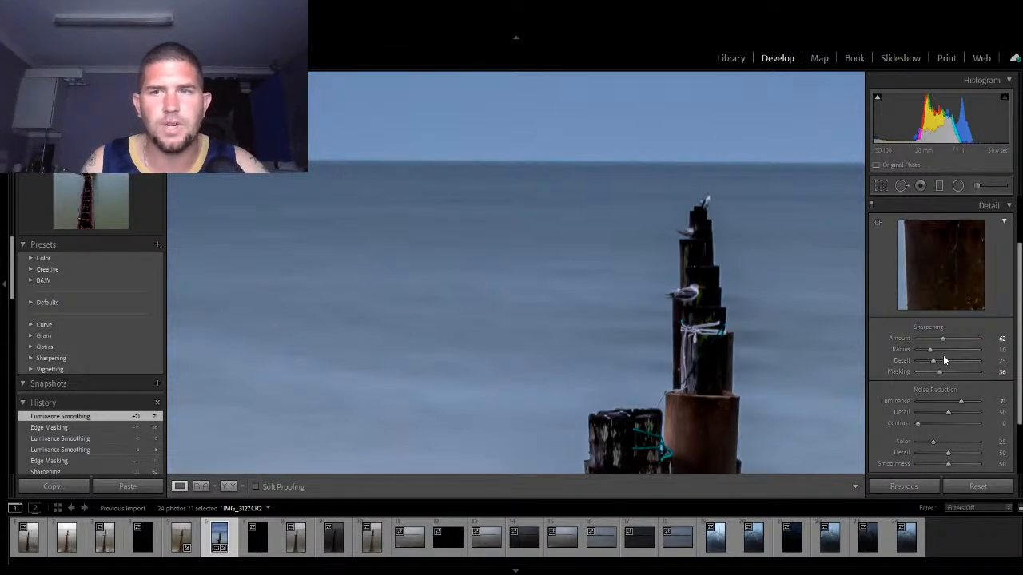
click(580, 318)
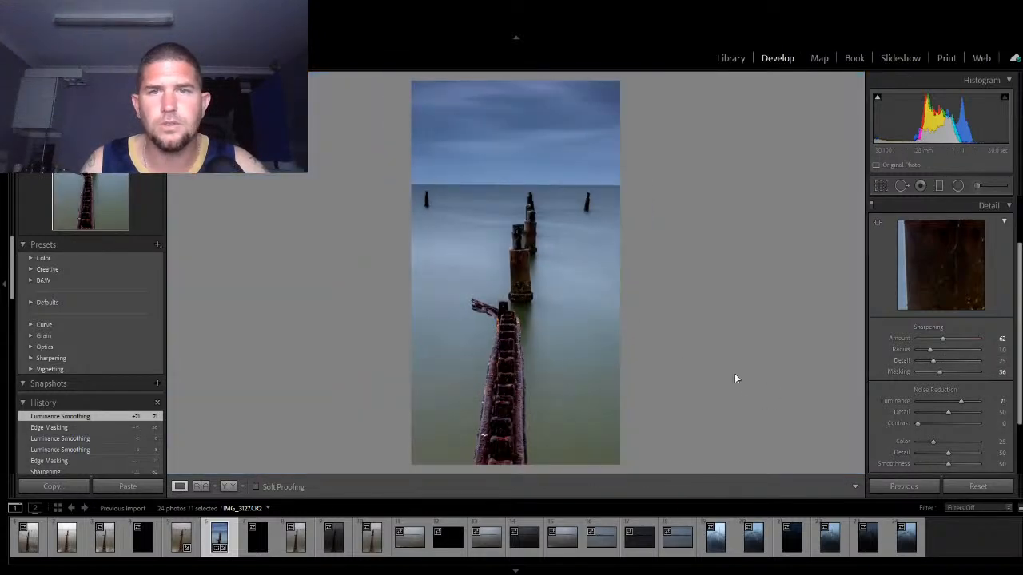
Step: Set the sharpening Masking to 23 and the Luminance noise reduction to 18, checking the pier and water up close
click(540, 318)
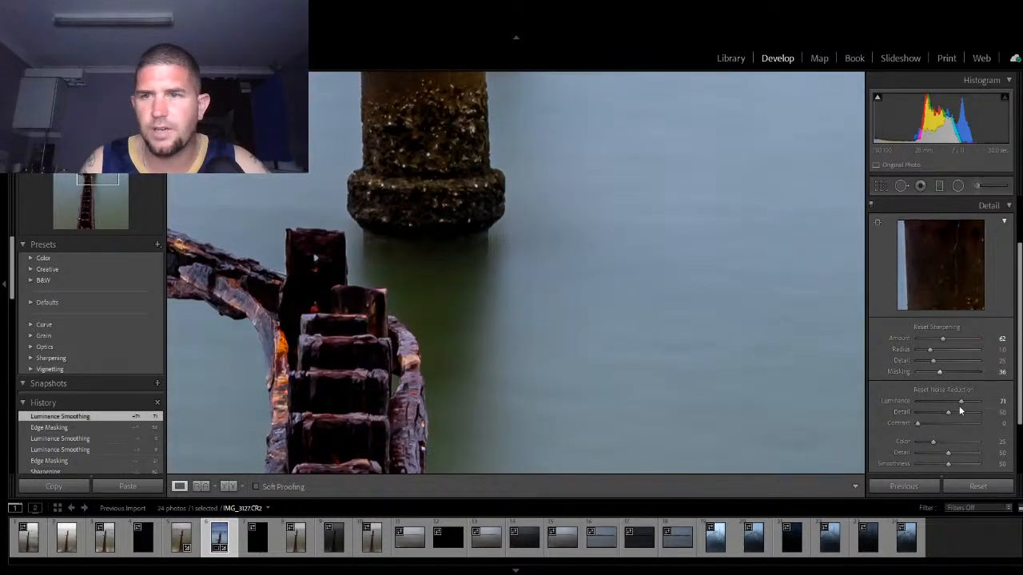
drag(961, 402, 931, 374)
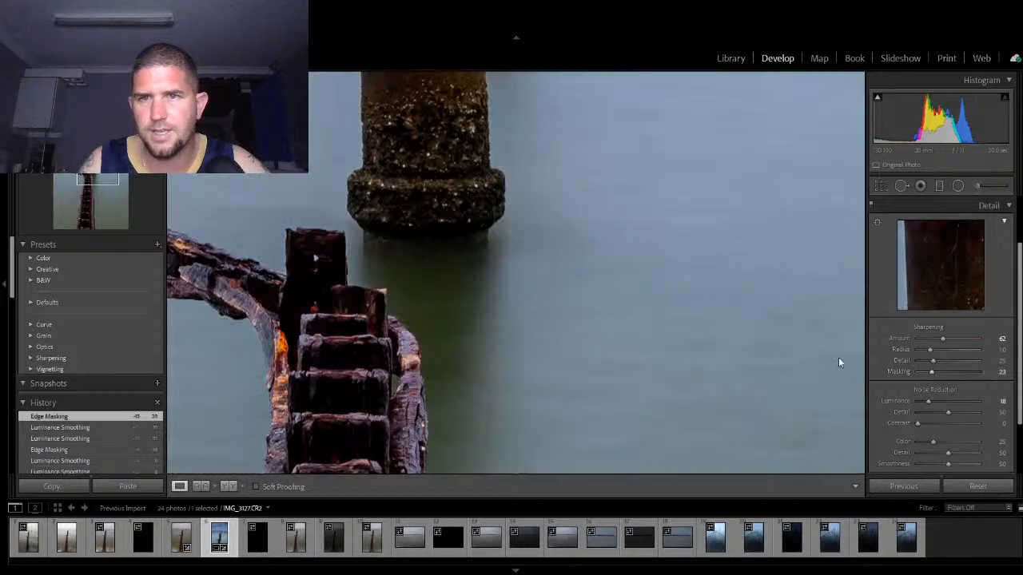
click(570, 281)
click(493, 183)
click(587, 342)
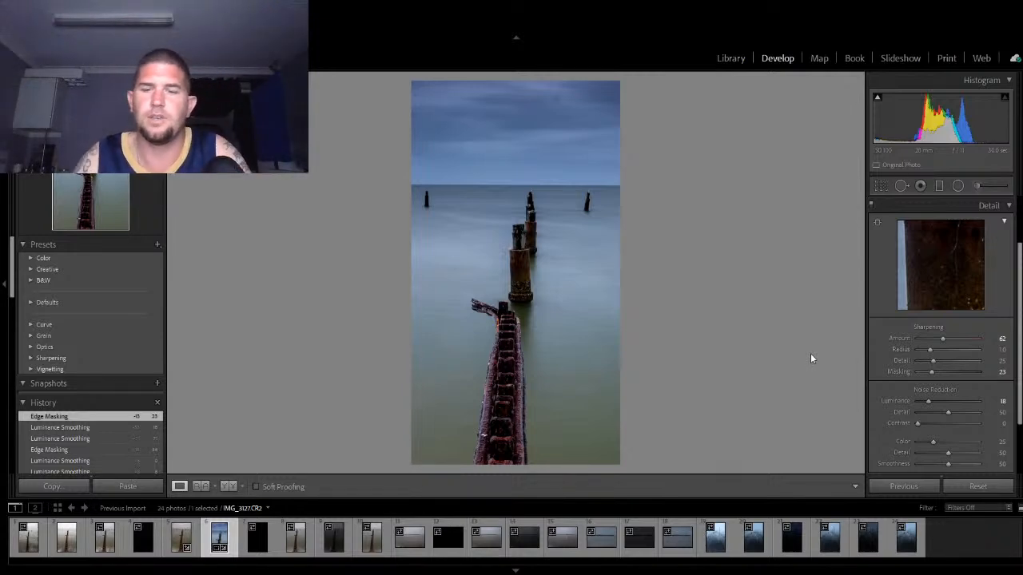
Step: Compare the edited photo with its unedited version, finishing on the edited one
key(backslash)
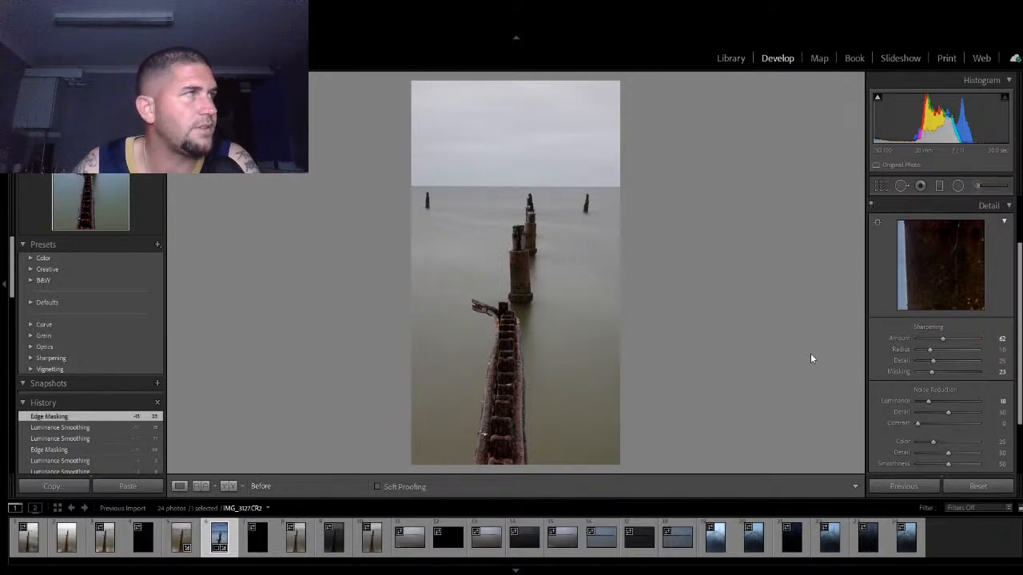
key(backslash)
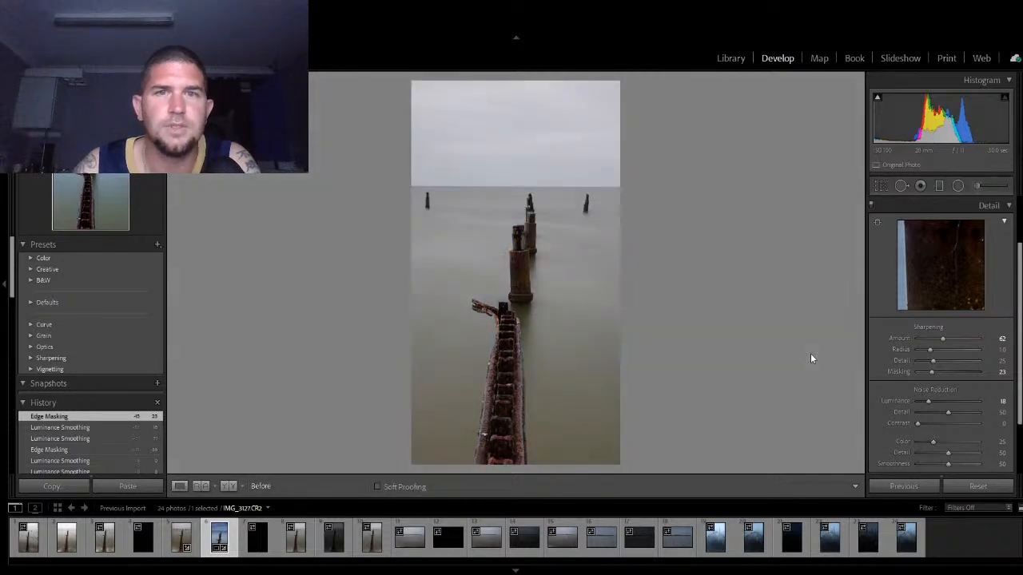
key(backslash)
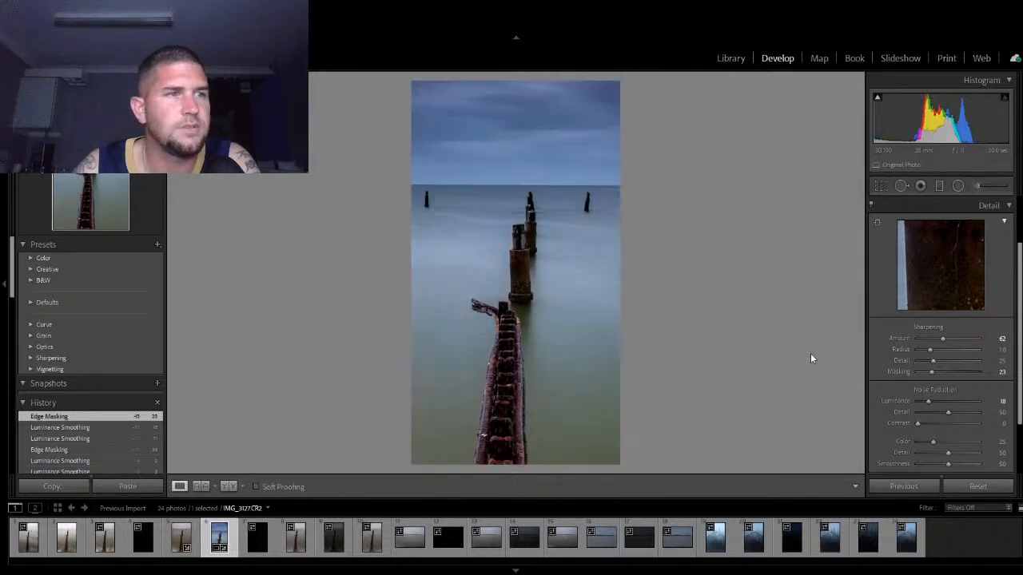
key(backslash)
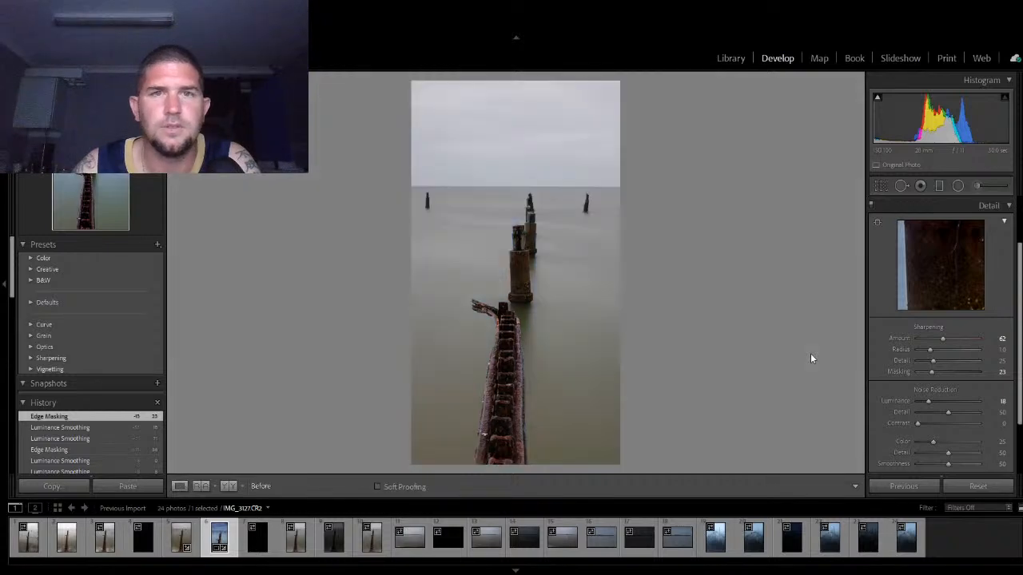
key(backslash)
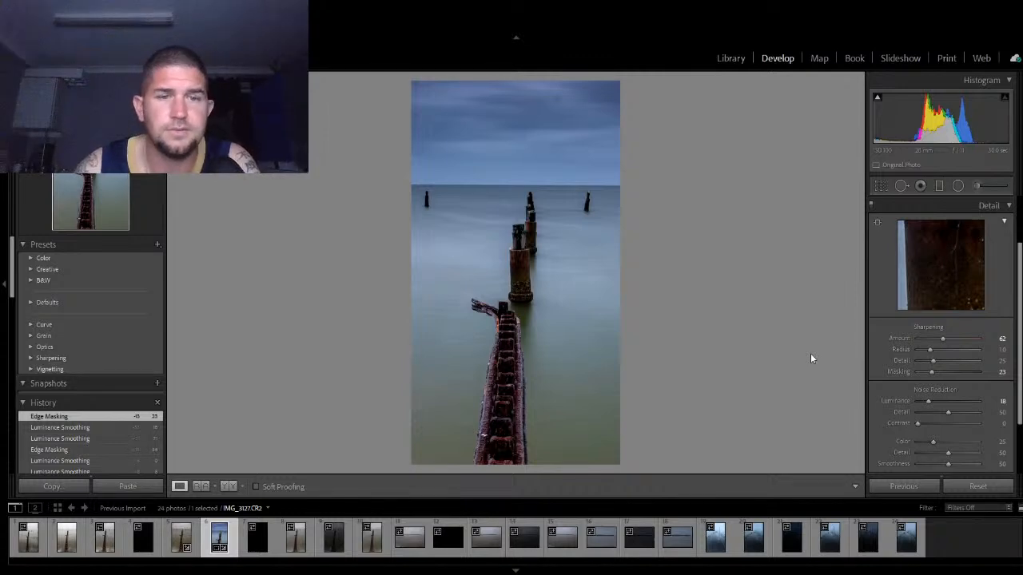
Step: Shape the point tone curve into a gentle S with darkened shadows, lifted highlights and a midtone point at input 110, output 111
drag(1021, 416, 1021, 364)
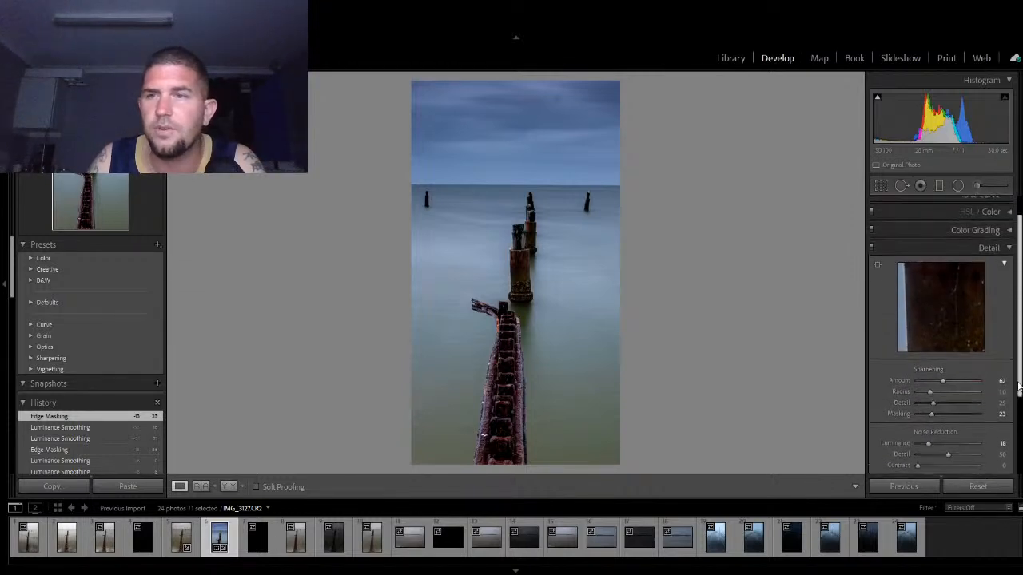
click(989, 249)
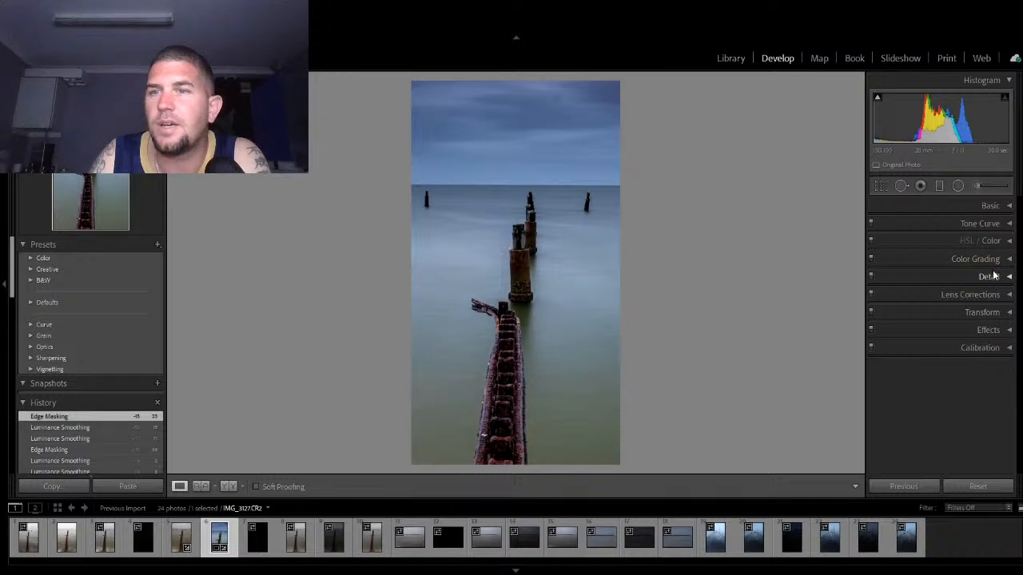
click(985, 224)
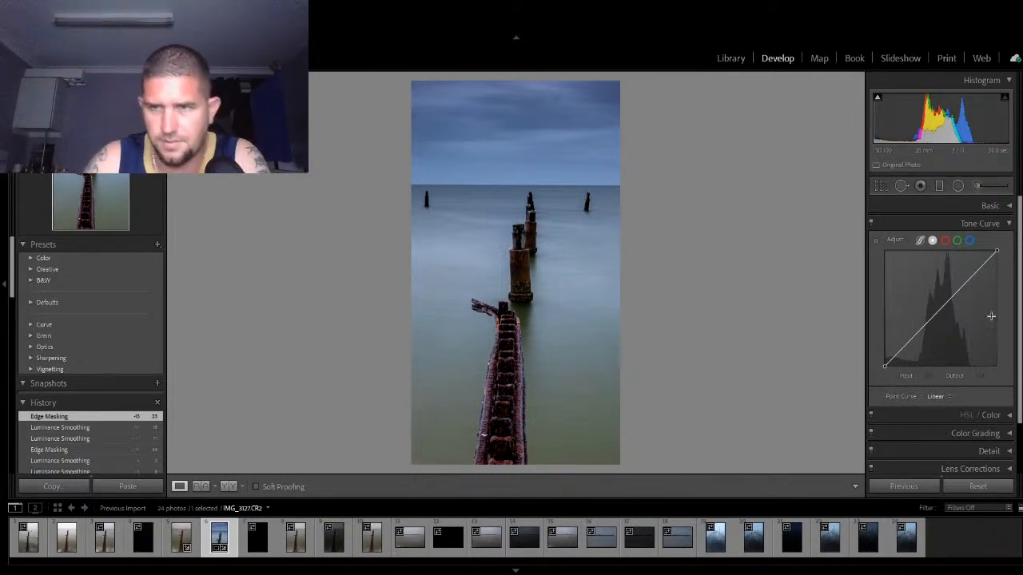
drag(913, 339, 918, 343)
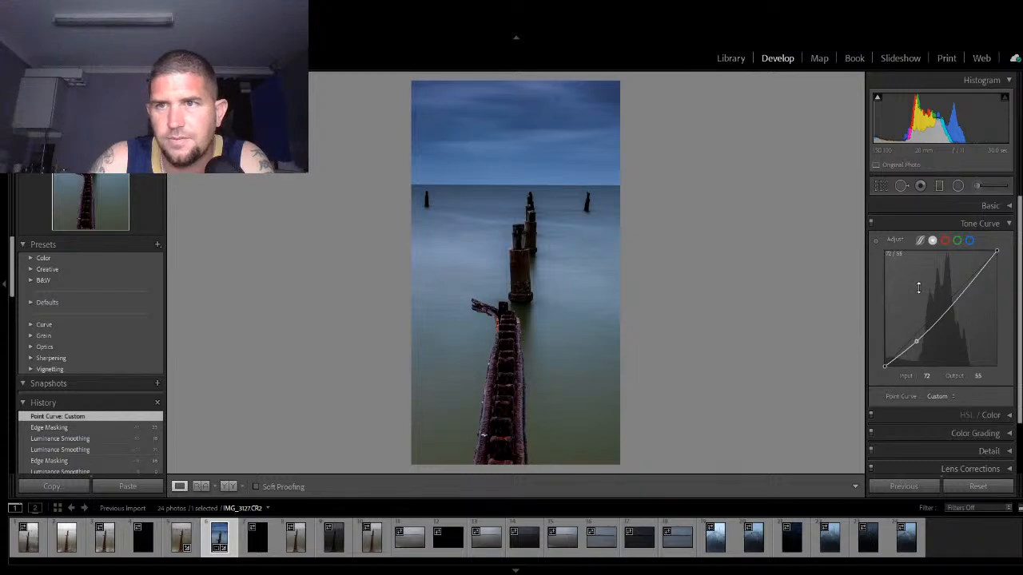
drag(971, 284, 965, 279)
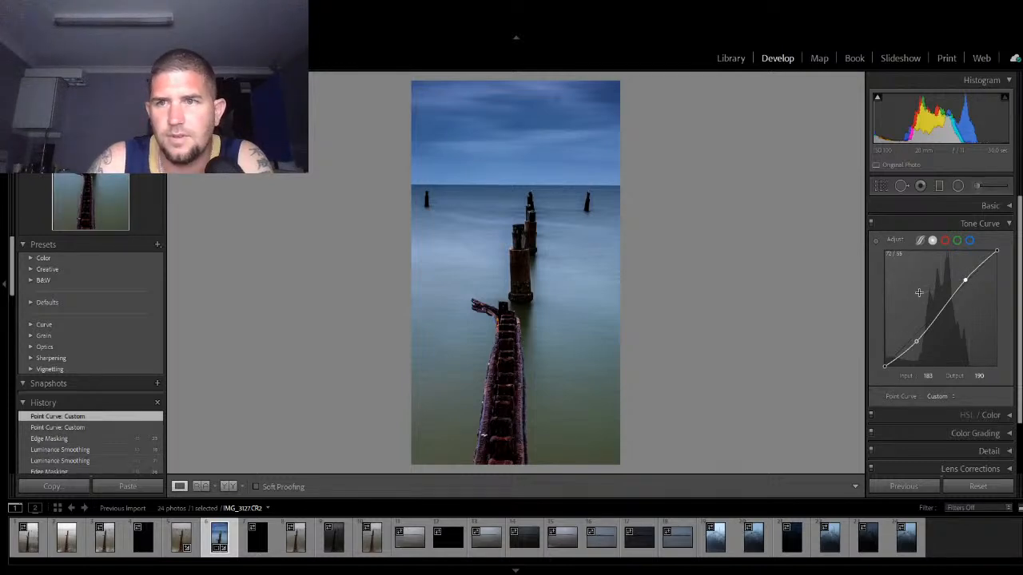
drag(917, 342, 934, 320)
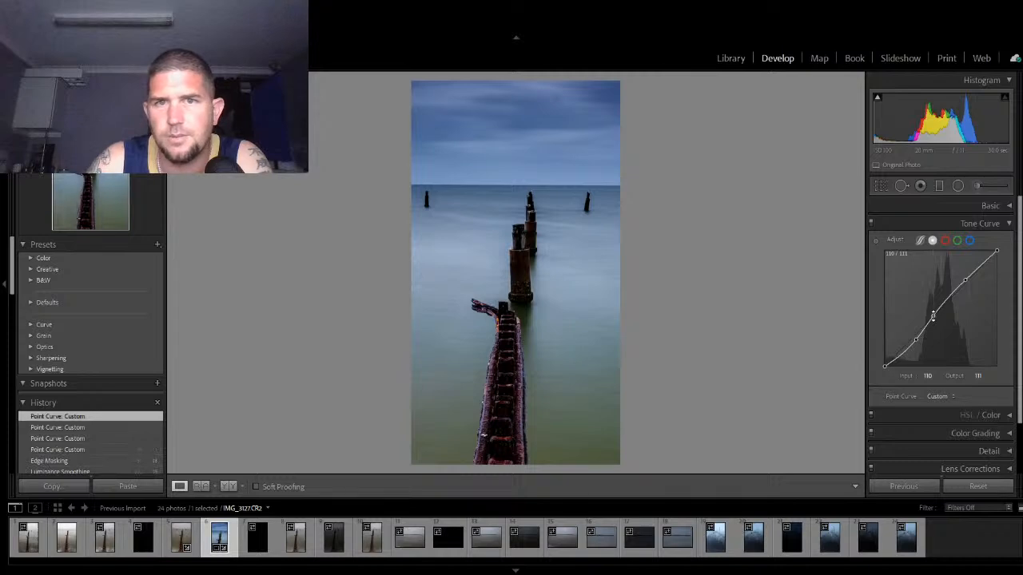
Step: Compare the photo with and without the tone curve, leaving the curve enabled
click(871, 223)
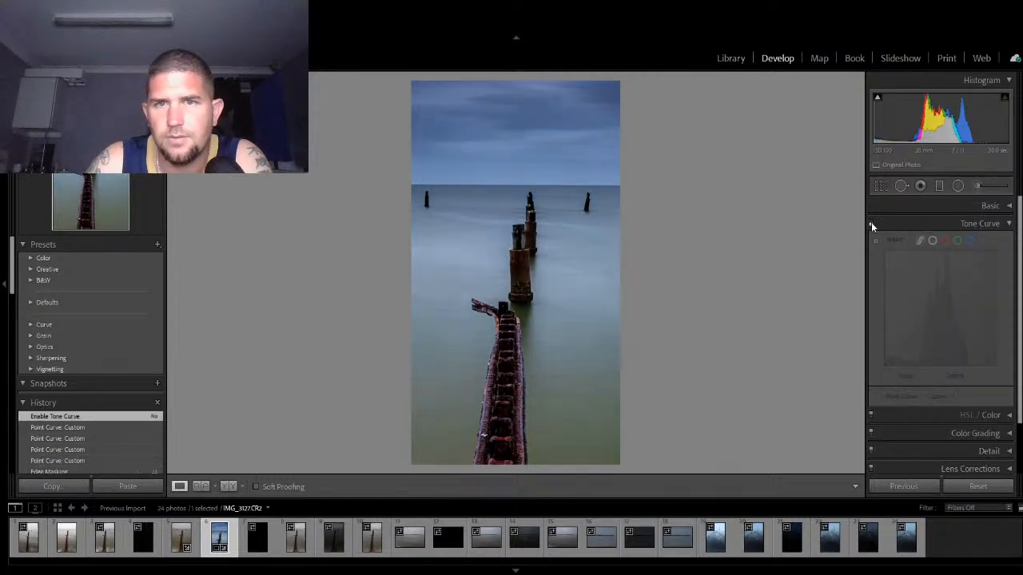
click(872, 224)
click(872, 224)
click(871, 223)
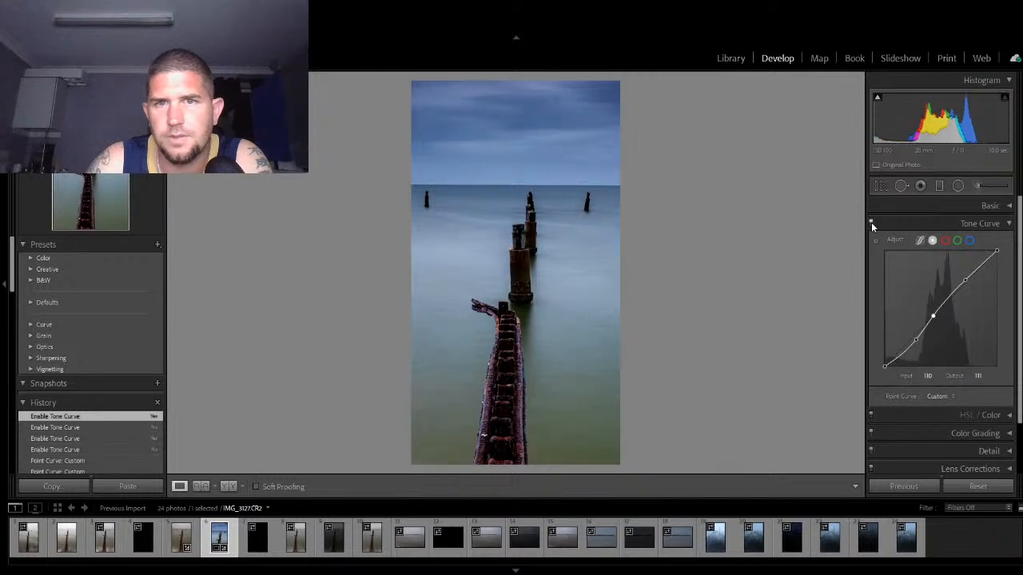
Step: Set the basic Shadows to +82 and Blacks to -61, and check the posts up close
click(1006, 206)
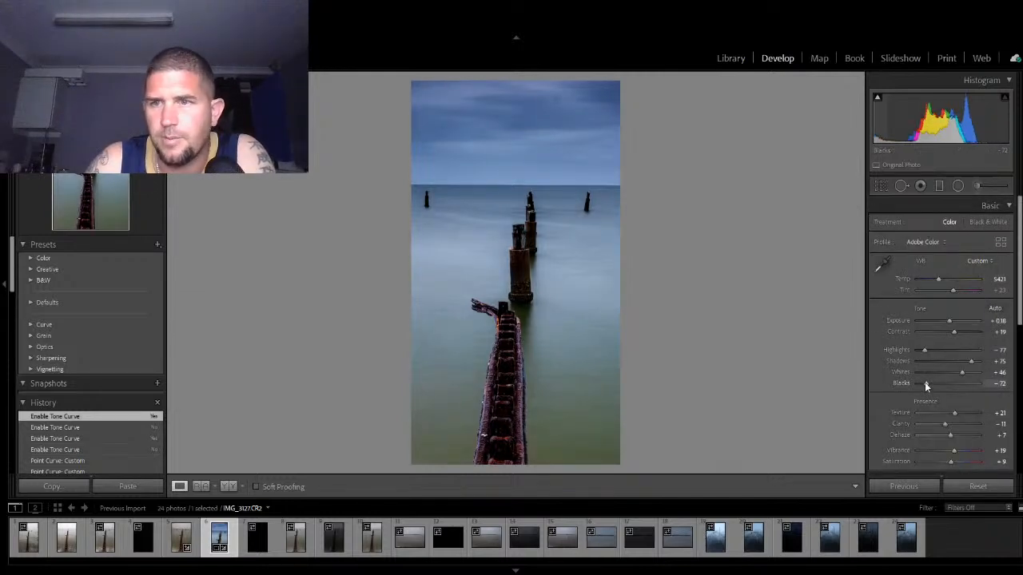
drag(926, 385, 974, 365)
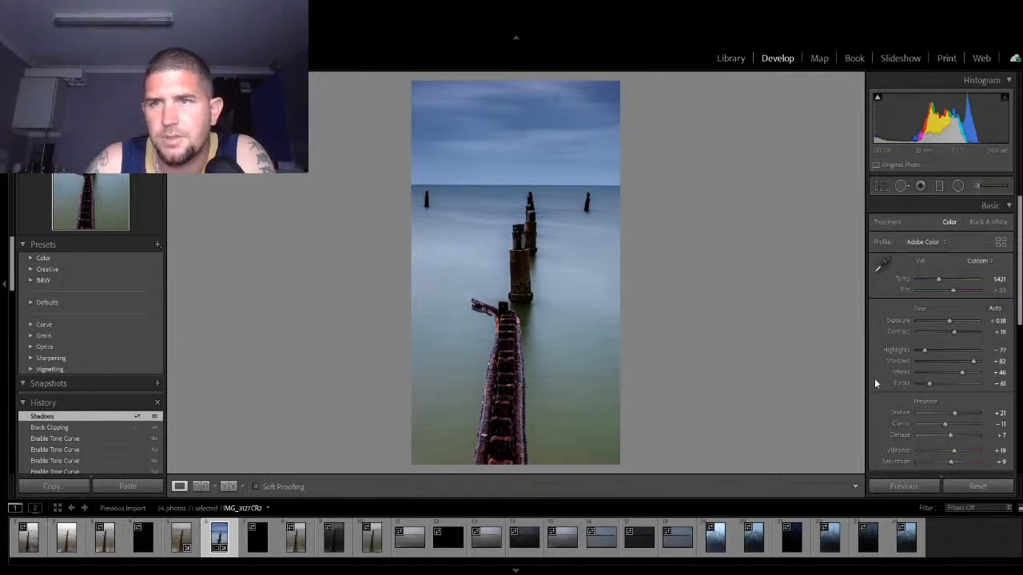
click(988, 207)
click(538, 248)
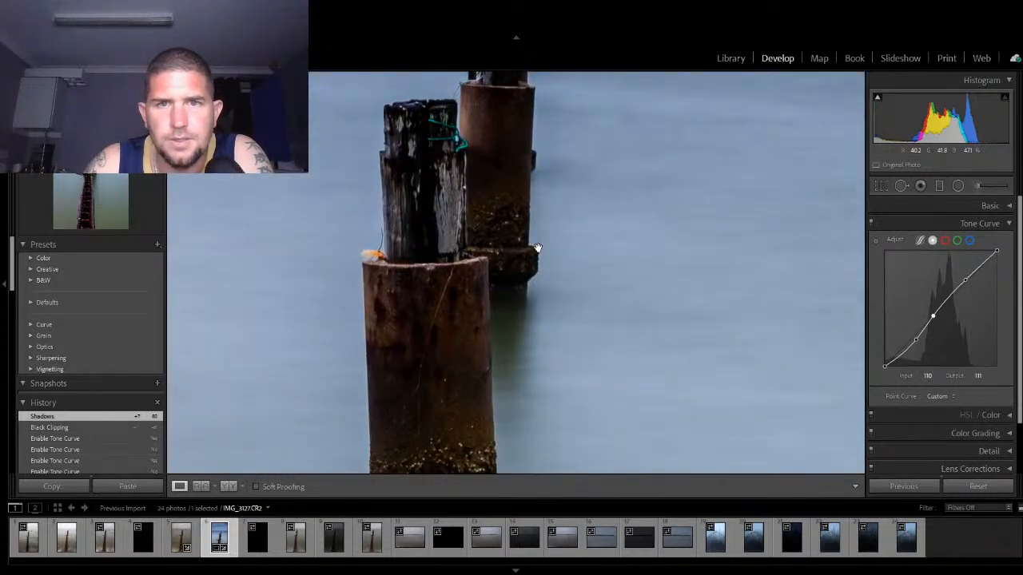
click(538, 248)
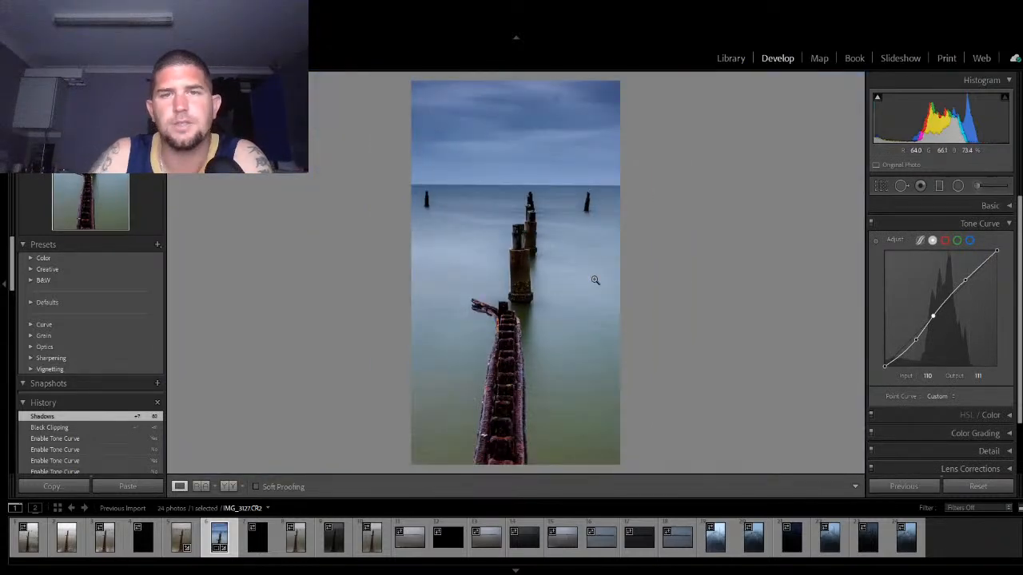
Step: Try lifting the midtones with an extra tone curve point around input 121, and undo that curve change
drag(936, 316, 939, 312)
click(938, 309)
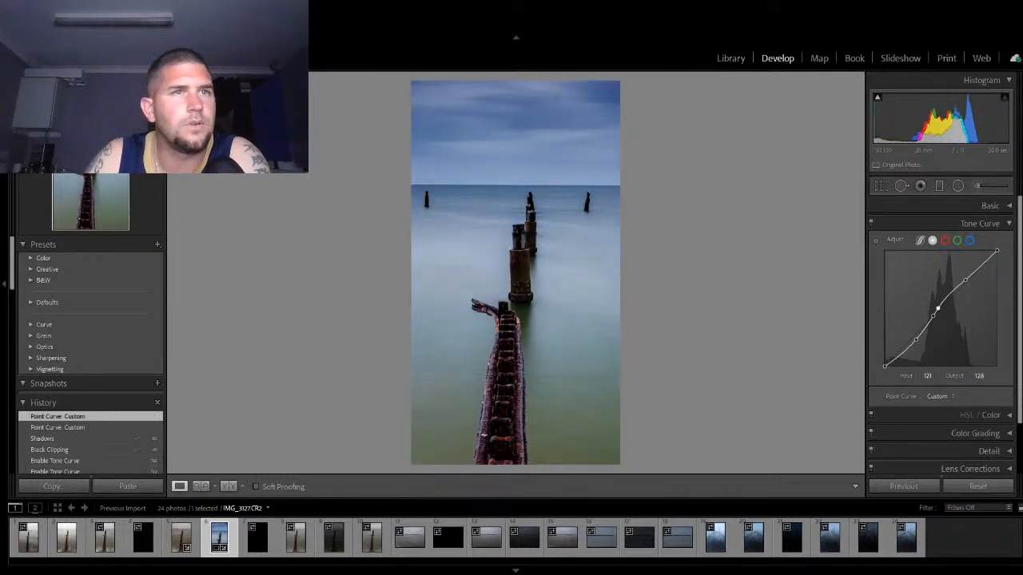
click(515, 37)
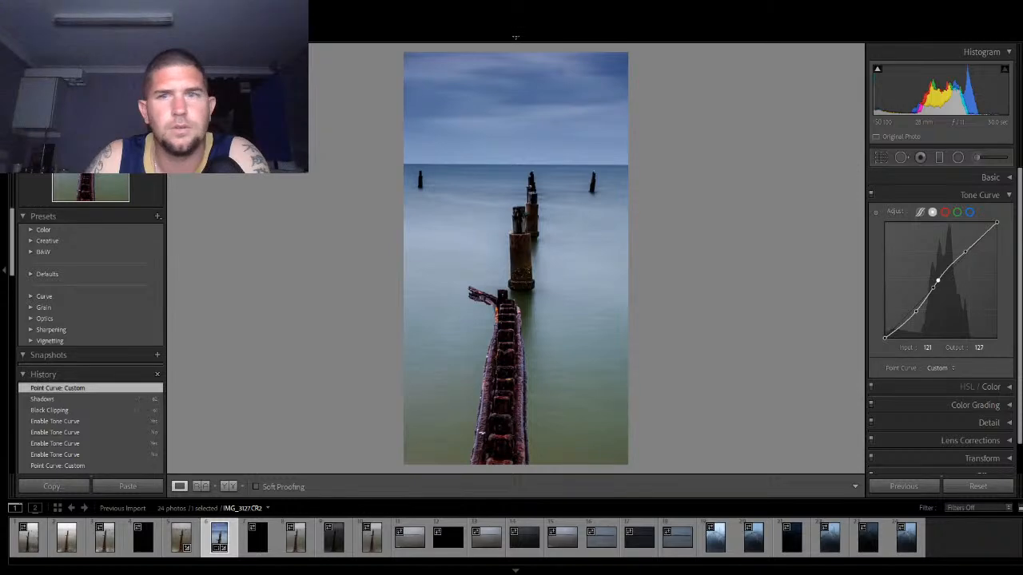
key(ctrl+z)
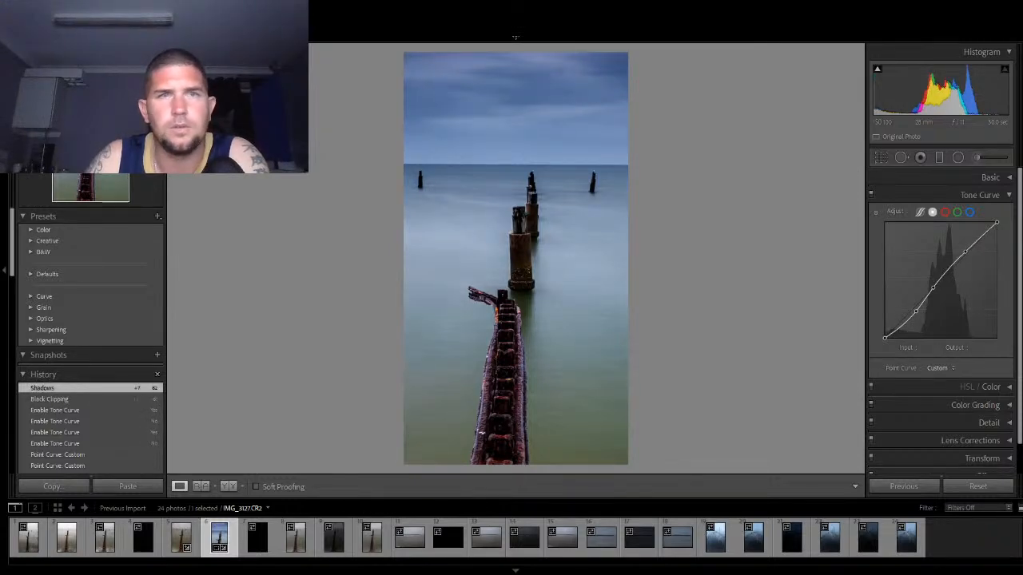
Step: Raise the tone curve's midtone point to input 118, output 124, and add a red channel point at input 120, output 121
drag(932, 286, 933, 281)
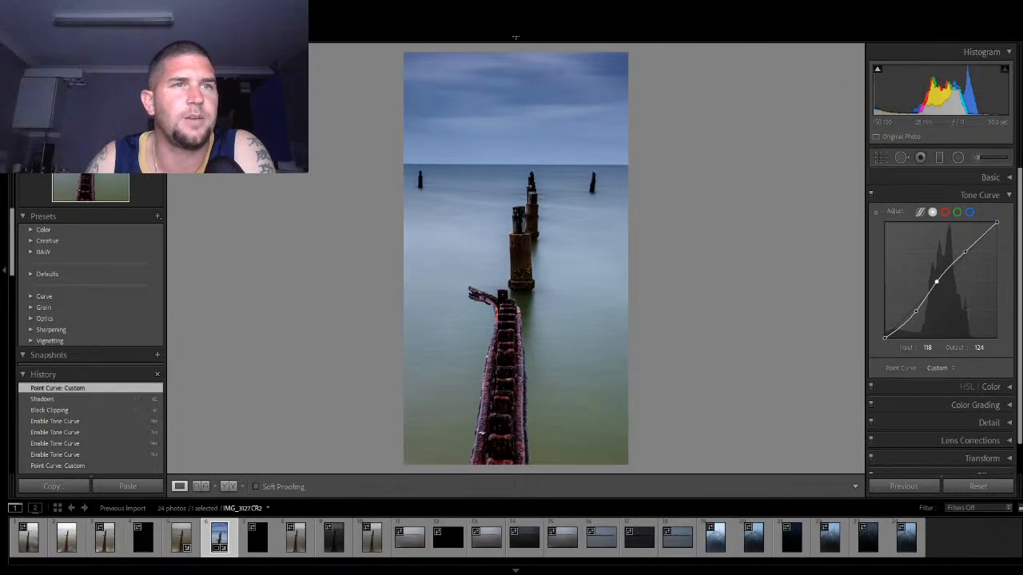
mouse_move(516, 37)
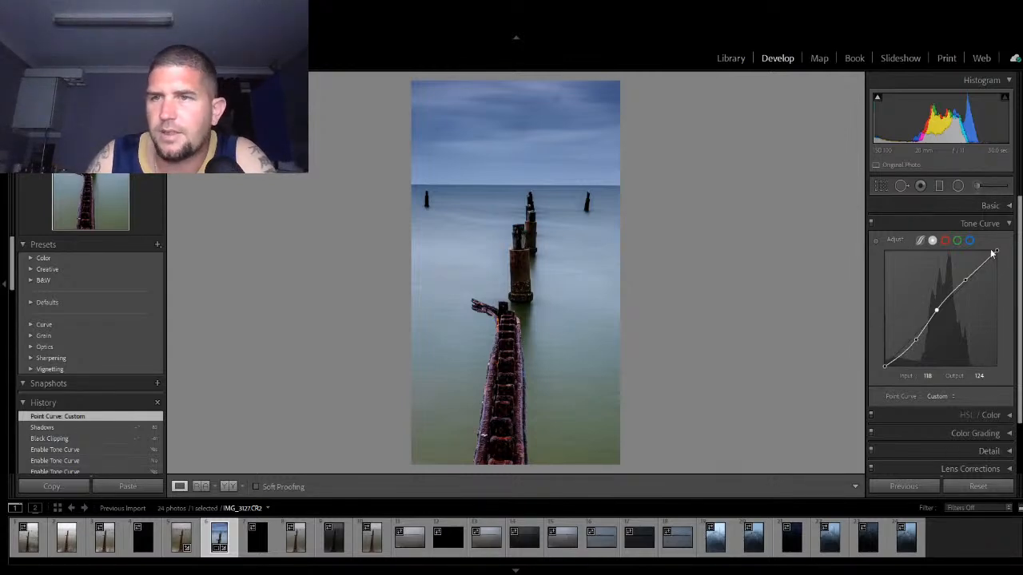
click(944, 242)
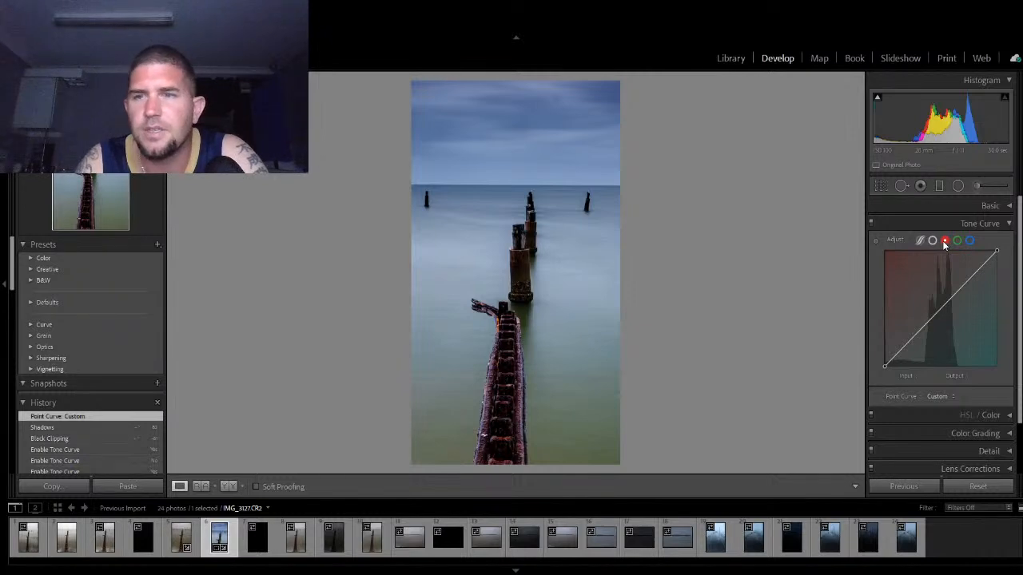
mouse_move(935, 315)
mouse_down()
mouse_move(931, 300)
mouse_move(958, 339)
mouse_move(937, 310)
mouse_up()
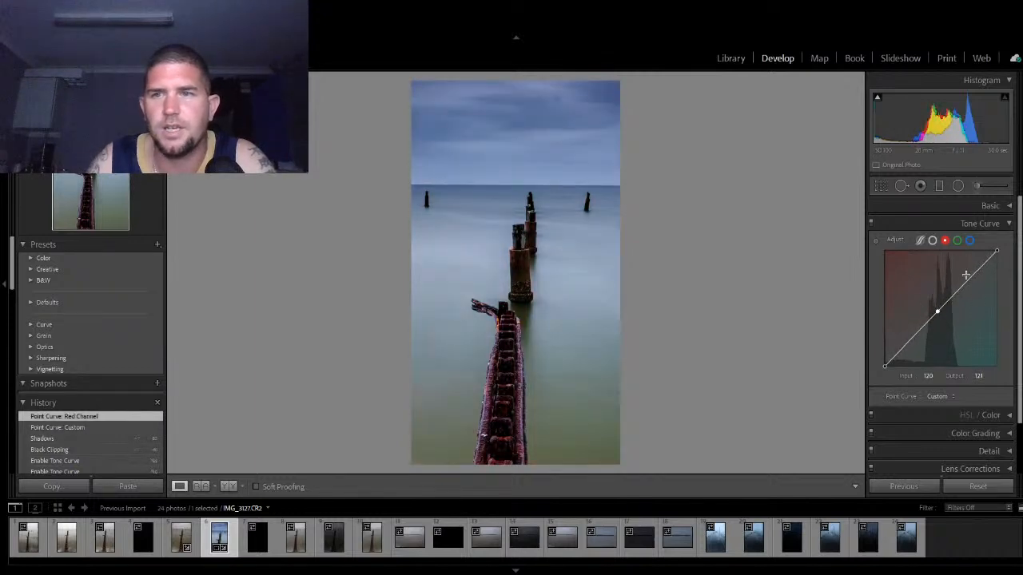
Step: Shape the green channel curve with a midtone point, a highlight point at input 182, output 188, and a shadow point
click(956, 241)
mouse_move(942, 307)
mouse_down()
mouse_move(932, 303)
mouse_move(937, 311)
mouse_up()
drag(967, 279, 965, 281)
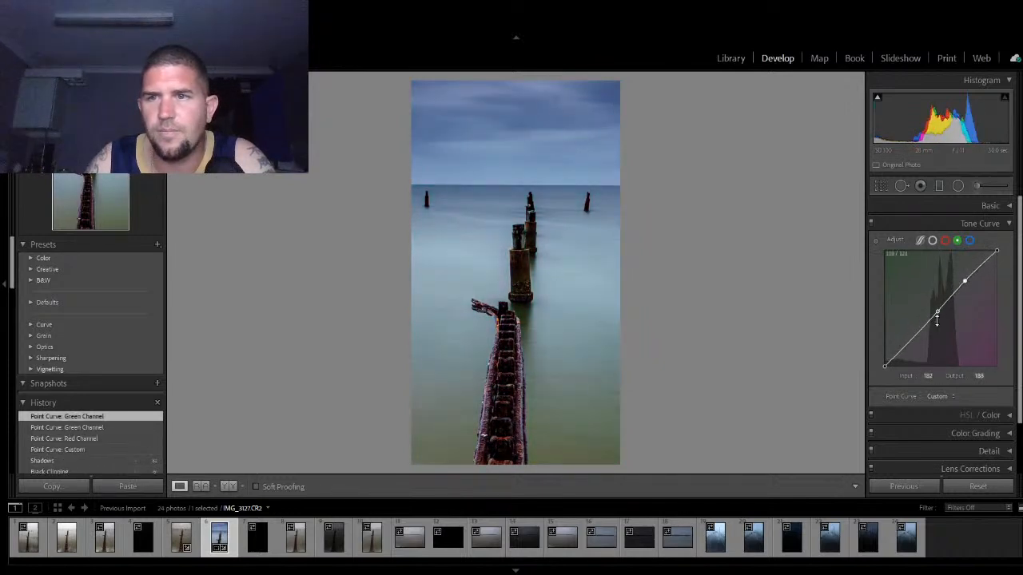
click(913, 339)
Step: Give the red channel curve a highlight point at input 182, output 192, and a shadow point at input 65, output 56
click(944, 240)
drag(967, 283, 964, 279)
drag(915, 342, 914, 344)
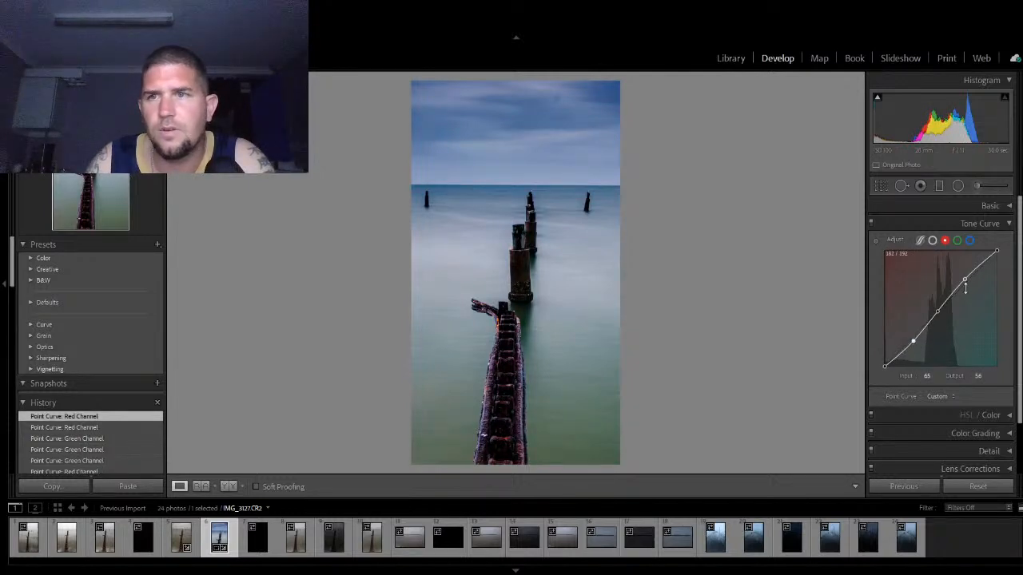
Step: Shape the blue channel curve with a midtone point, a highlight point at 190/196 and a shadow point at 65/55
click(967, 241)
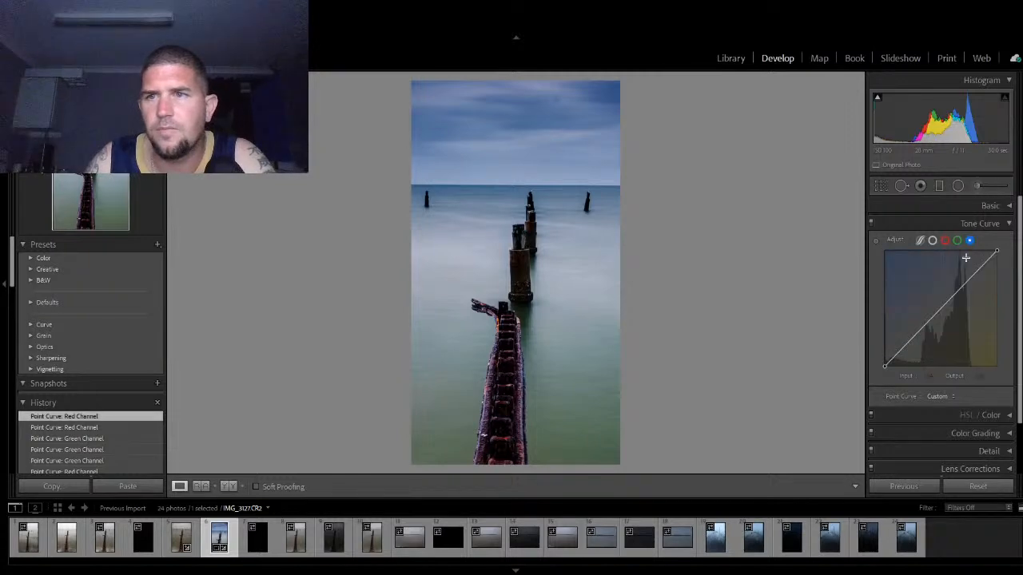
click(942, 309)
drag(970, 276, 968, 278)
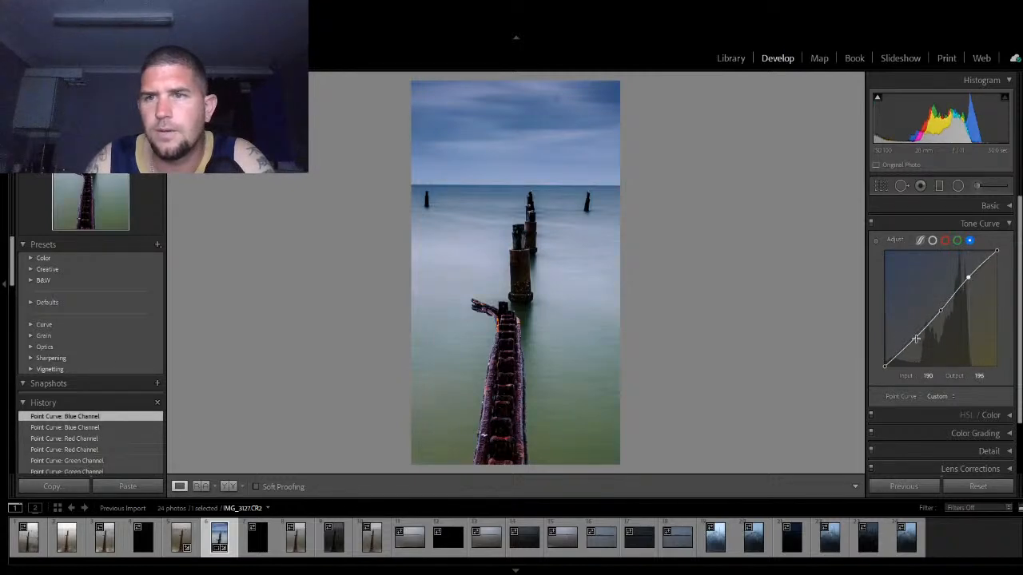
drag(914, 337, 915, 343)
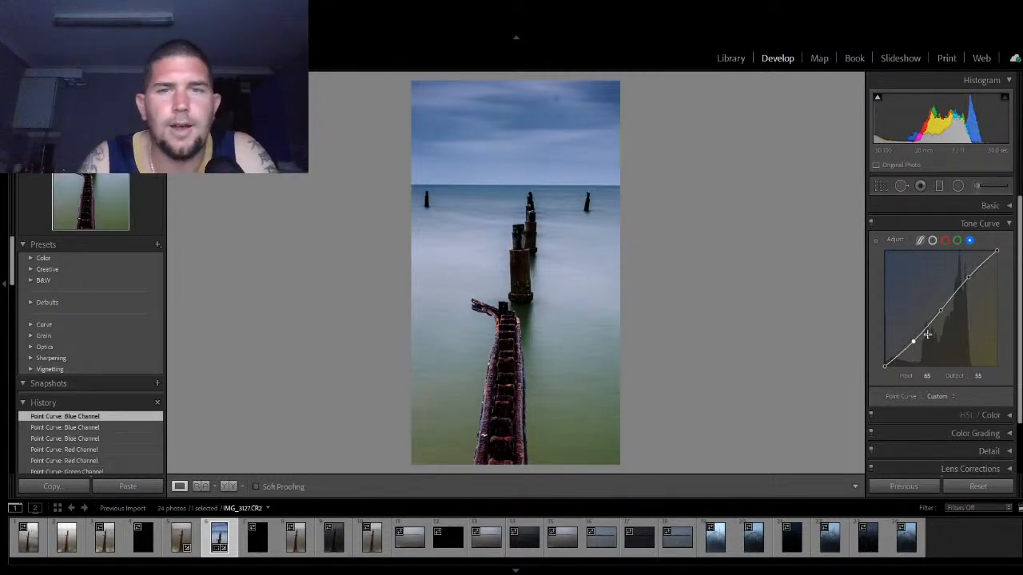
Step: Compare the curve-adjusted photo with its original unedited version
key(backslash)
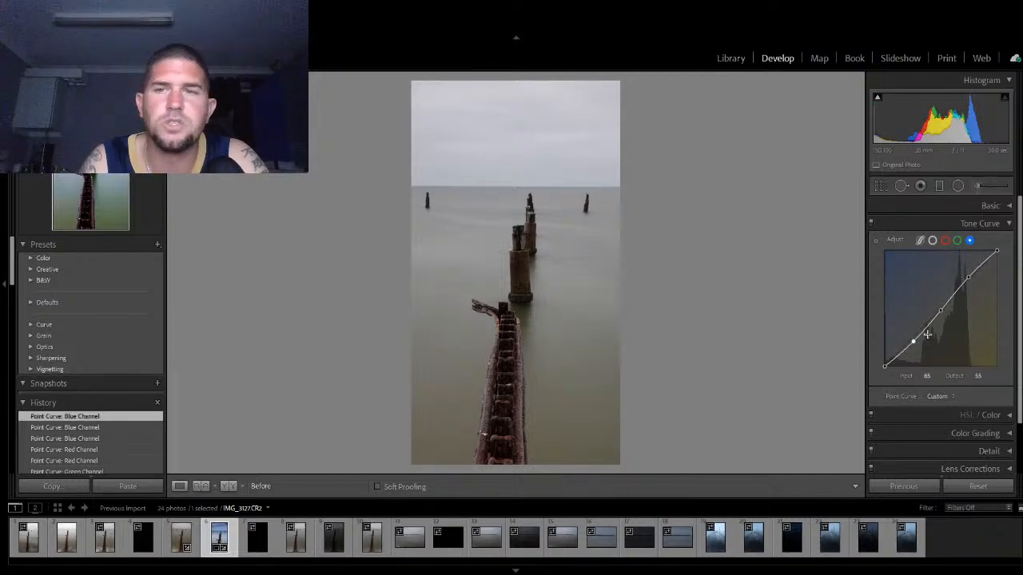
key(backslash)
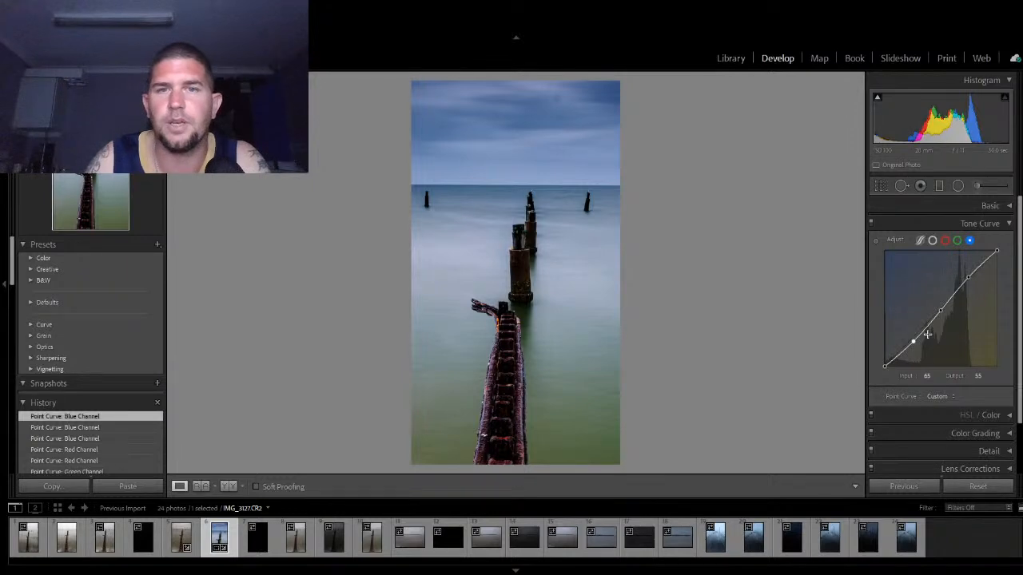
drag(914, 342, 914, 345)
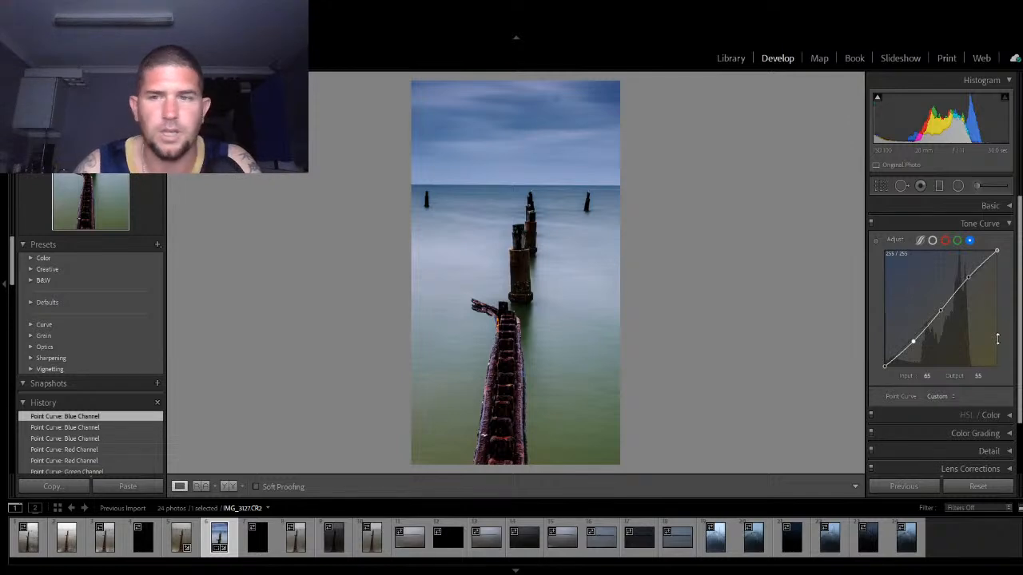
click(1006, 229)
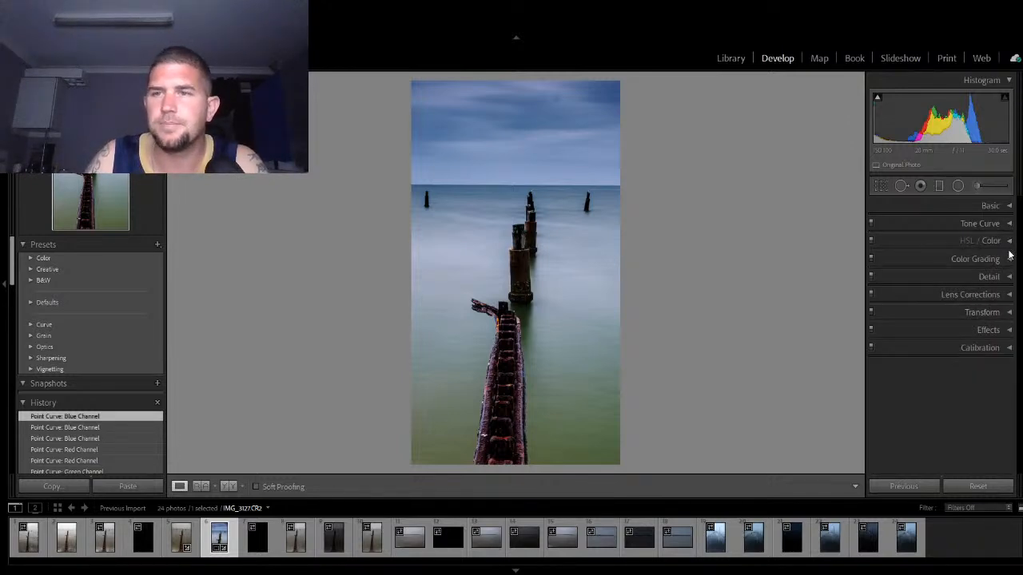
Step: Try strong light and dark post-crop vignettes, and settle on an Amount of -10
click(1008, 330)
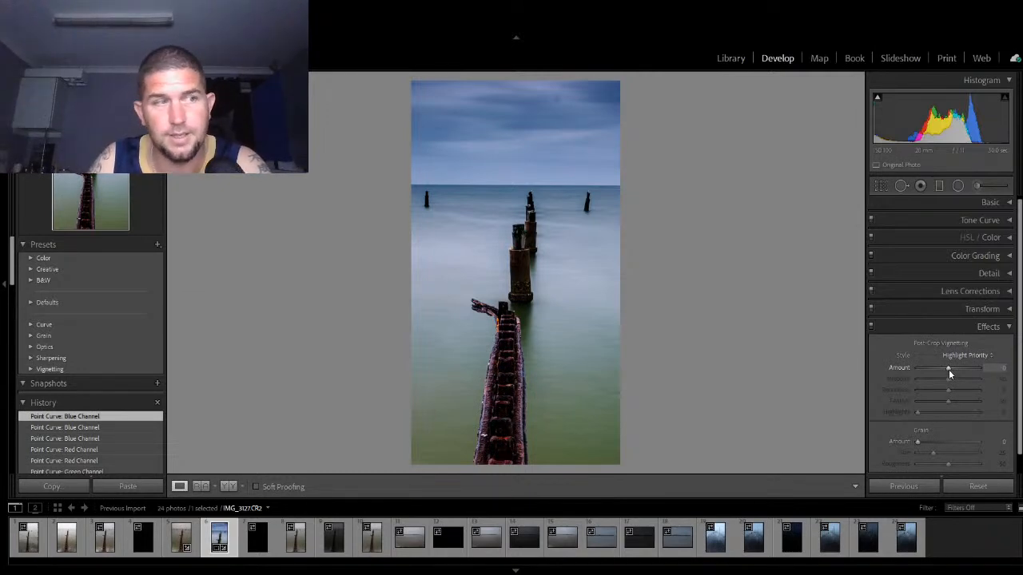
drag(948, 370, 989, 373)
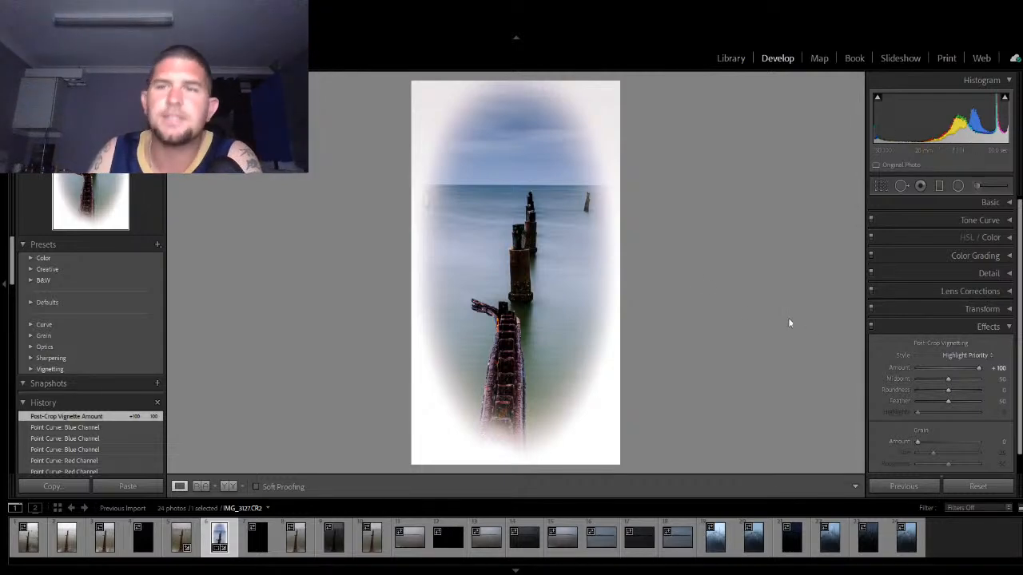
drag(982, 369, 956, 364)
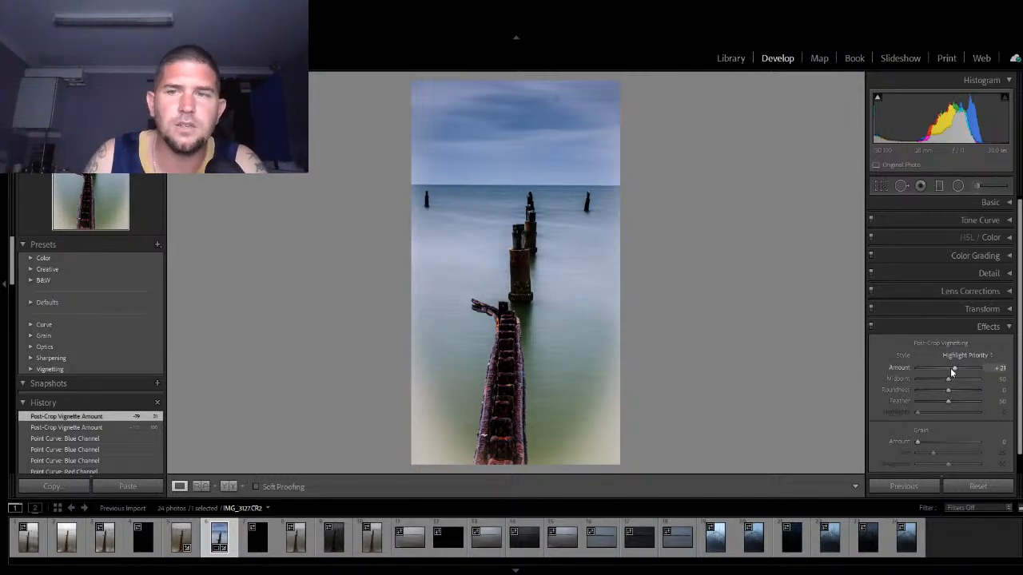
drag(954, 369, 1007, 371)
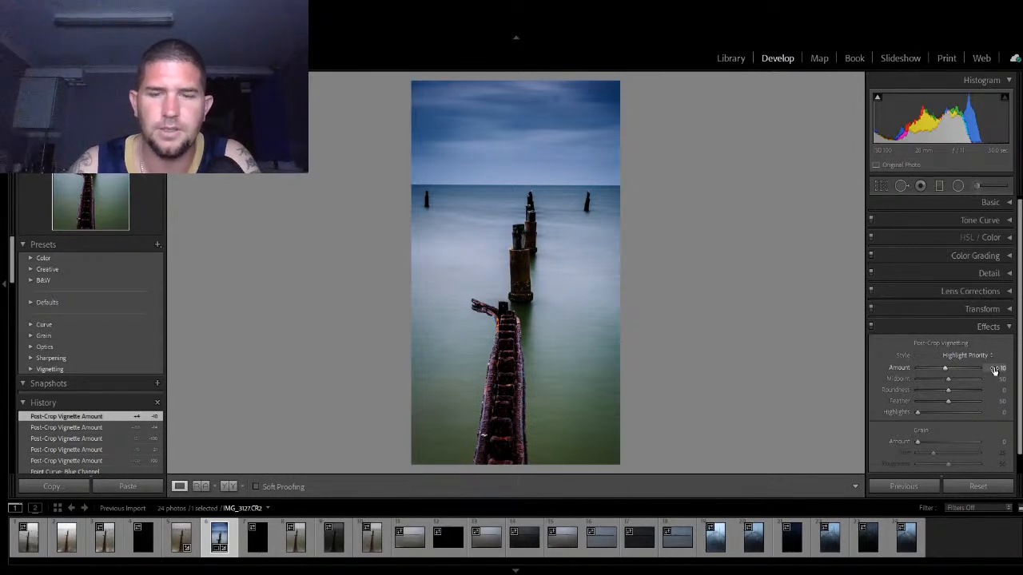
Step: Compare the vignetted photo with the unedited original a couple of times
key(backslash)
key(backslash)
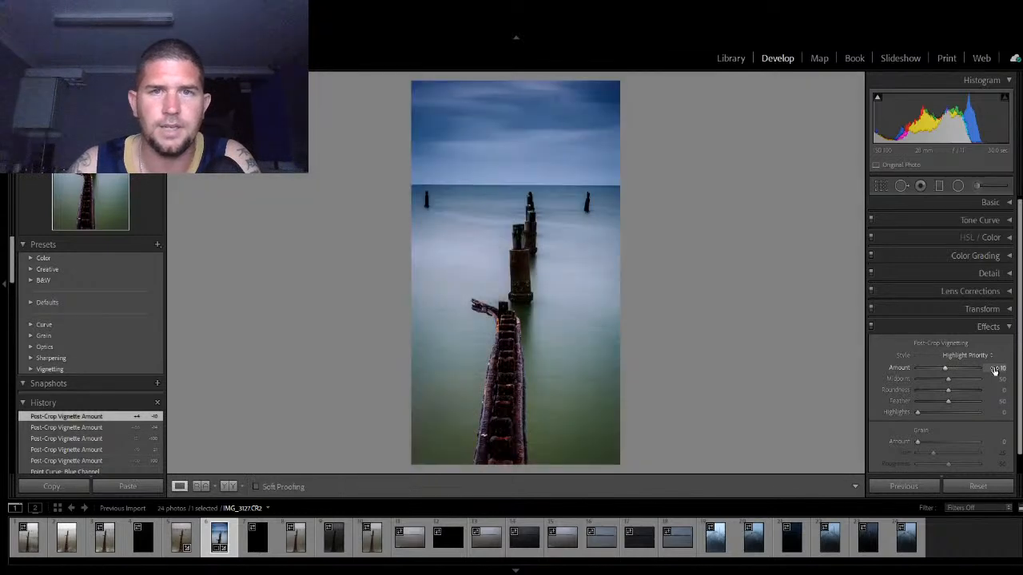
key(backslash)
key(backslash)
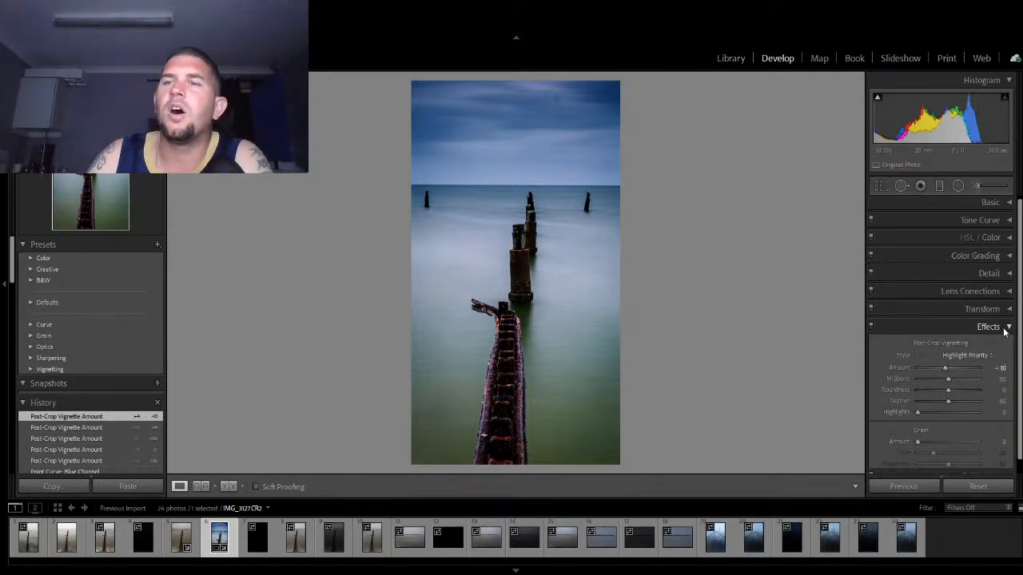
click(1005, 332)
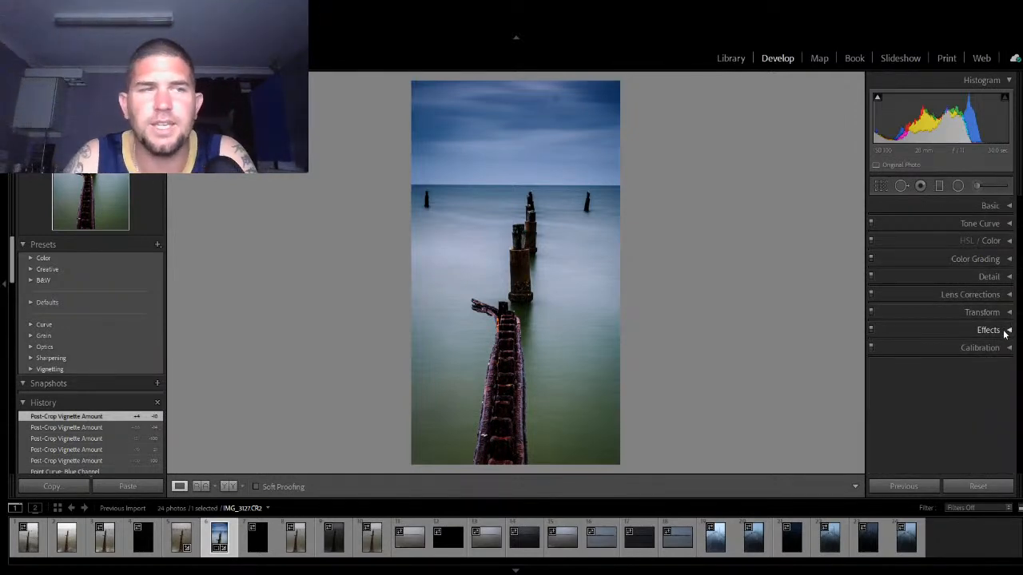
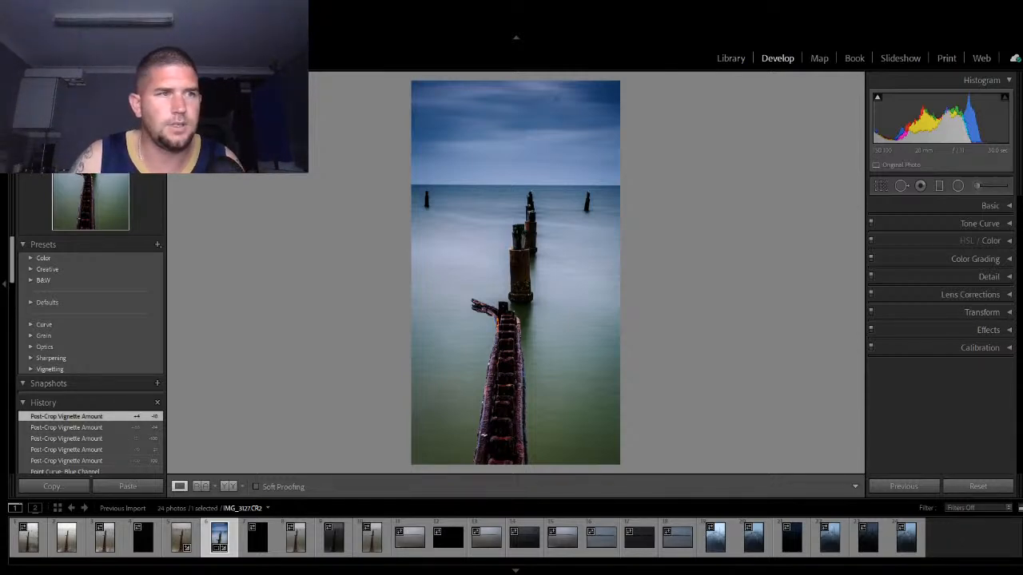
Step: Set the basic Blacks to -49, Shadows to +91 and Contrast to +11
click(1002, 210)
drag(929, 385, 933, 385)
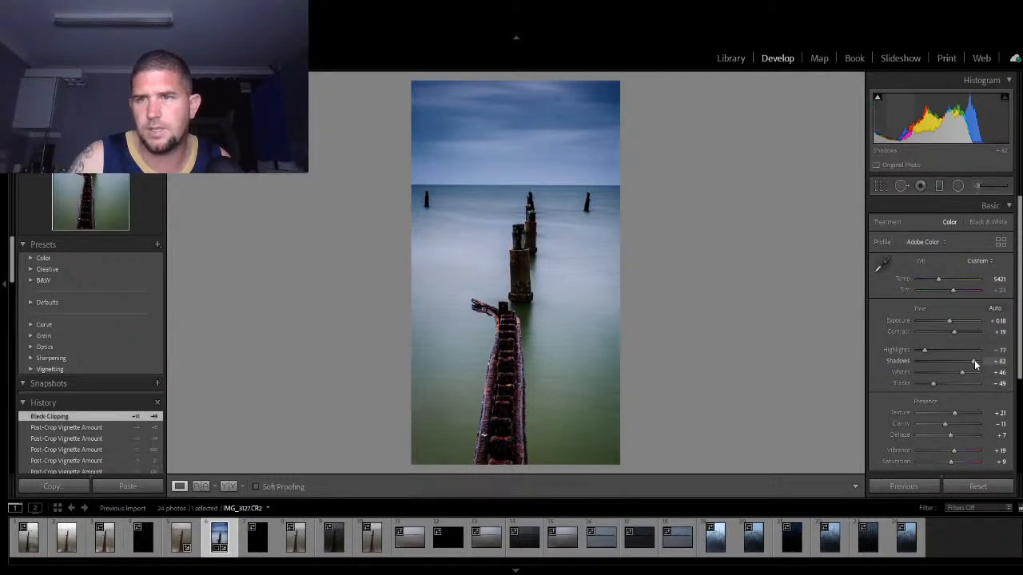
drag(972, 364, 975, 364)
drag(975, 364, 952, 335)
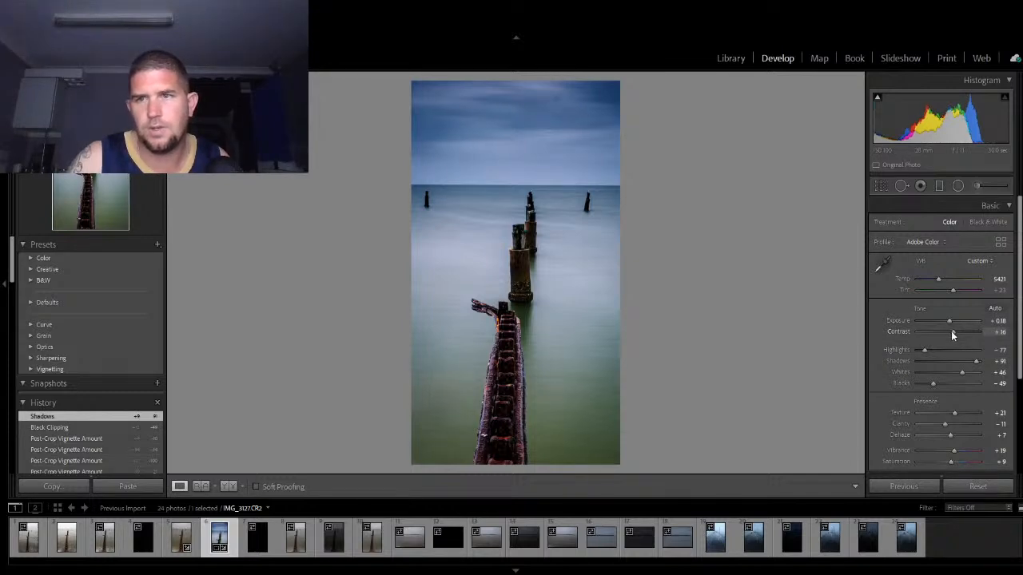
drag(951, 336, 949, 335)
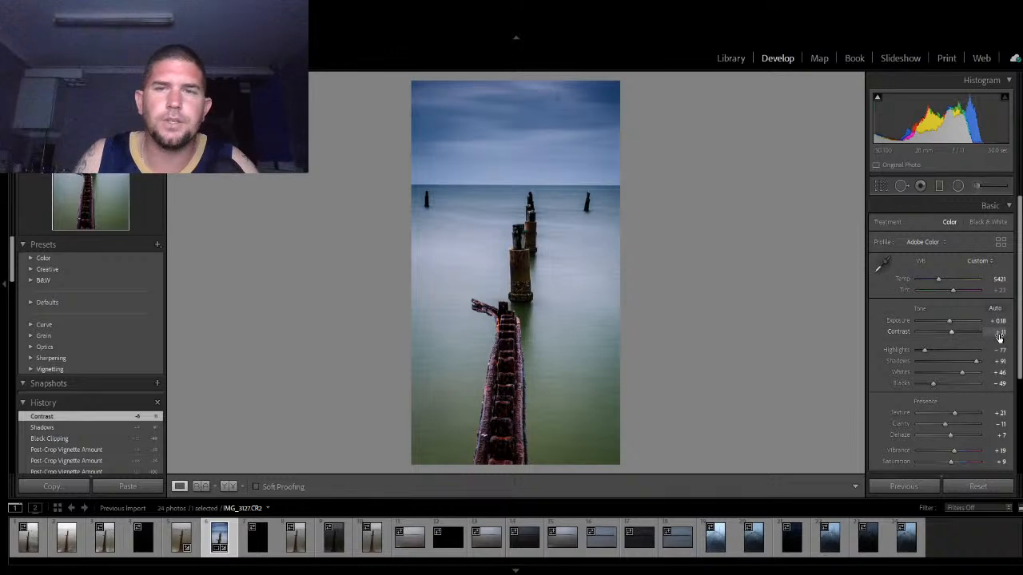
click(1006, 206)
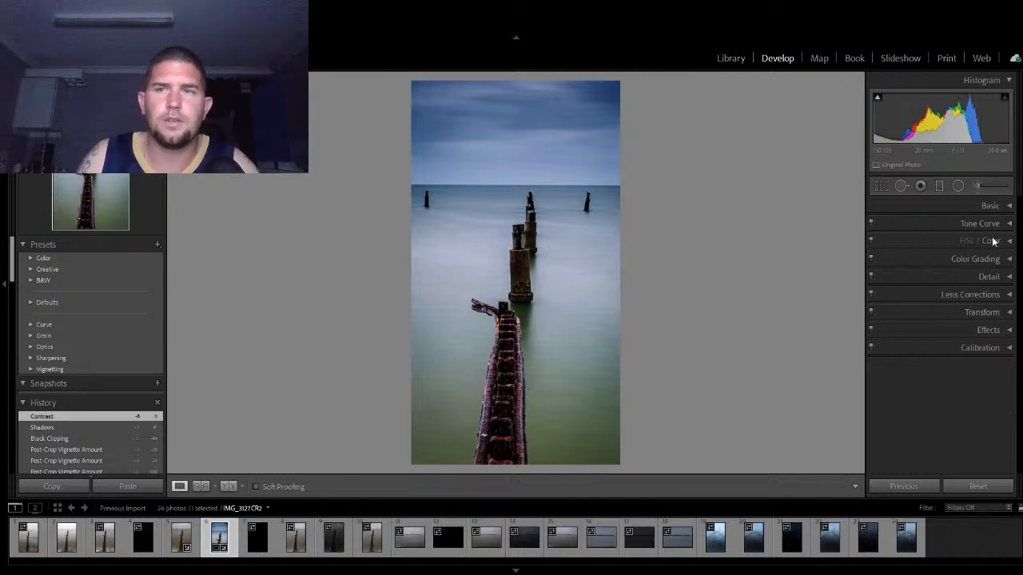
Step: Review the green colour controls, and compare the finished photo with its original version
click(991, 240)
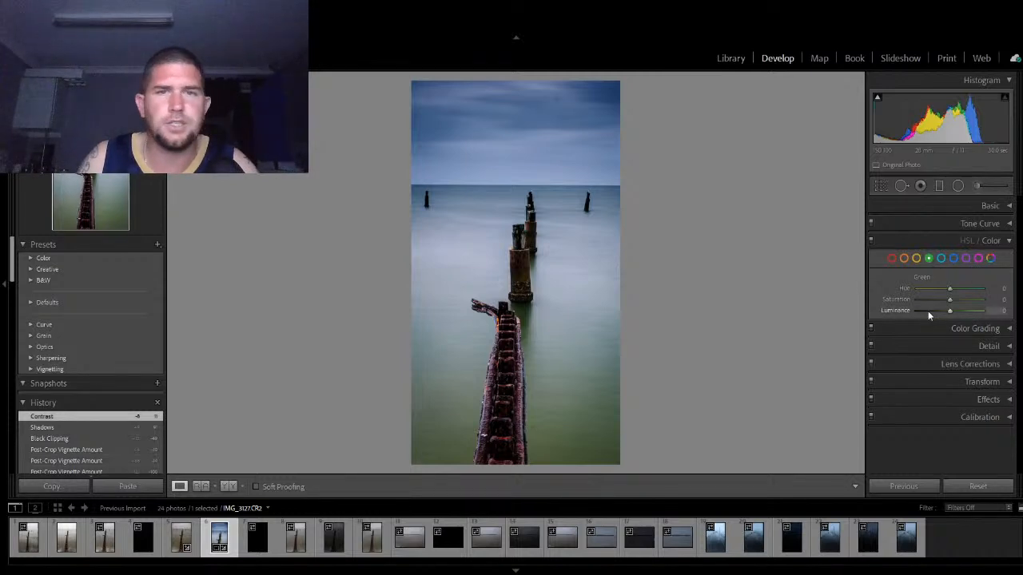
click(993, 242)
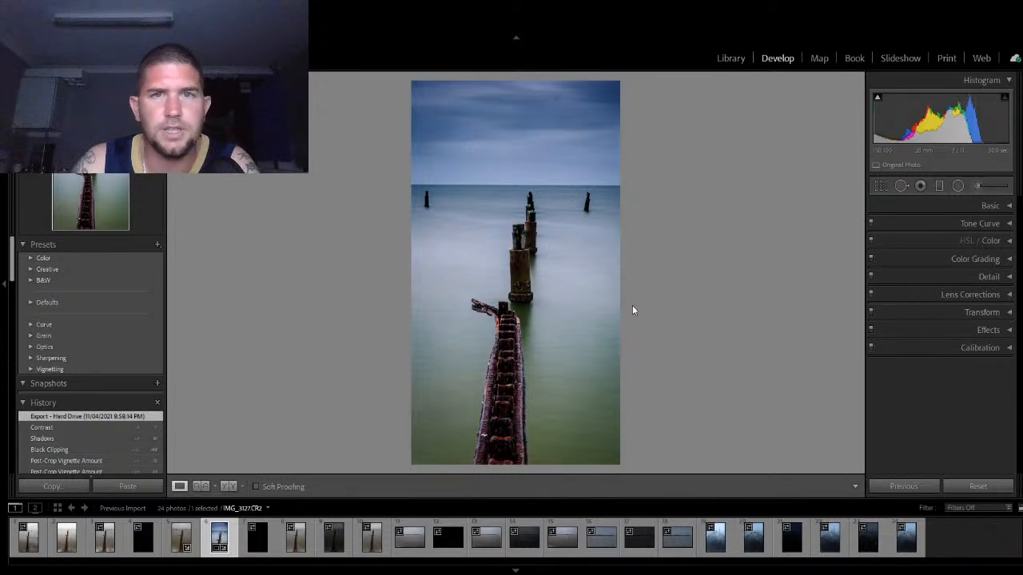
key(backslash)
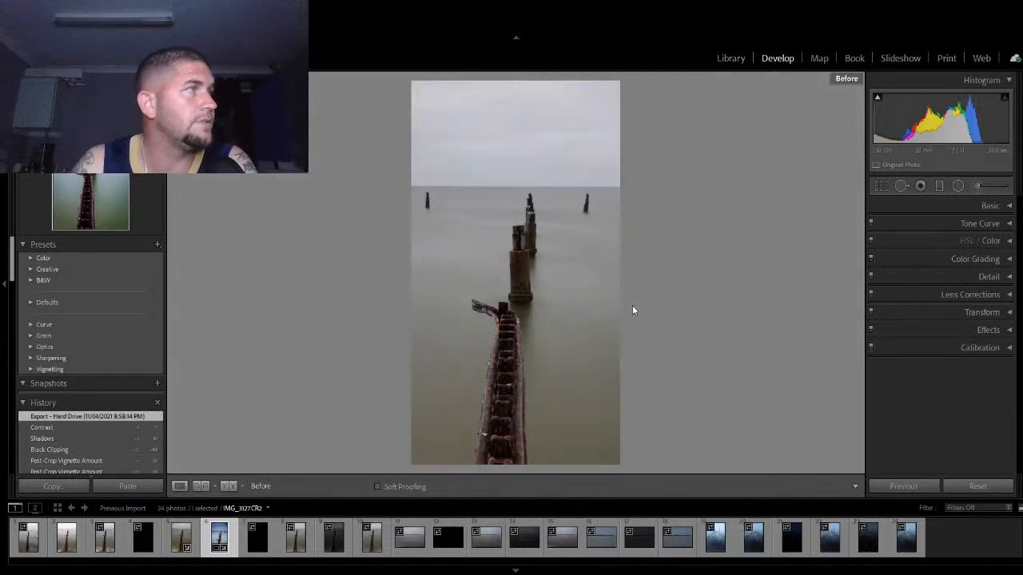
key(backslash)
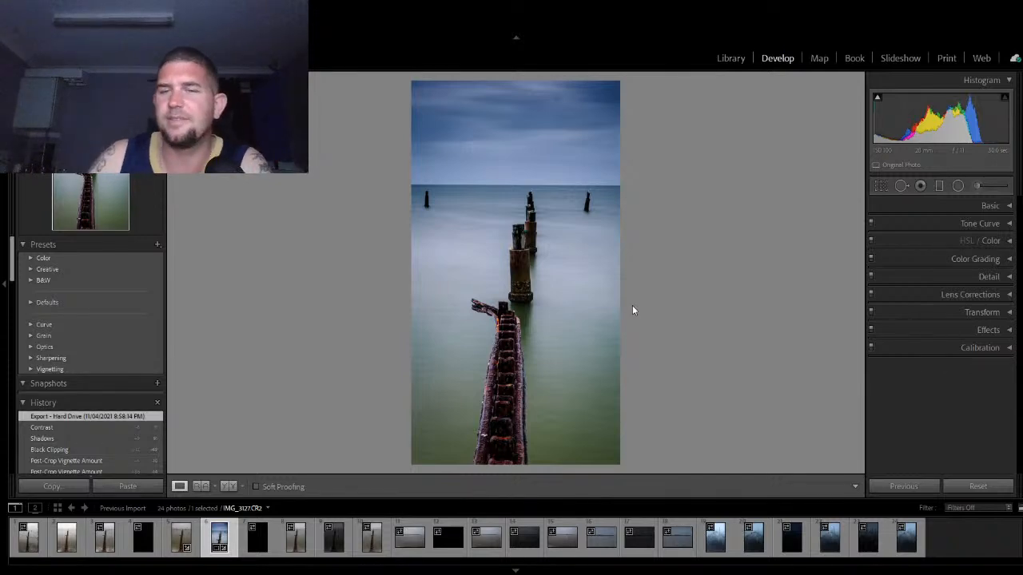
Step: Look through the pier shots IMG_3129 to IMG_3131 individually and as a group selection
click(304, 549)
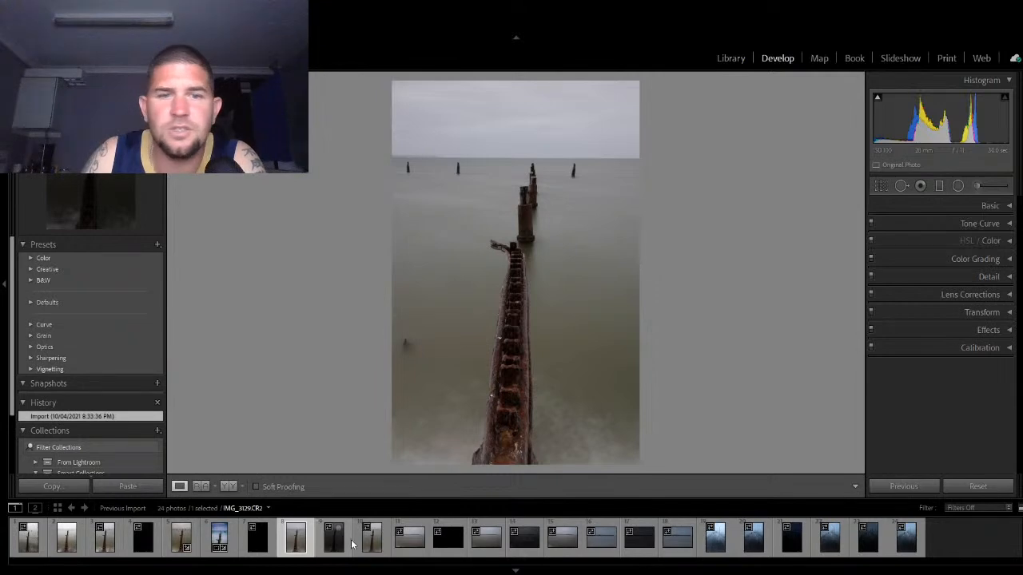
click(350, 545)
click(358, 550)
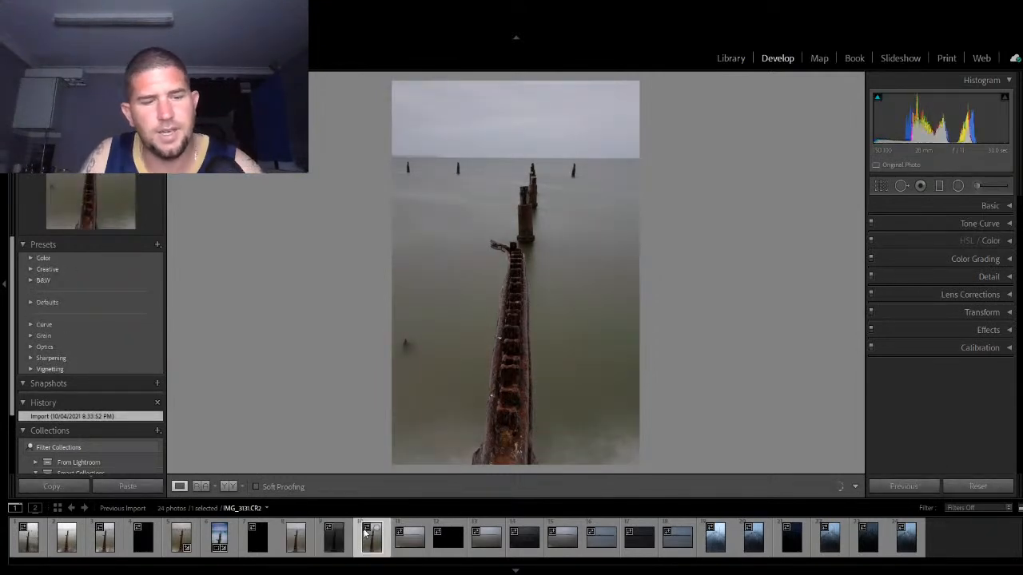
shift+click(314, 548)
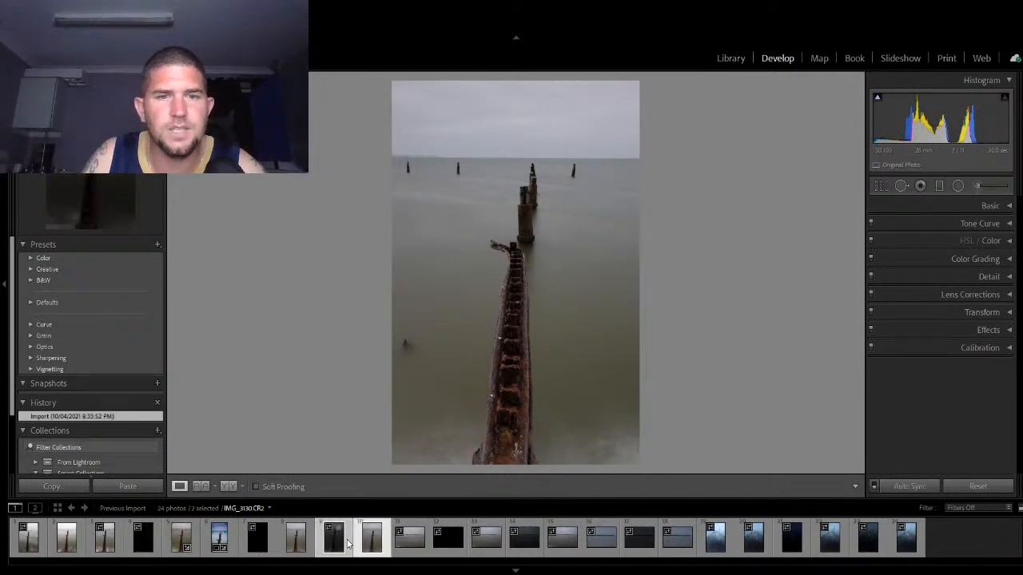
click(322, 554)
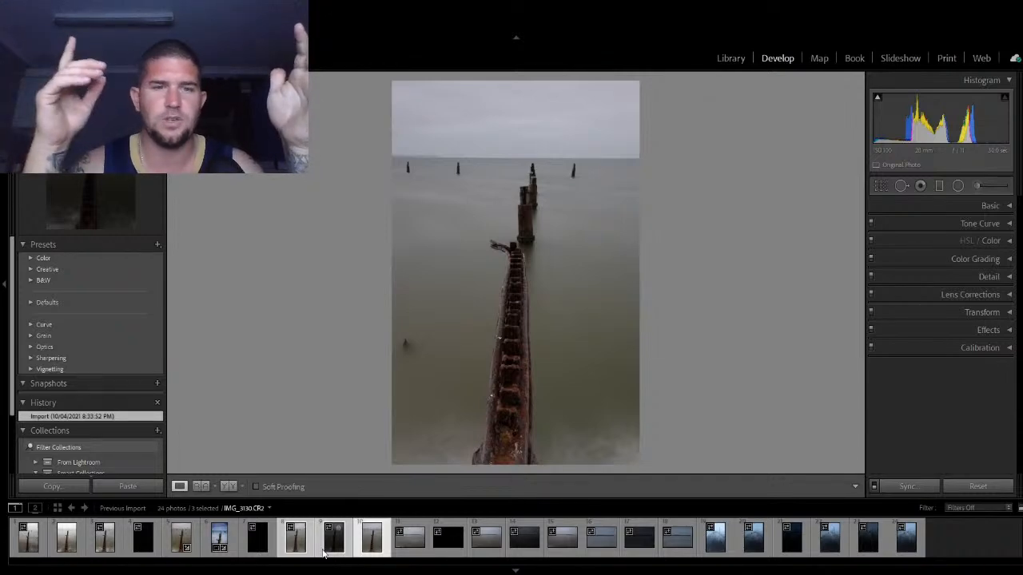
click(301, 551)
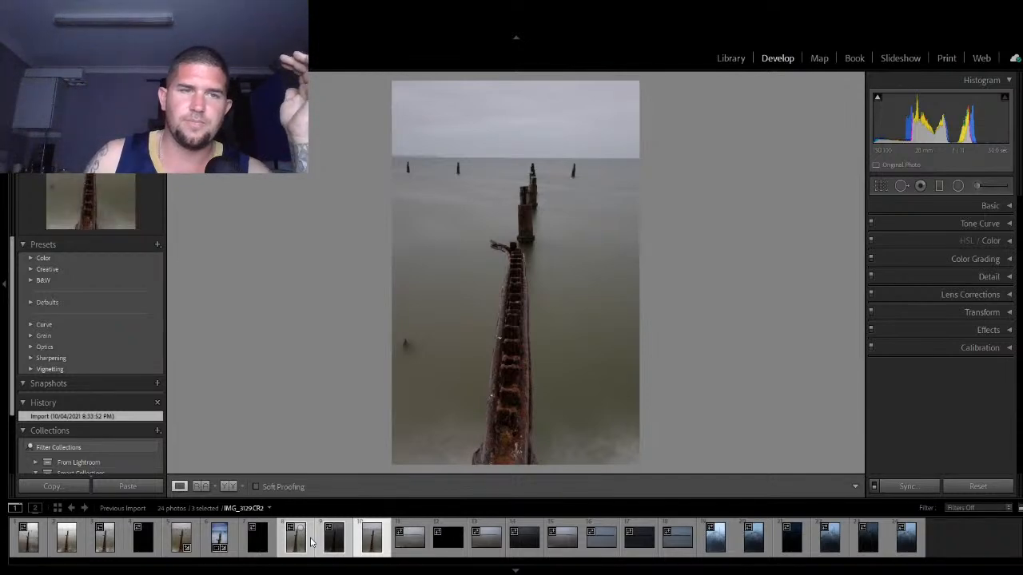
Step: Compare the exposures of IMG_3129, IMG_3131 and IMG_3130 one at a time
click(310, 539)
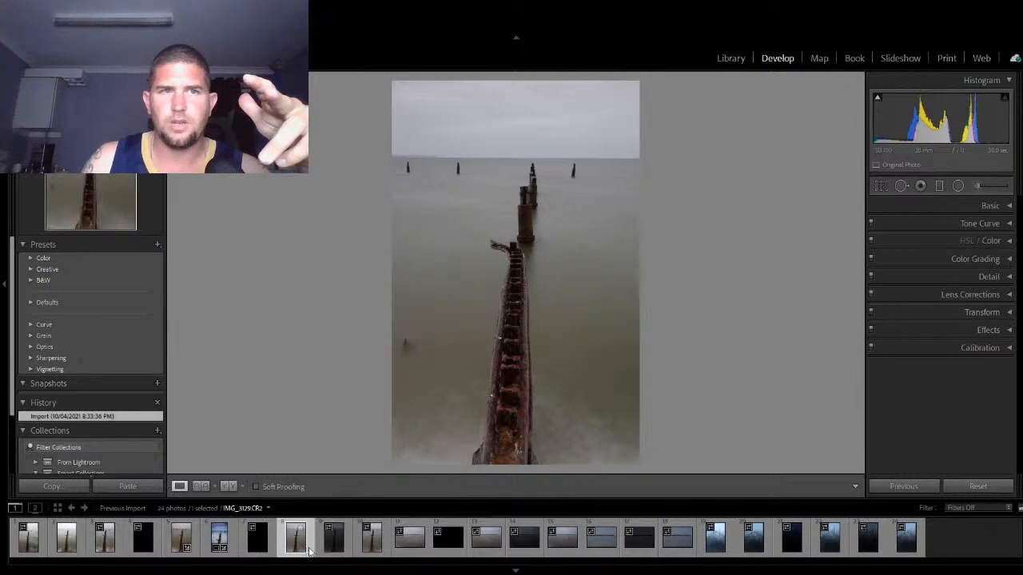
click(358, 537)
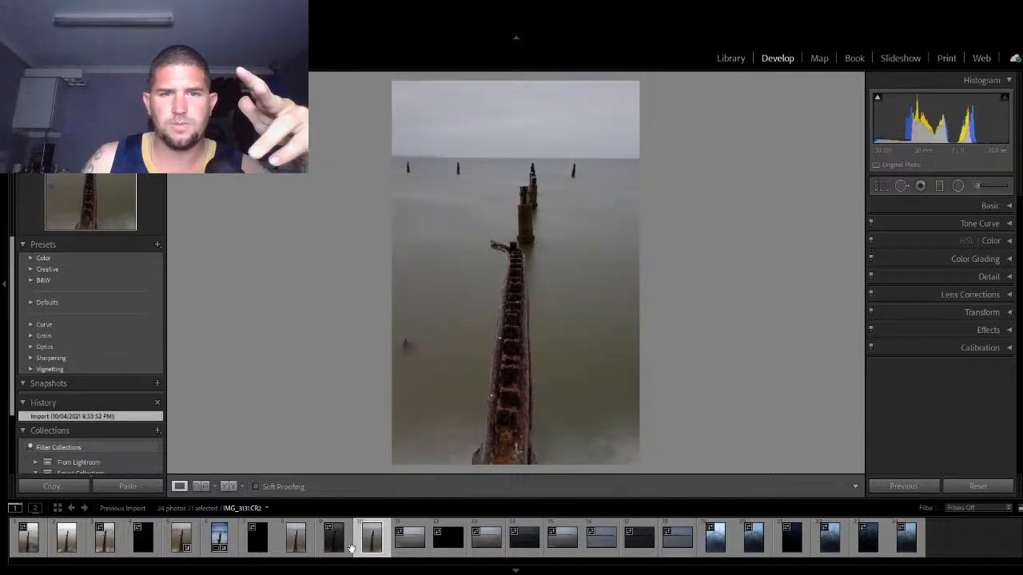
click(349, 546)
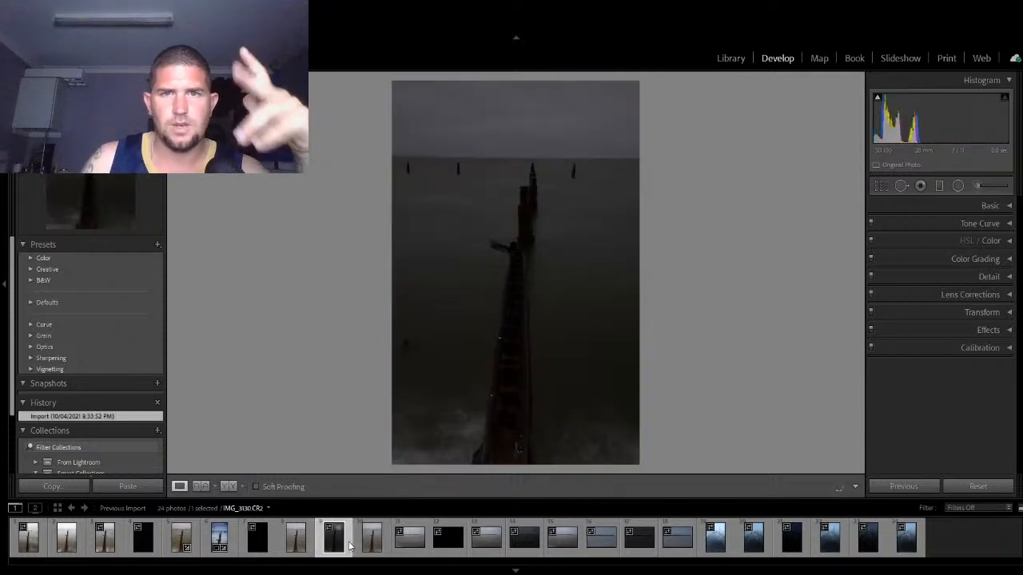
Step: Select the three bracketed pier shots IMG_3129, IMG_3130 and IMG_3131 together
click(309, 546)
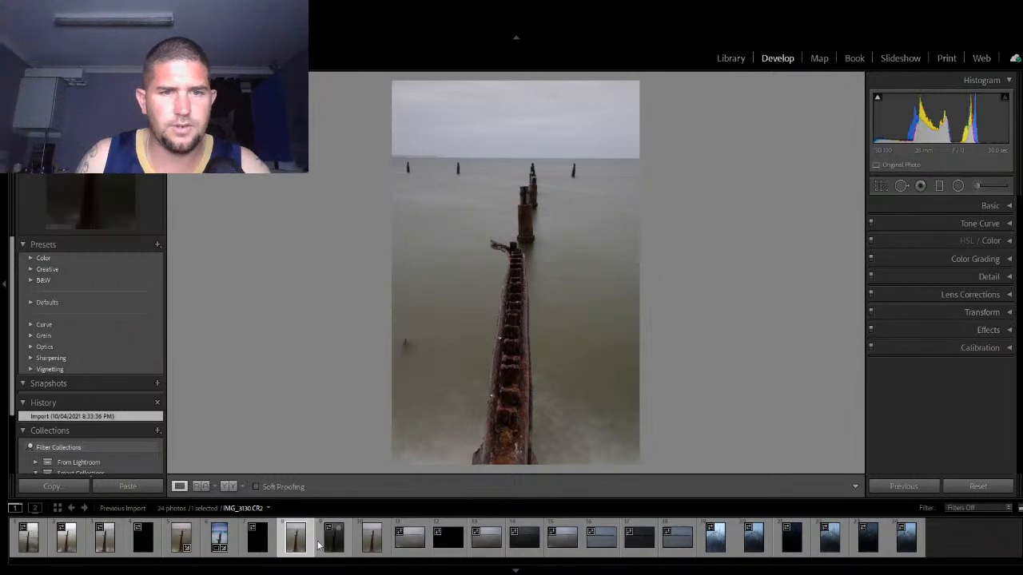
shift+click(319, 546)
shift+click(358, 543)
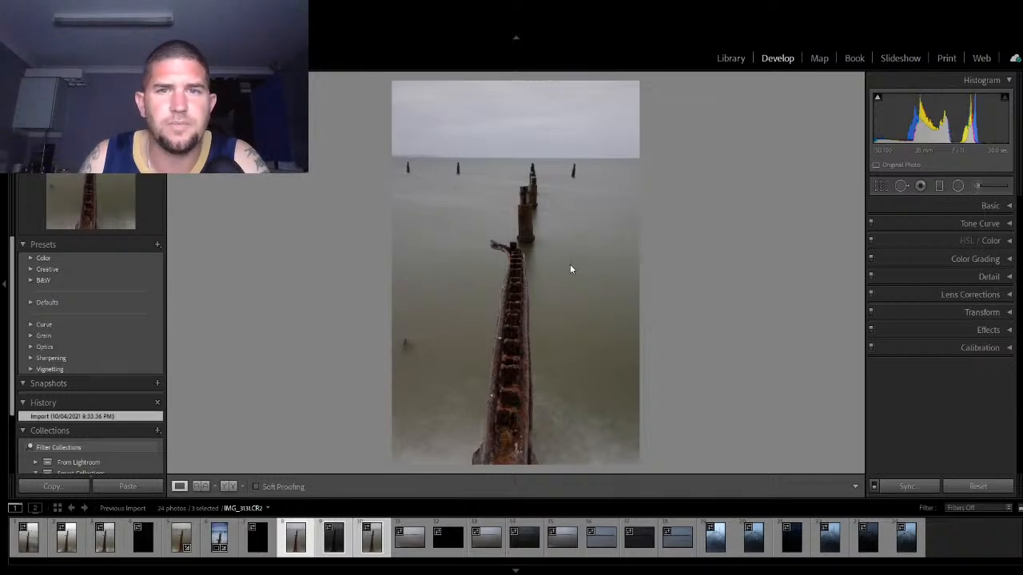
Step: Merge the three bracketed pier shots IMG_3129, IMG_3130 and IMG_3131 into one HDR photo, stacked with its sources
key(Right)
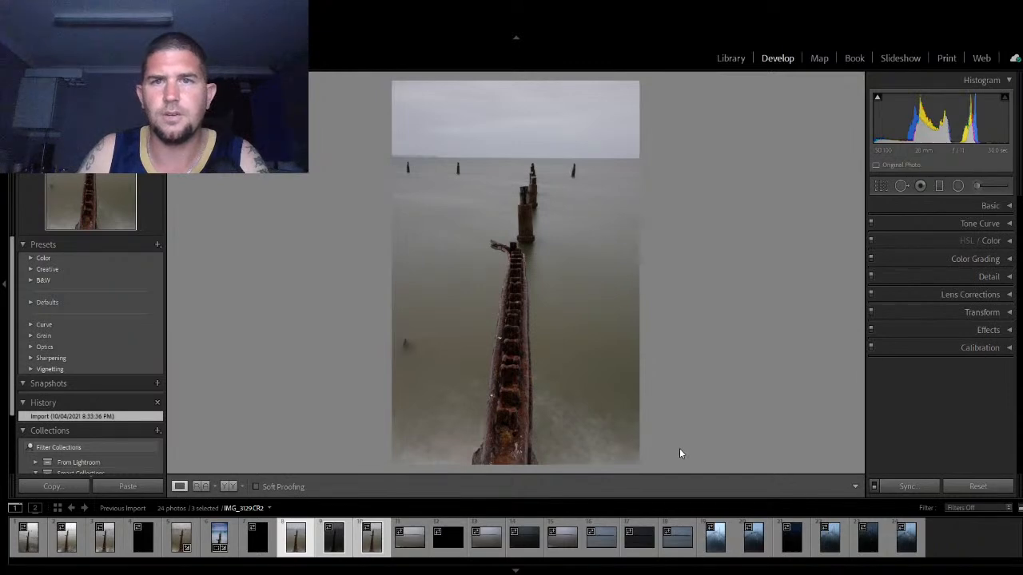
key(ctrl+shift+h)
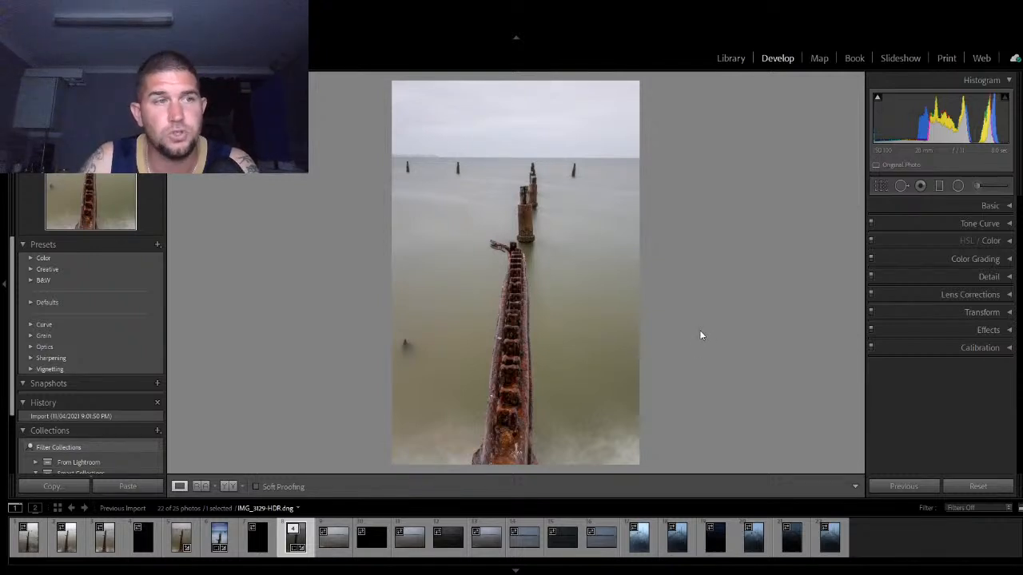
Step: Try applying the develop settings of the edited pier photo IMG_3127 to the merged HDR photo
click(230, 550)
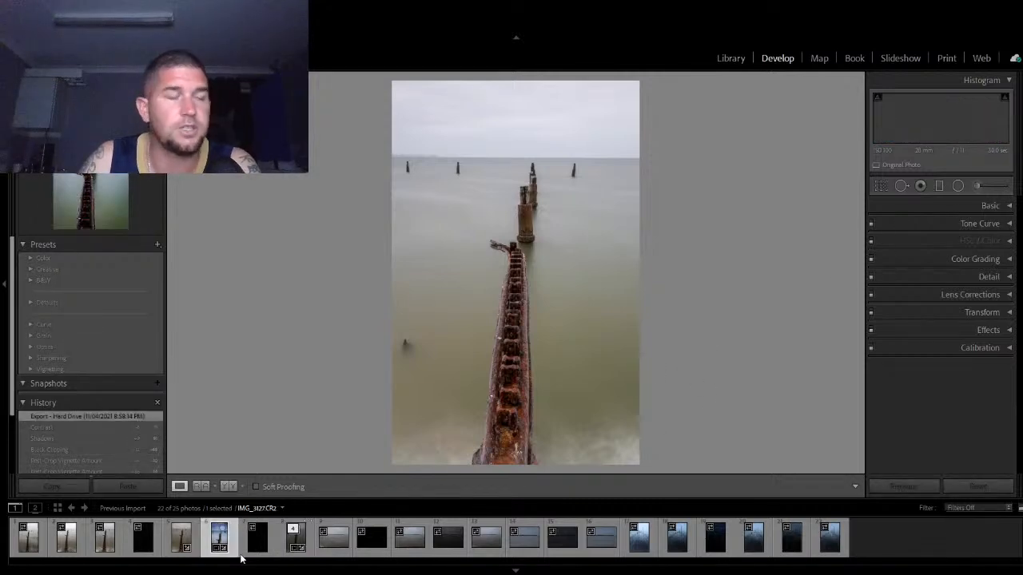
click(306, 557)
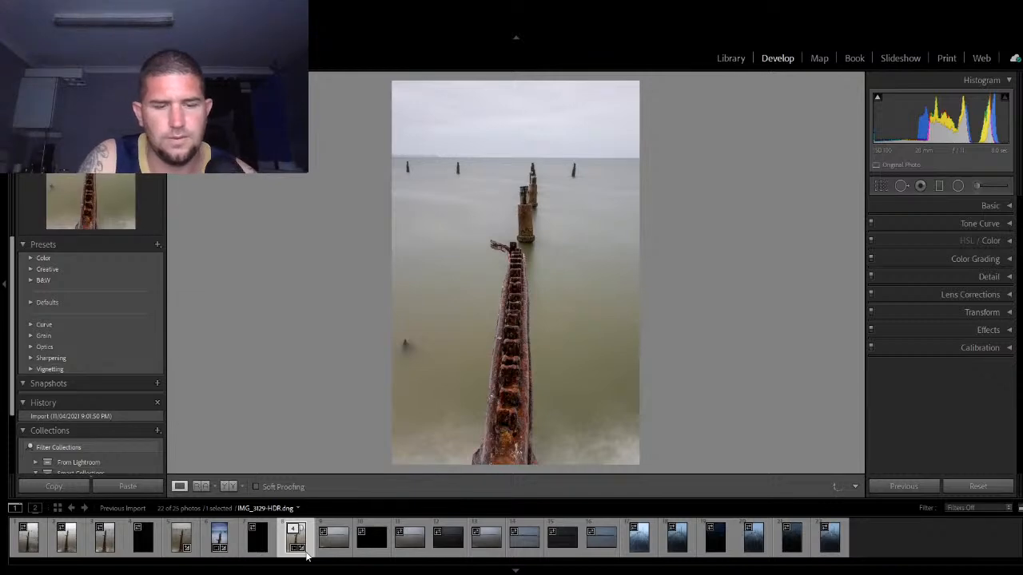
key(ctrl+shift+v)
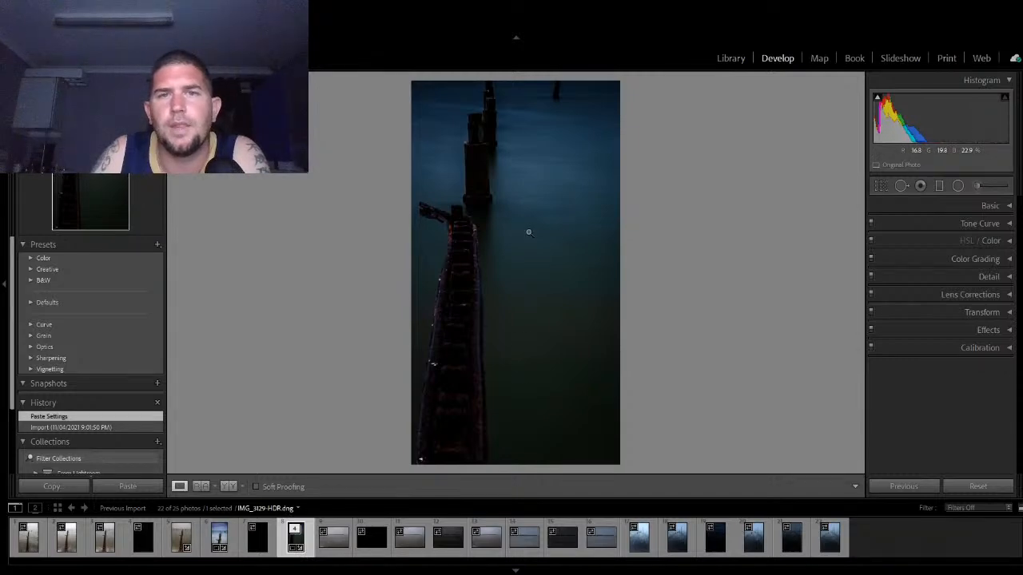
Step: Try shifting the pasted 16 x 9 crop up to include the sky, and undo both the crop change and the pasted settings
click(880, 186)
drag(530, 267, 566, 370)
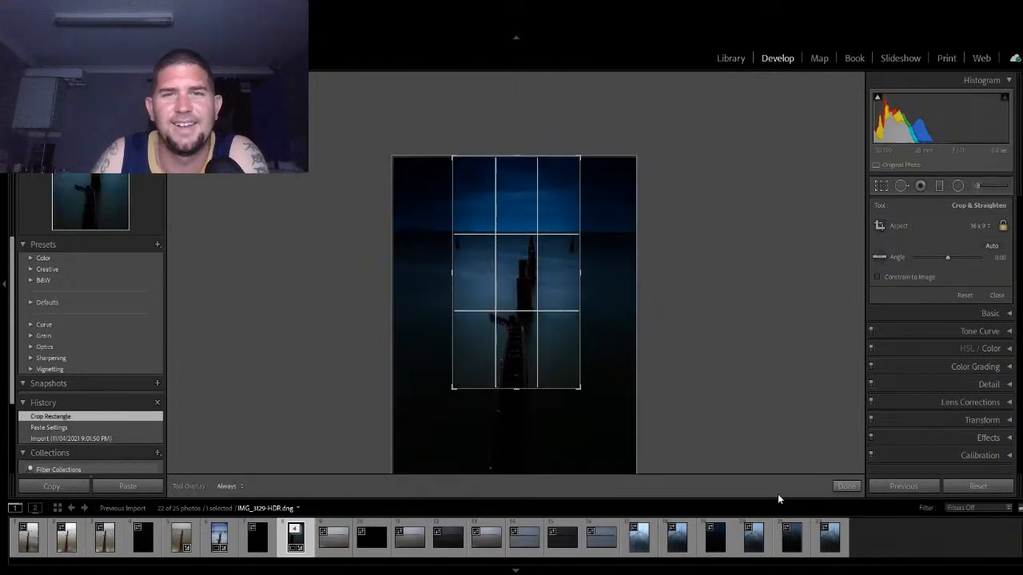
click(846, 487)
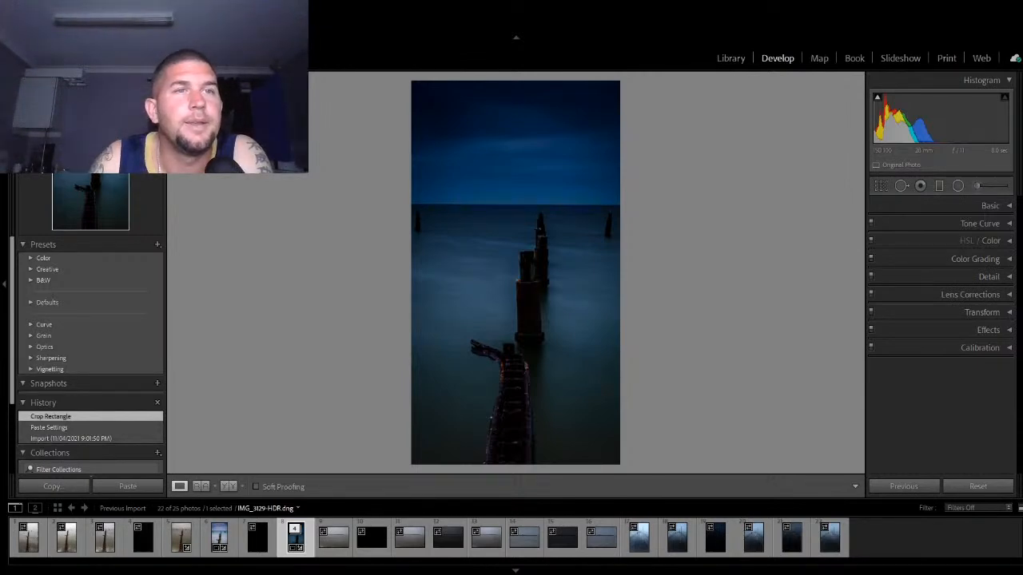
key(ctrl+z)
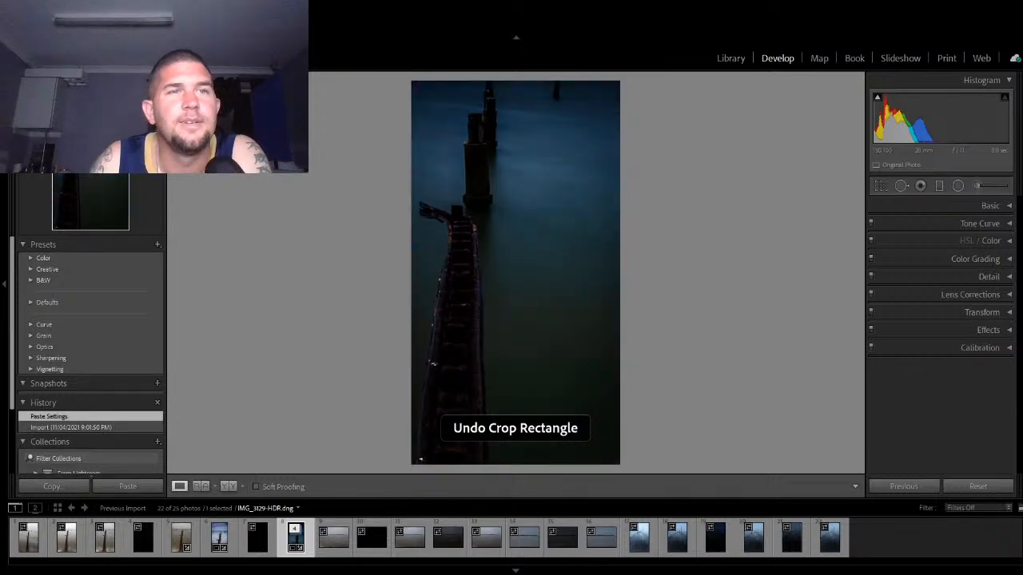
key(ctrl+z)
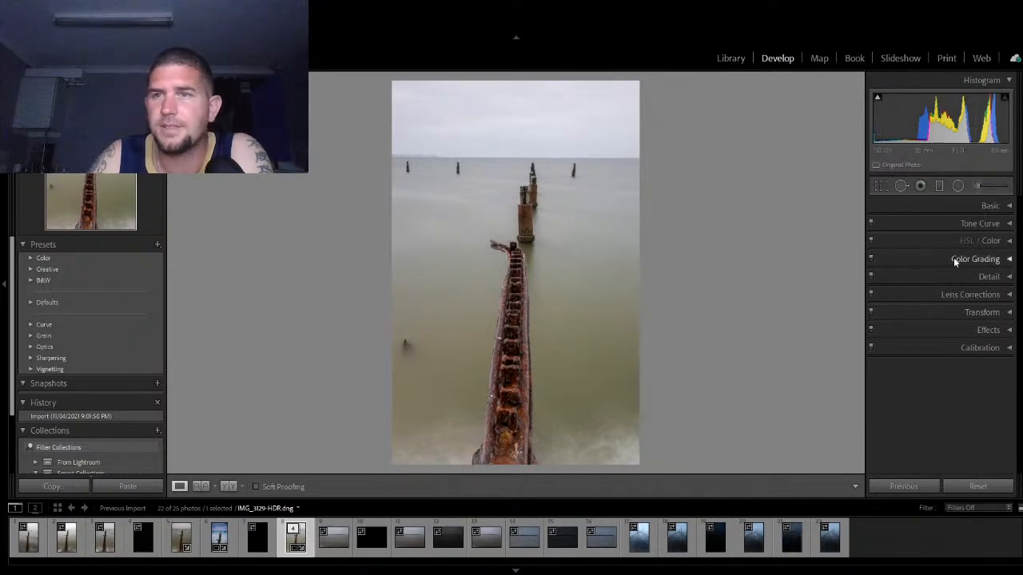
Step: Add a graduated filter over the sky: exposure -1.45, contrast 11, highlights -50, shadows -19, whites -31, blacks -39, texture 23, clarity -21, dehaze 13
click(938, 185)
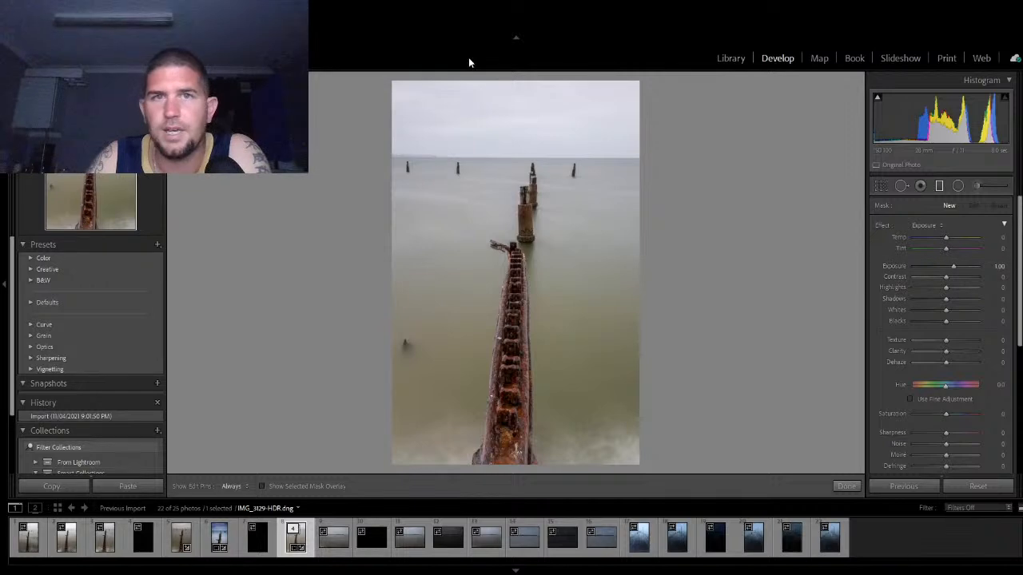
drag(508, 85, 512, 237)
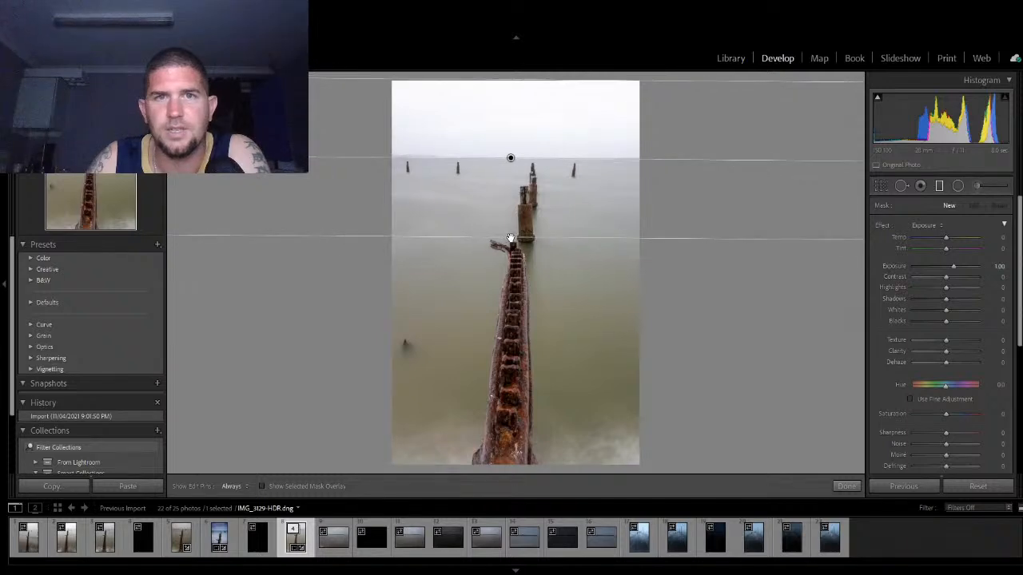
drag(952, 268, 951, 366)
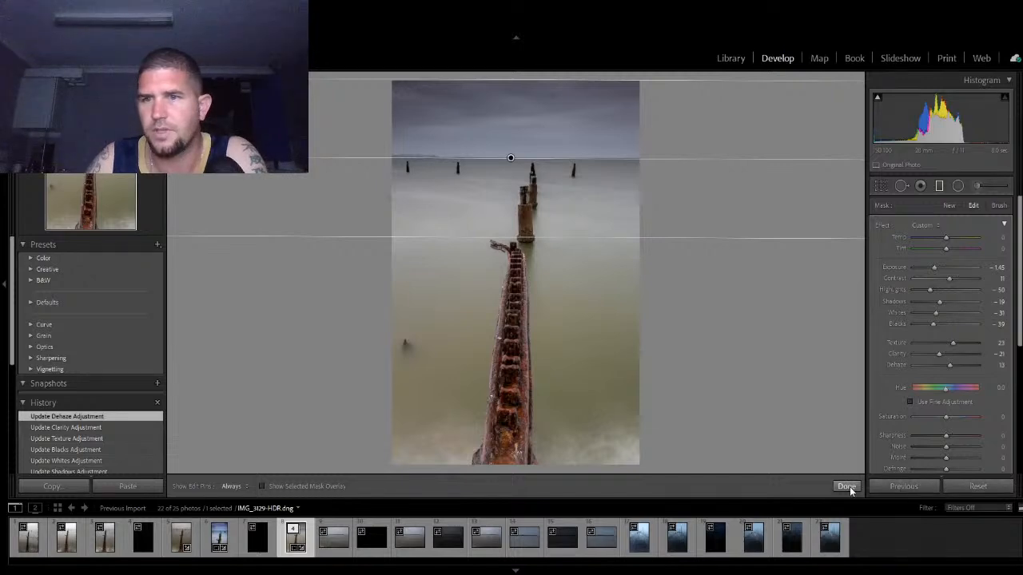
click(849, 486)
Step: Crop the HDR photo to an upright 16 x 9 frame, trimming the sides and foreground and keeping the pier centred
click(880, 186)
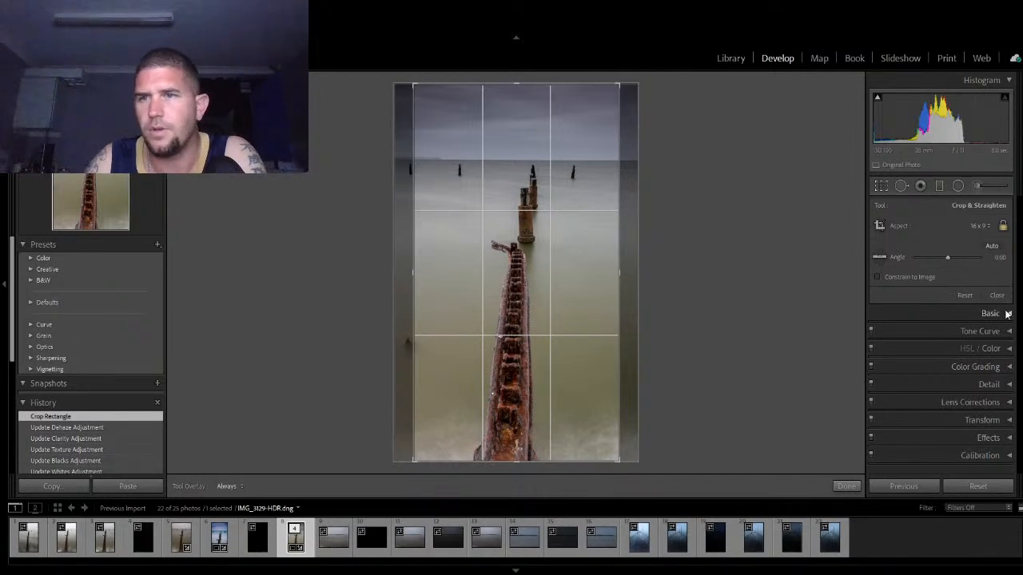
click(984, 230)
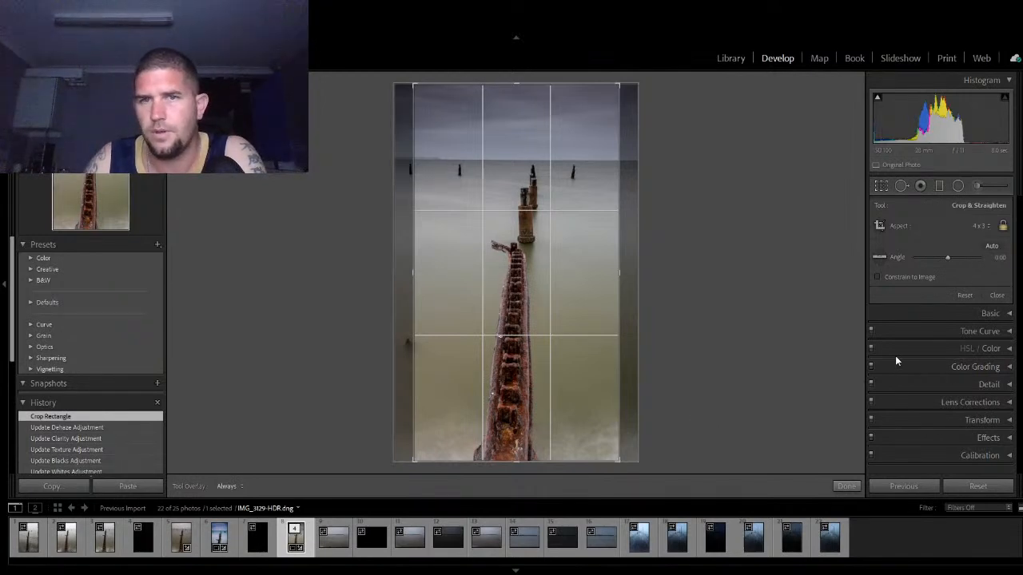
click(897, 359)
drag(593, 331, 598, 402)
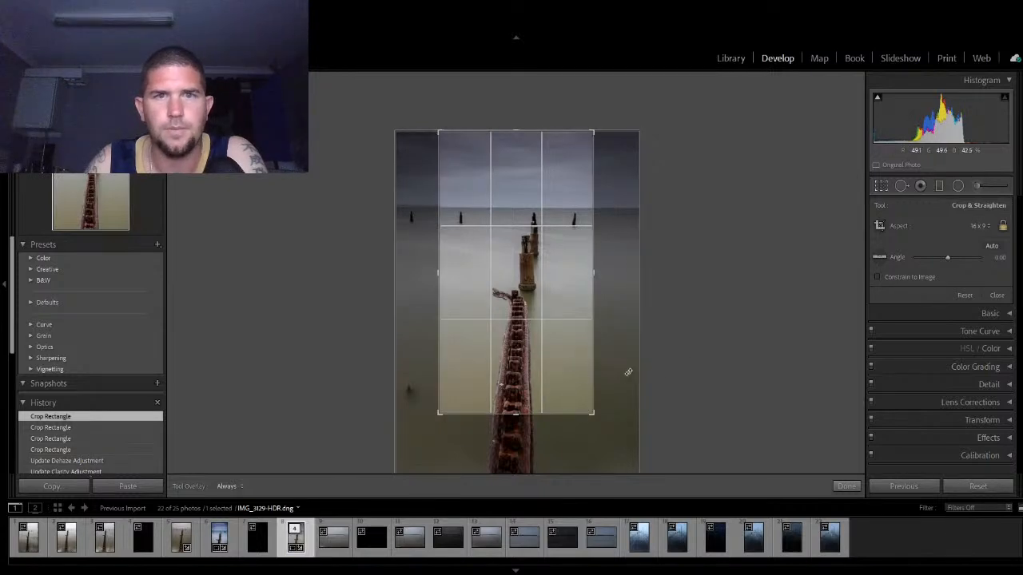
drag(568, 358, 567, 361)
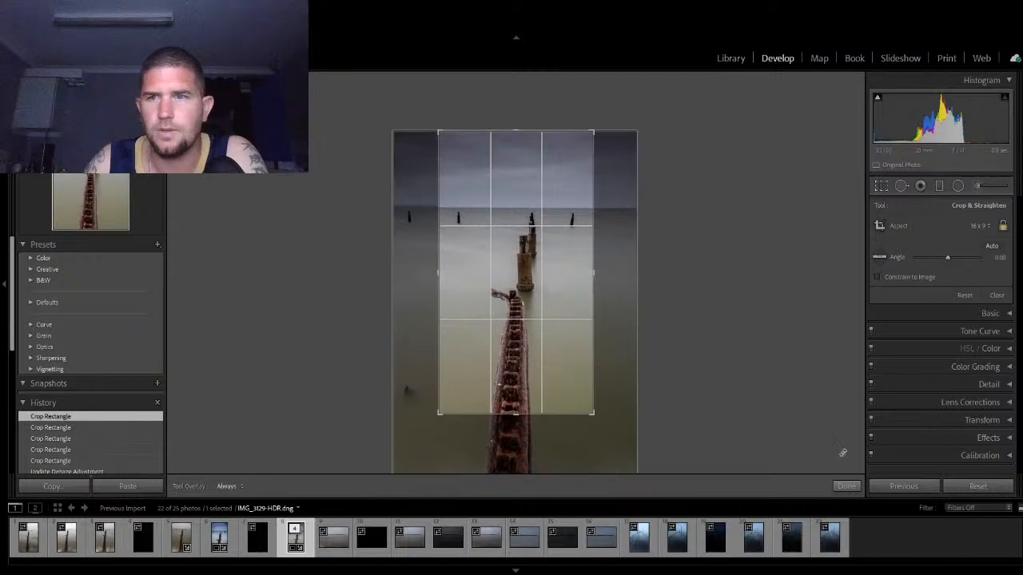
click(845, 486)
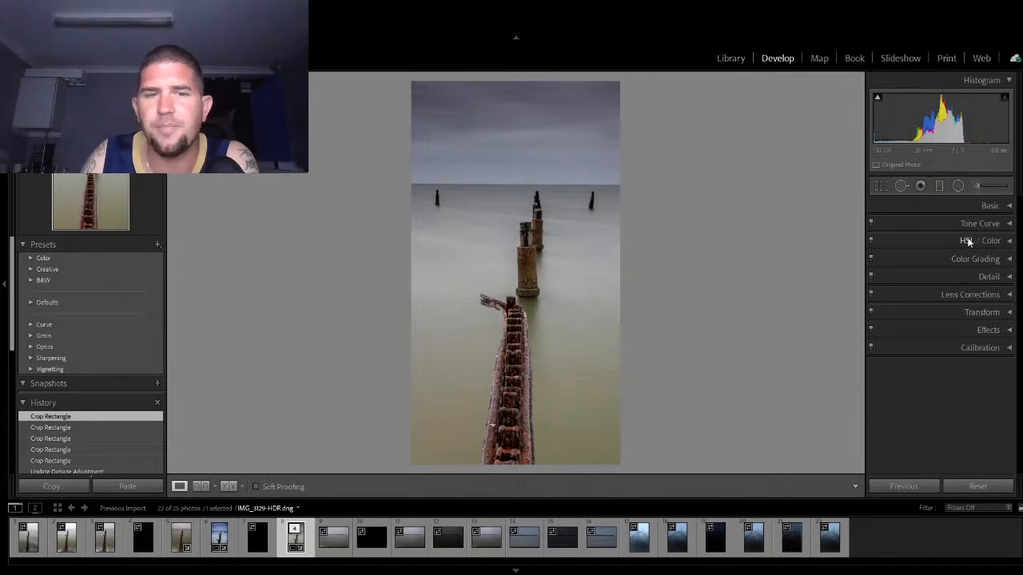
Step: Compare the cropped HDR photo with the edited pier photo IMG_3127
click(233, 544)
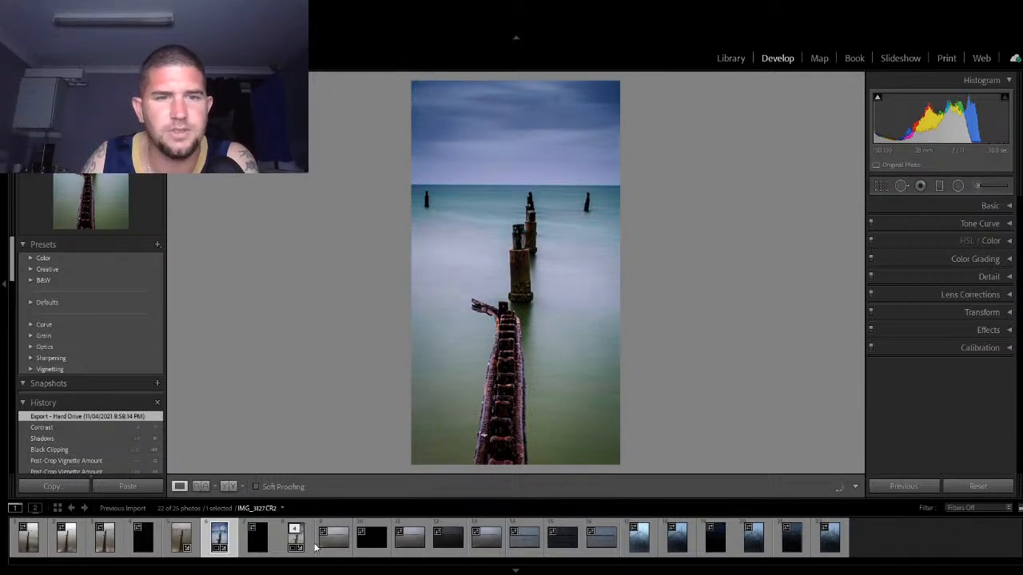
click(310, 547)
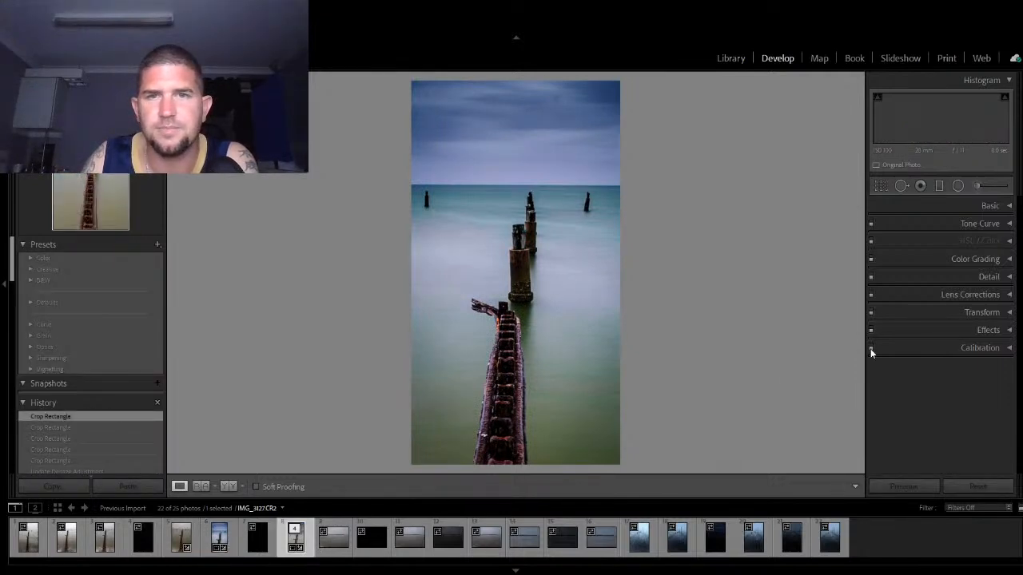
click(999, 278)
click(1007, 211)
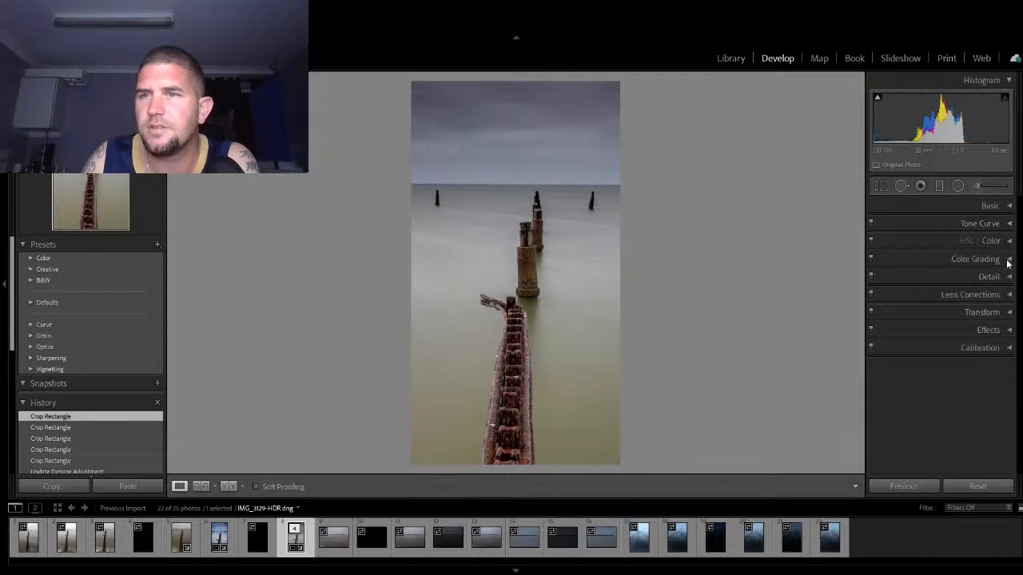
Step: Remove chromatic aberration from the HDR photo and enable the lens profile corrections
click(987, 296)
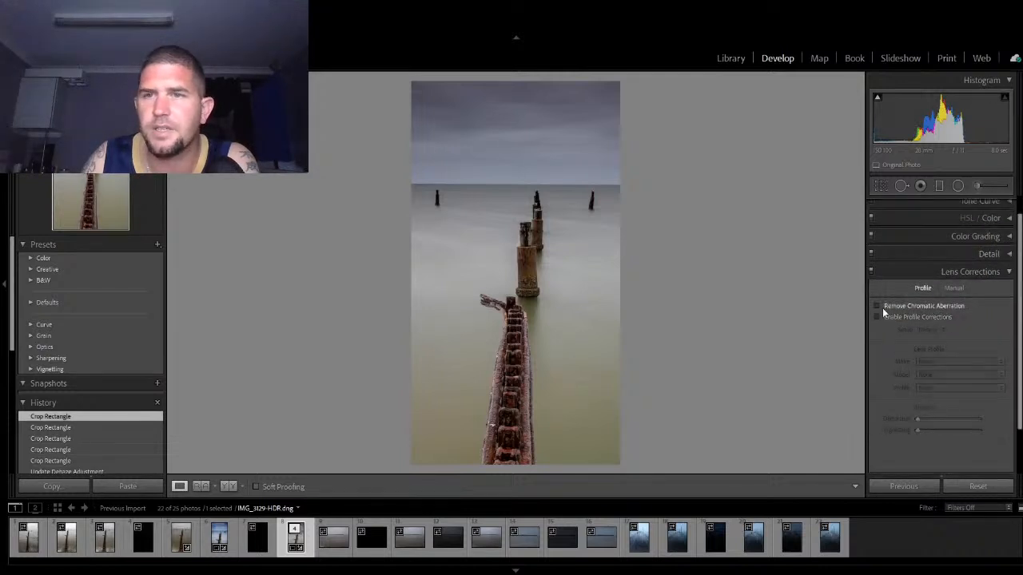
click(876, 306)
click(877, 316)
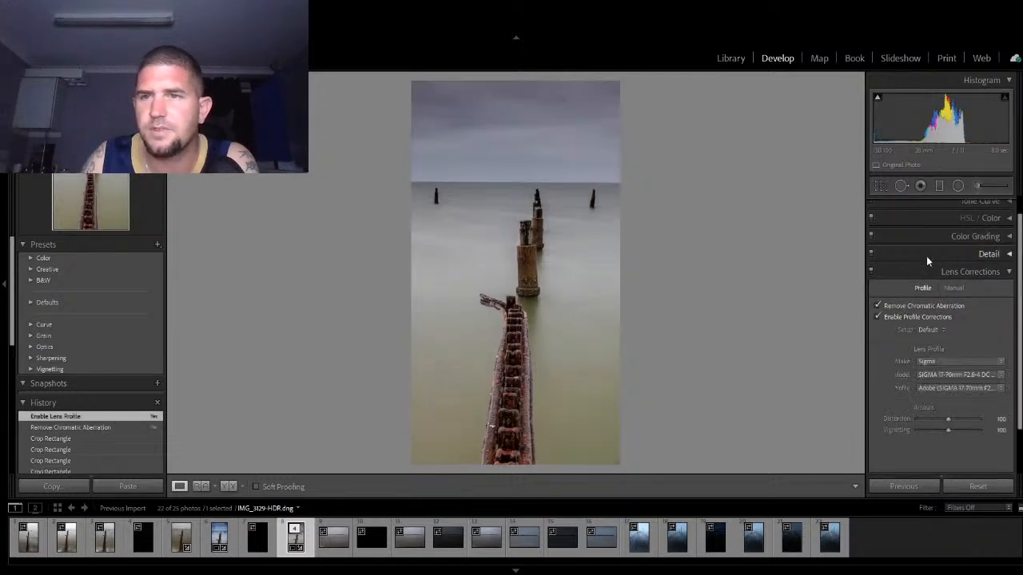
click(997, 273)
Step: Set the photo's sharpening amount to 58 with masking 8, and the luminance noise reduction to 49
click(1003, 278)
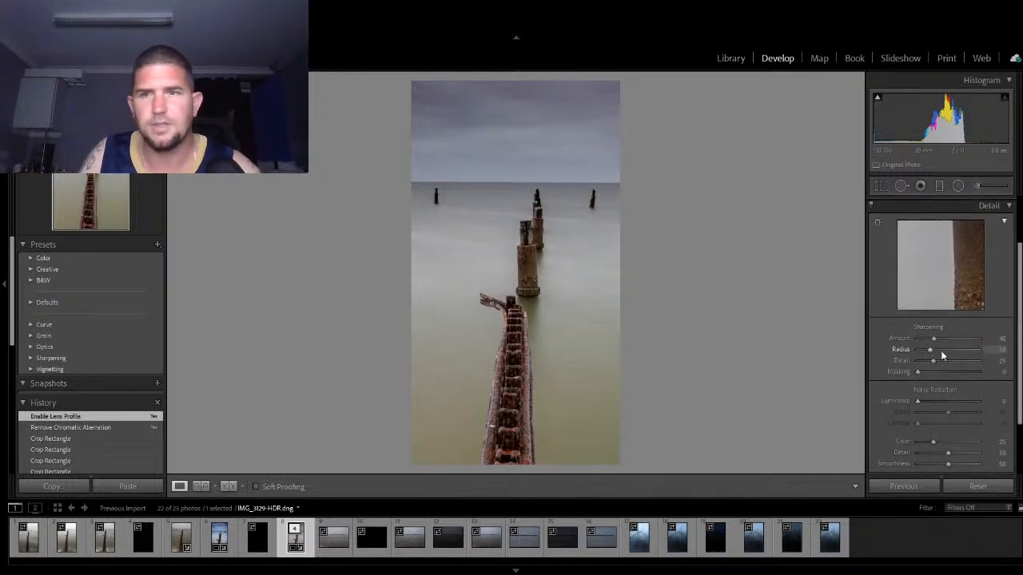
drag(936, 338, 949, 402)
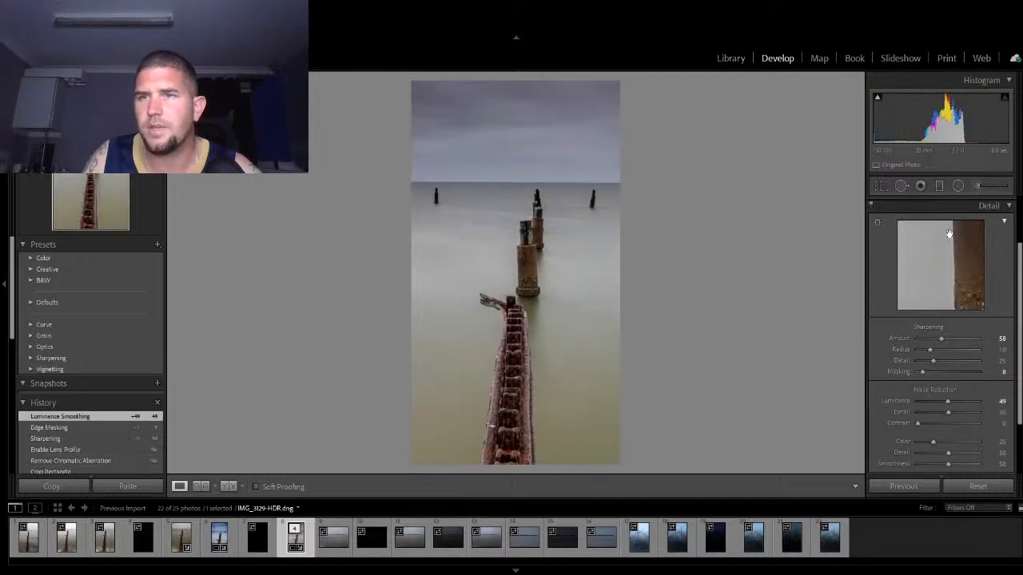
click(1005, 206)
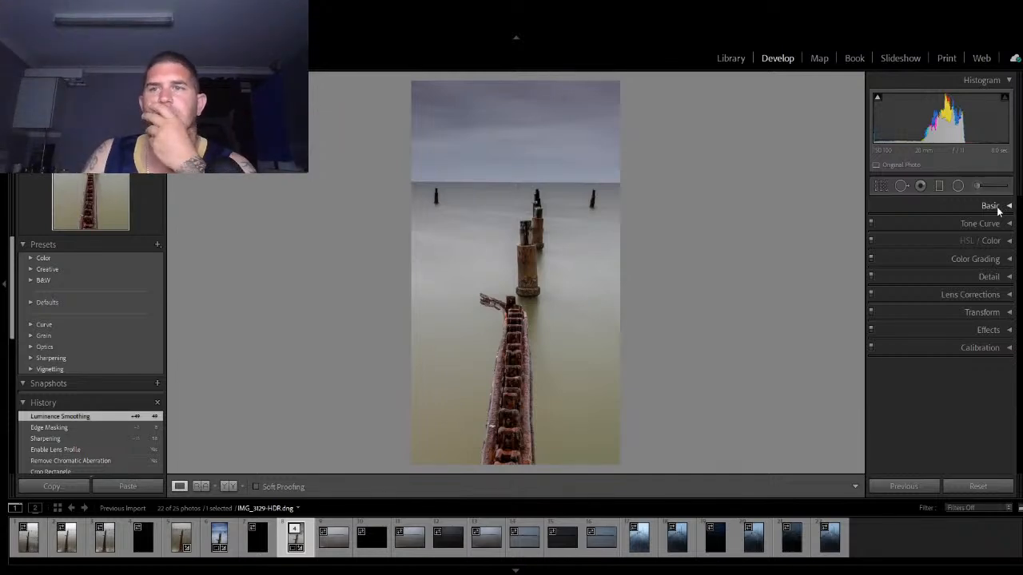
Step: Convert the HDR photo to black and white and set its temperature to 5597
click(997, 206)
click(995, 223)
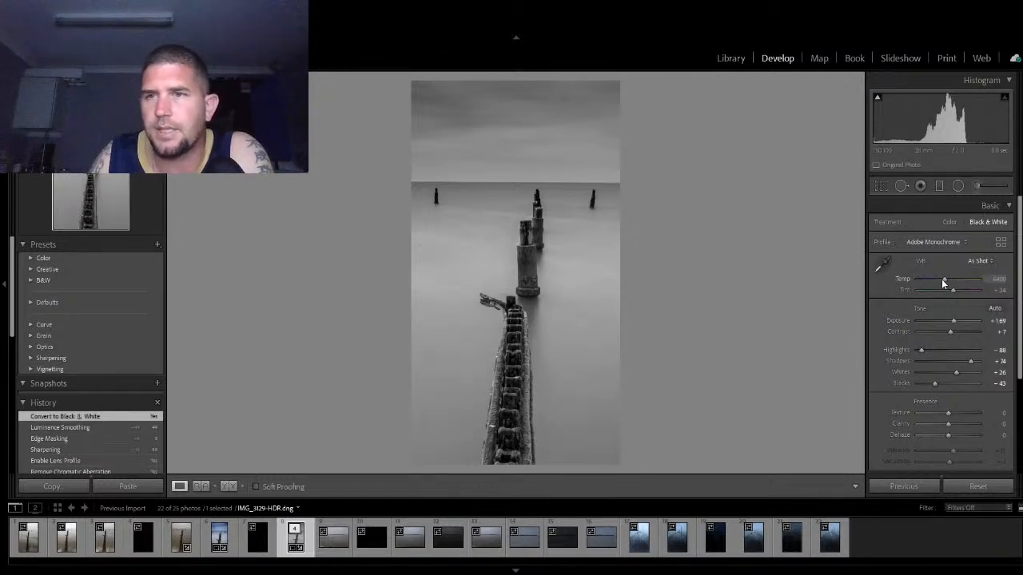
drag(942, 279, 941, 279)
drag(936, 278, 938, 280)
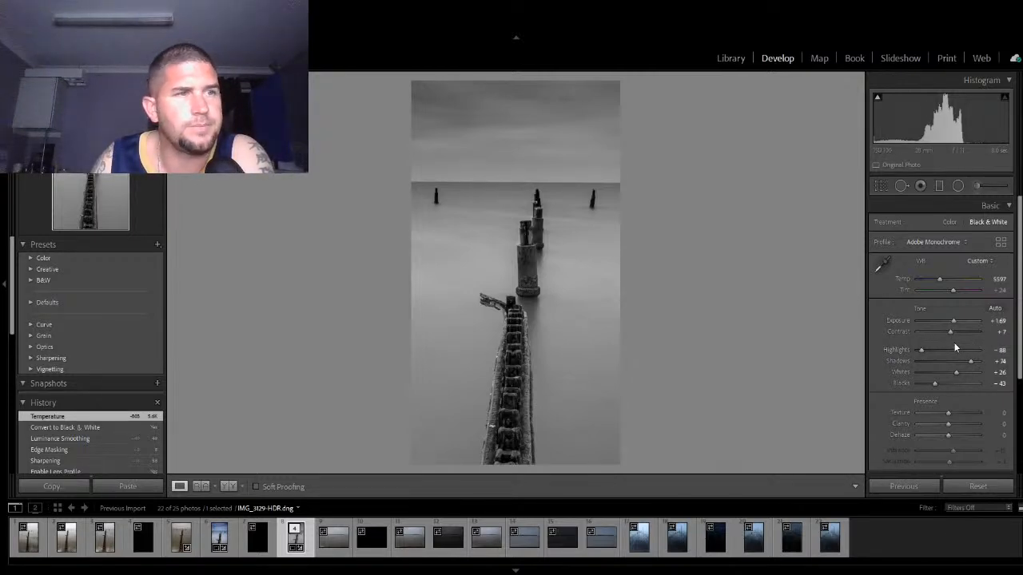
Step: Set exposure to +1.40, contrast +30, whites +7, blacks -26, texture +23, clarity -18 and dehaze +16
drag(978, 322, 959, 333)
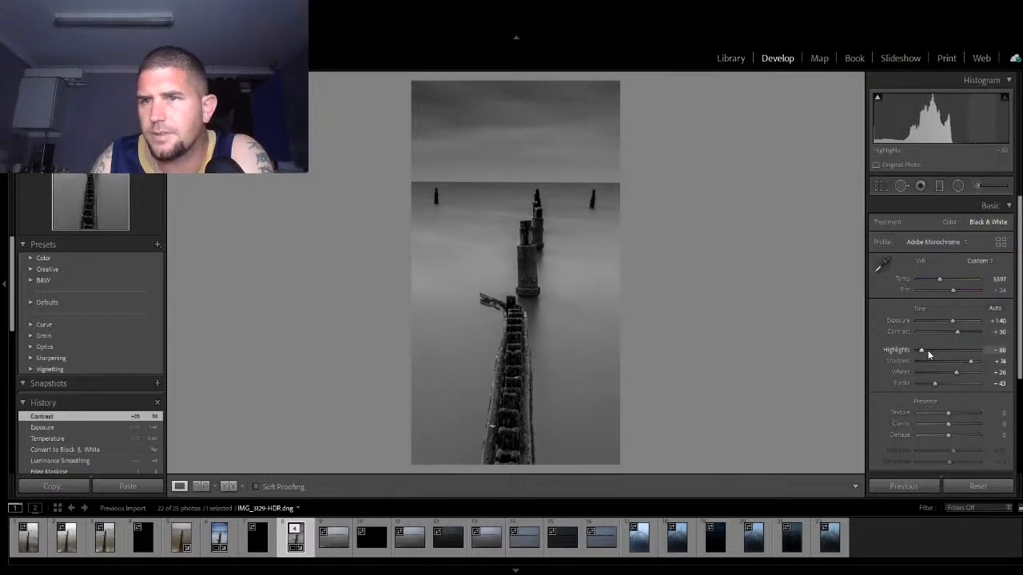
drag(955, 376, 953, 436)
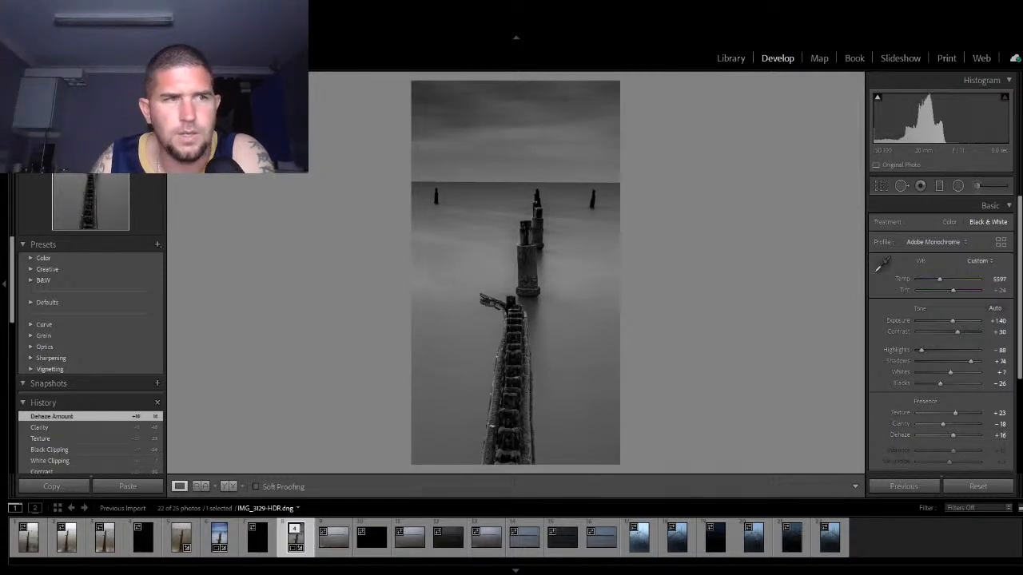
click(999, 208)
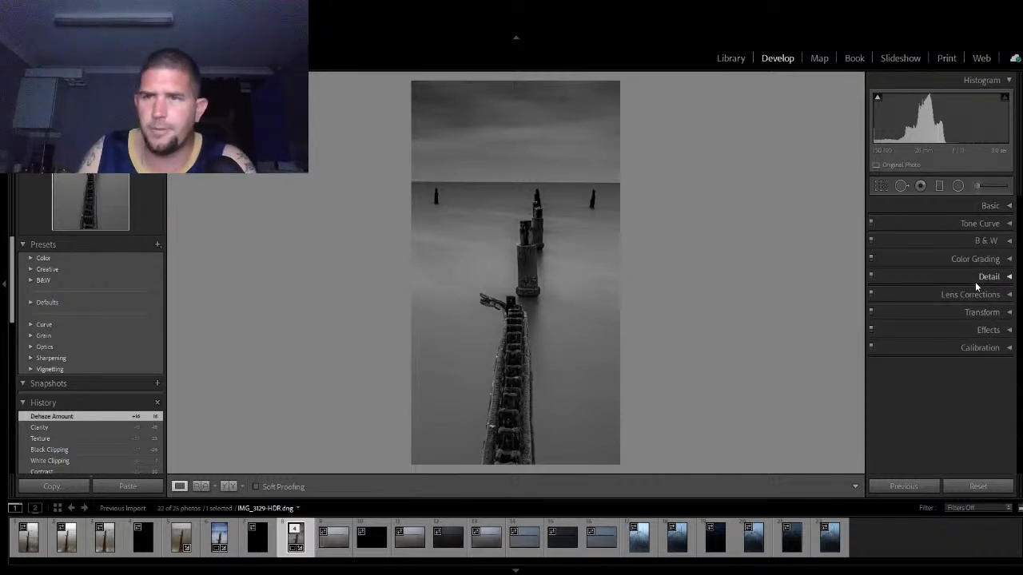
Step: Shape the blue channel curve into a slight S, raising highlights from input 189 to output 194 and lowering shadows from 62 to 56
click(985, 227)
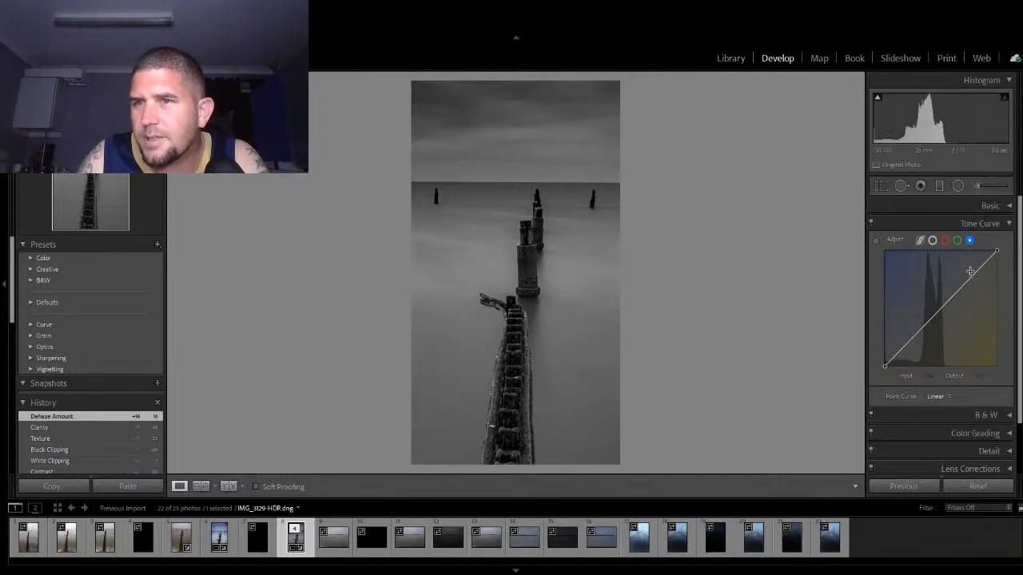
click(967, 279)
drag(968, 280, 967, 277)
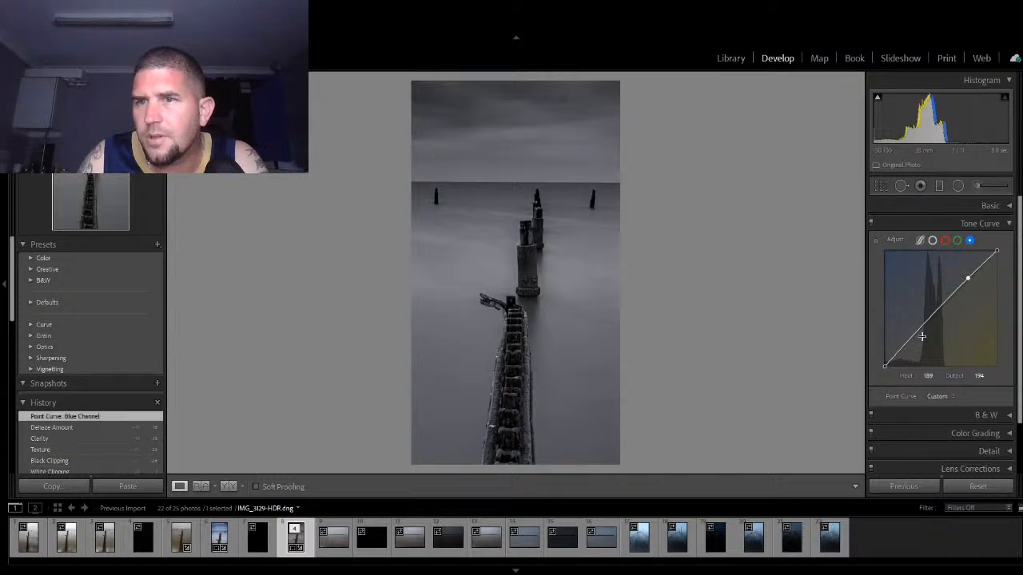
drag(912, 338, 913, 345)
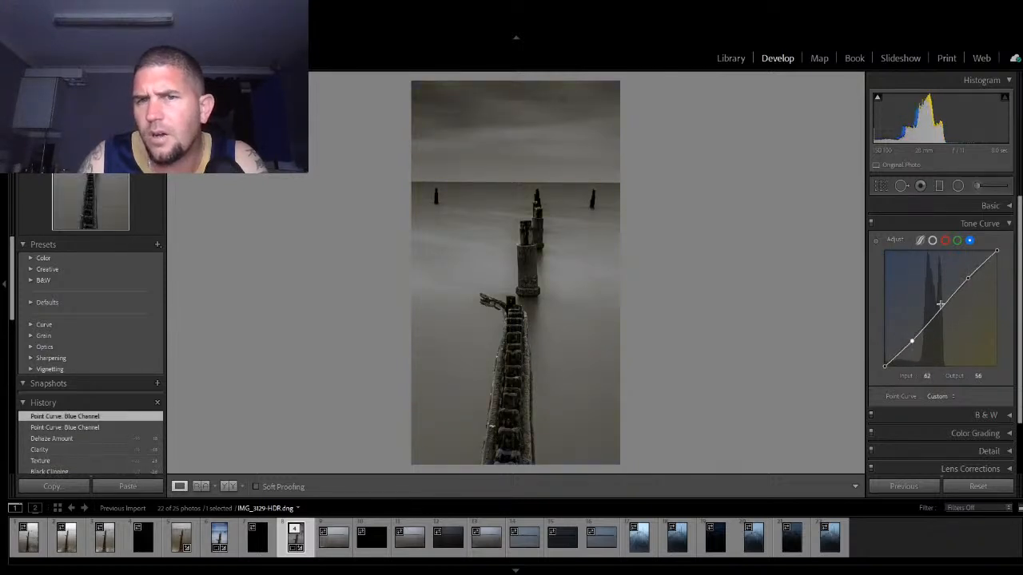
Step: Give the green channel curve a slight S shape, raising the highlights and lowering the shadows from input 61 to output 56
click(957, 241)
drag(968, 280, 967, 278)
drag(910, 336, 913, 344)
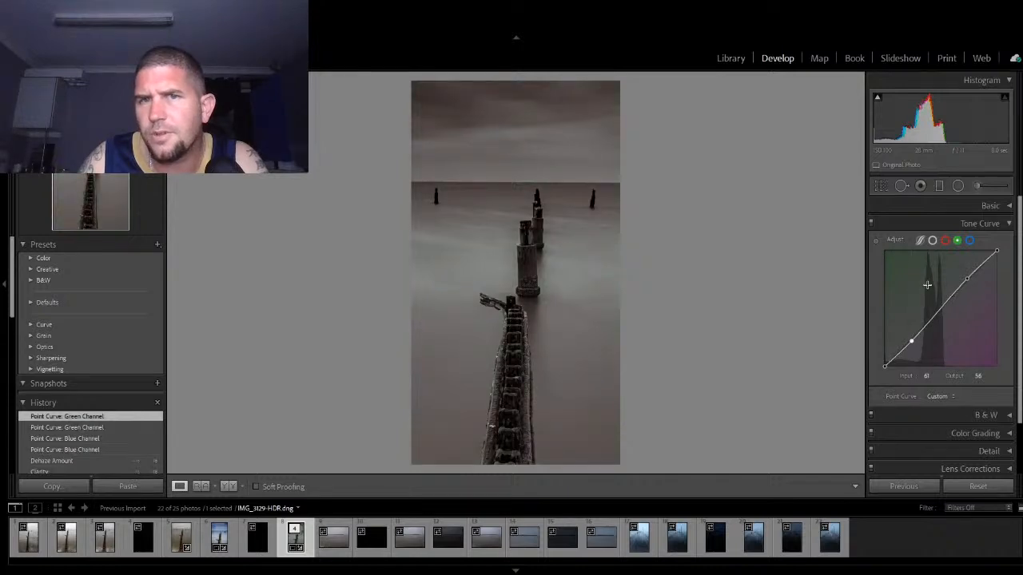
Step: Lower the midtones of the red channel curve from input 127 to output 121
click(944, 241)
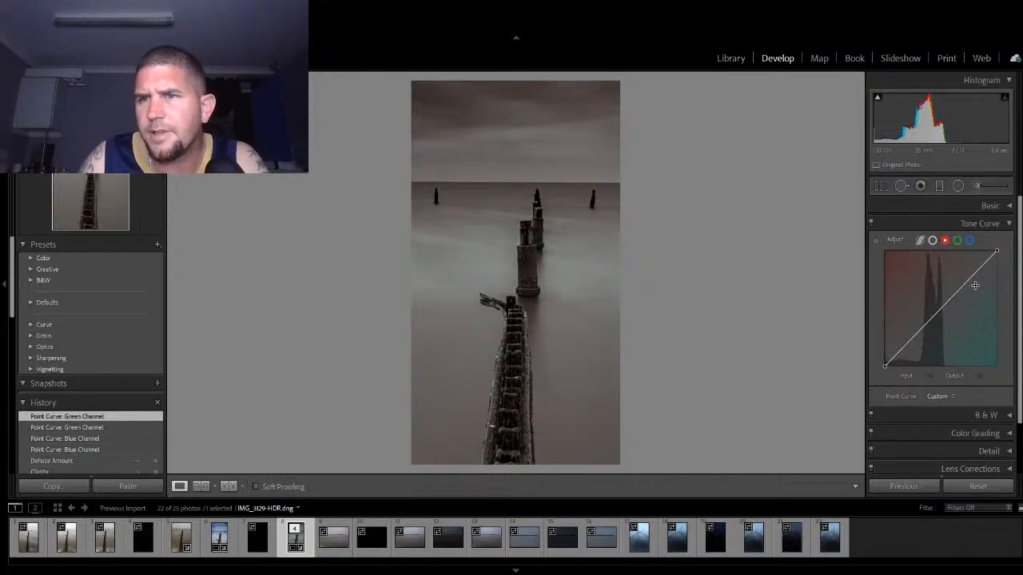
click(939, 309)
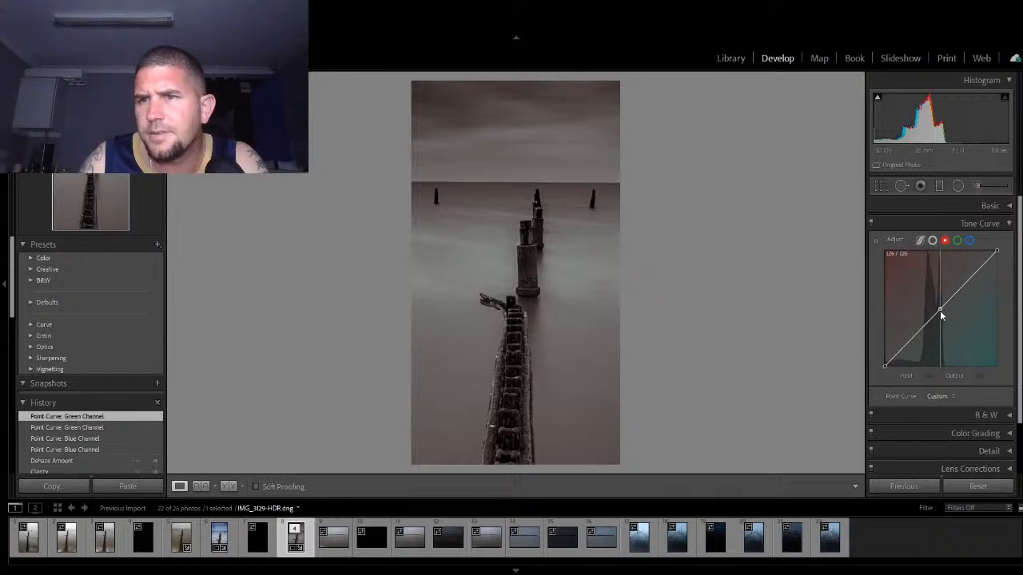
drag(941, 317, 942, 319)
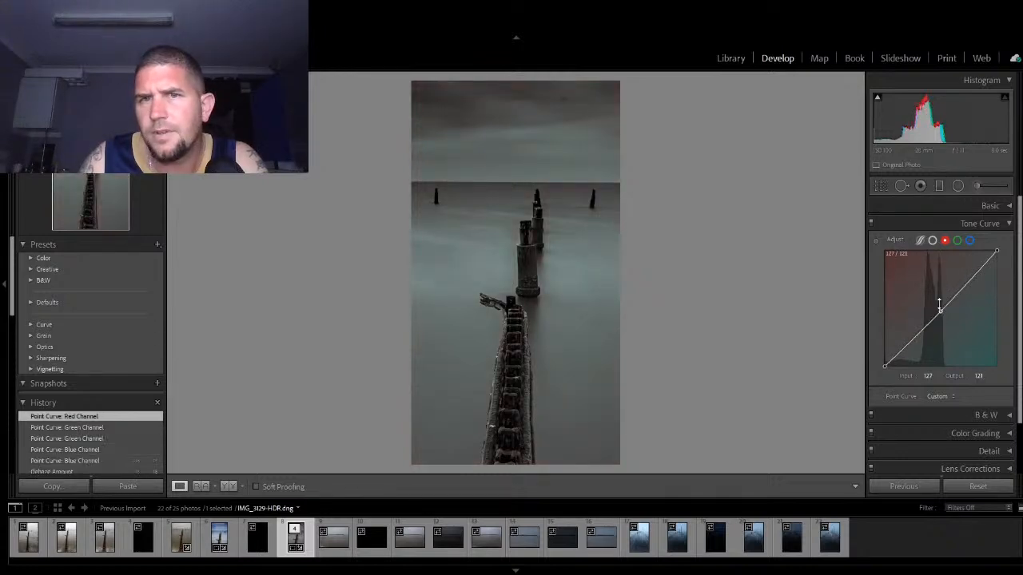
Step: Give the combined RGB curve a slight S shape, raising input 188 to output 192 and lowering input 65 to output 61
click(932, 240)
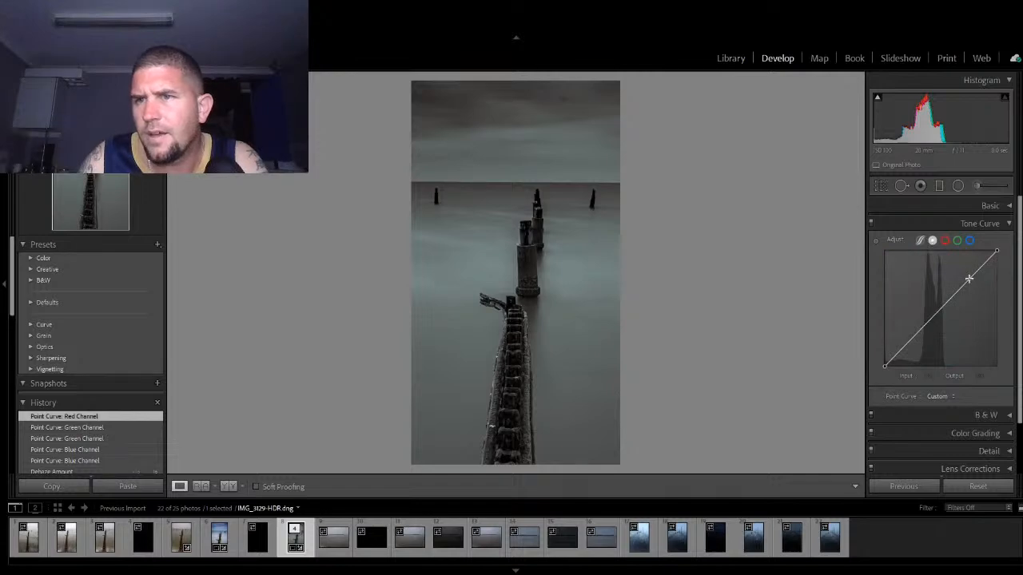
click(967, 279)
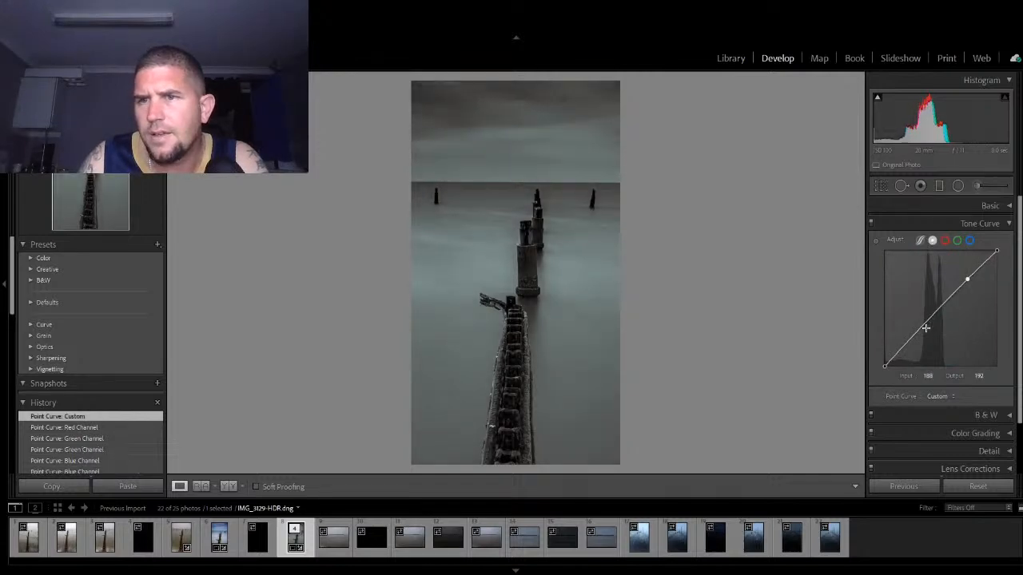
drag(913, 336, 912, 338)
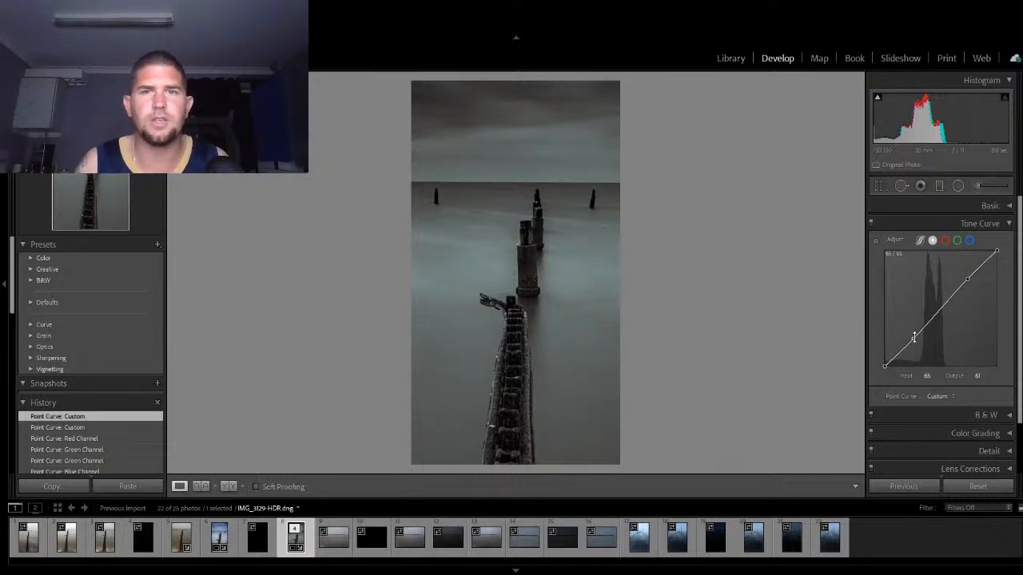
click(998, 224)
Step: Apply the automatic black-and-white mix to the HDR photo
click(998, 240)
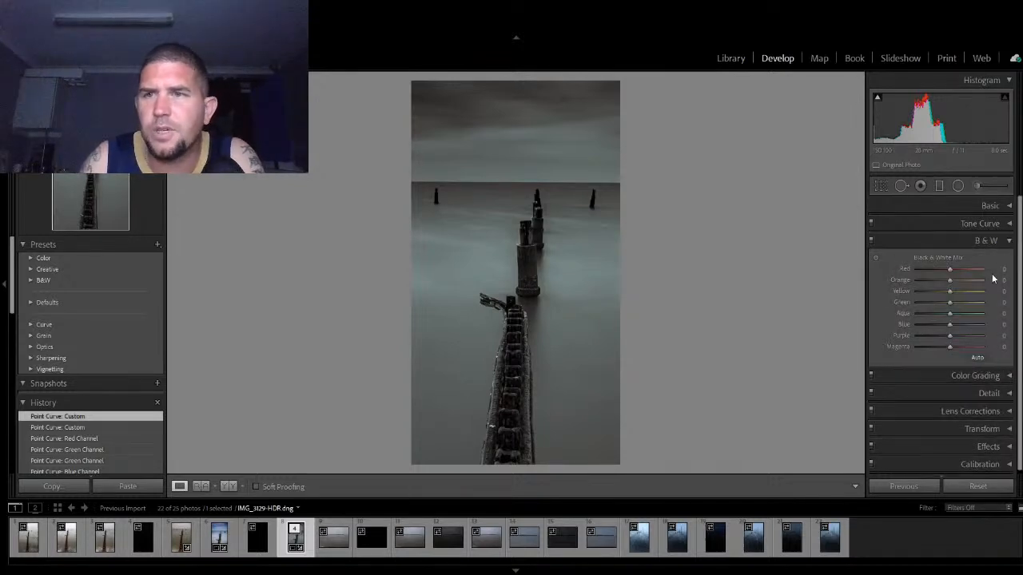
click(978, 357)
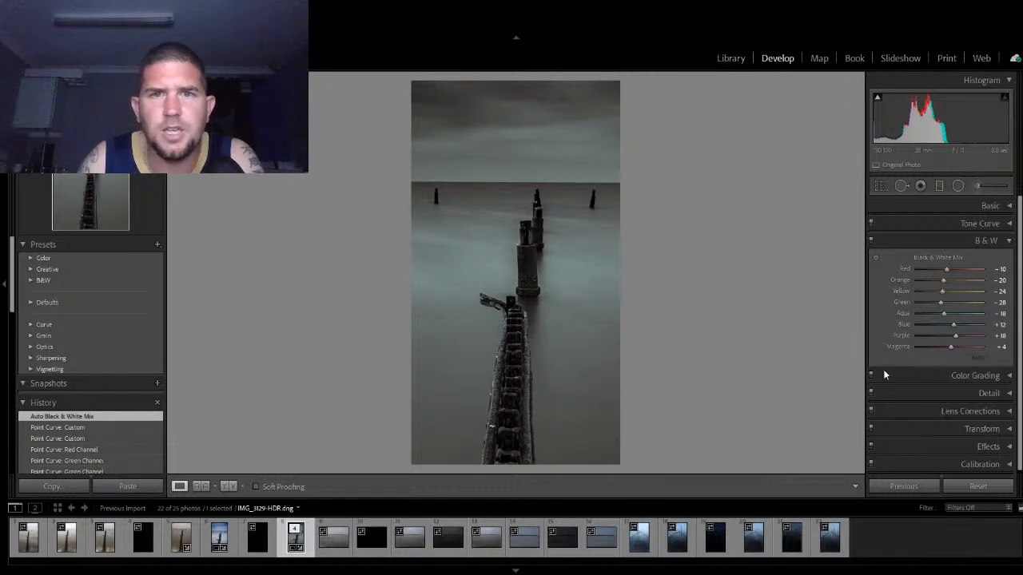
click(1009, 242)
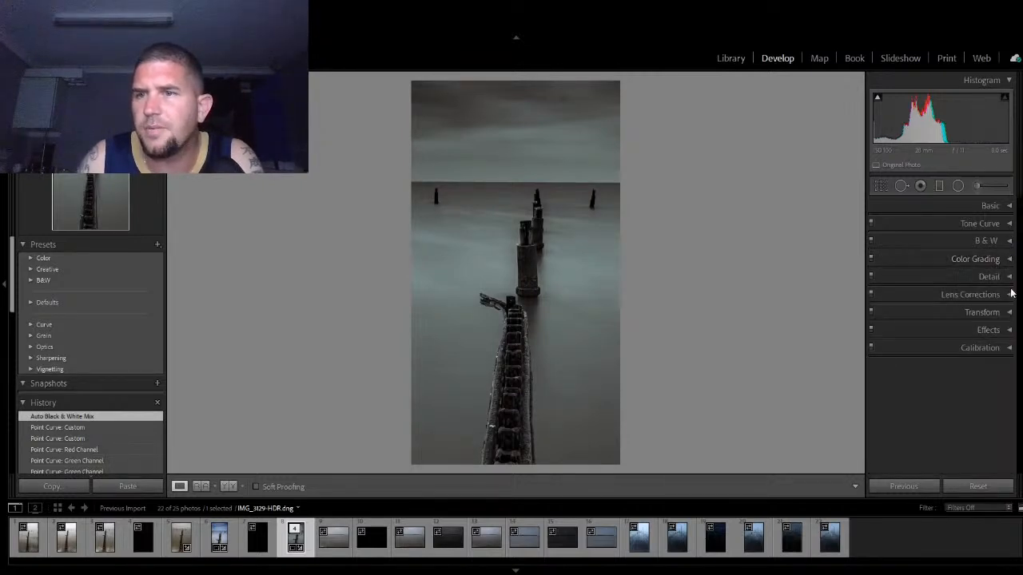
Step: Add a Highlight Priority post-crop vignette with an amount of -7
click(996, 330)
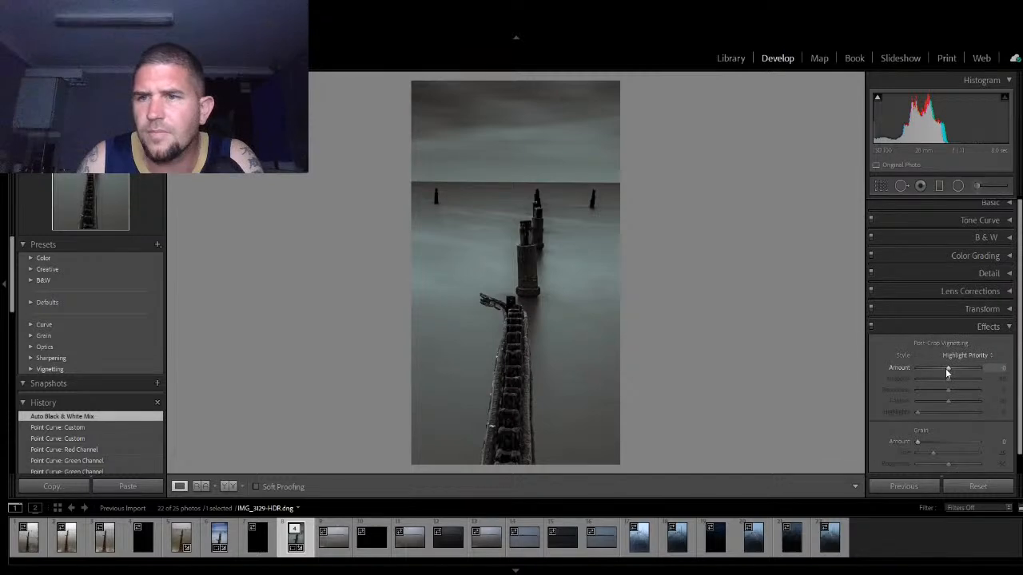
drag(947, 370, 943, 368)
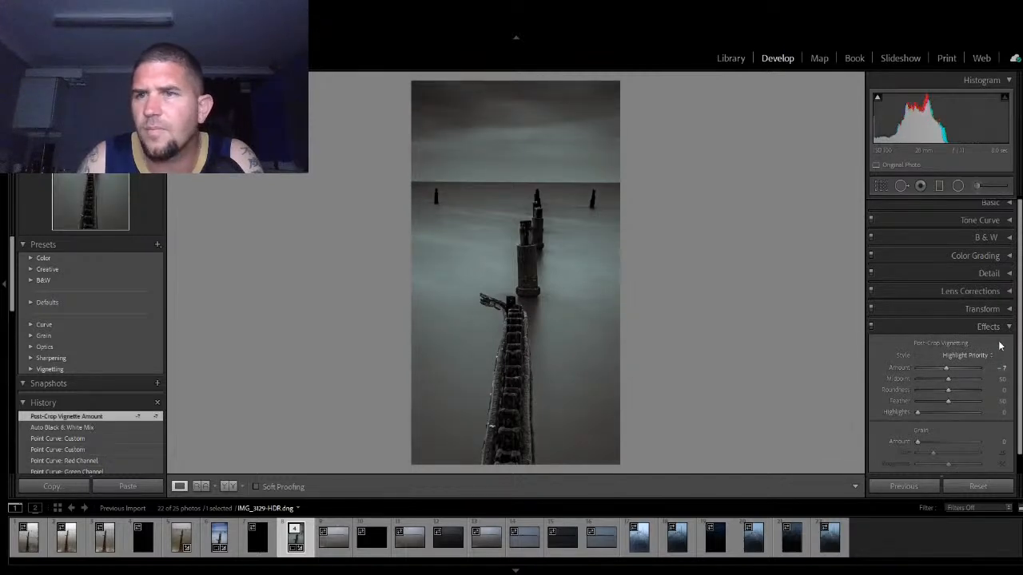
click(1009, 327)
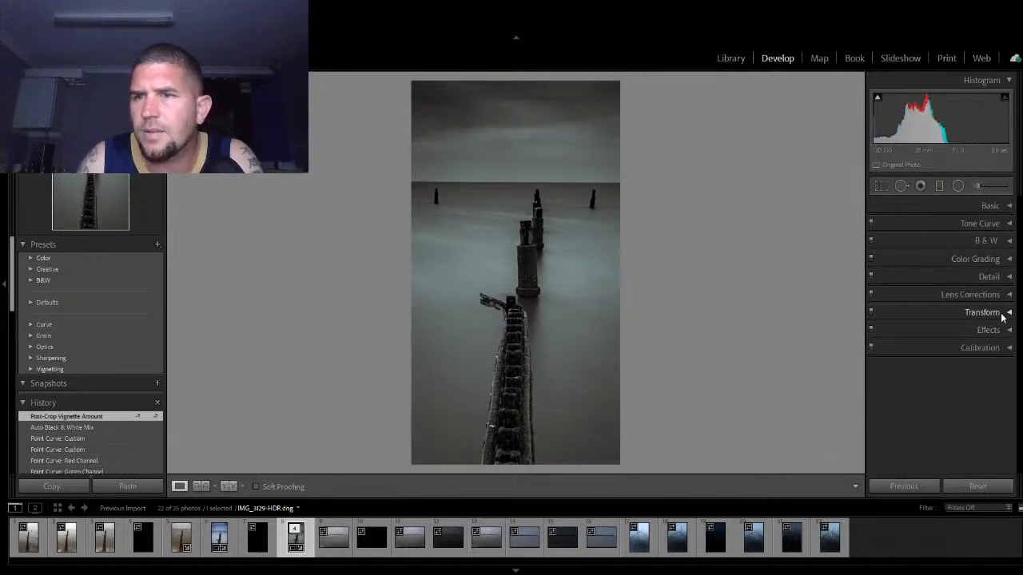
Step: Try shifting the red primary hue in the camera calibration
click(1002, 315)
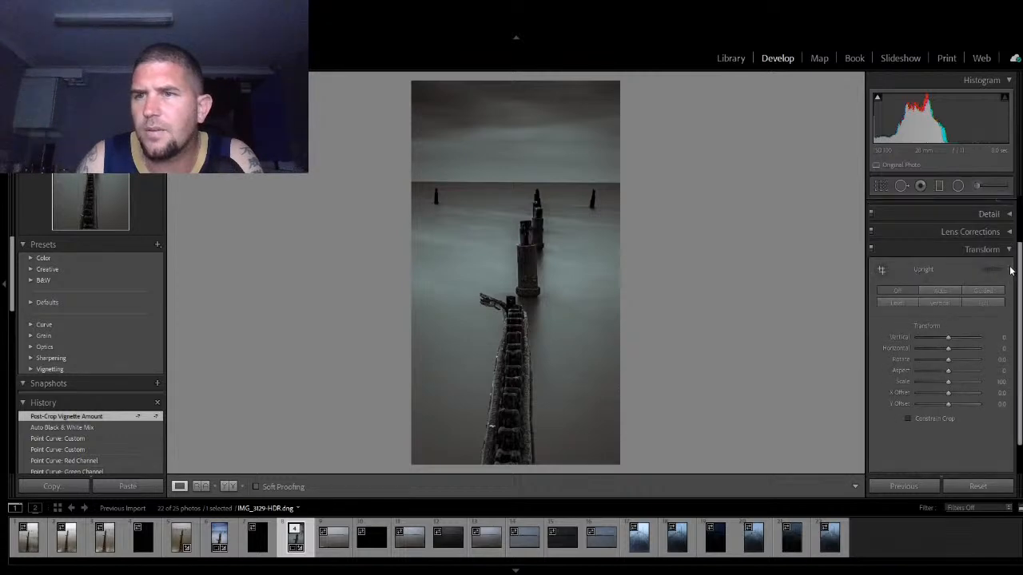
click(1011, 250)
click(1000, 346)
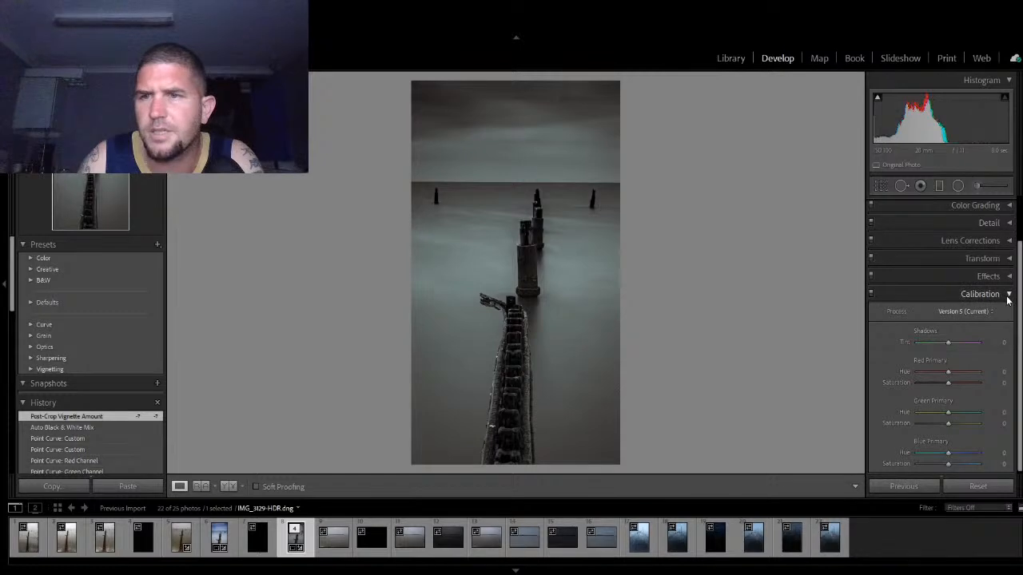
drag(947, 372, 975, 387)
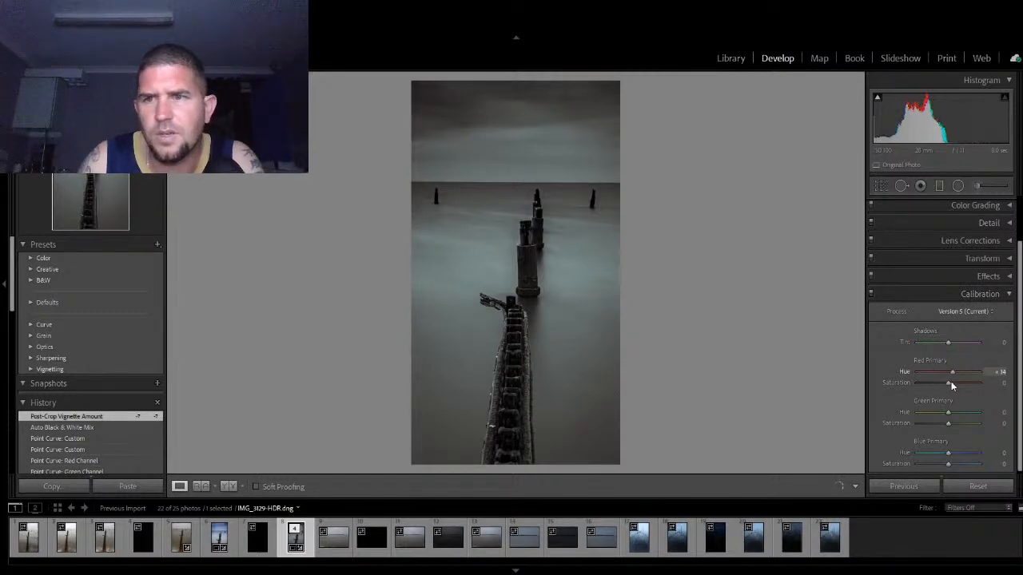
click(999, 294)
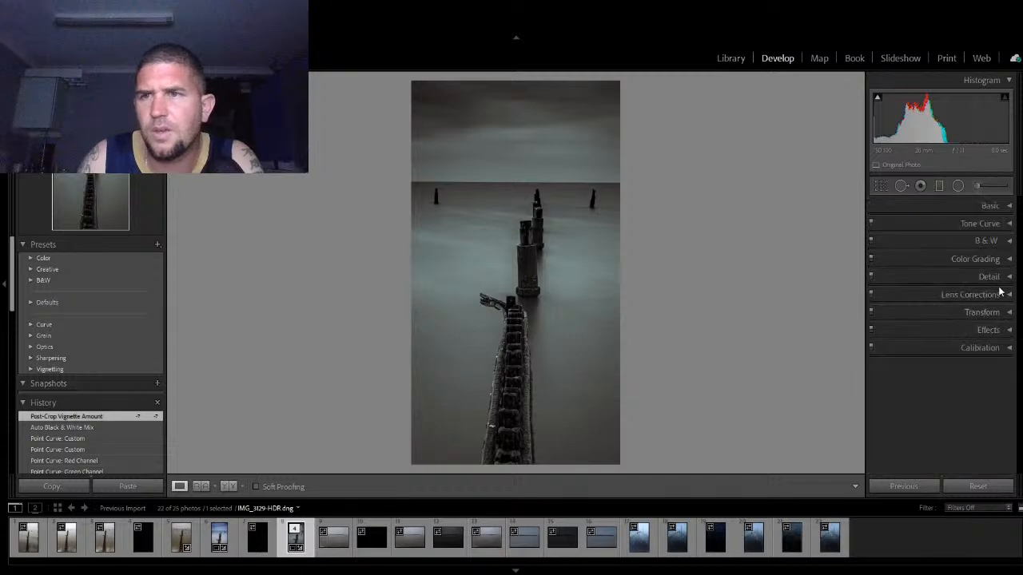
Step: Add a tall radial filter centred on the pier posts, spanning nearly the photo's full height, and invert its mask to affect the inside
click(1003, 211)
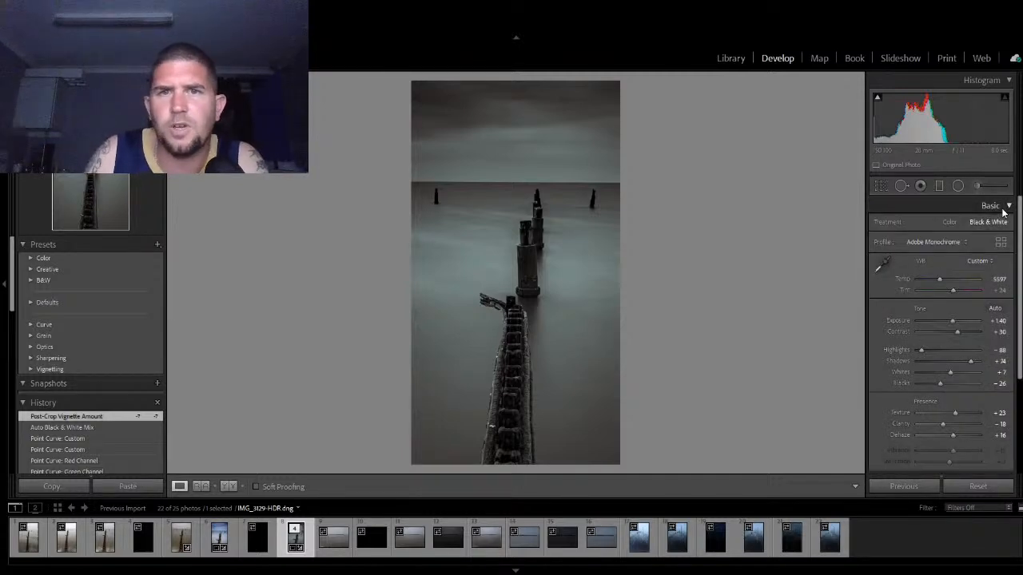
click(959, 185)
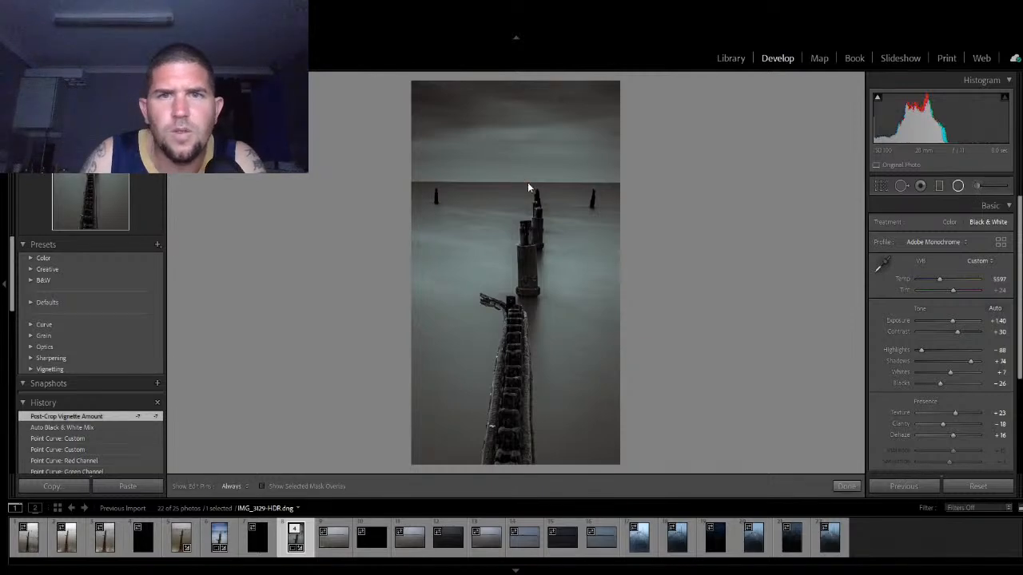
drag(517, 278, 585, 91)
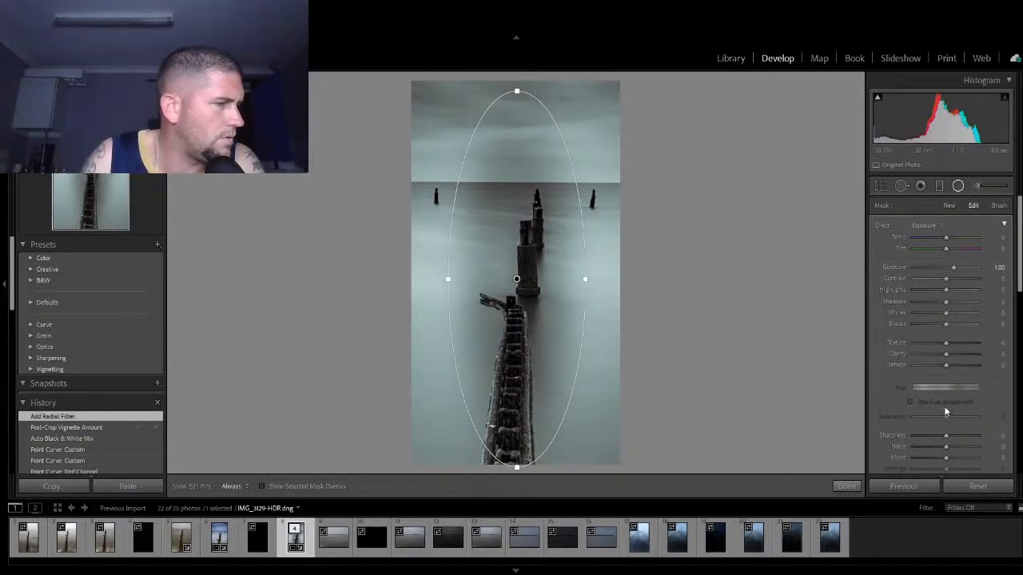
scroll(946, 398, down, 2)
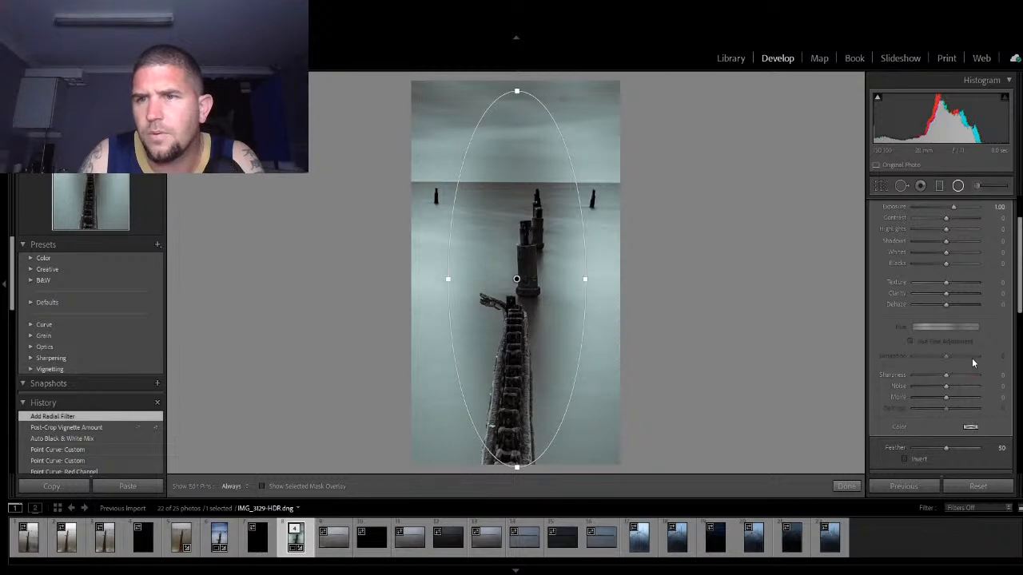
scroll(972, 358, up, 2)
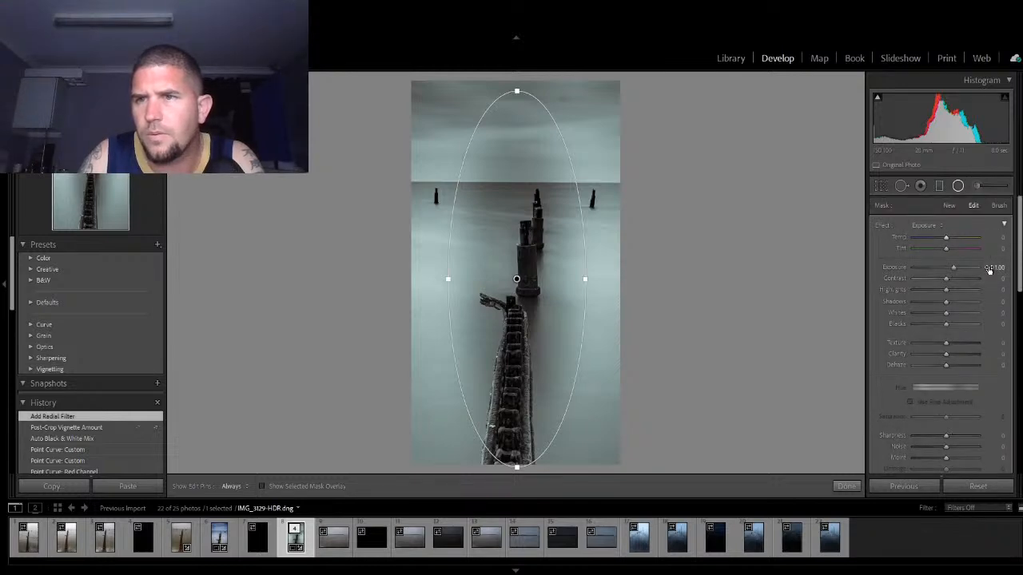
scroll(997, 267, down, 10)
scroll(980, 316, up, 6)
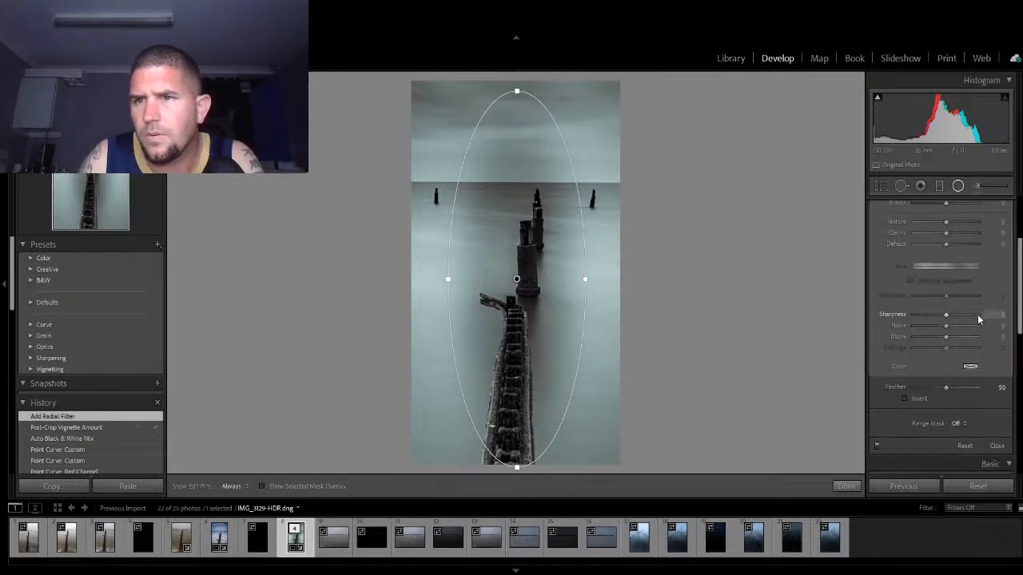
click(904, 398)
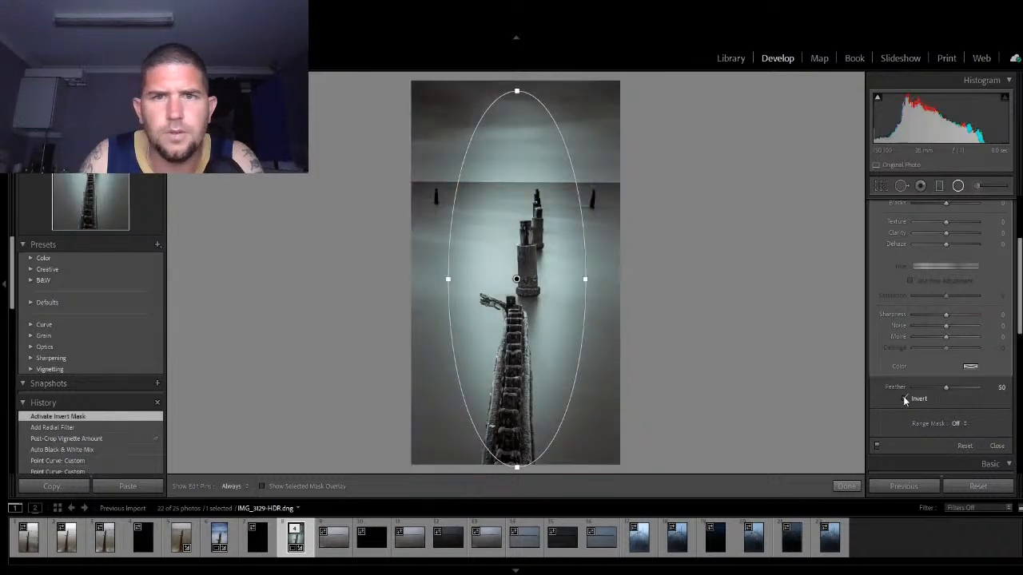
Step: Reduce the radial filter's exposure to 0.17, then shrink the ellipse and move it down over the row of posts
scroll(945, 310, up, 4)
mouse_move(951, 267)
mouse_down()
mouse_move(933, 267)
mouse_move(945, 267)
mouse_up()
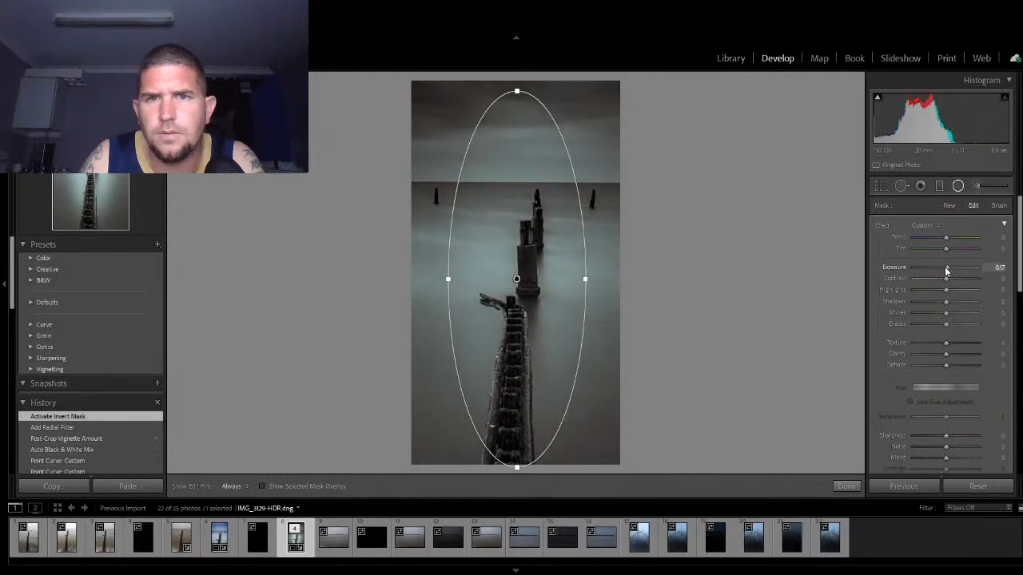
drag(516, 91, 519, 124)
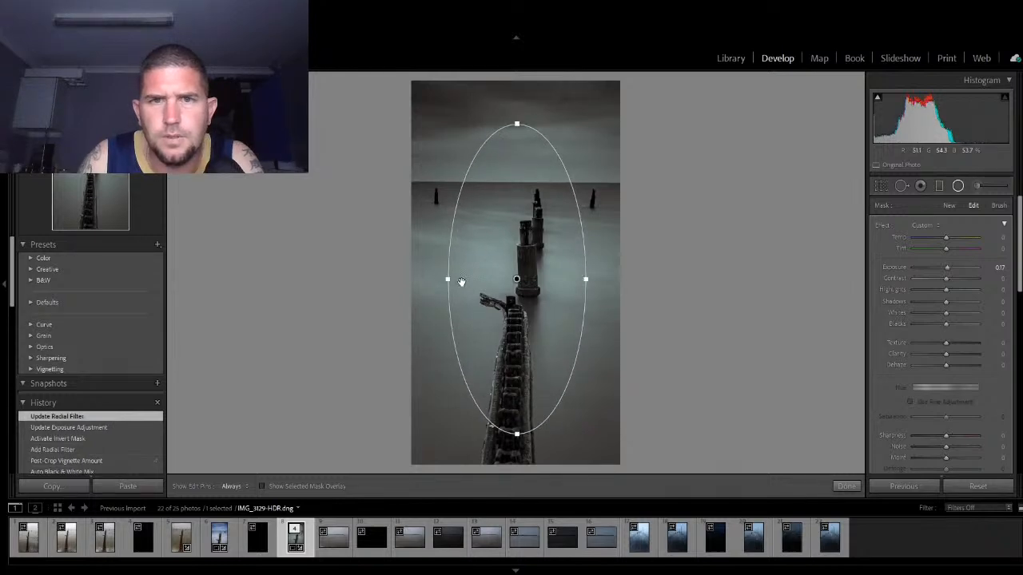
drag(449, 279, 521, 319)
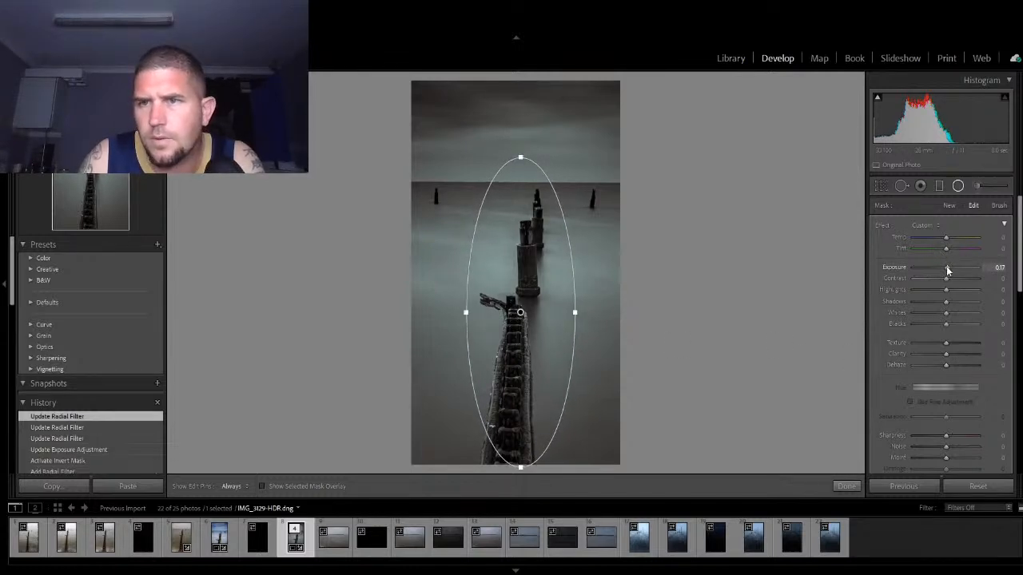
Step: Set the radial filter to exposure 0.30, contrast 4, highlights -16, shadows 13, whites -9, blacks 18, texture 16, clarity -6 and dehaze 13
drag(948, 272, 951, 304)
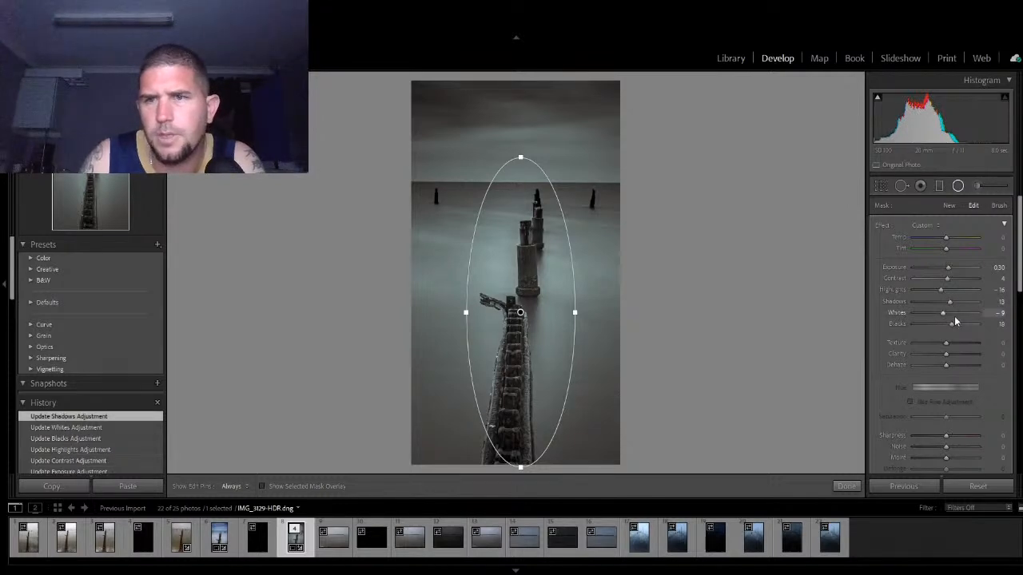
drag(947, 345, 951, 344)
drag(943, 361, 950, 370)
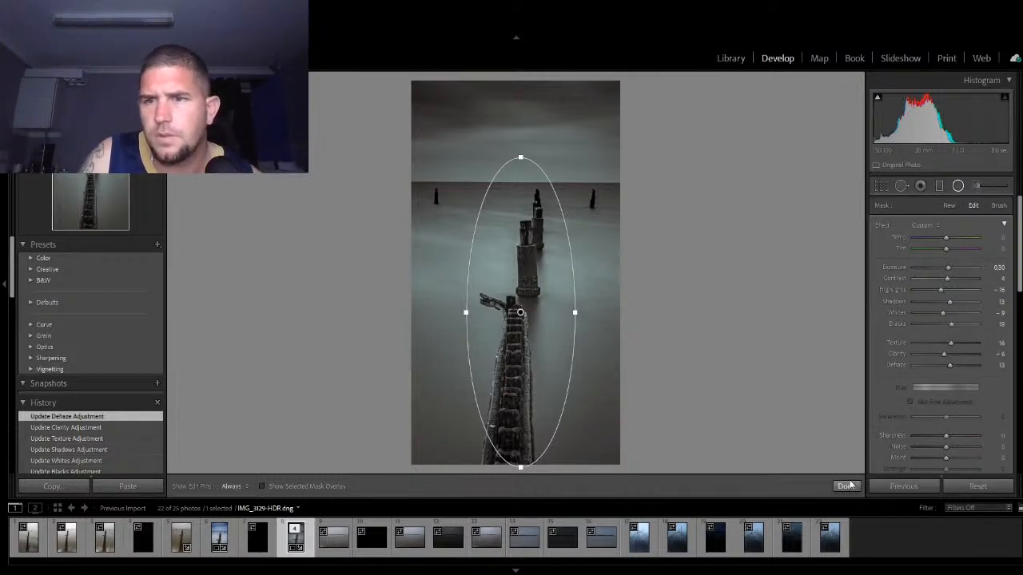
click(847, 486)
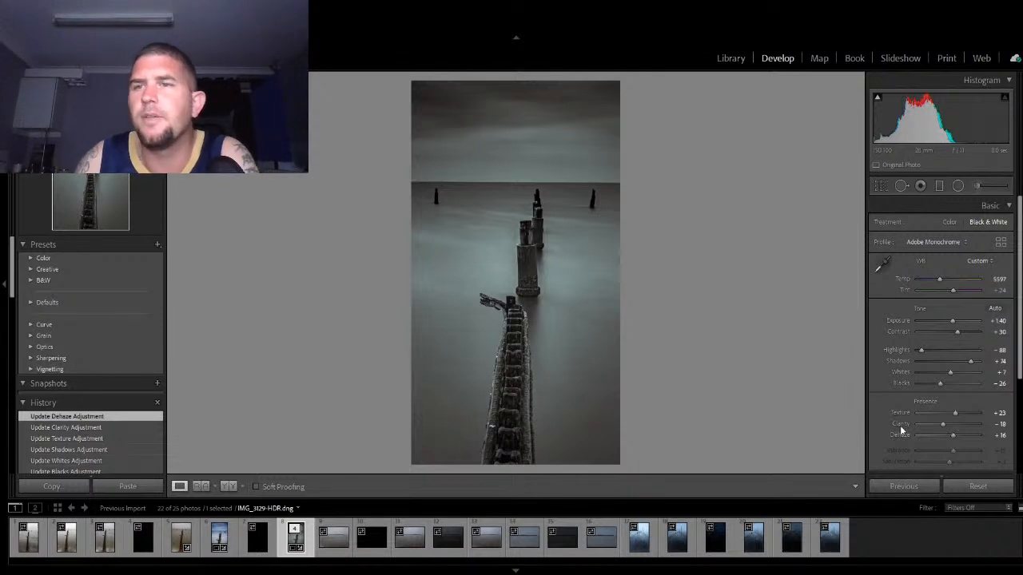
click(1007, 206)
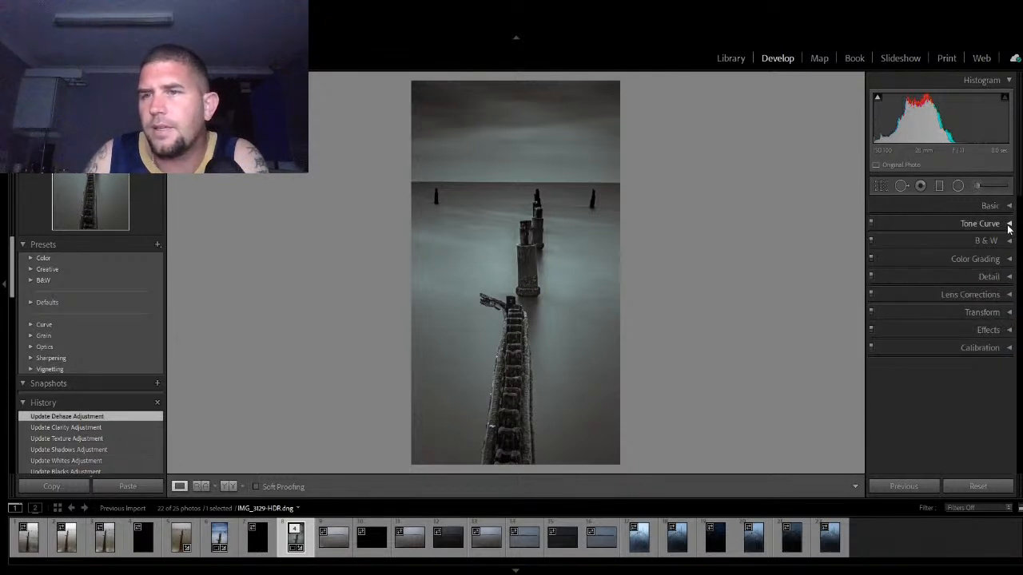
click(1009, 226)
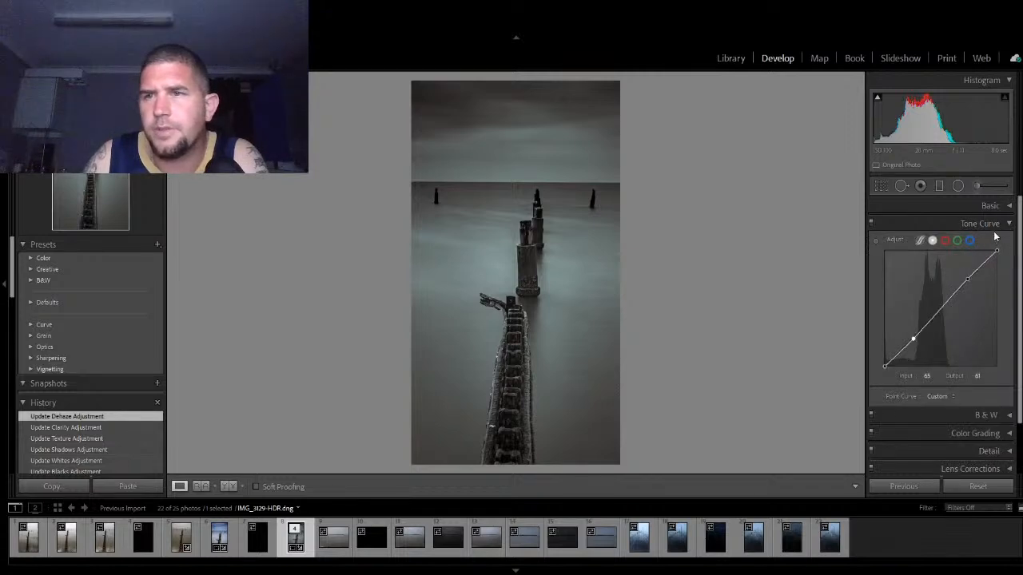
click(1003, 226)
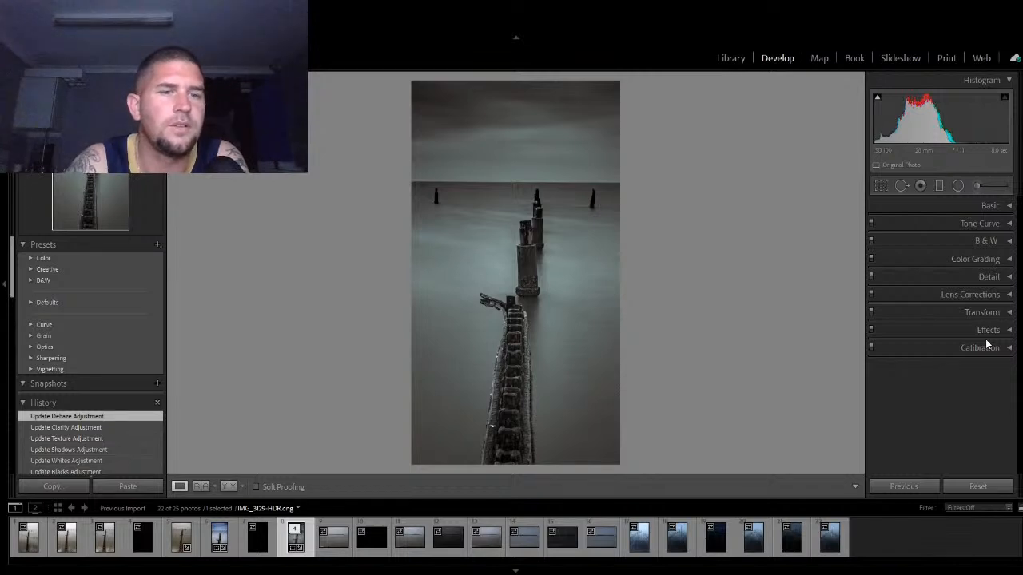
Step: Compare the colour edit of the pier posts with the toned HDR version and open the wide long-exposure shot of the jetty
click(211, 548)
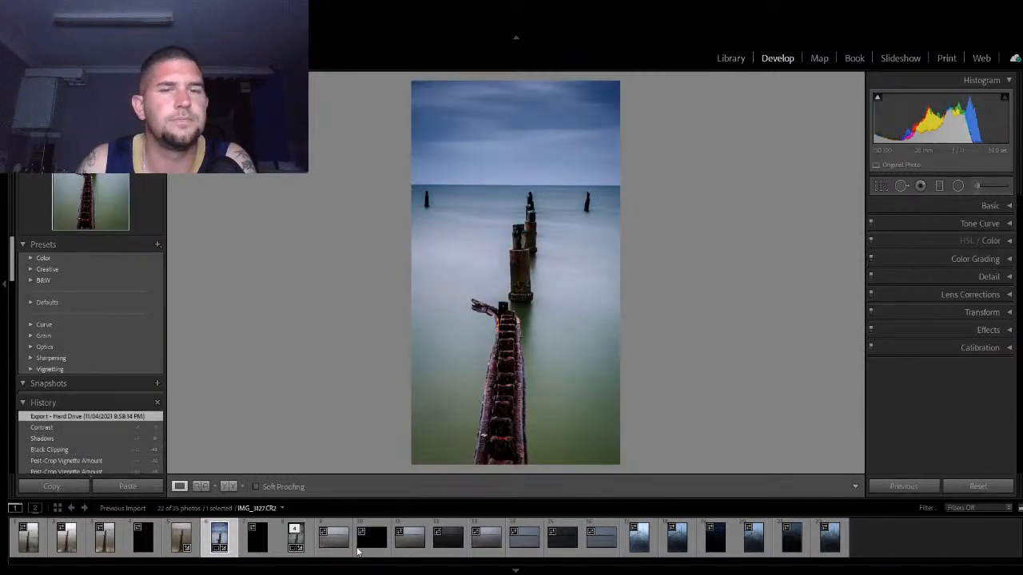
click(307, 544)
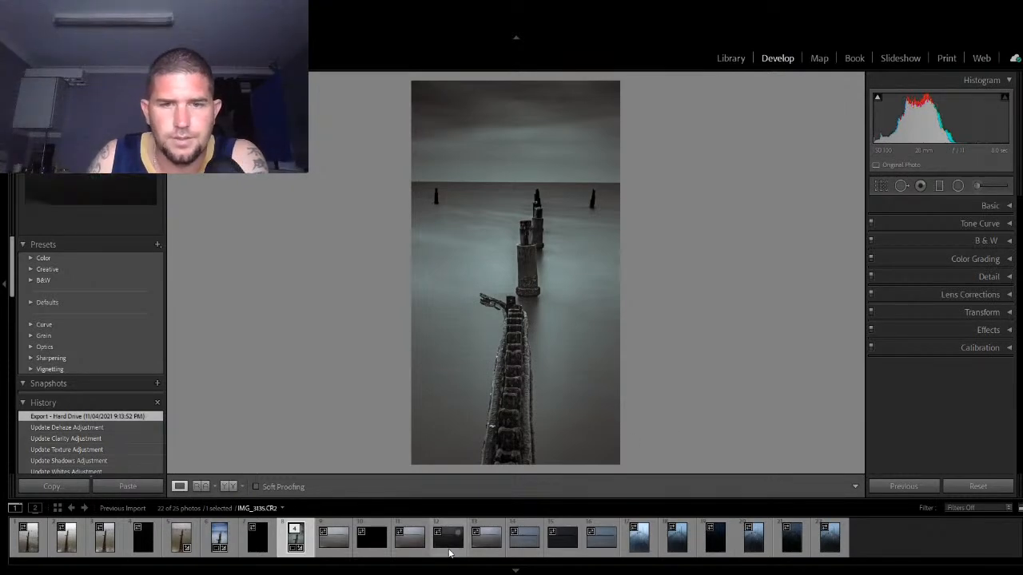
click(487, 551)
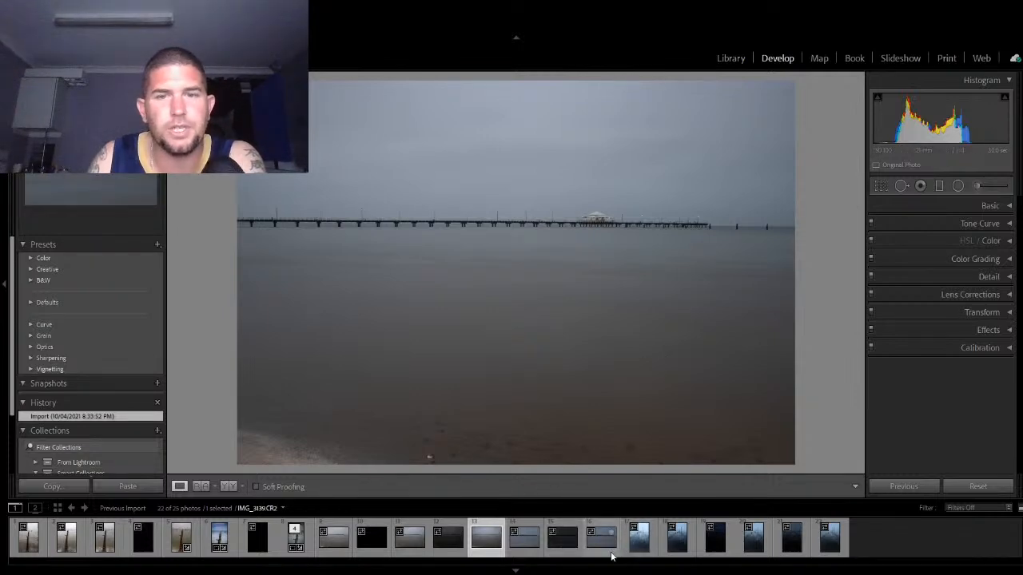
Step: Review the wide pier, close-up pier and boardwalk exposures to compare which frames suit an HDR merge
click(611, 551)
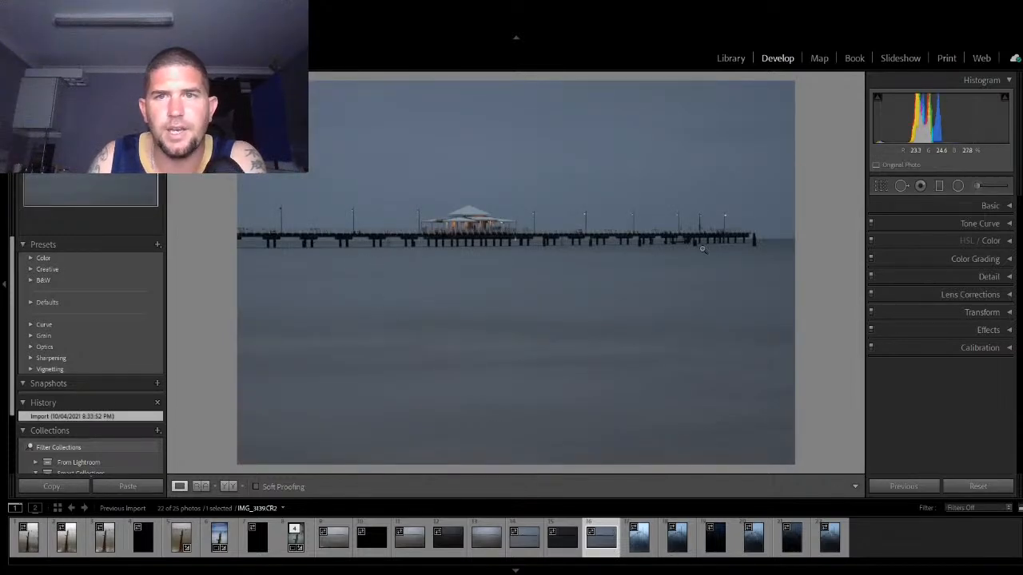
click(652, 551)
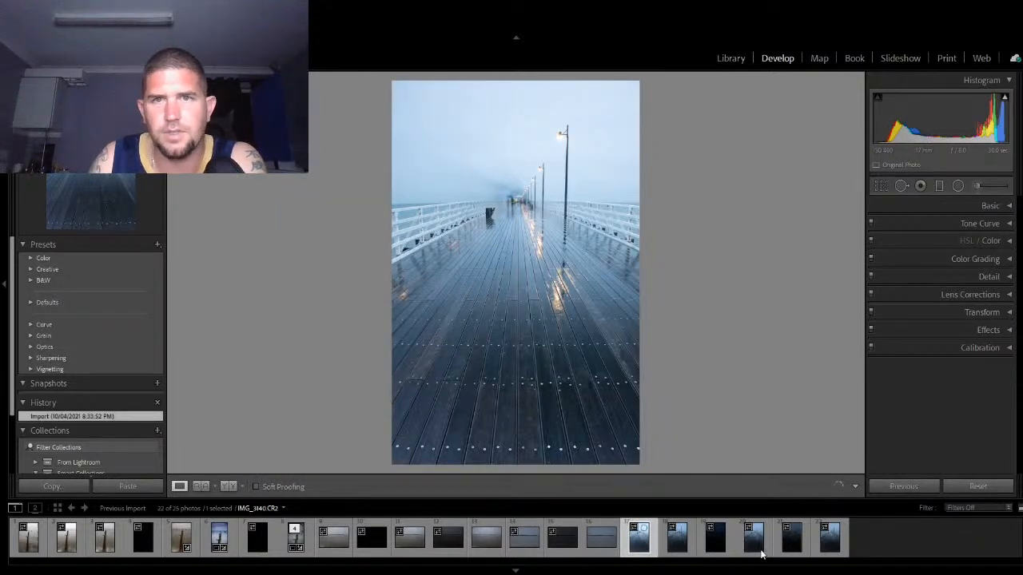
key(Right)
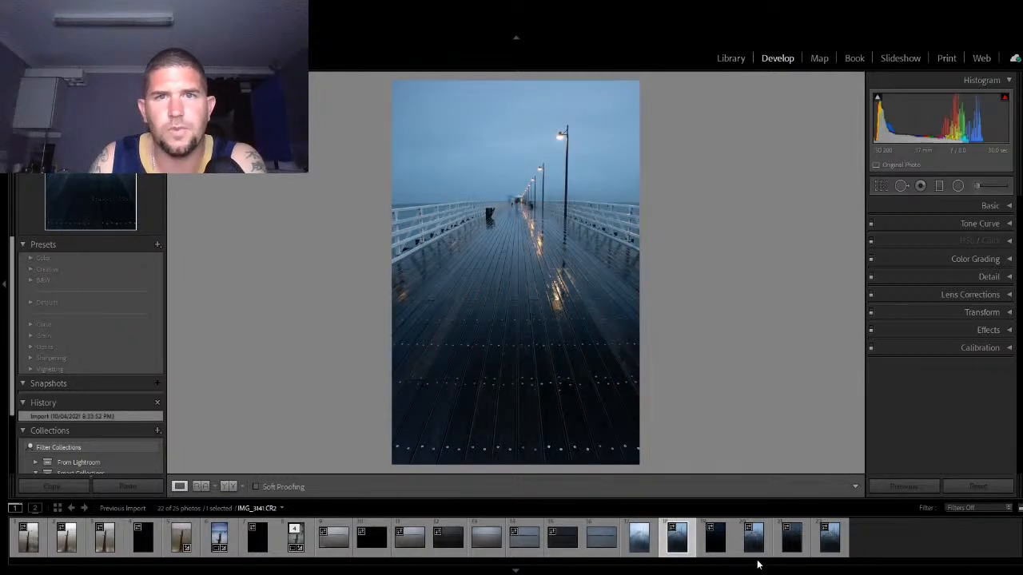
click(755, 560)
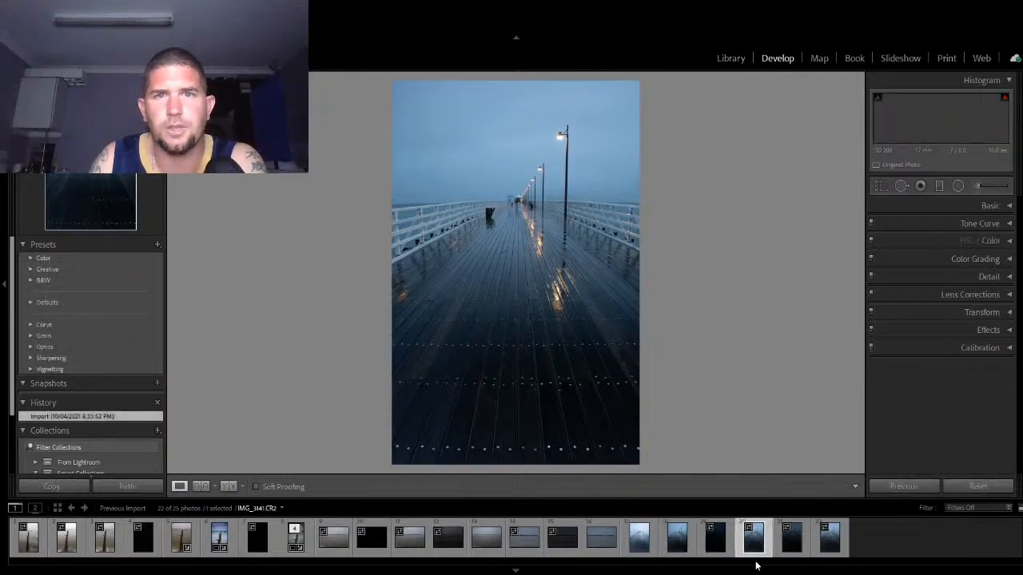
click(408, 551)
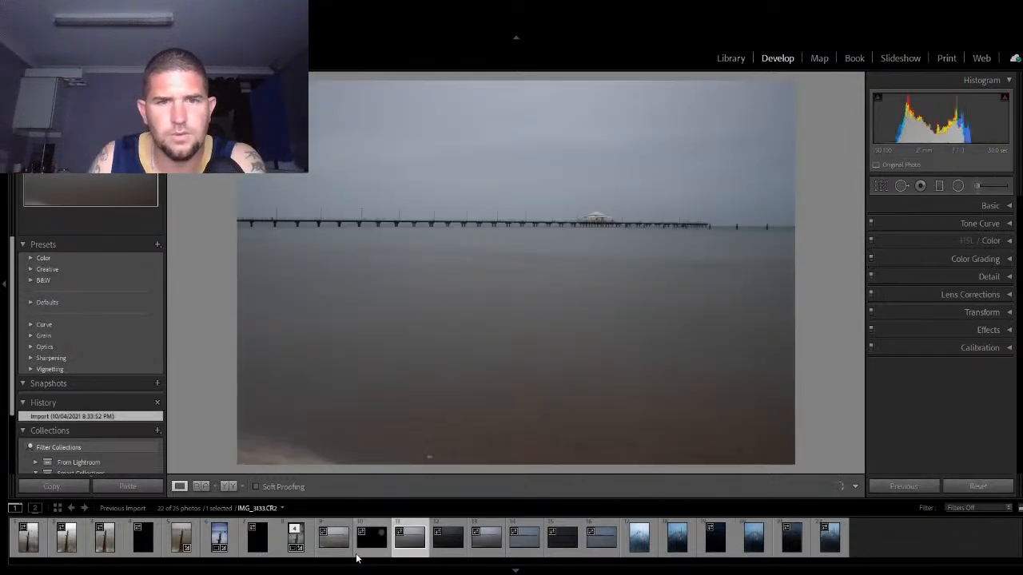
click(350, 554)
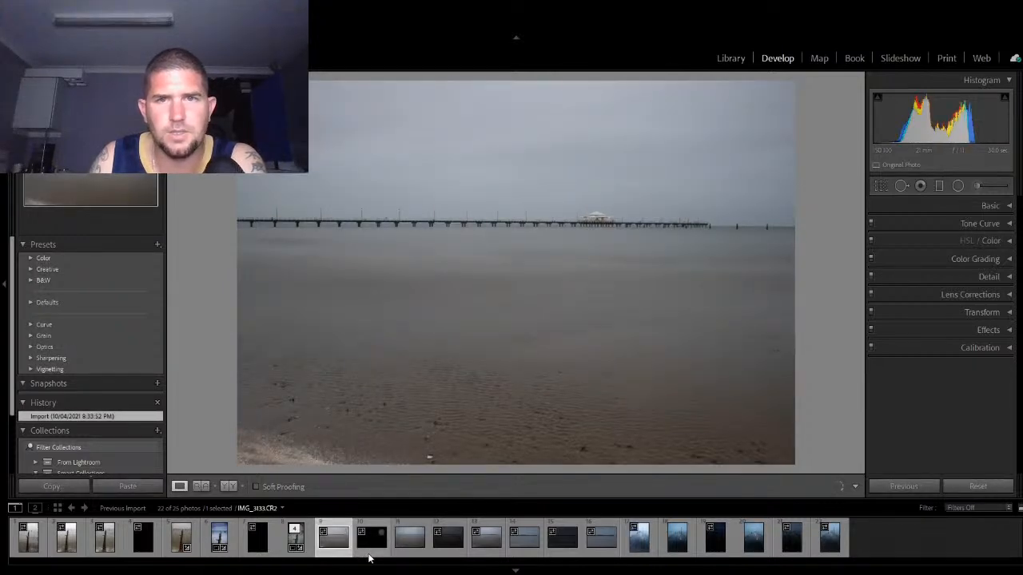
click(369, 555)
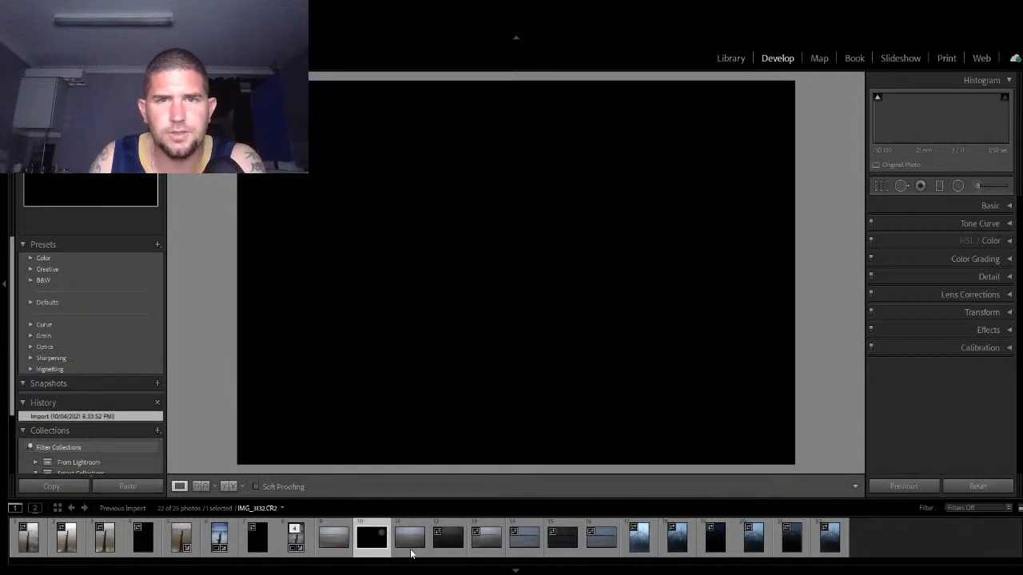
click(411, 552)
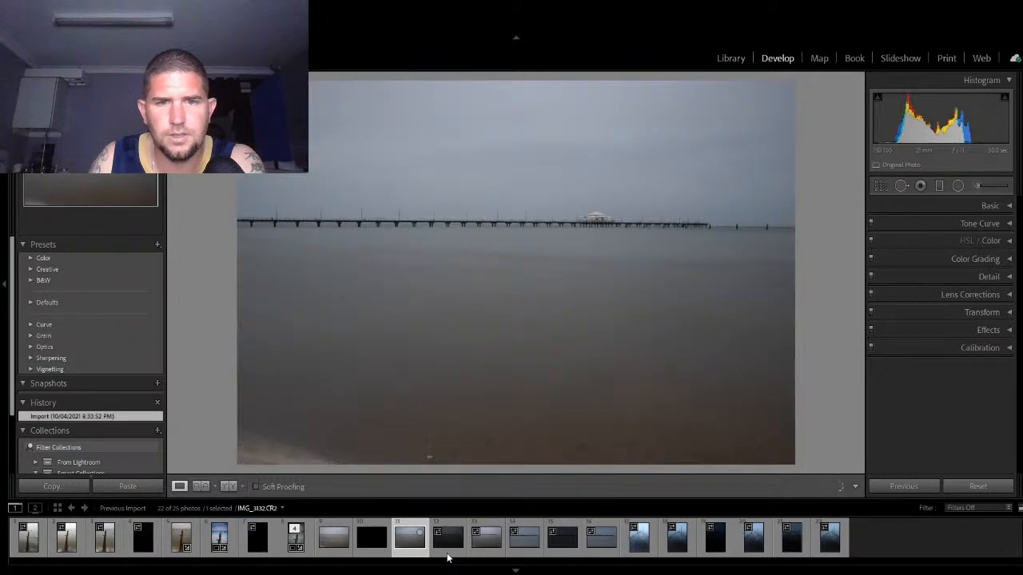
click(448, 556)
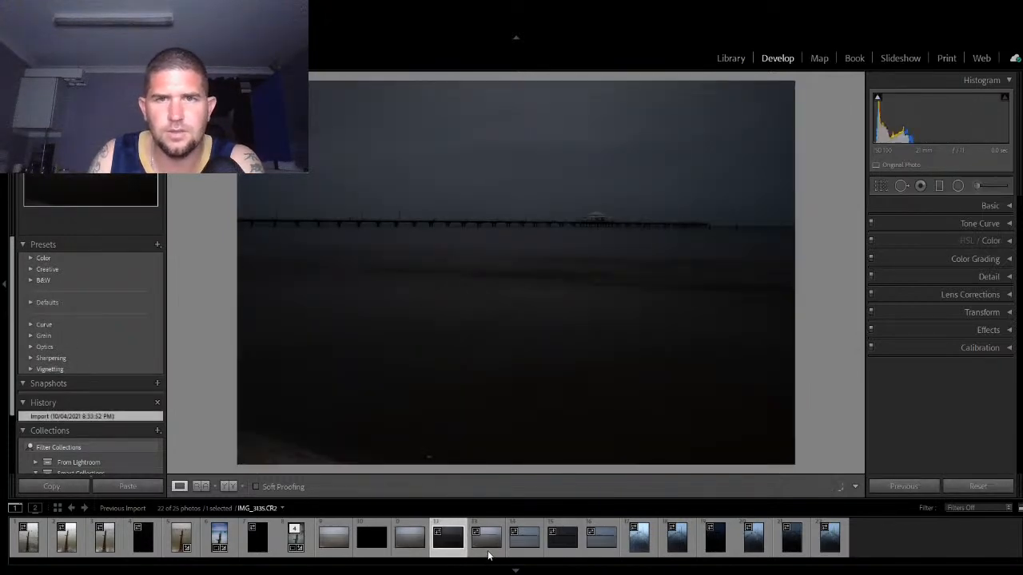
Step: Merge the three consecutive wide pier exposures, the eleventh to thirteenth photos, into one HDR image
click(485, 552)
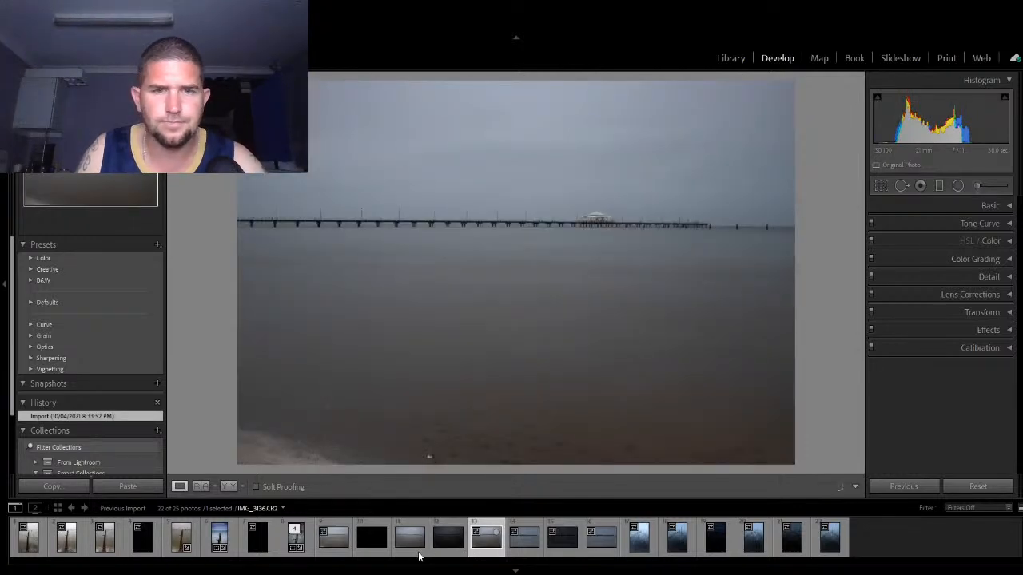
shift+click(420, 556)
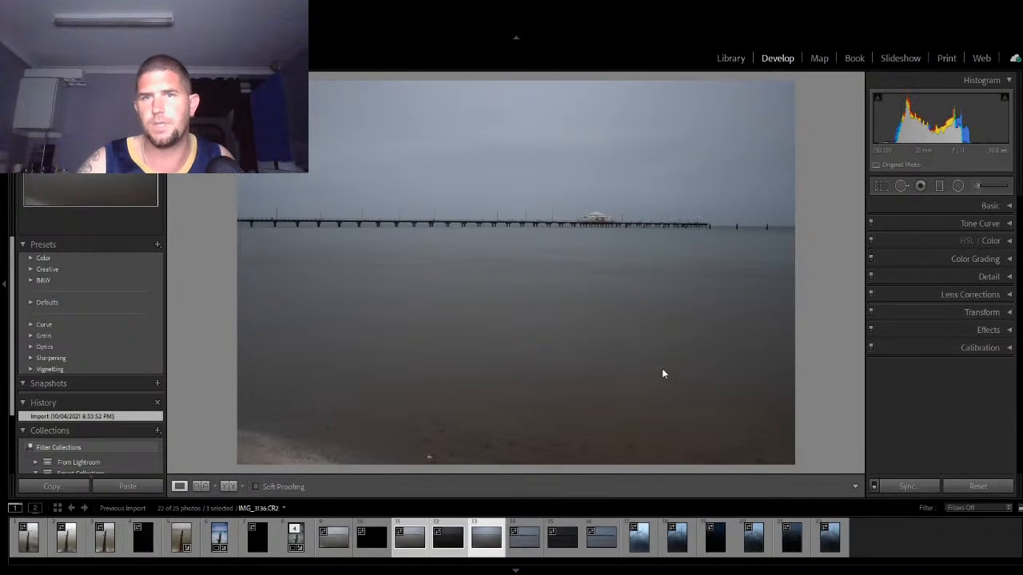
click(671, 450)
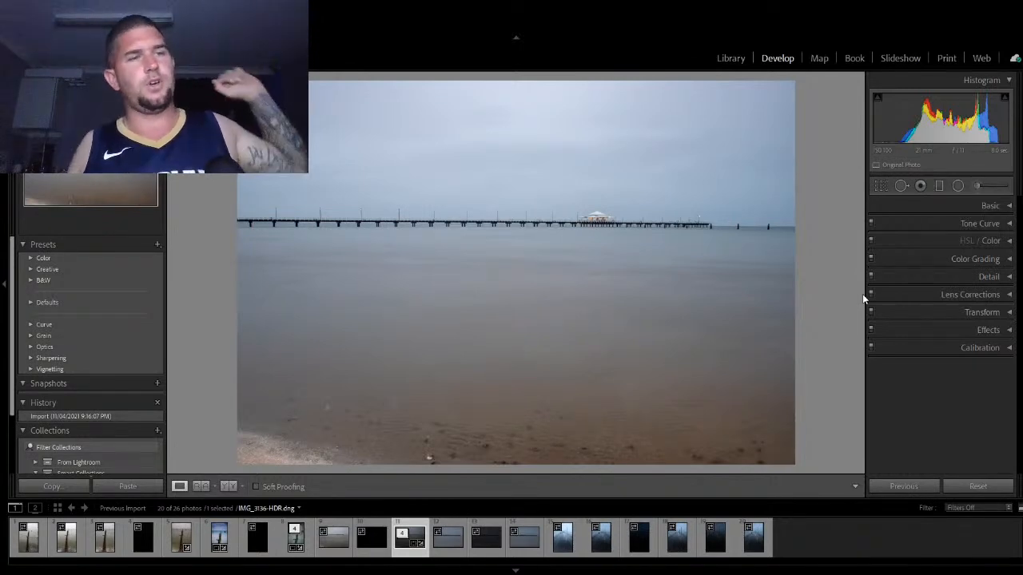
Step: Crop the HDR pier photo to a 16 x 9 aspect, cutting off the sandy foreground and keeping the pier's end inside the frame
click(882, 187)
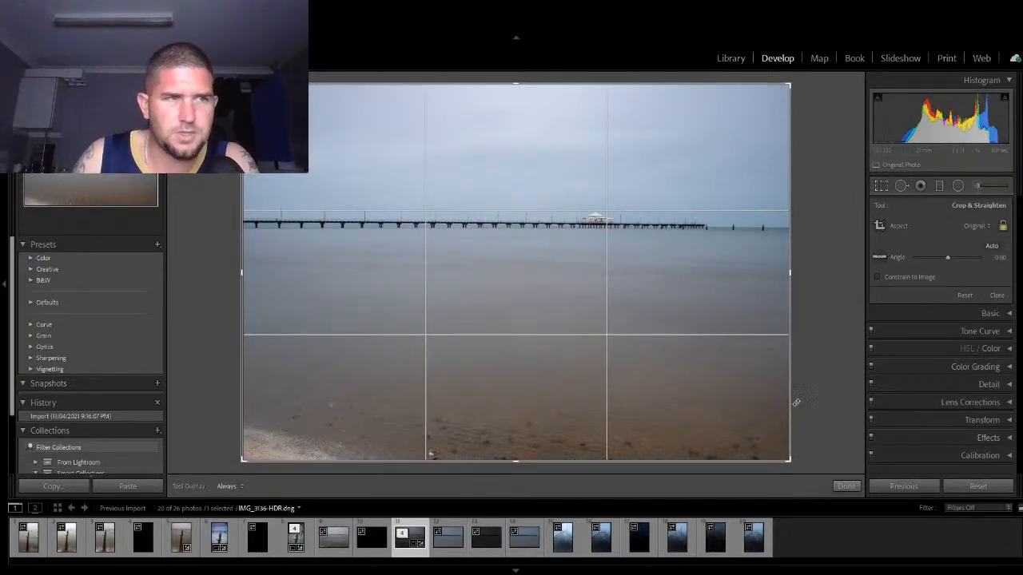
click(879, 366)
drag(576, 292, 578, 413)
drag(519, 432, 521, 405)
drag(521, 343, 583, 358)
drag(743, 406, 788, 410)
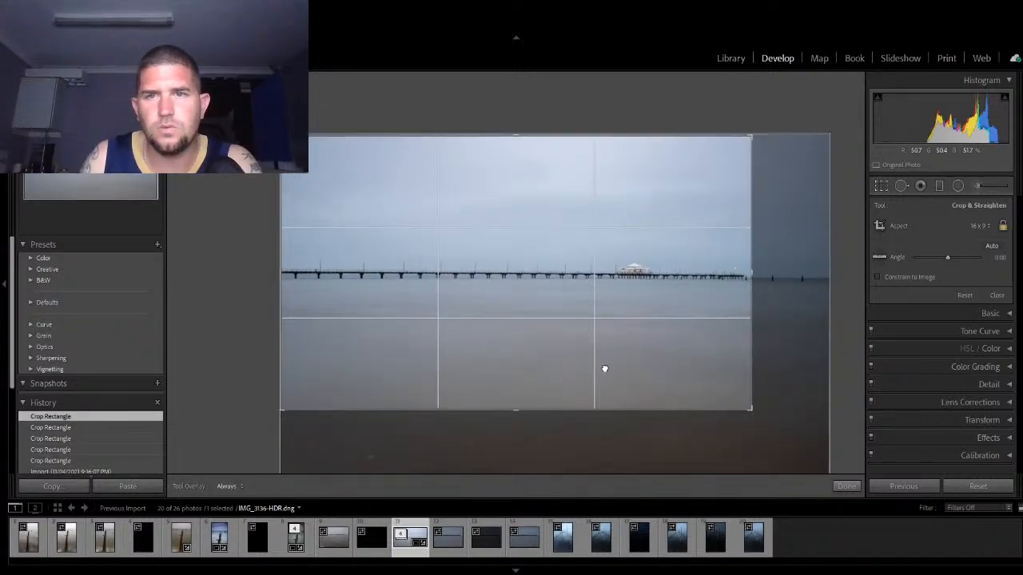
drag(621, 367, 570, 371)
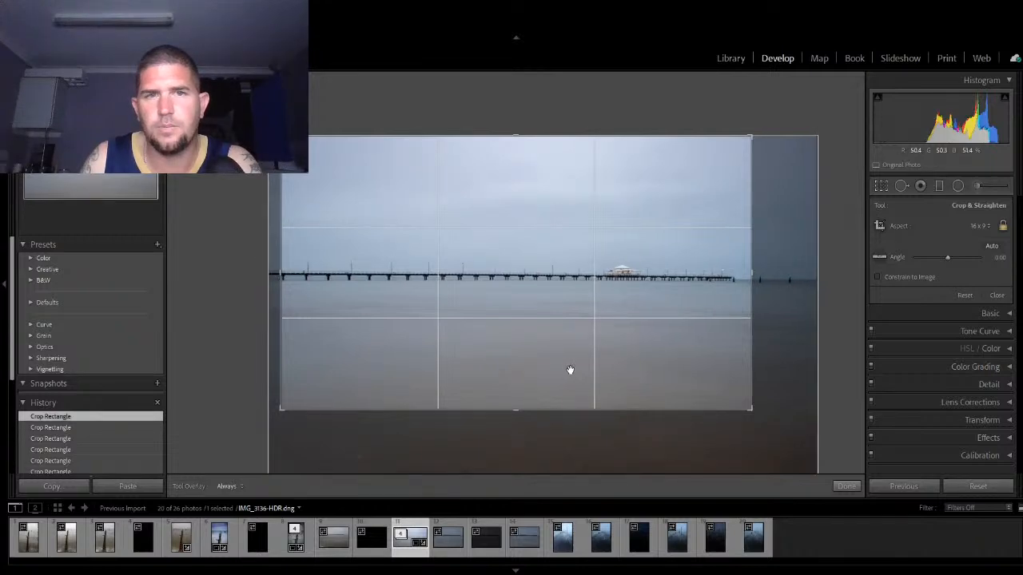
drag(570, 370, 566, 371)
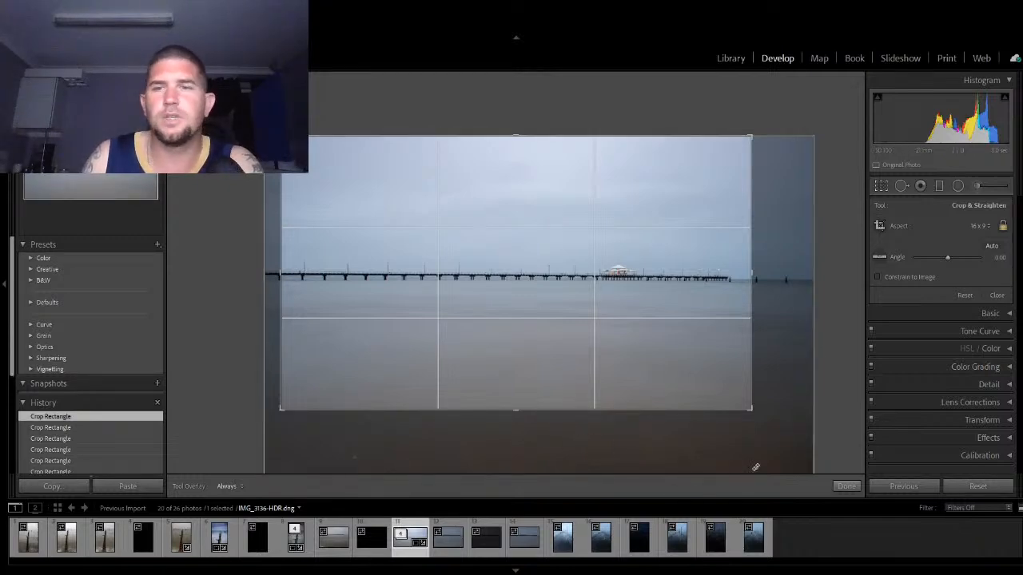
click(846, 488)
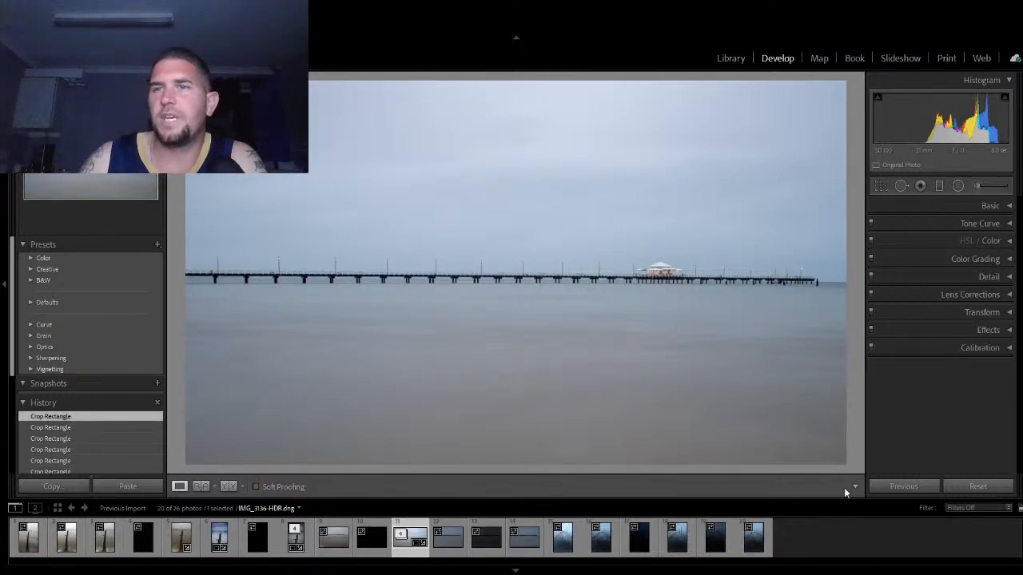
Step: Add a graduated filter from the photo's top edge to its bottom edge, with Exposure about -1.1, Contrast 9 and Highlights -16
click(941, 186)
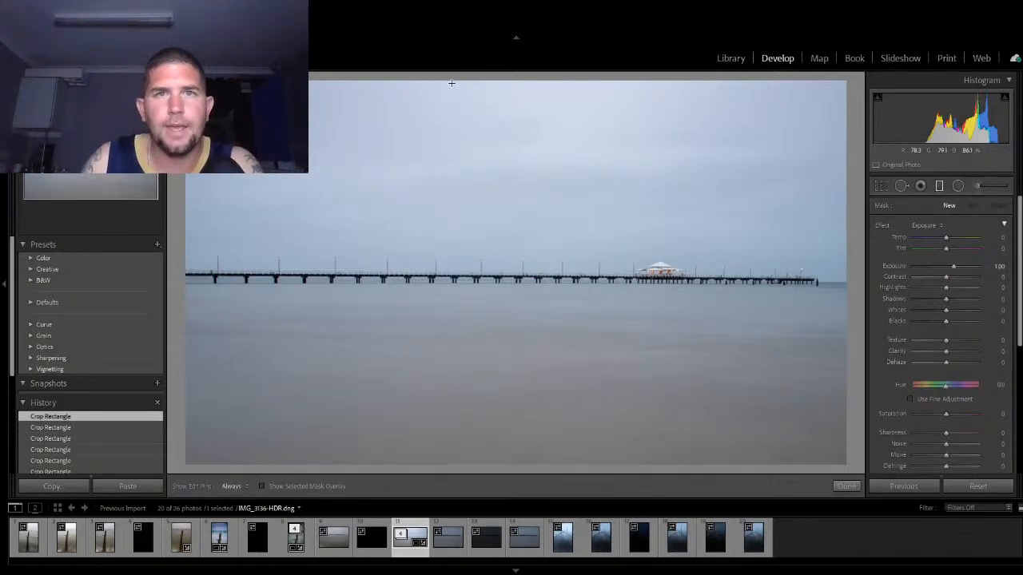
drag(499, 82, 501, 468)
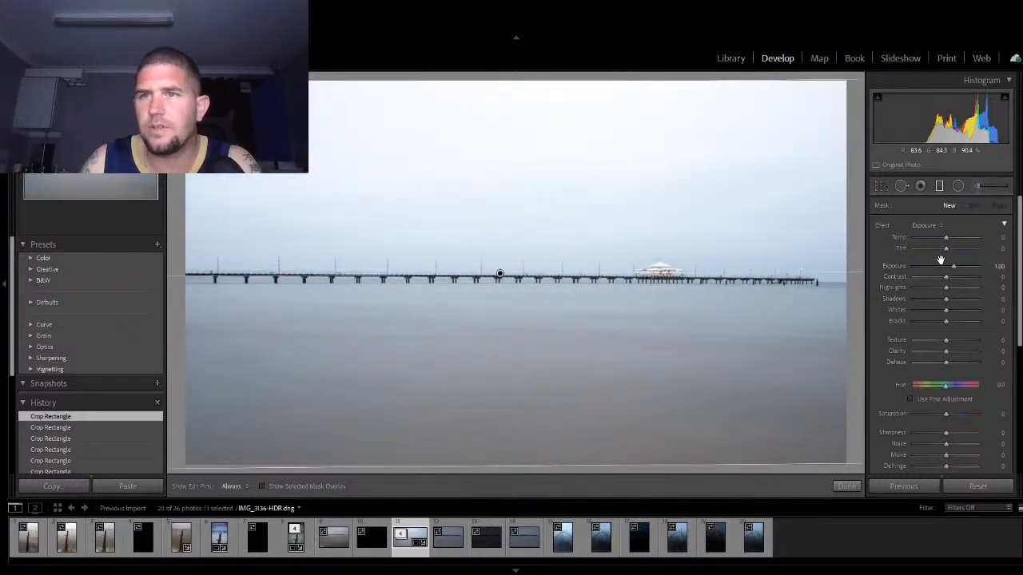
drag(951, 266, 939, 268)
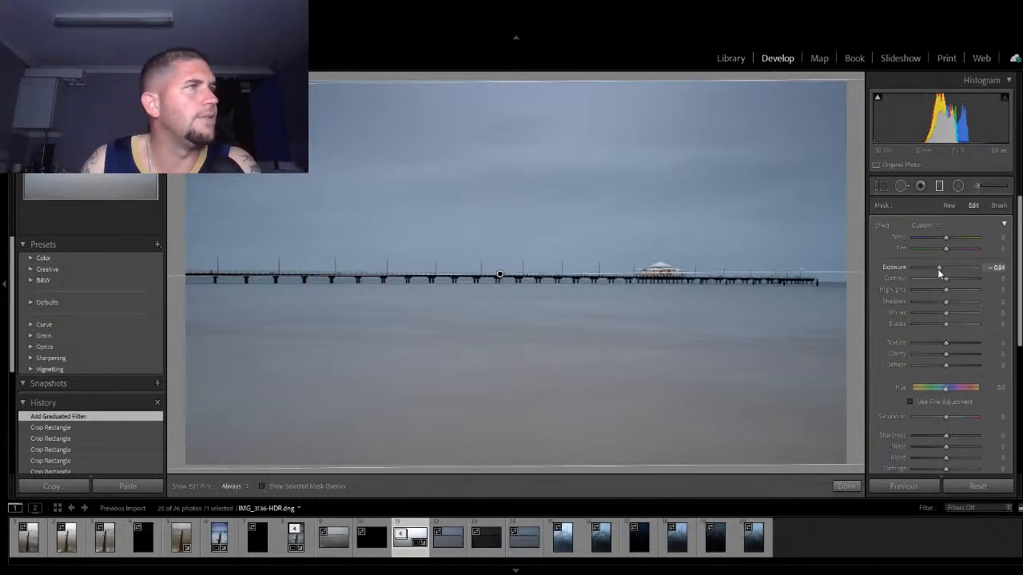
drag(938, 268, 940, 293)
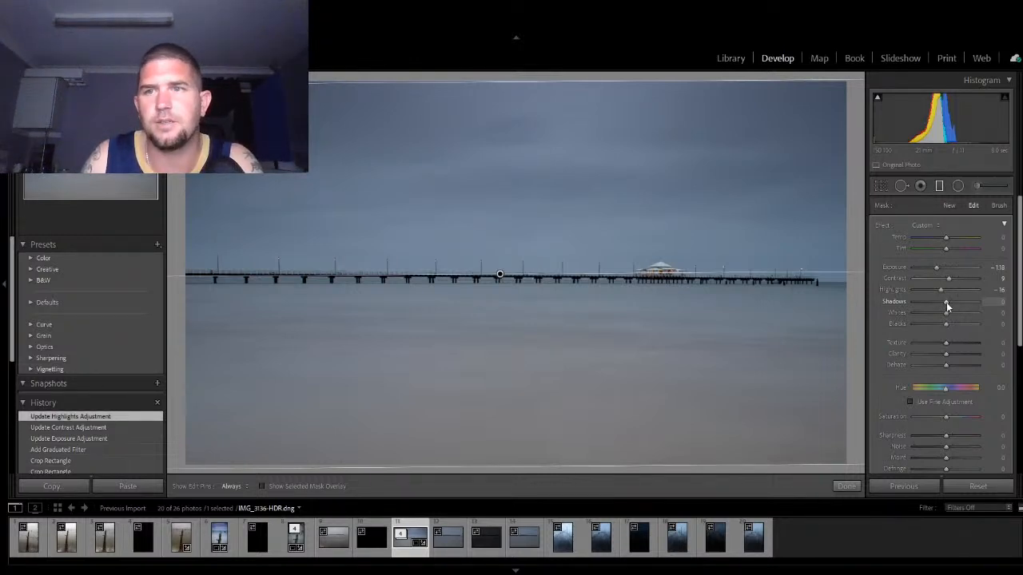
Step: Set the sky filter's Shadows to -23, Whites -29, Blacks -3, Texture 14, Clarity -19, Dehaze 9 and Saturation 9
mouse_move(948, 307)
mouse_down()
mouse_move(931, 307)
mouse_move(993, 307)
mouse_move(940, 301)
mouse_move(943, 317)
mouse_move(921, 317)
mouse_move(952, 325)
mouse_move(941, 326)
mouse_up()
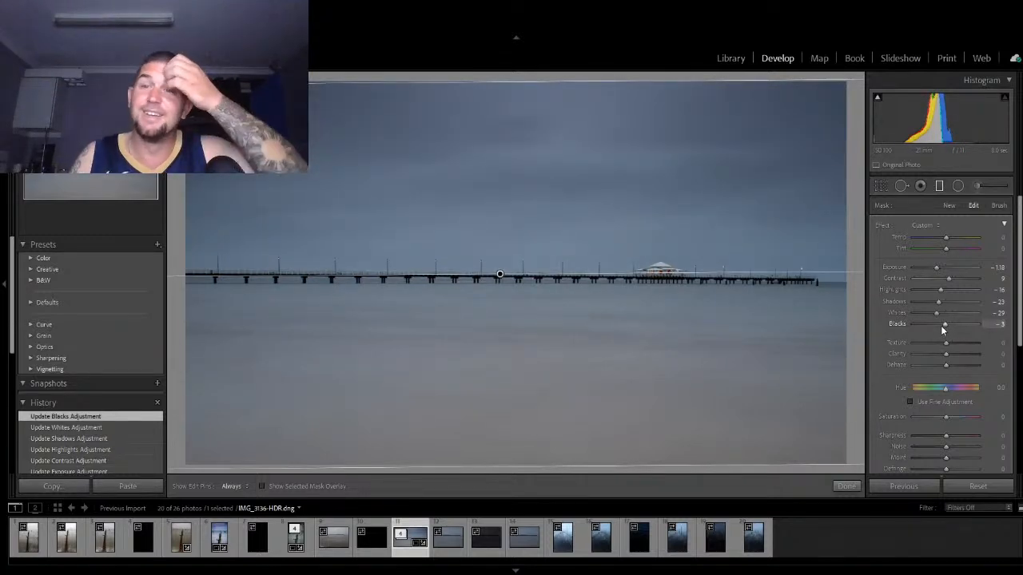
drag(946, 342, 950, 366)
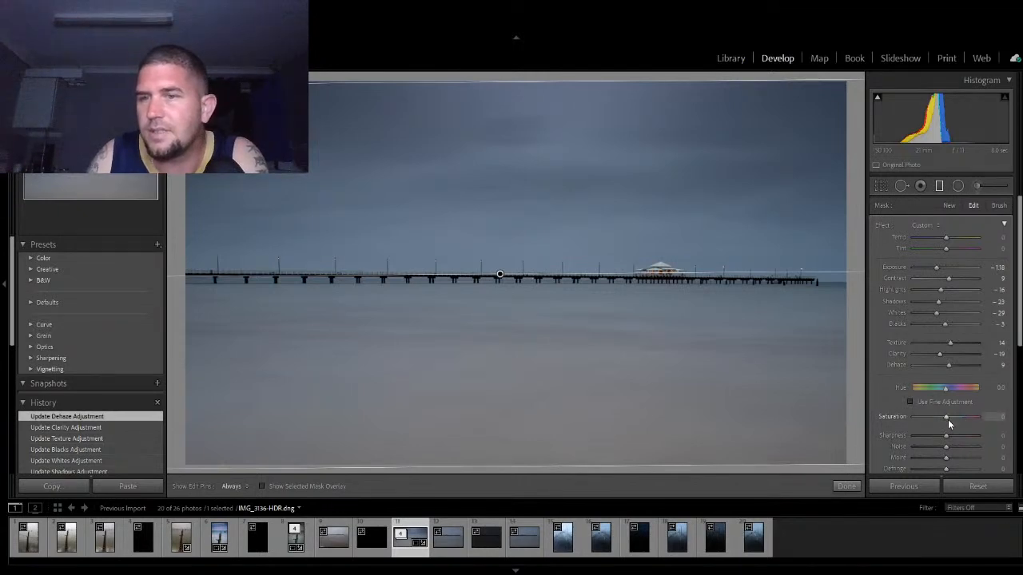
drag(946, 418, 950, 418)
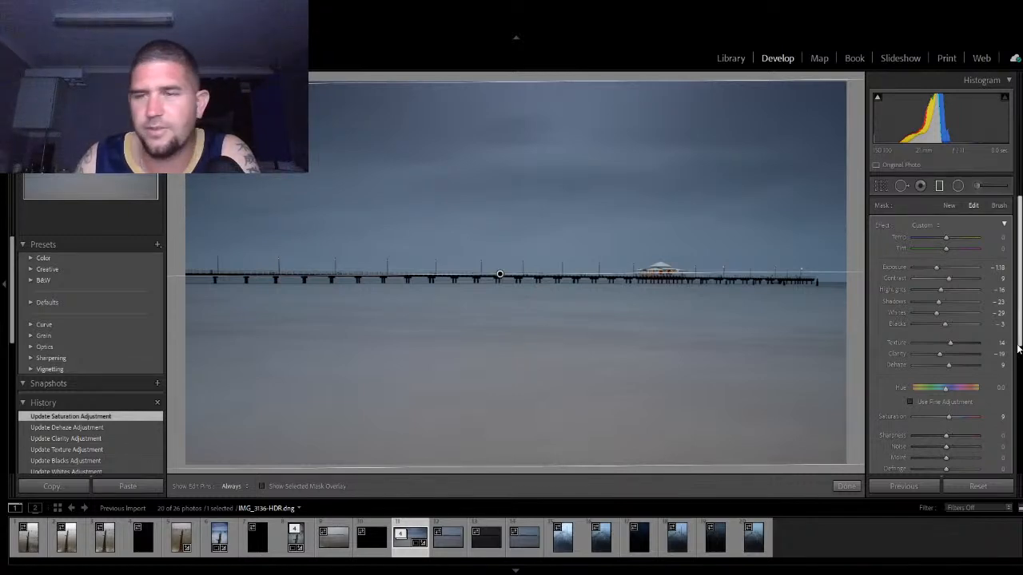
scroll(1018, 349, down, 2)
mouse_move(1019, 320)
mouse_down()
mouse_move(1018, 340)
mouse_move(1018, 304)
mouse_up()
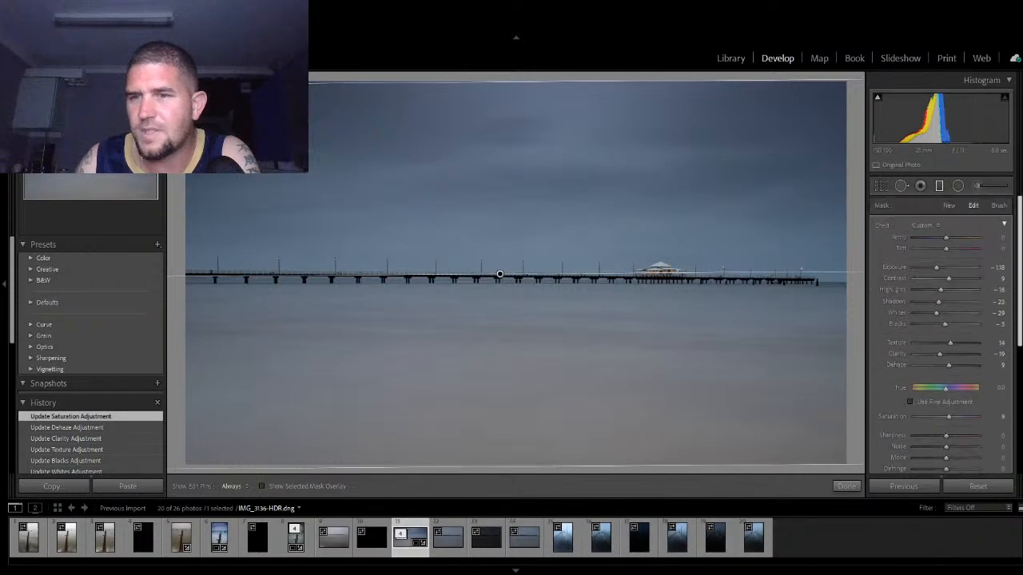
click(853, 486)
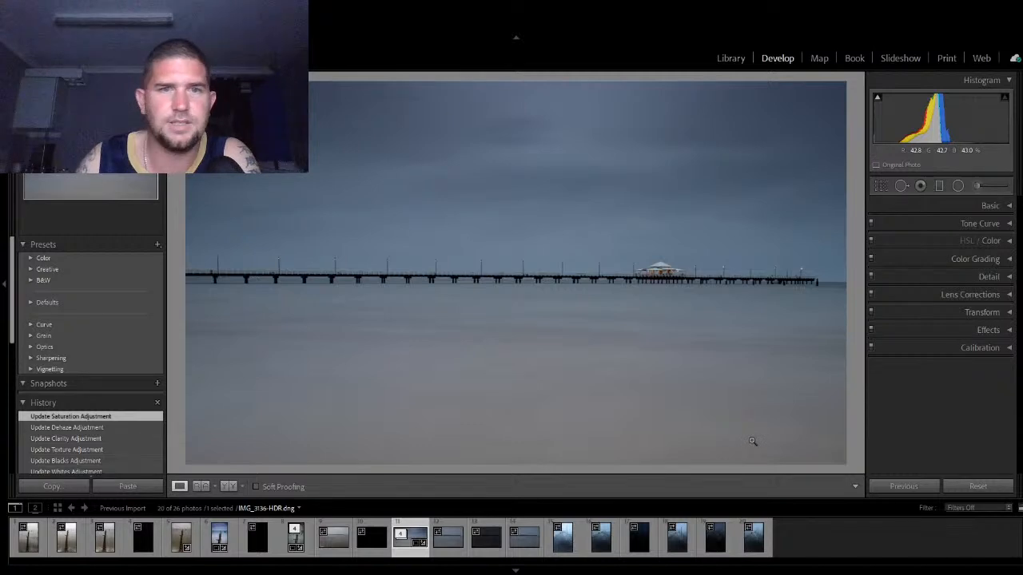
Step: Compare the edited pier photo repeatedly with its unedited before version
key(backslash)
key(backslash)
key(backslash)
key(backslash)
key(backslash)
key(backslash)
key(backslash)
key(backslash)
key(backslash)
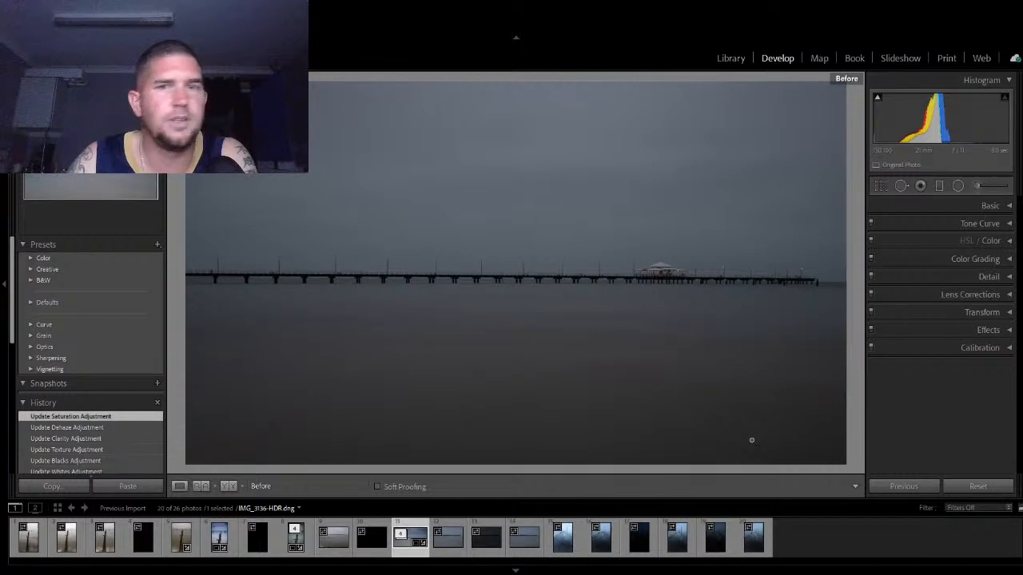
key(backslash)
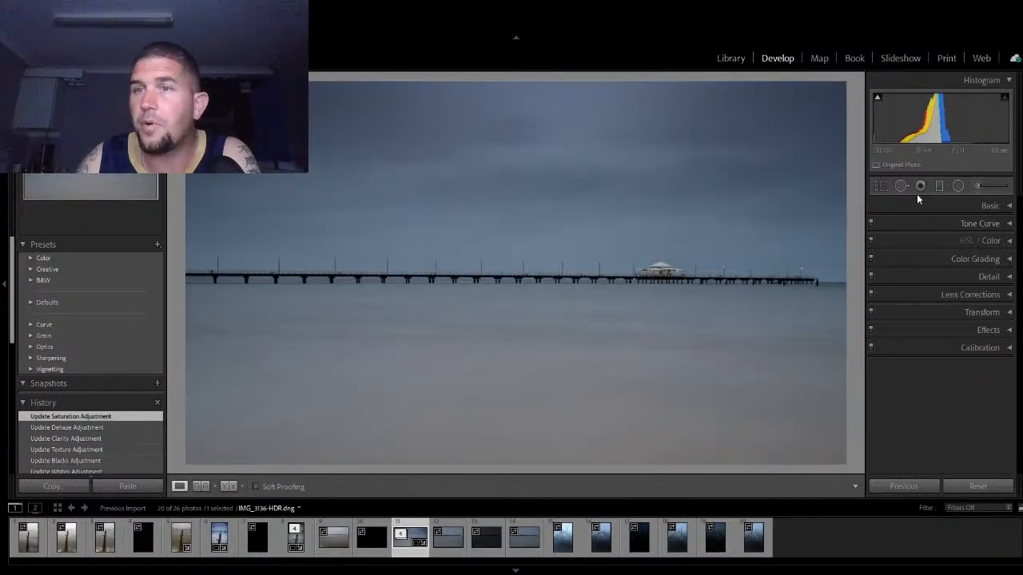
Step: Add a graduated filter over the water from the photo's bottom edge up to the pier, with Exposure -0.23, Contrast 28, Saturation 31 and Dehaze 13
click(939, 185)
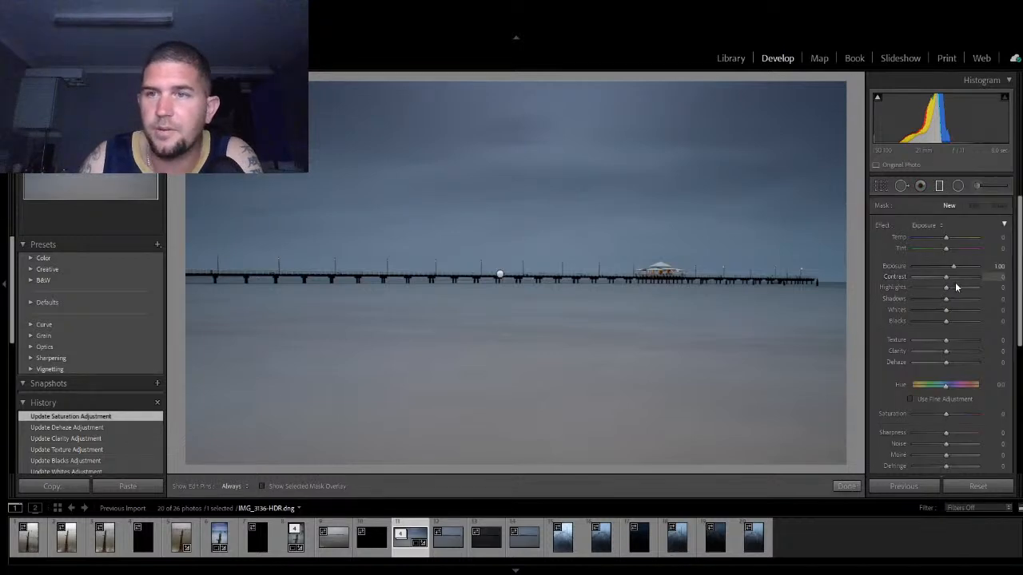
drag(470, 462, 468, 278)
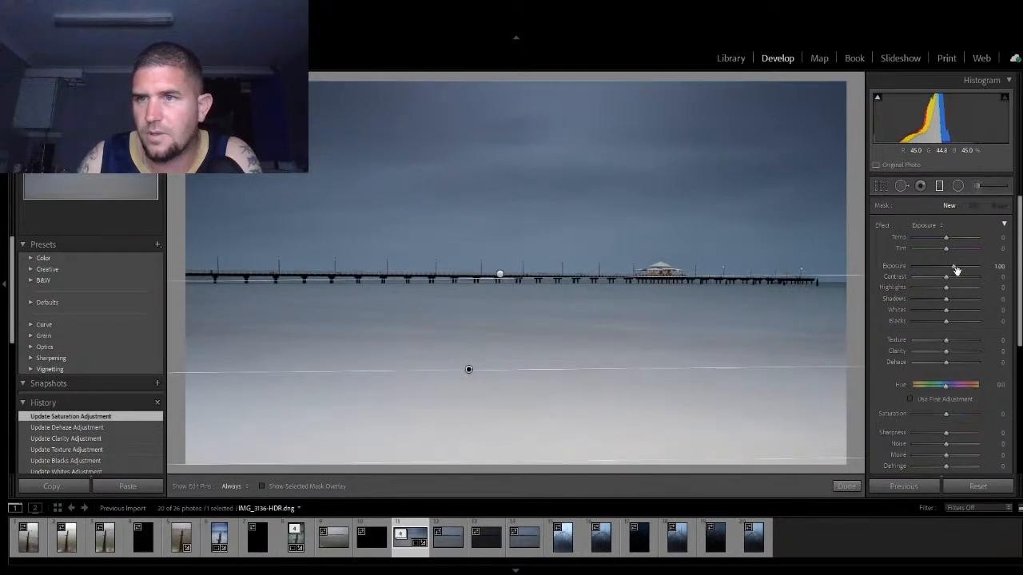
mouse_move(953, 268)
mouse_down()
mouse_move(931, 268)
mouse_move(942, 272)
mouse_up()
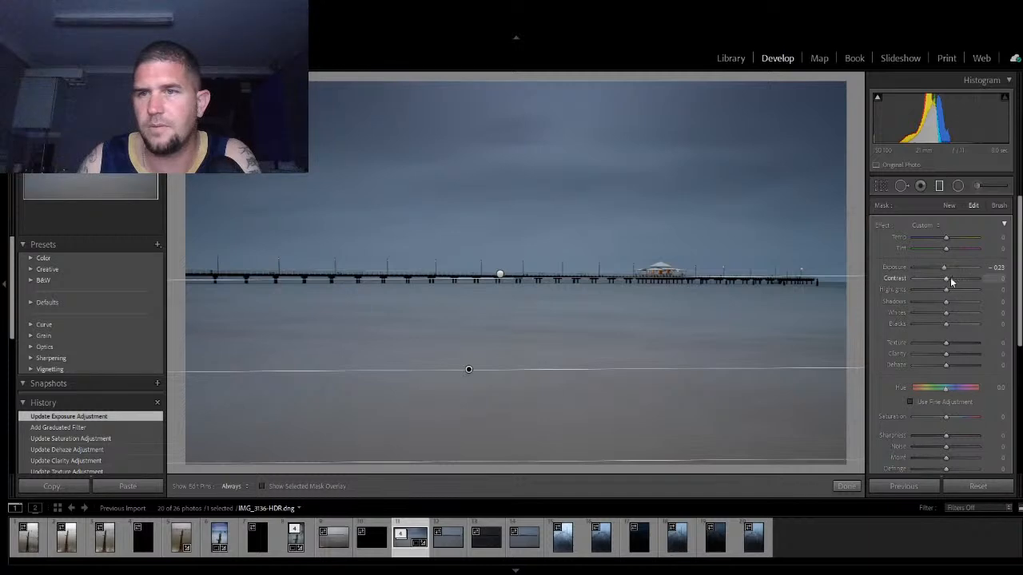
drag(949, 278, 957, 278)
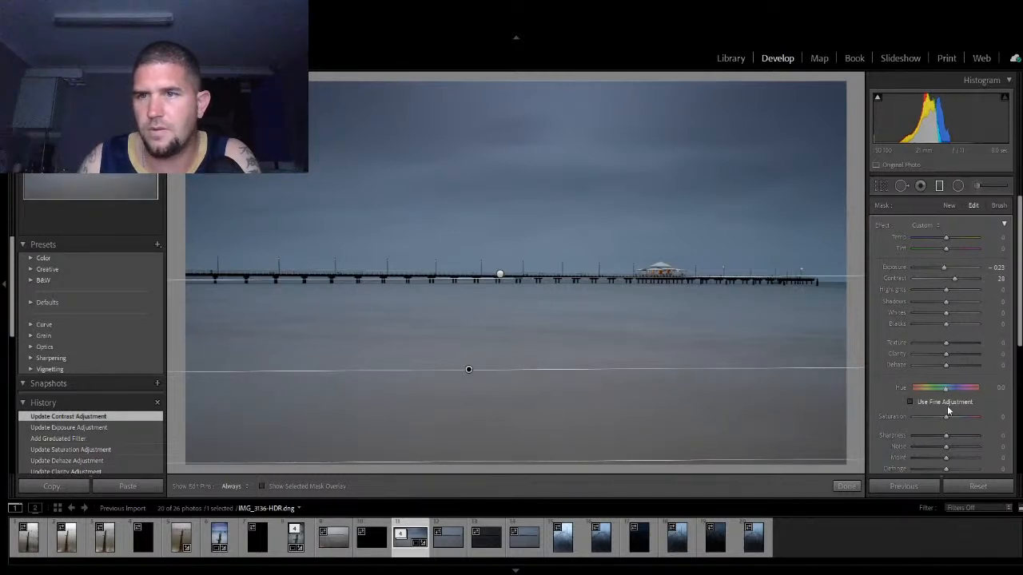
drag(946, 416, 957, 419)
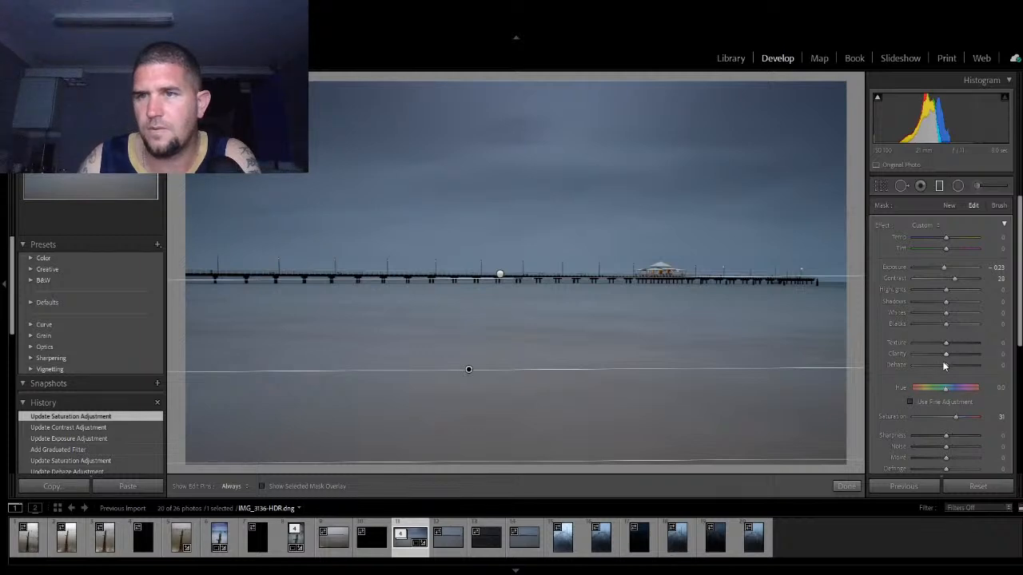
drag(948, 365, 954, 366)
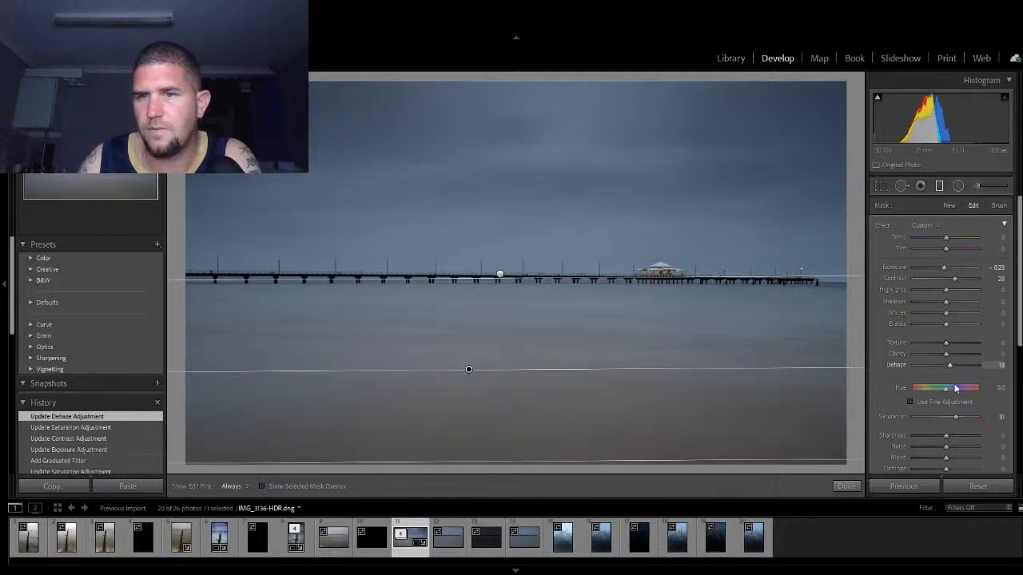
click(848, 486)
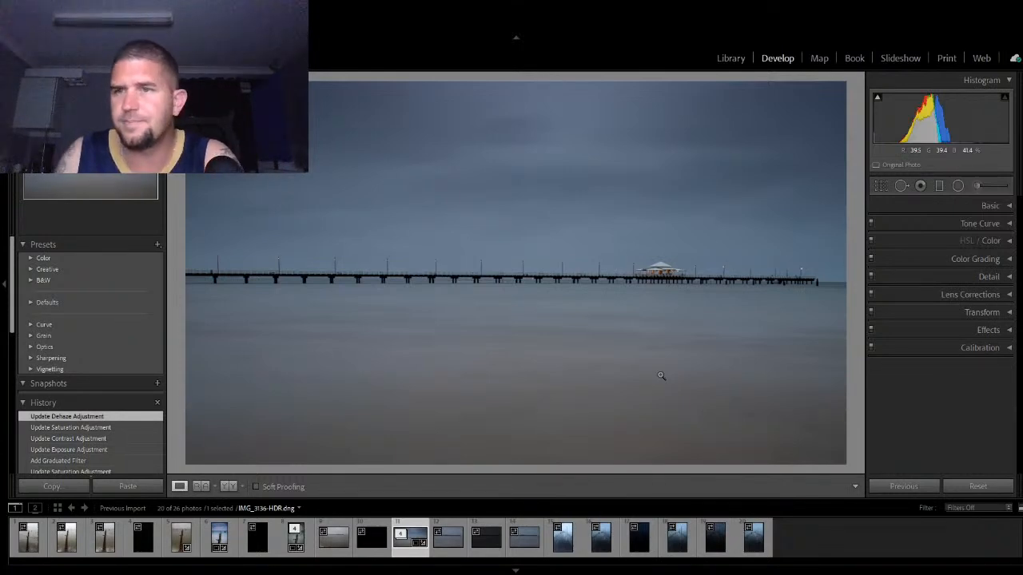
Step: Set the pier photo's basic Texture to +25, Clarity -16, Dehaze +7, Vibrance +21 and Saturation +9
click(1004, 207)
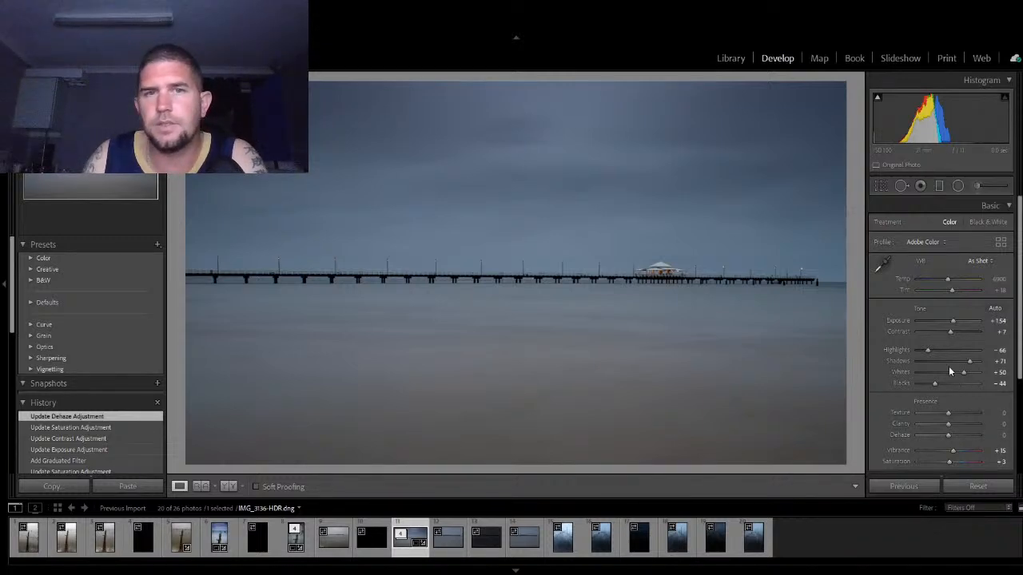
mouse_move(948, 412)
mouse_down()
mouse_move(959, 411)
mouse_move(944, 430)
mouse_up()
drag(946, 433, 950, 437)
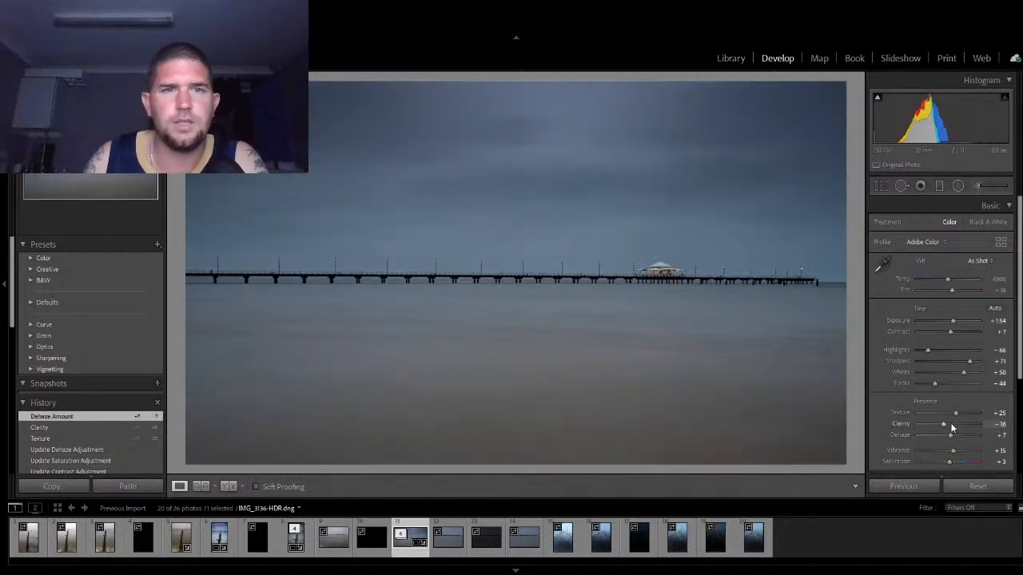
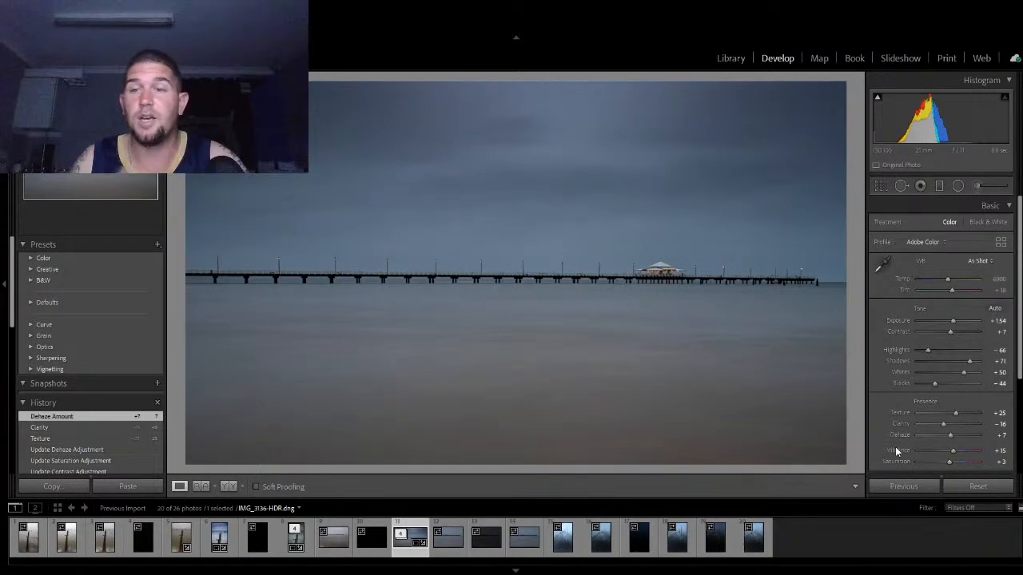
drag(953, 449, 951, 462)
scroll(996, 371, down, 2)
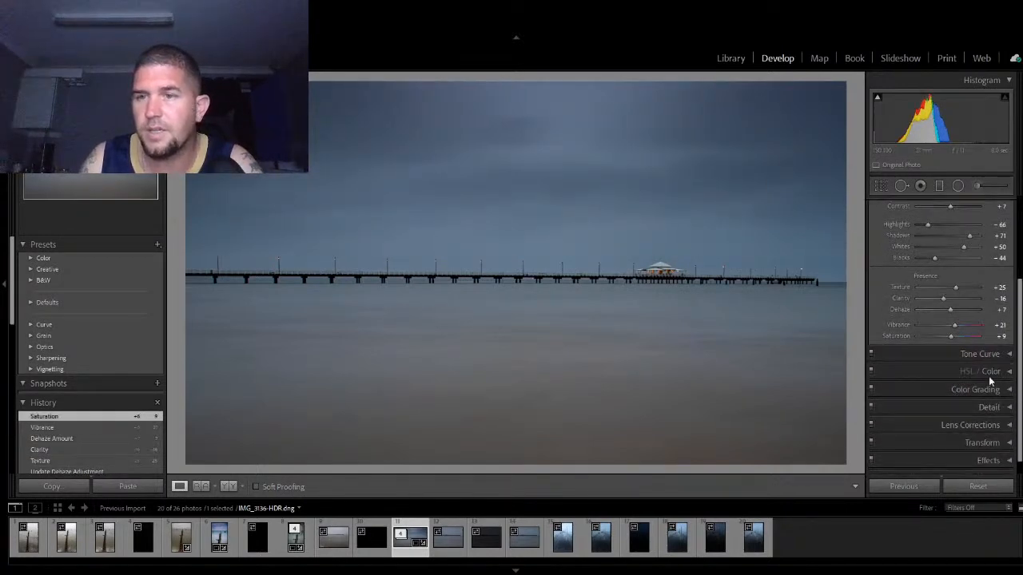
scroll(998, 351, up, 2)
click(1007, 206)
Step: Enable chromatic aberration removal and lens profile corrections for the pier photo
click(1008, 295)
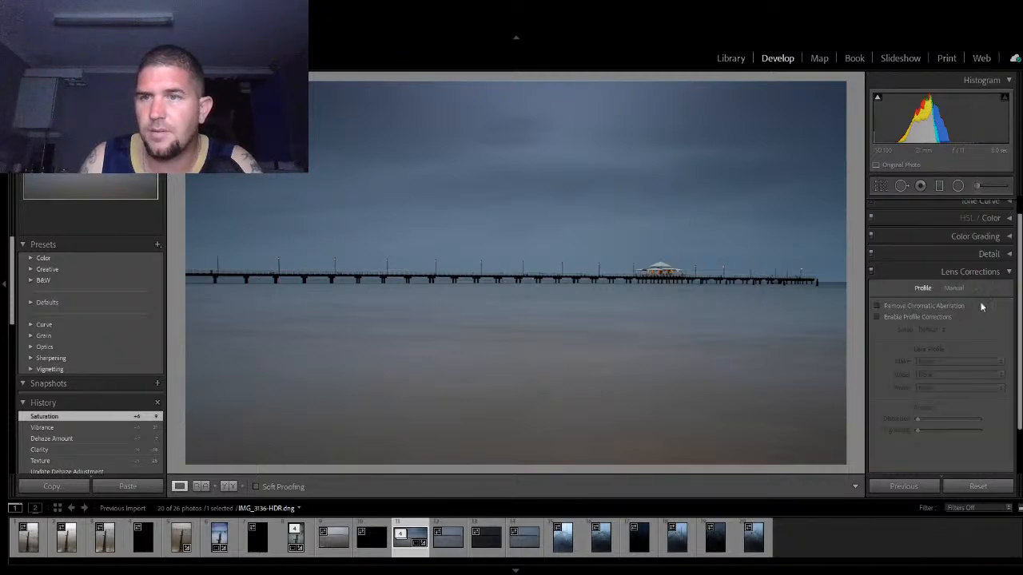
click(876, 306)
click(878, 317)
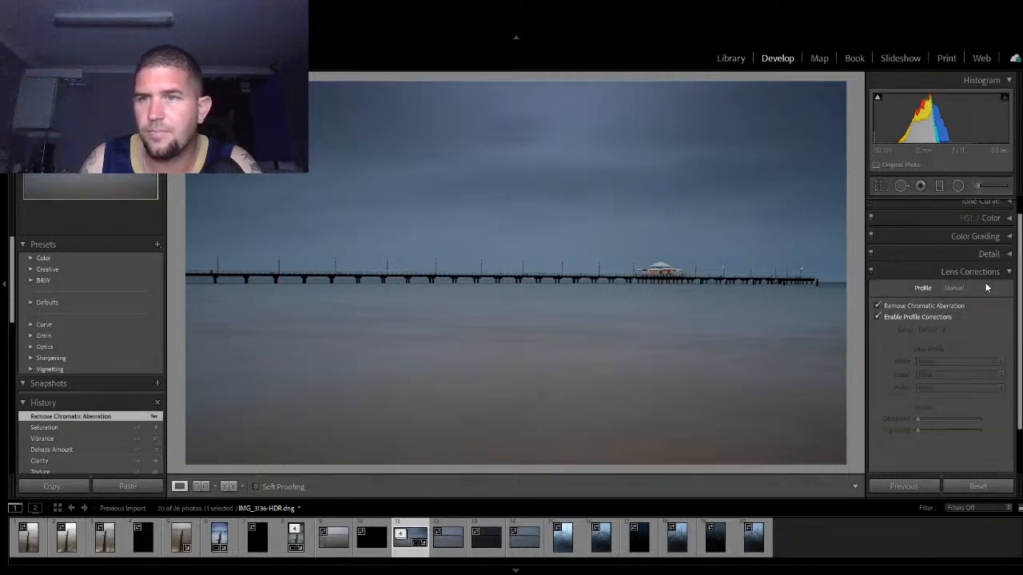
click(1009, 273)
Step: Set the Sharpening Amount to 55, Masking to 8 and Luminance noise reduction to 19, then check the pier up close
click(1006, 277)
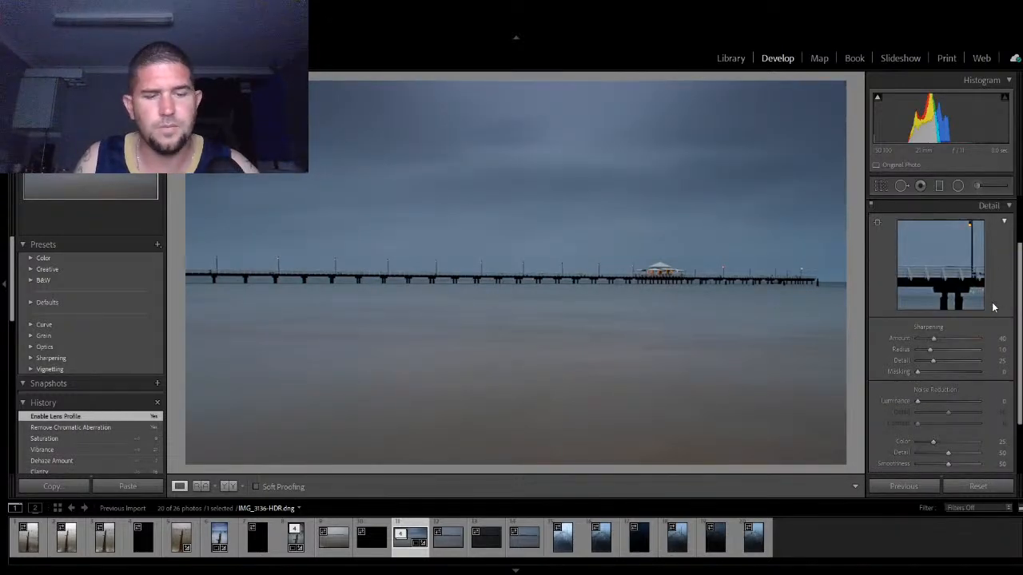
key(alt)
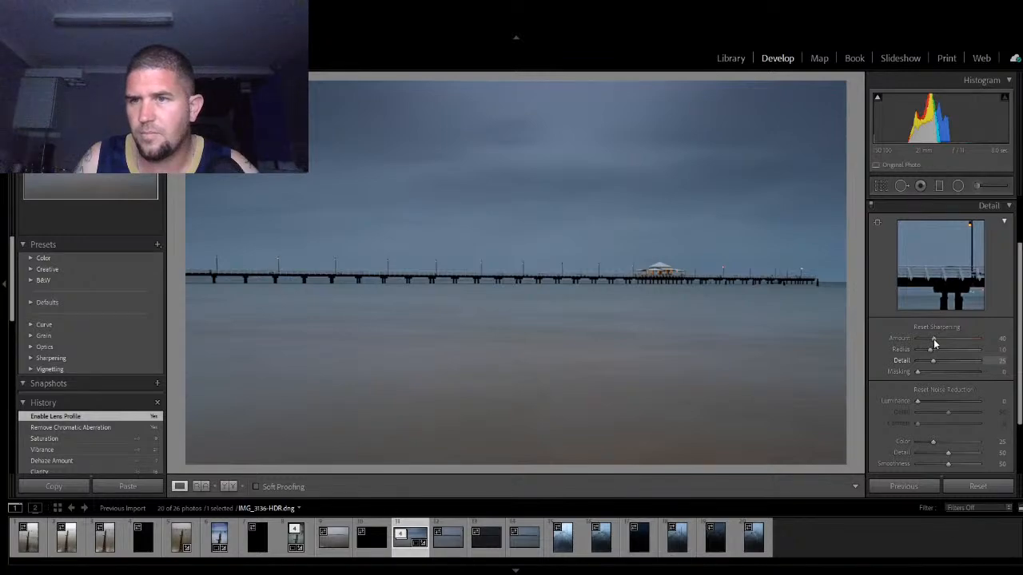
drag(936, 339, 929, 399)
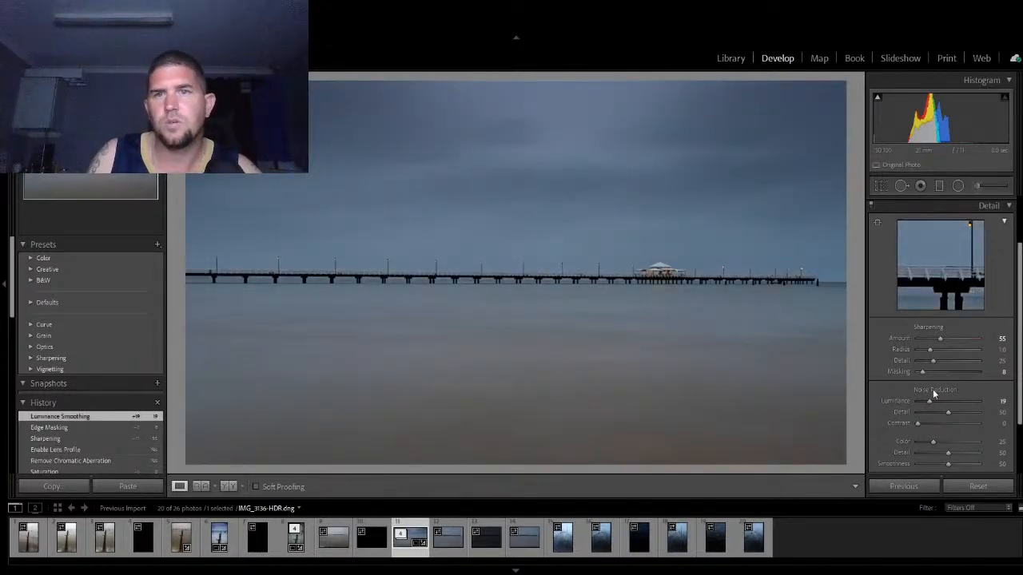
click(661, 272)
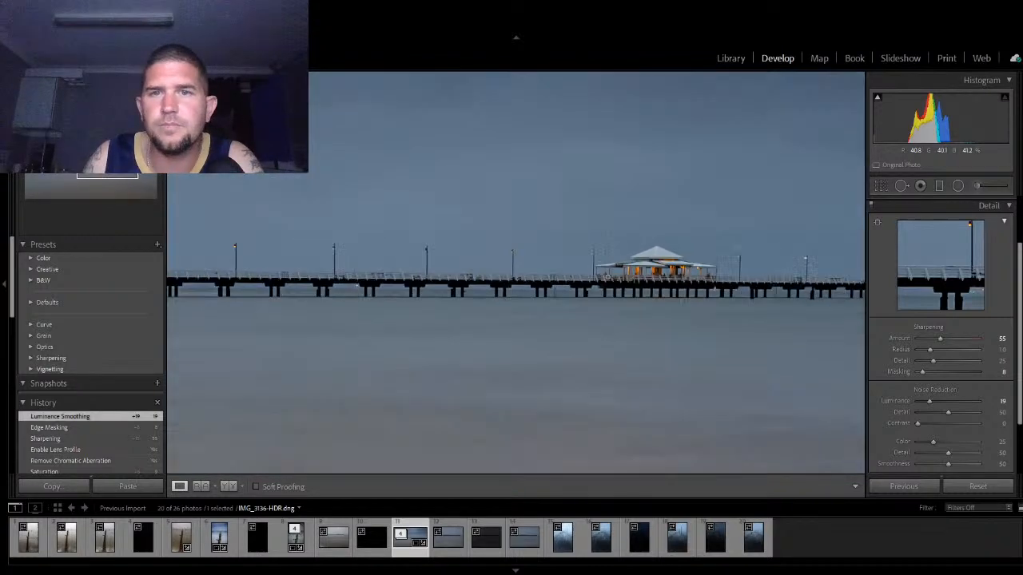
click(606, 273)
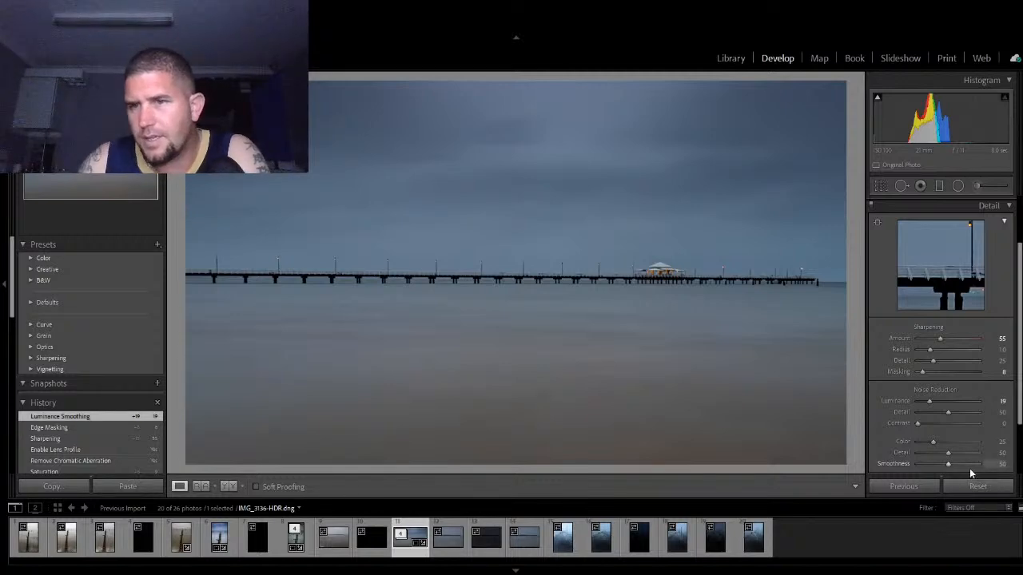
scroll(979, 428, down, 3)
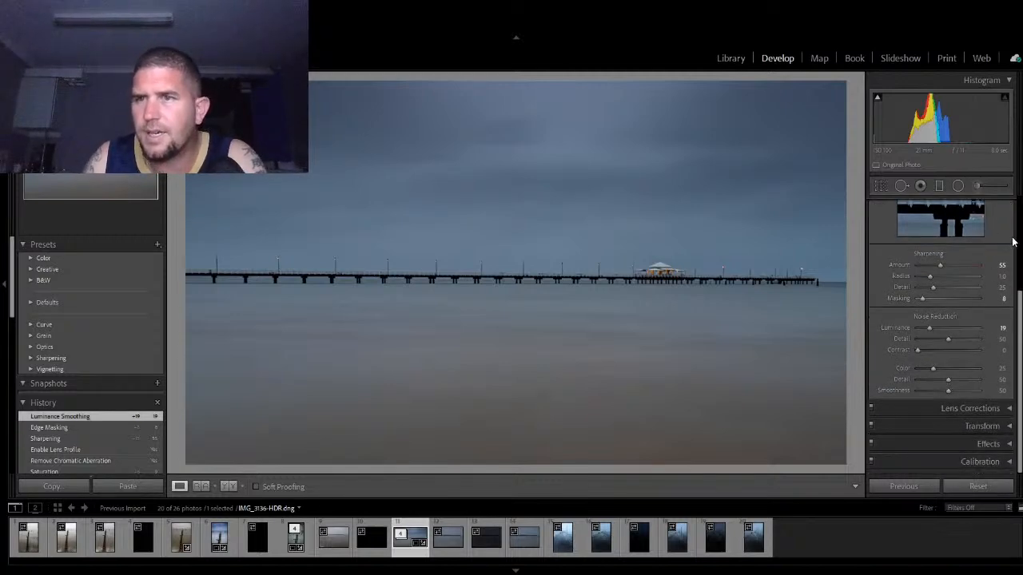
scroll(1013, 243, up, 4)
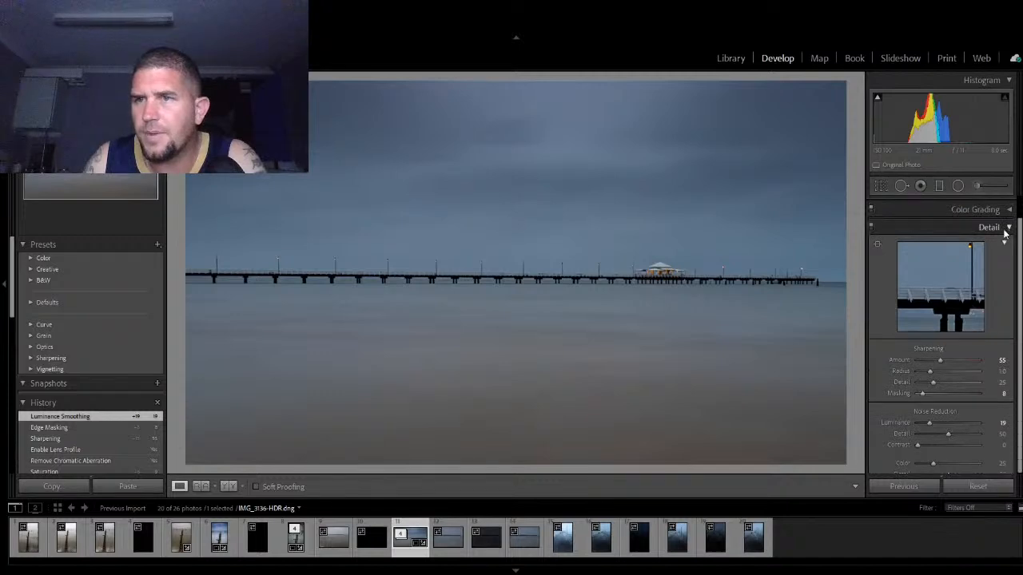
click(1005, 231)
Step: Add a subtle dark post-crop vignette with an Amount of -7
click(1001, 316)
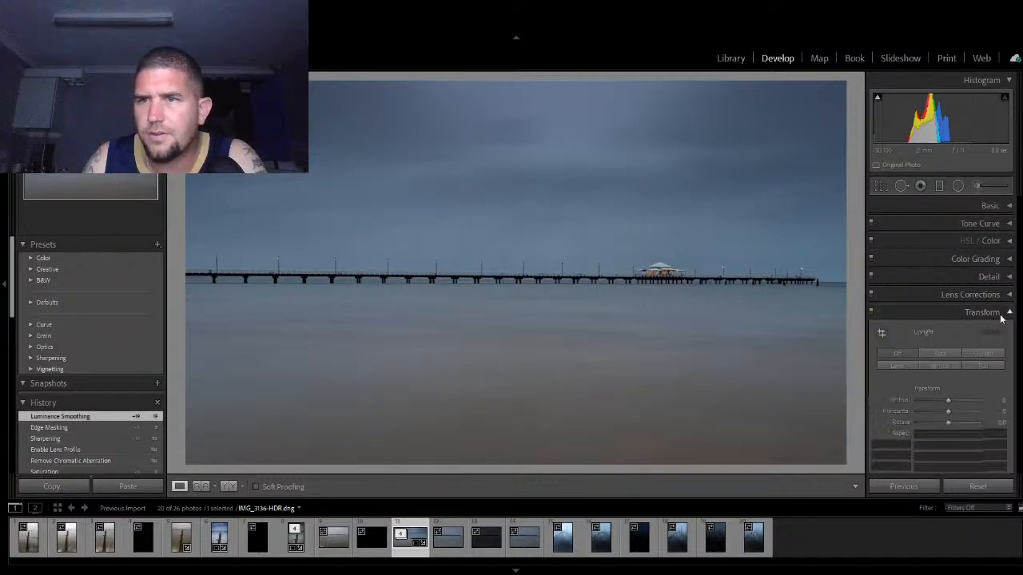
click(1011, 252)
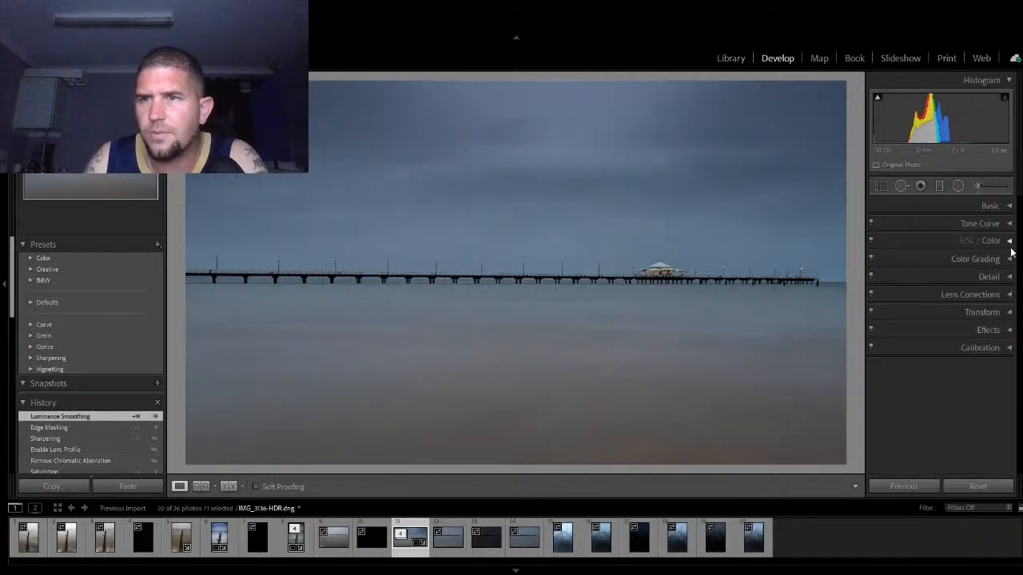
click(1007, 332)
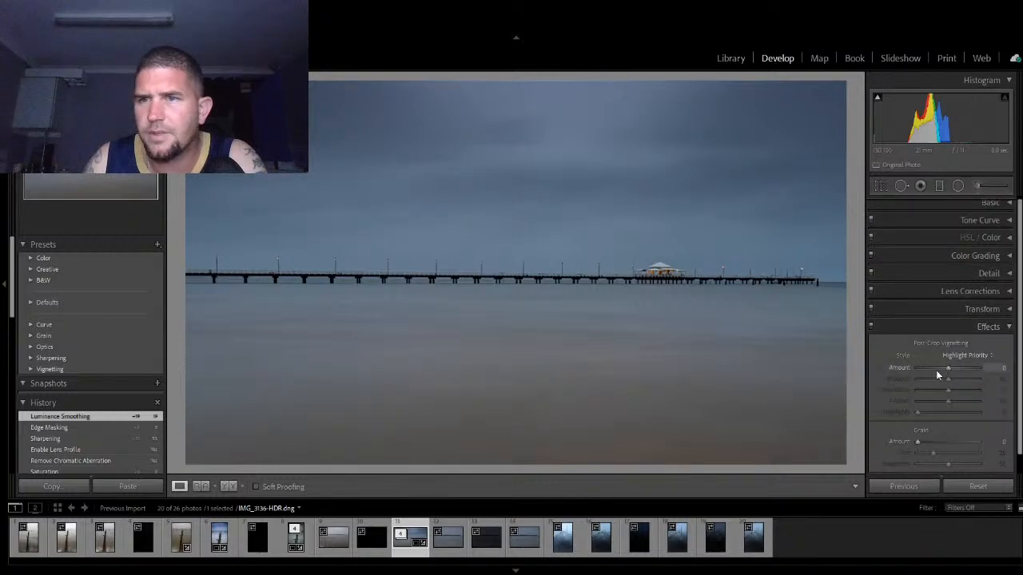
drag(947, 367, 945, 370)
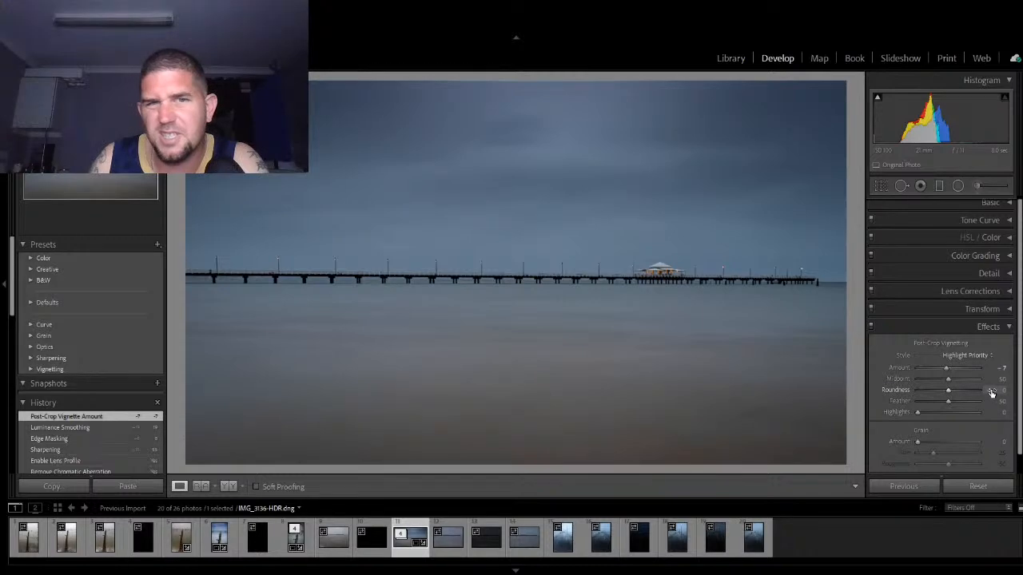
click(1009, 327)
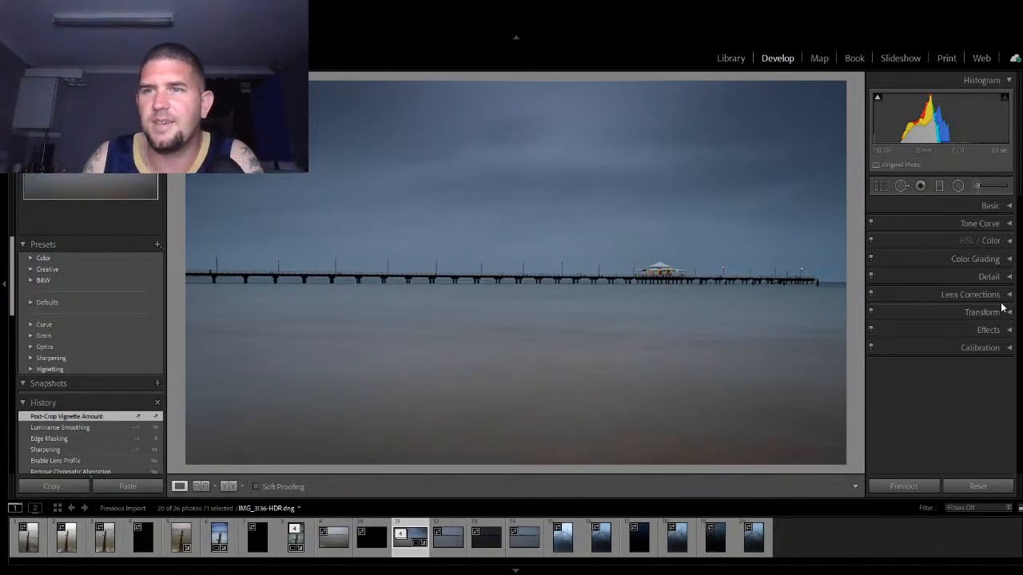
Step: Shape the point tone curve into a gentle S, raising the highlights and lowering the shadows at input 66 to output 57
click(1005, 226)
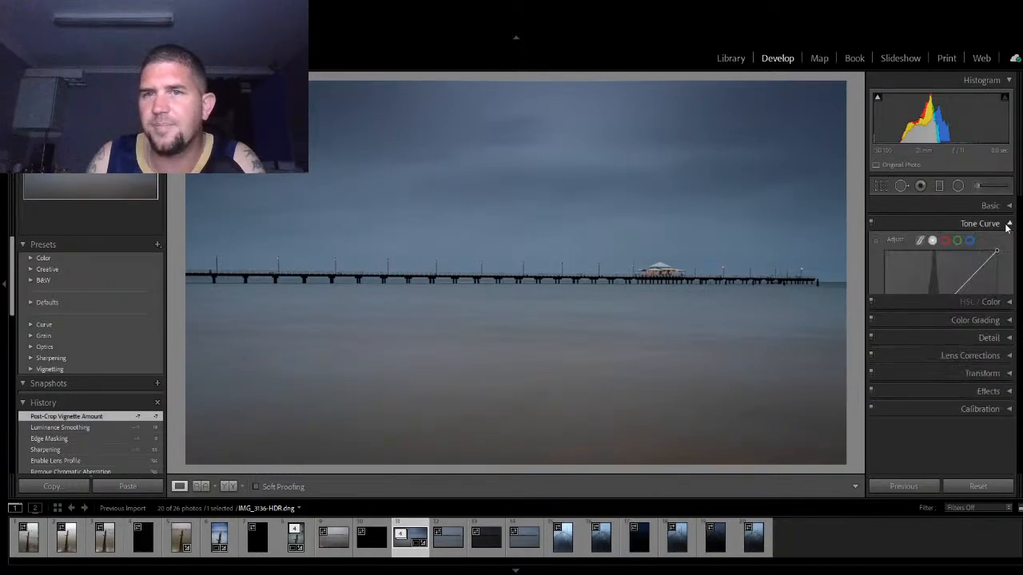
click(969, 281)
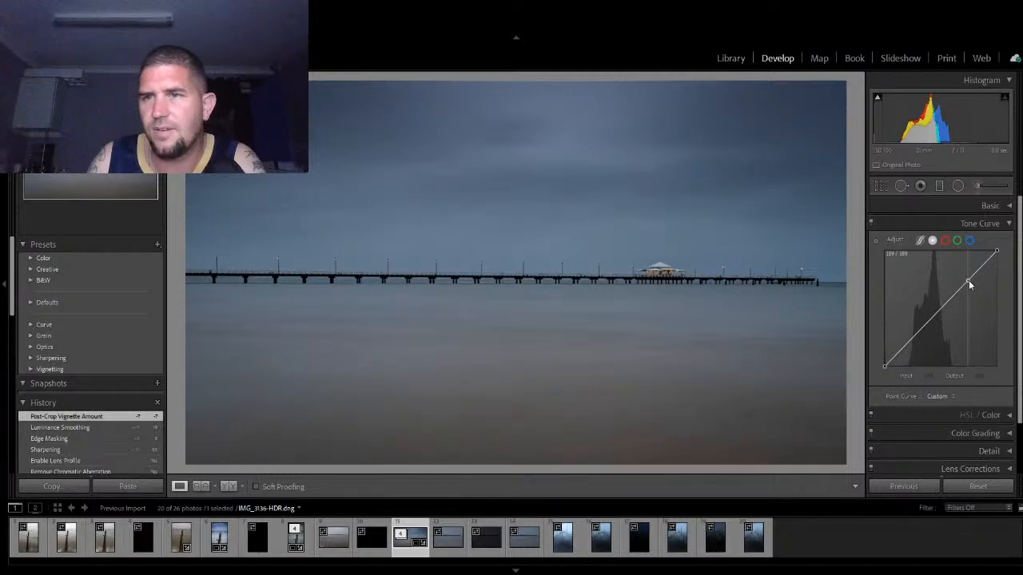
drag(968, 280, 966, 277)
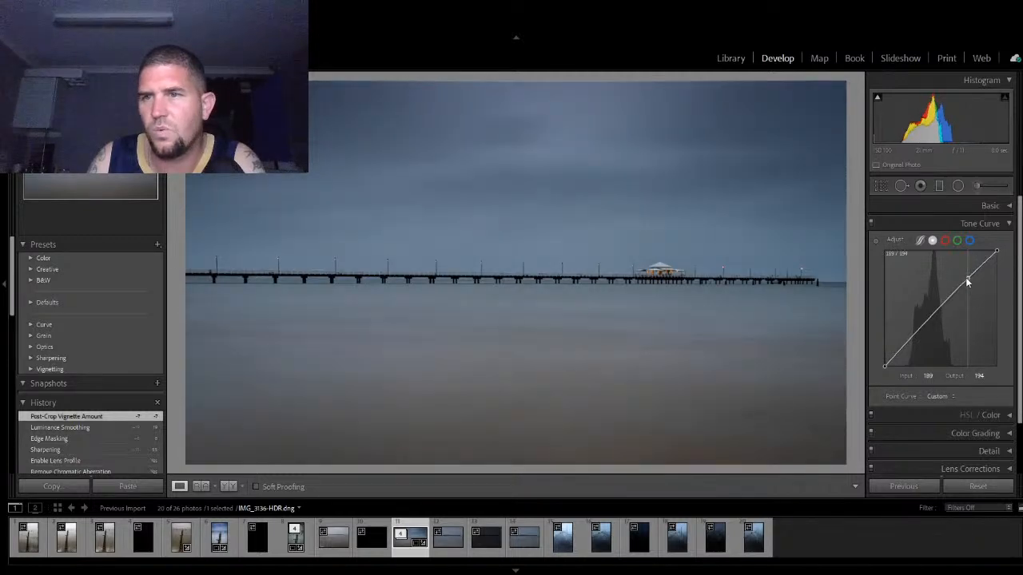
click(910, 341)
drag(915, 345, 913, 342)
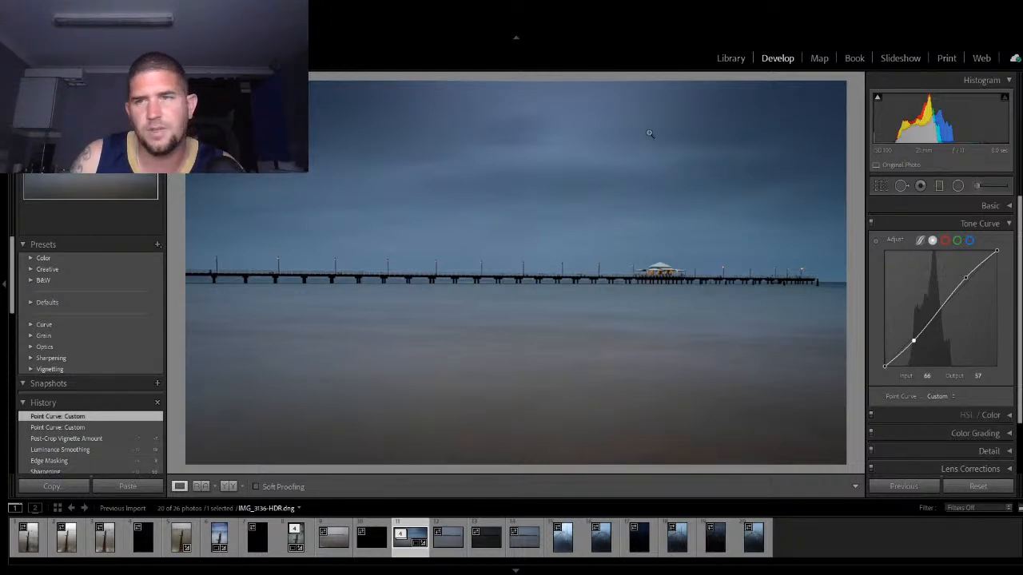
click(1003, 224)
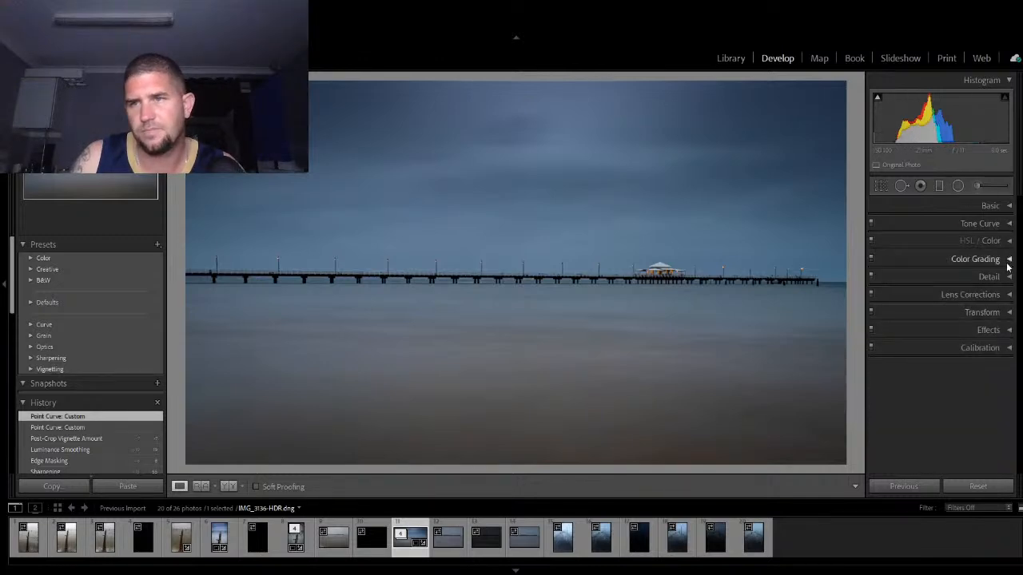
click(1004, 279)
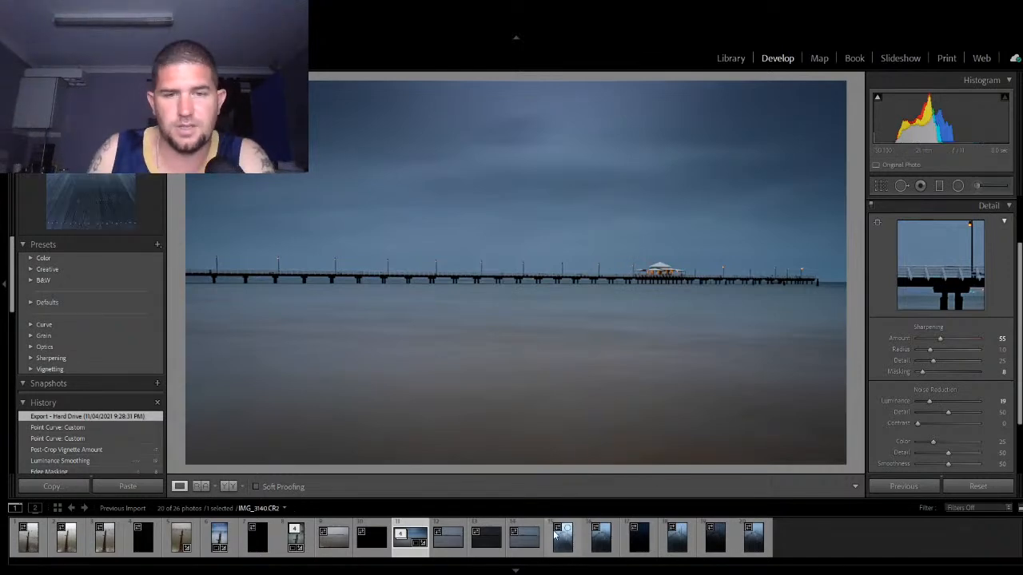
Step: Merge the three bracketed shots of the pier pavilion, including IMG_3139.CR2, into an HDR photo and check the pavilion up close
click(529, 551)
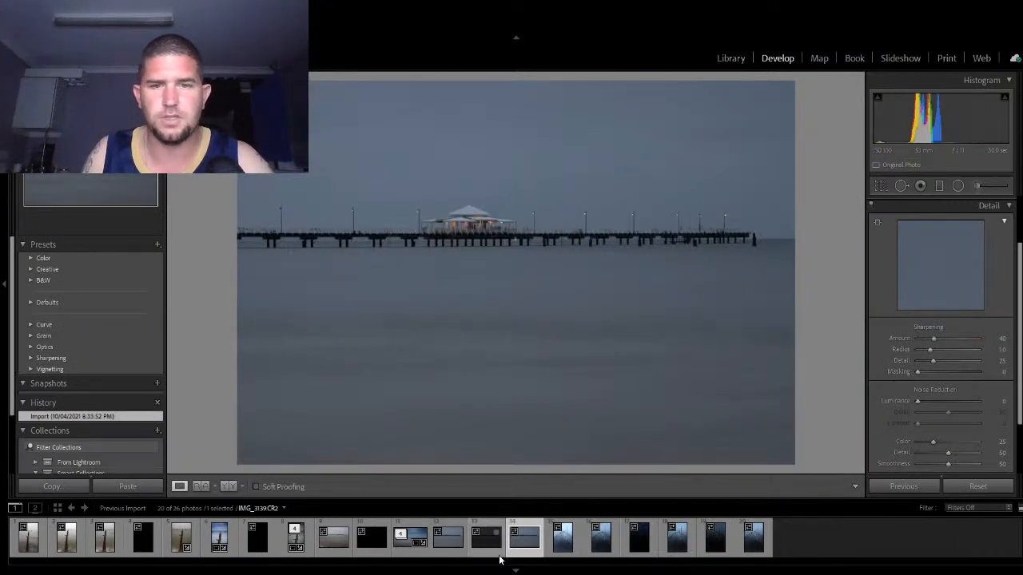
ctrl+click(481, 553)
ctrl+click(424, 551)
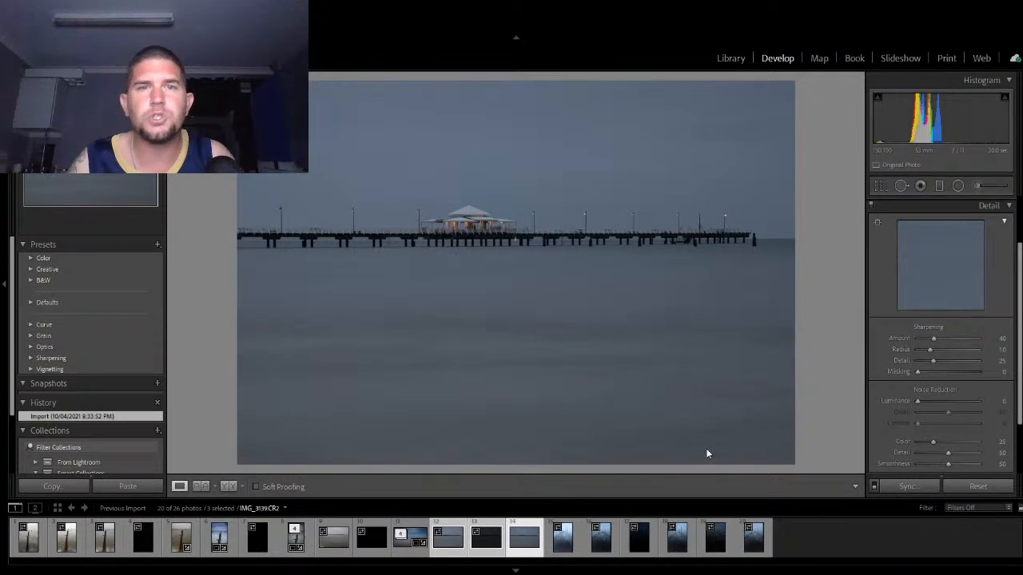
click(707, 454)
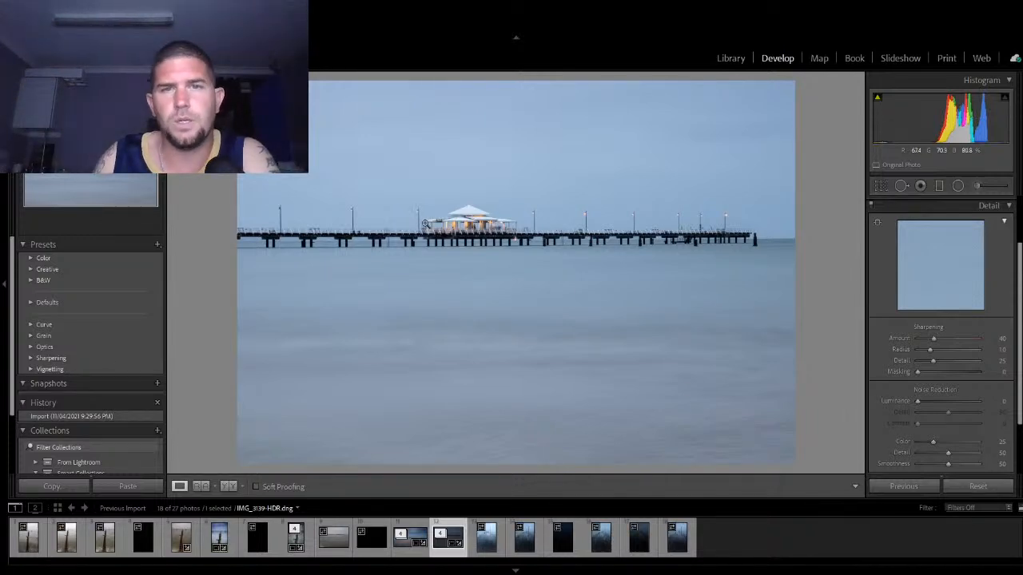
click(461, 231)
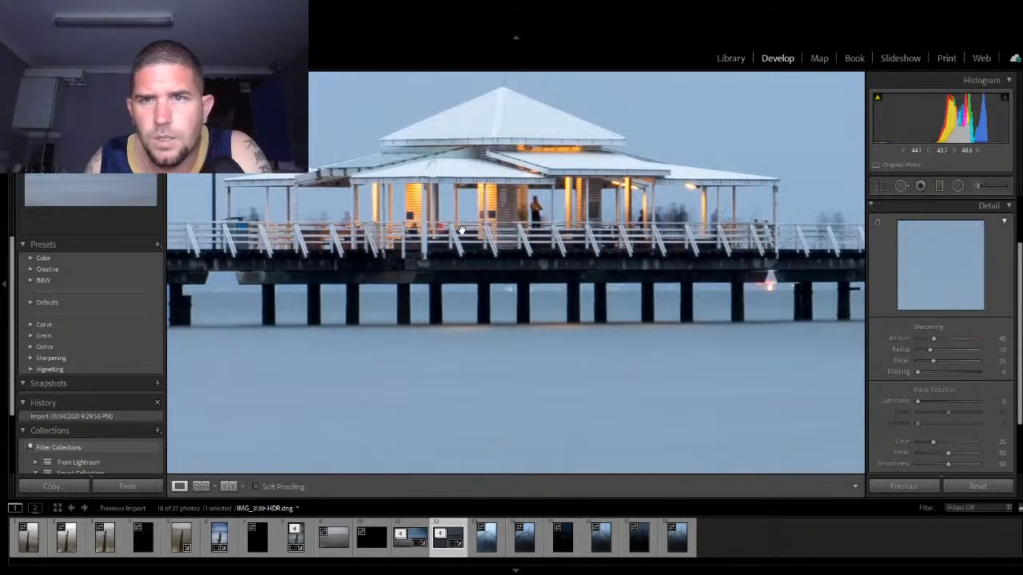
click(461, 231)
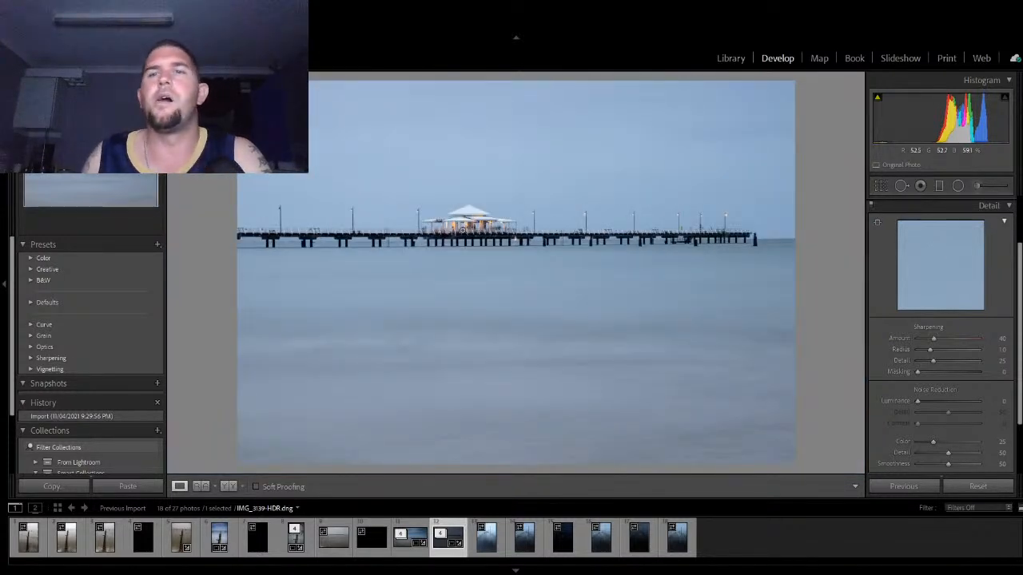
Step: Crop the pavilion HDR photo to 16 x 9, shifting the image down in the frame to keep more sky
click(939, 185)
click(881, 186)
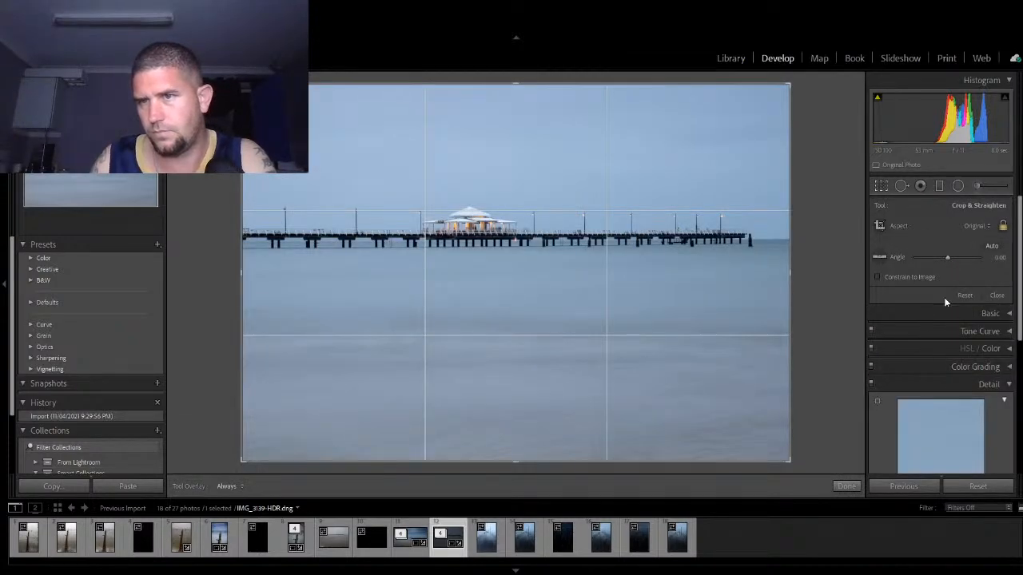
click(908, 368)
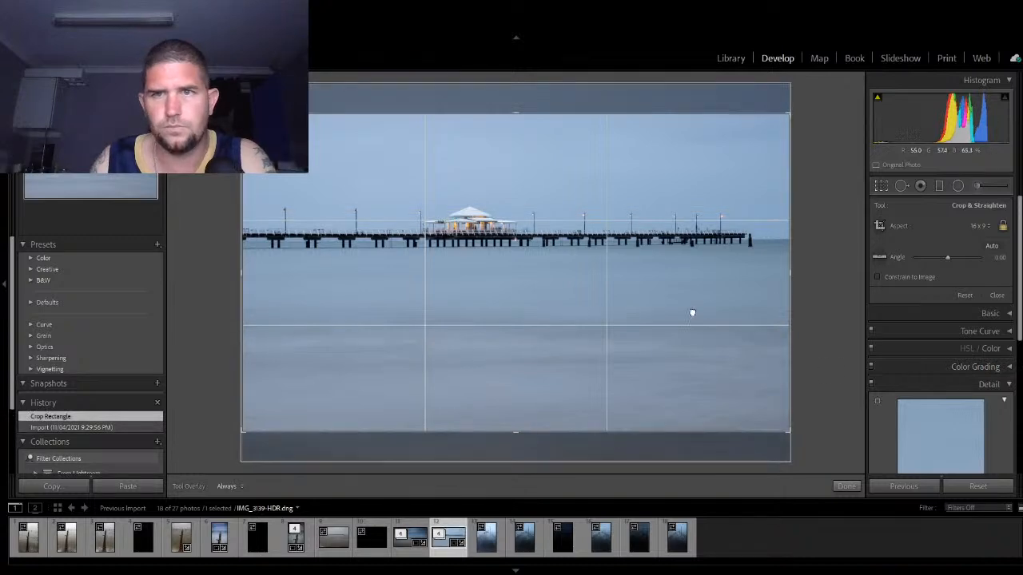
drag(692, 311, 703, 370)
click(846, 485)
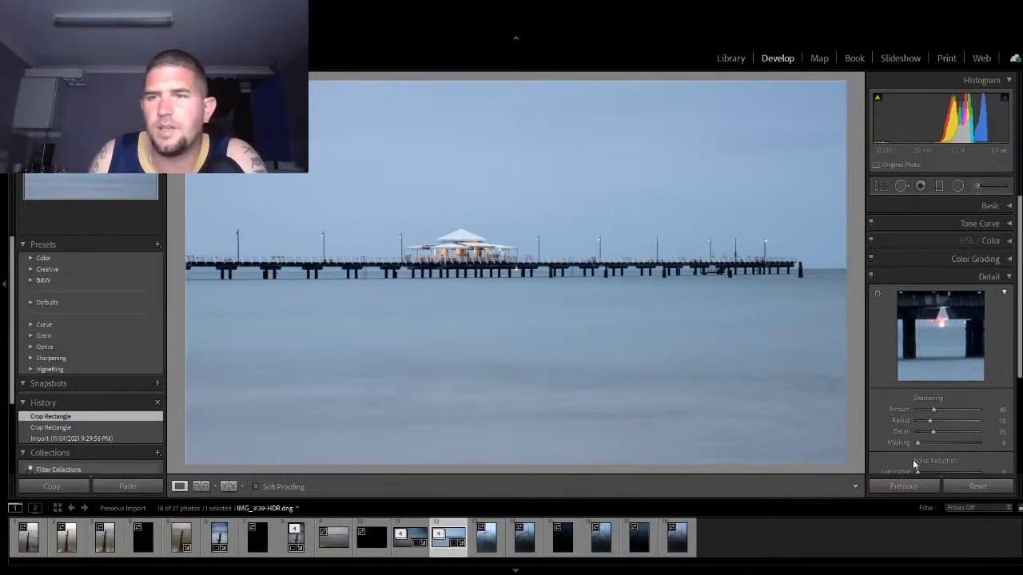
Step: Add a graduated filter from the photo's top edge to the lower water, with Exposure -0.84, Contrast 6, Highlights -16, Shadows -14, Whites -11 and Blacks -19
click(995, 207)
click(941, 185)
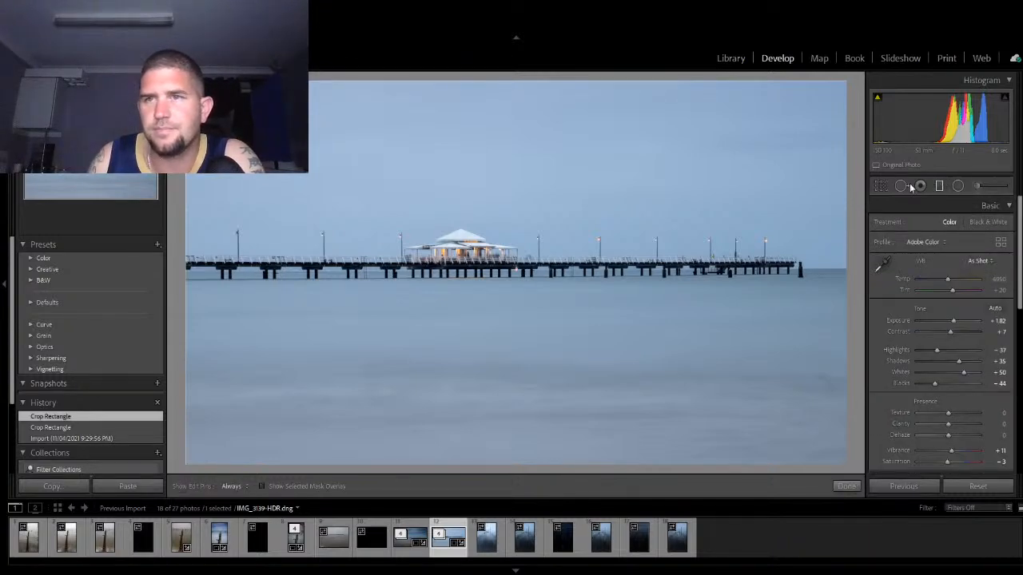
drag(503, 86, 500, 424)
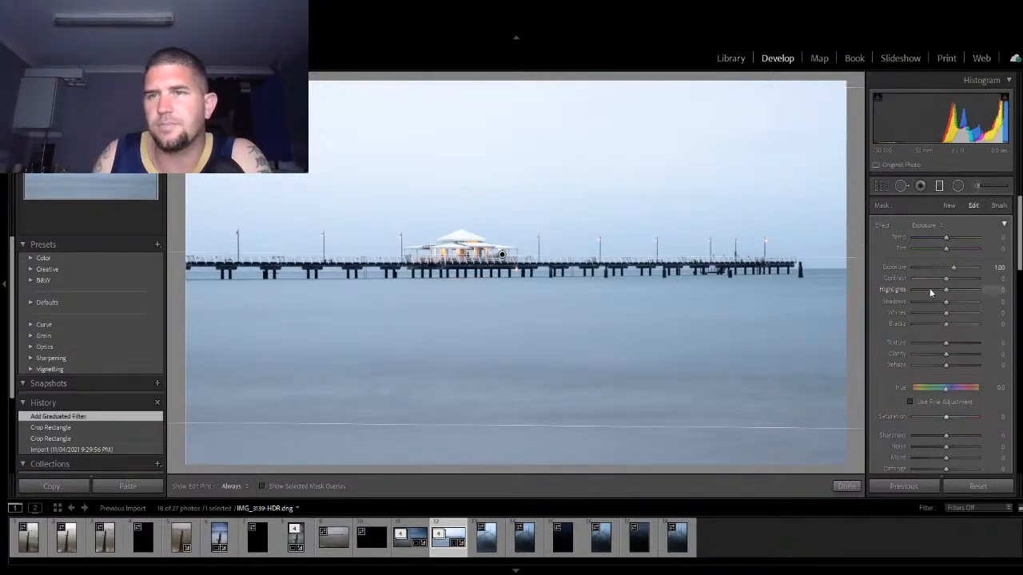
mouse_move(952, 270)
mouse_down()
mouse_move(935, 270)
mouse_move(948, 279)
mouse_up()
mouse_move(946, 290)
mouse_down()
mouse_move(939, 325)
mouse_move(941, 302)
mouse_up()
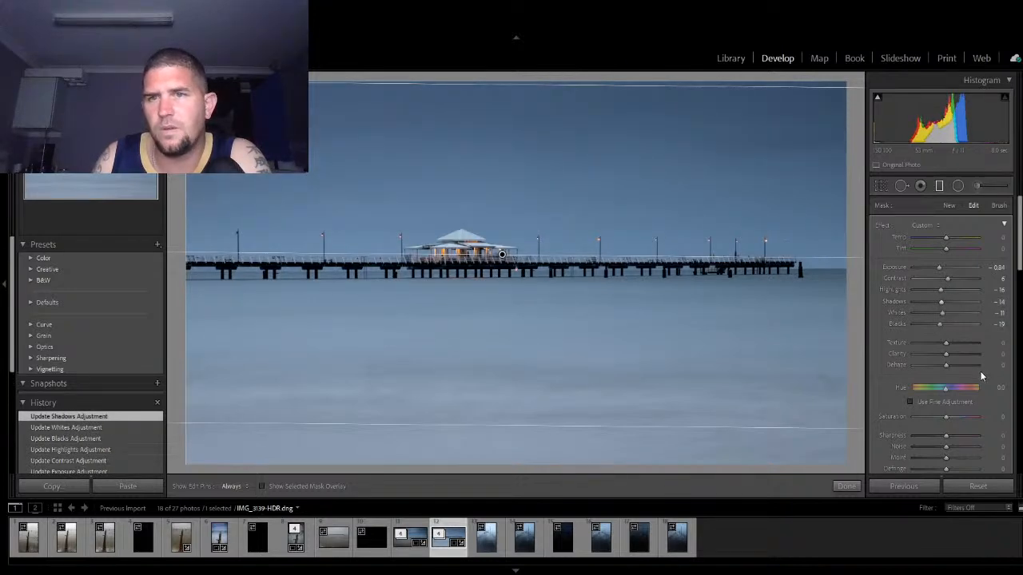
Step: Set the sky graduated filter's Saturation to 16, Texture to 18, Clarity to -16 and Dehaze to 16, and finish the filter
drag(948, 419, 952, 417)
drag(946, 343, 949, 368)
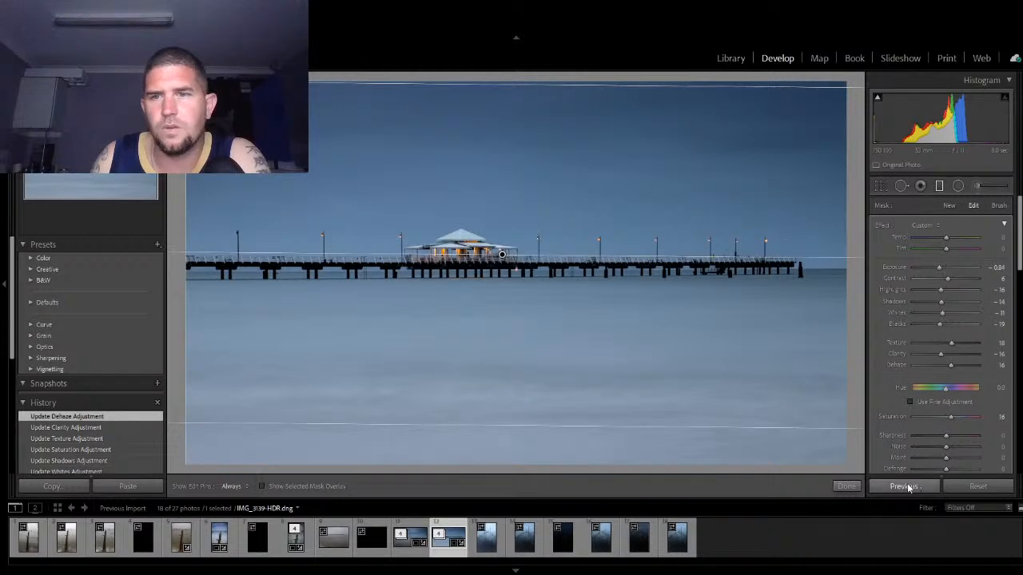
click(853, 487)
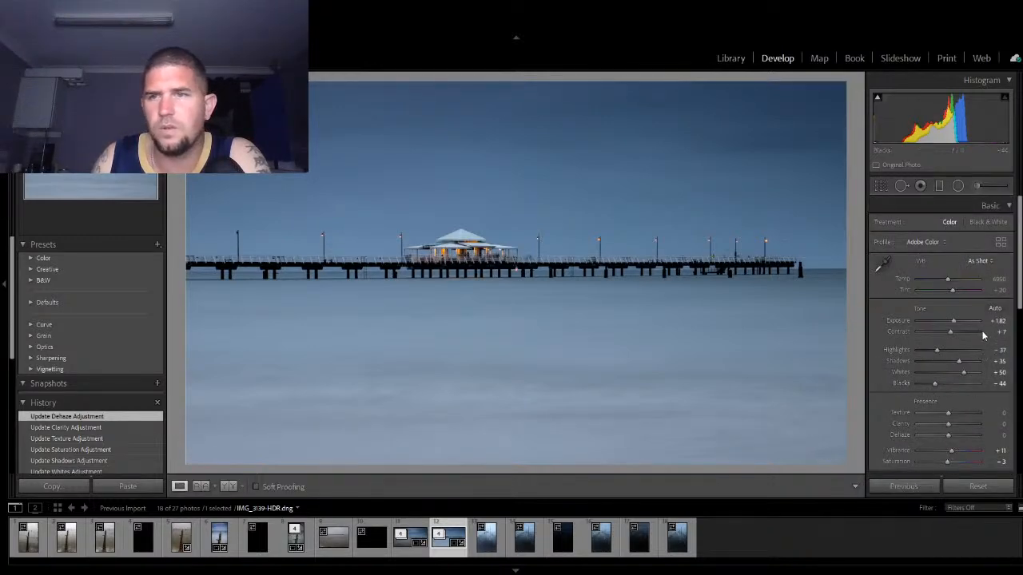
Step: Add a graduated filter up from the bottom edge: Exposure -0.50, Highlights -28, Shadows -11, Whites -9, Blacks -19, Texture 14, Clarity -16, Dehaze 11
click(939, 186)
drag(522, 461, 516, 197)
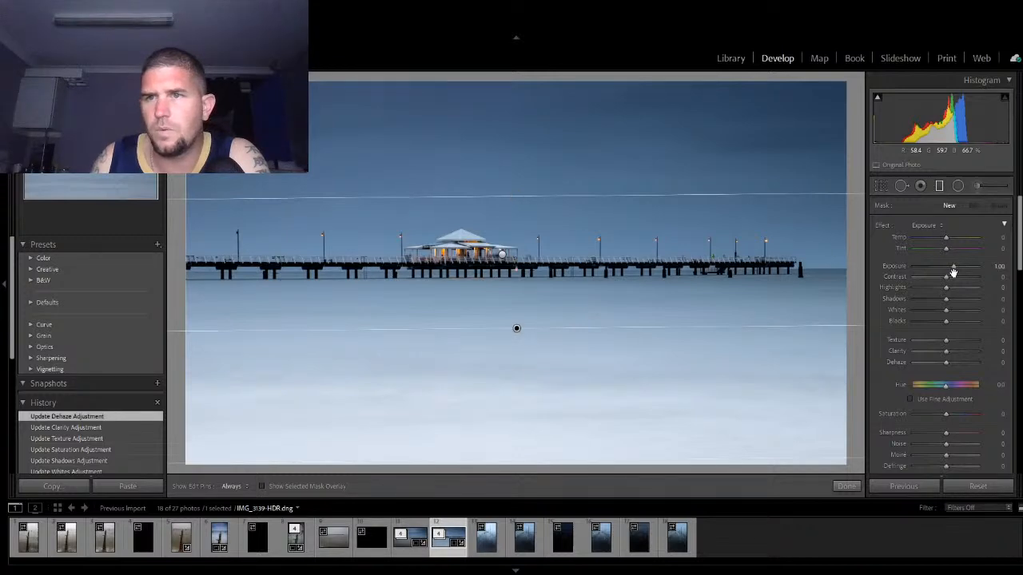
drag(948, 274, 945, 276)
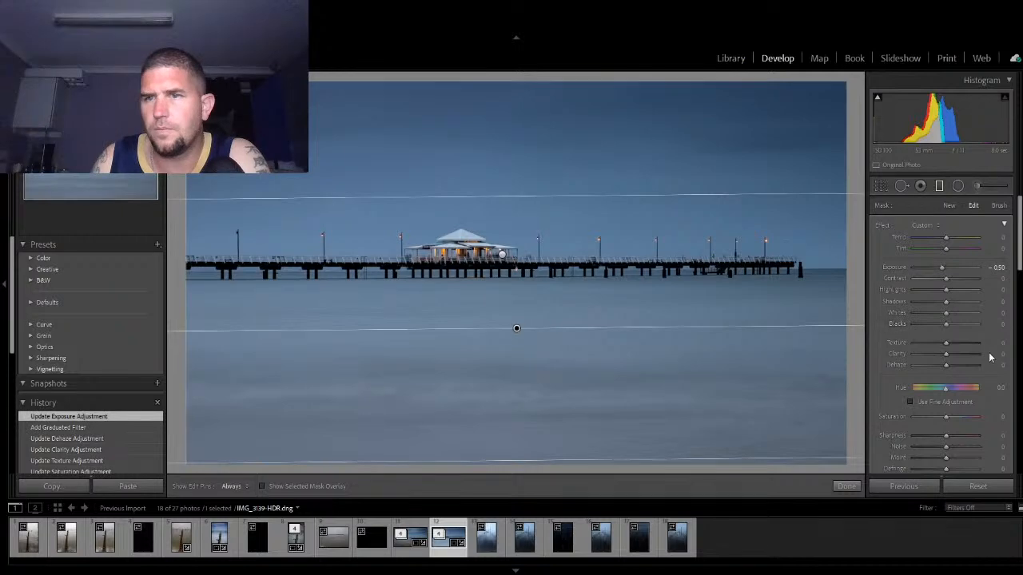
drag(938, 345, 951, 363)
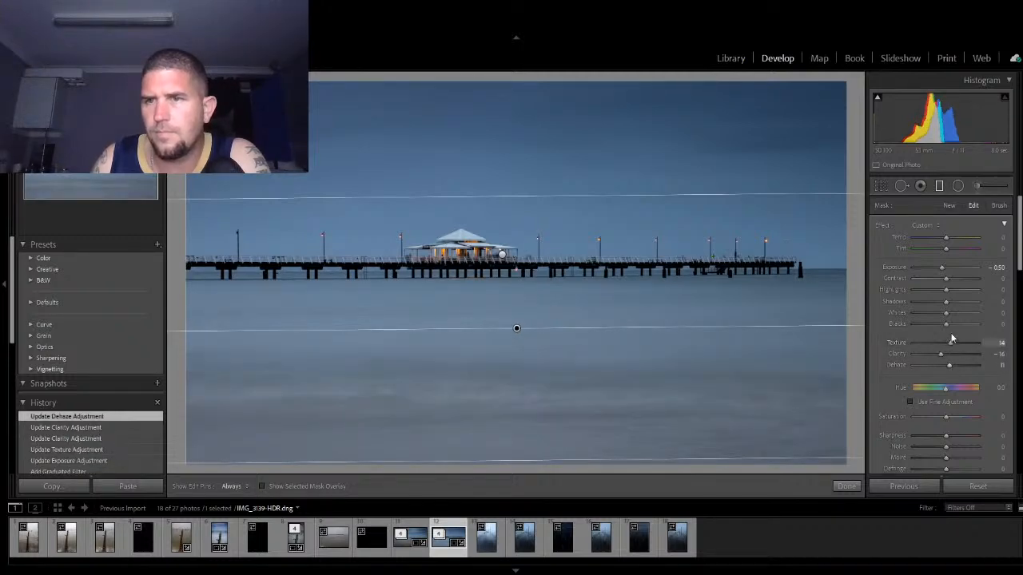
drag(947, 325, 936, 297)
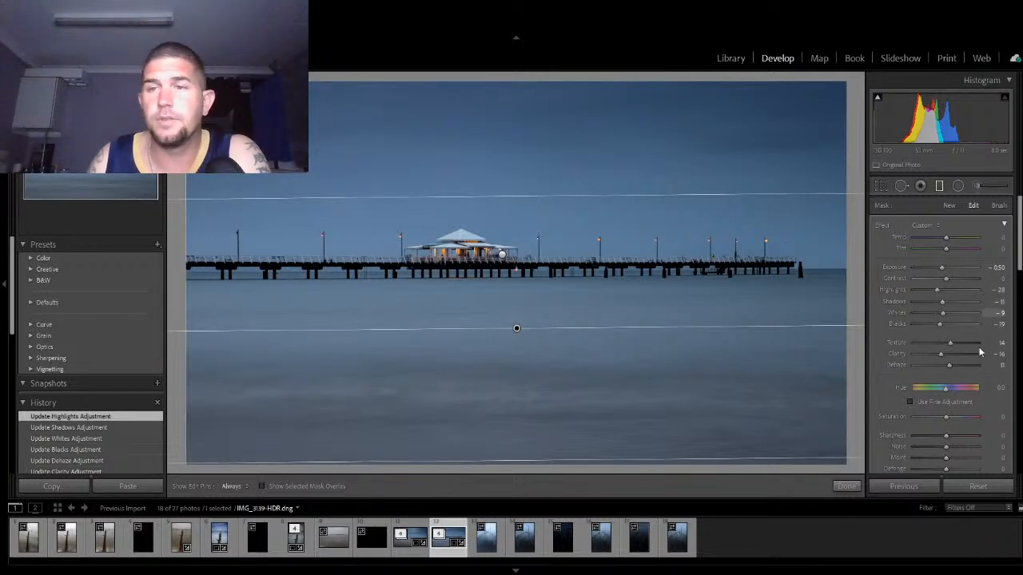
click(848, 487)
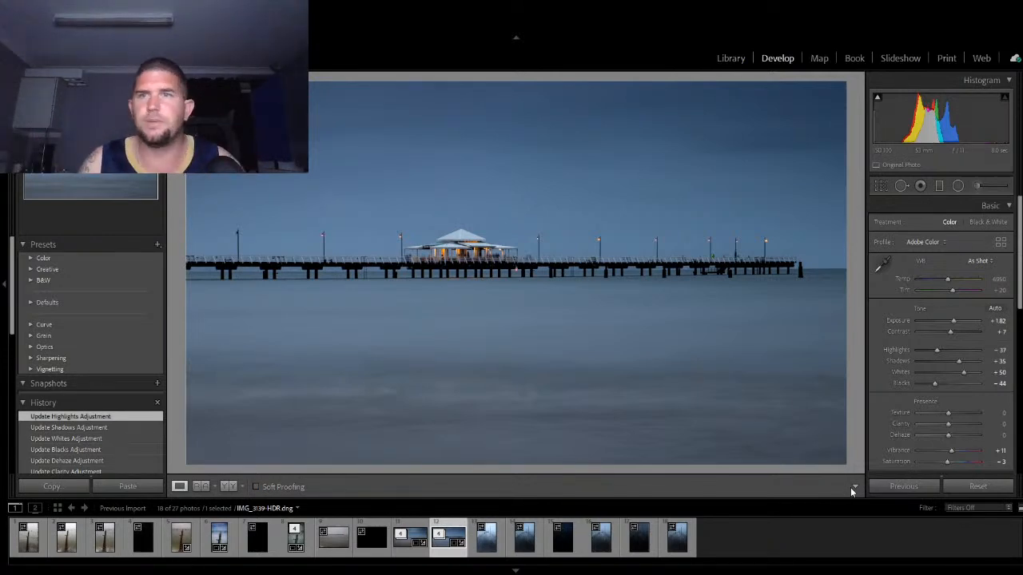
Step: Tighten the 16 x 9 crop around the pavilion so the frame ends within the pier, cutting off its far end
click(879, 186)
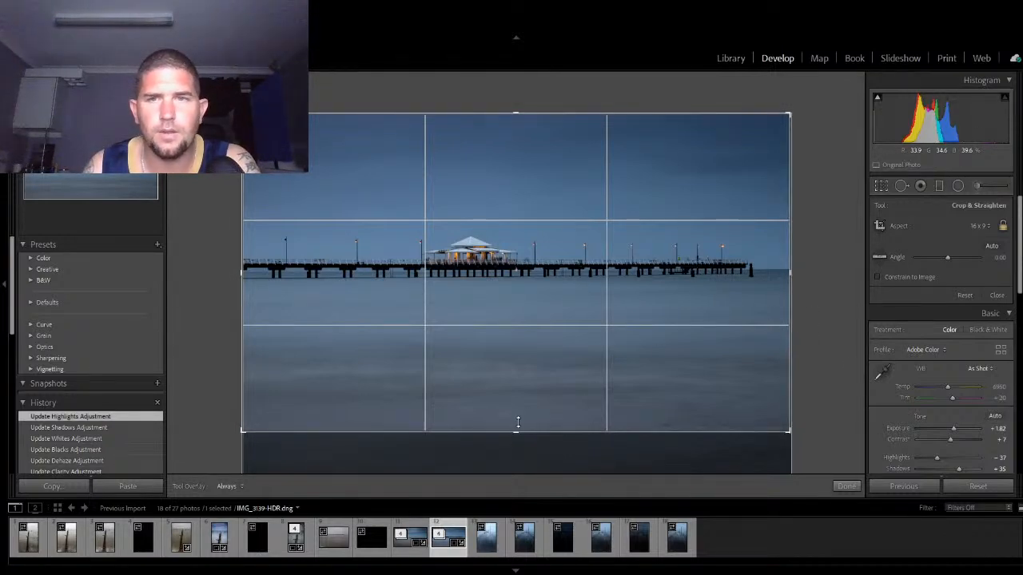
drag(518, 422, 516, 417)
mouse_move(591, 329)
mouse_down()
mouse_move(583, 328)
mouse_move(614, 327)
mouse_move(605, 326)
mouse_up()
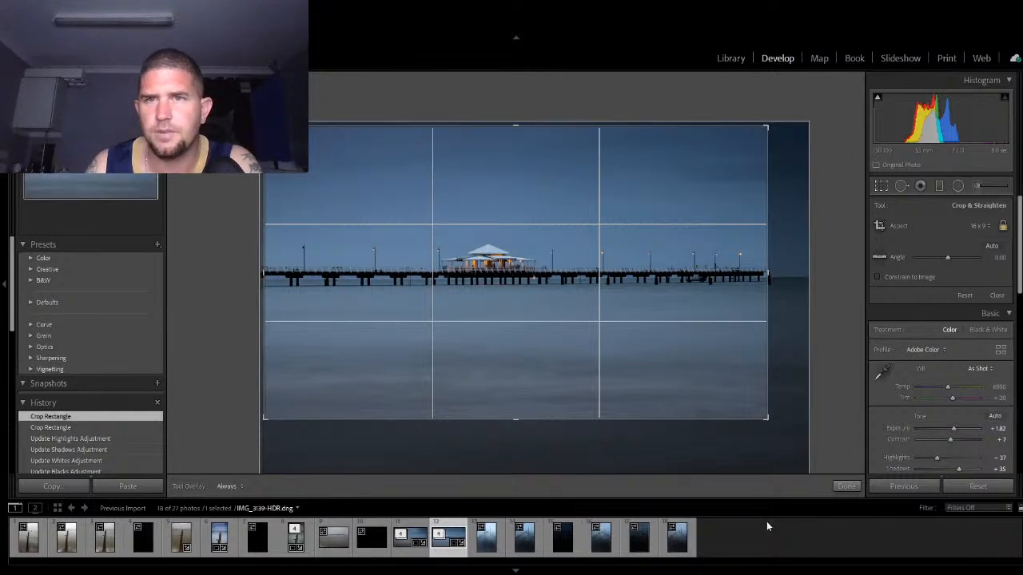
click(845, 487)
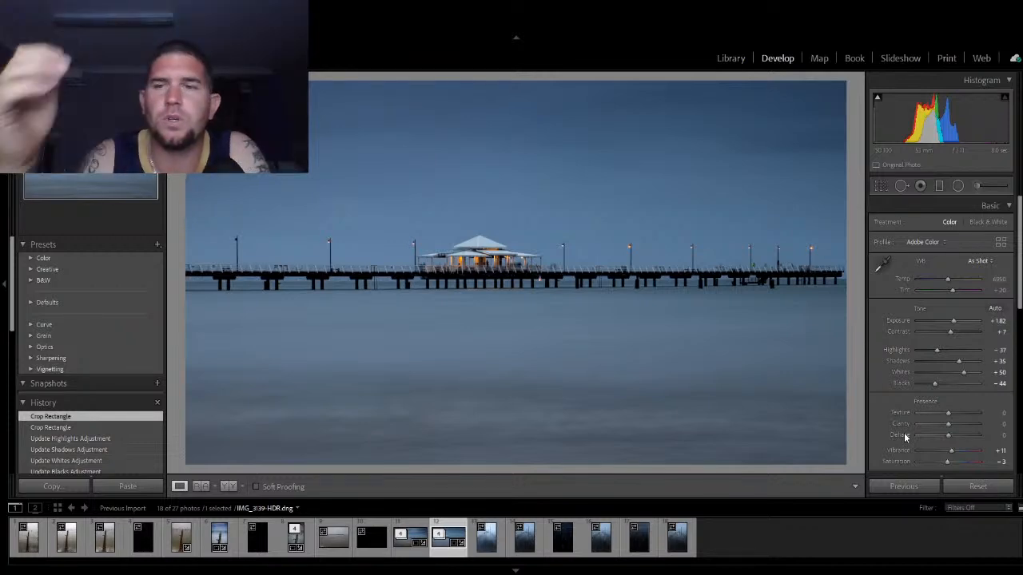
Step: Rework the 16 x 9 crop so the pier's far end is inside the frame, trimming only slightly around the scene
click(881, 186)
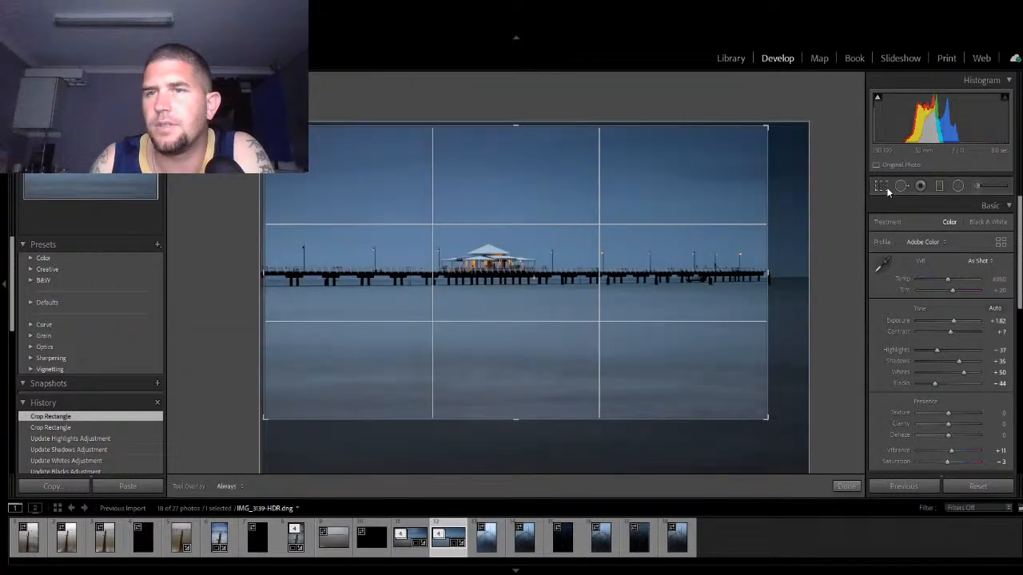
drag(698, 325, 658, 335)
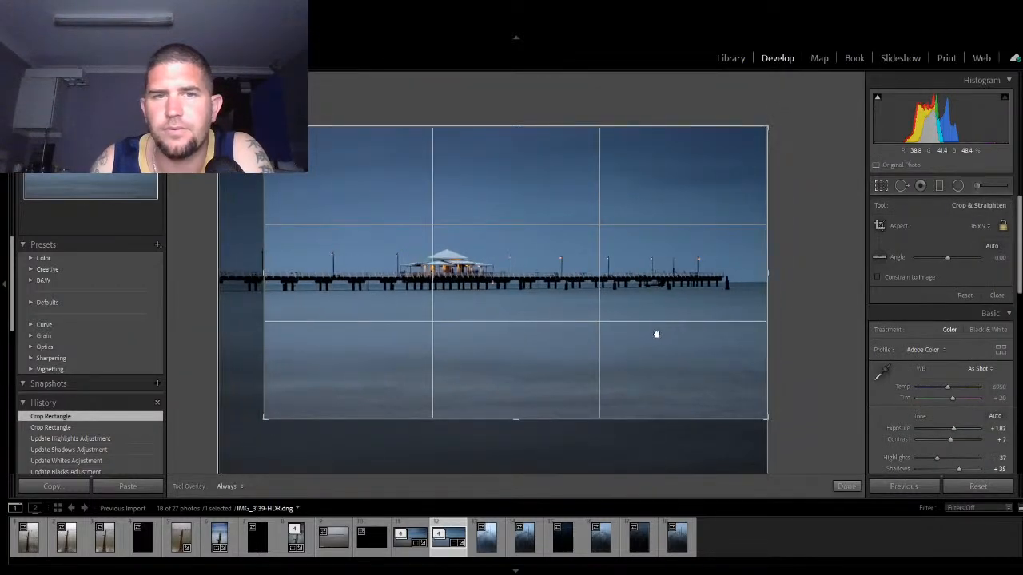
mouse_move(249, 423)
mouse_down()
mouse_move(255, 408)
mouse_move(253, 418)
mouse_up()
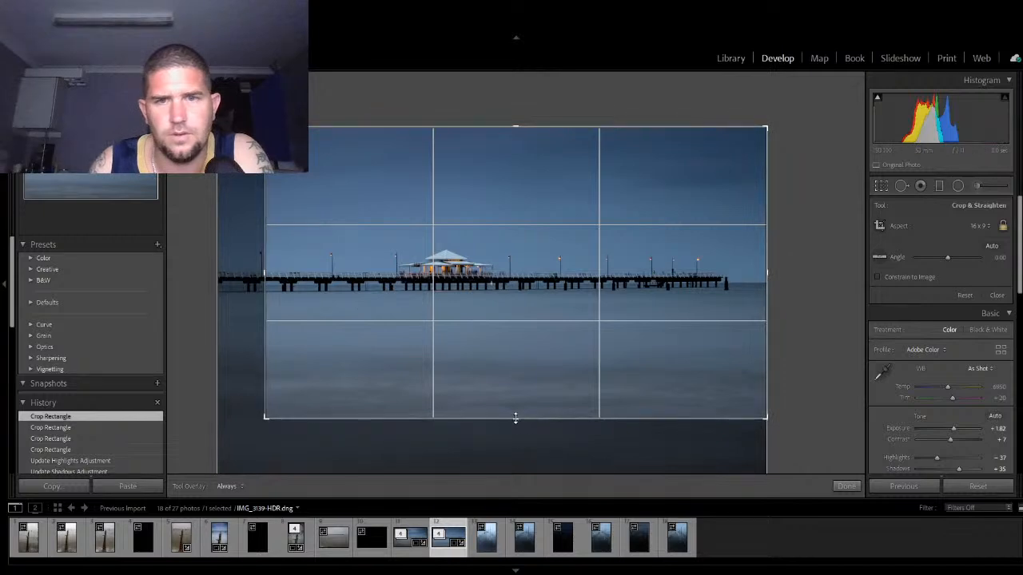
drag(264, 419, 231, 440)
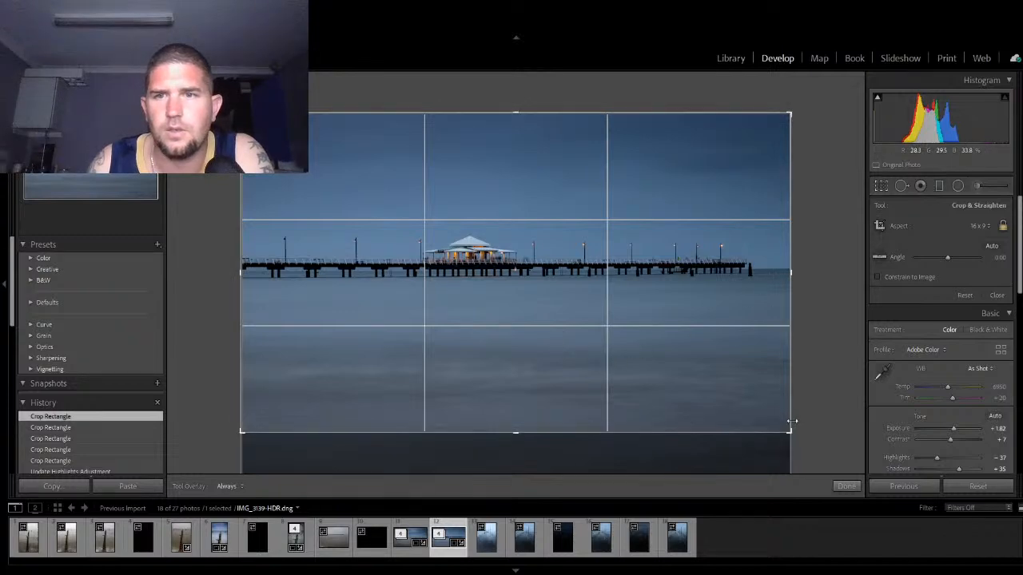
drag(790, 432, 781, 426)
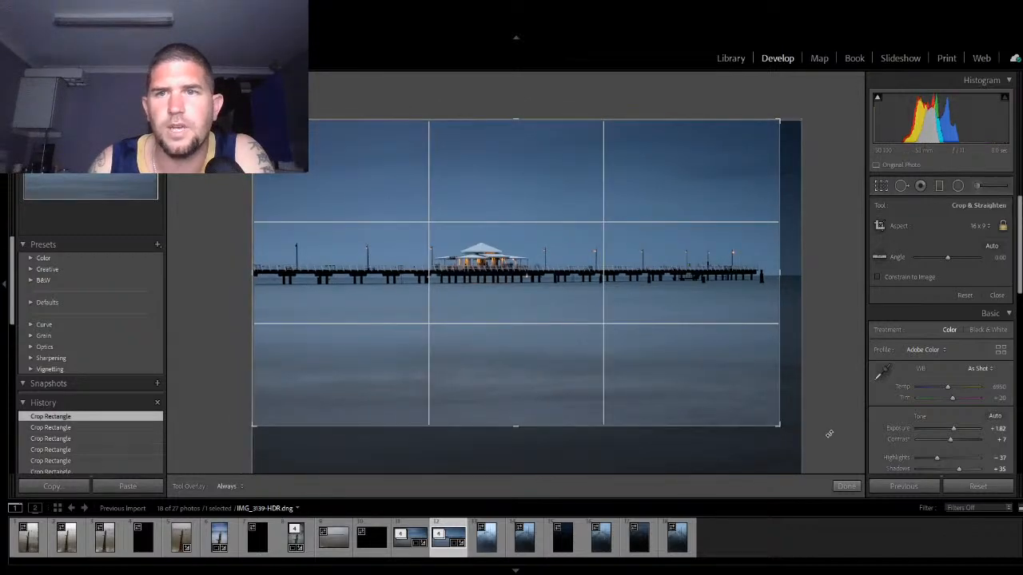
click(846, 487)
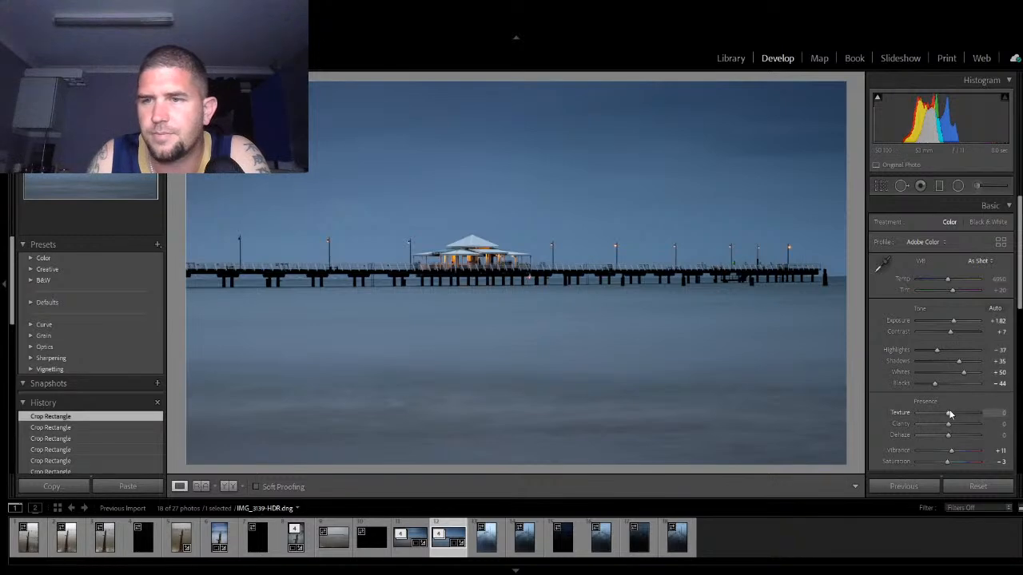
Step: Set the whole photo's Texture to +11, Clarity to -16, Dehaze to +14, Blacks to -37 and Whites to +44
drag(948, 413, 954, 442)
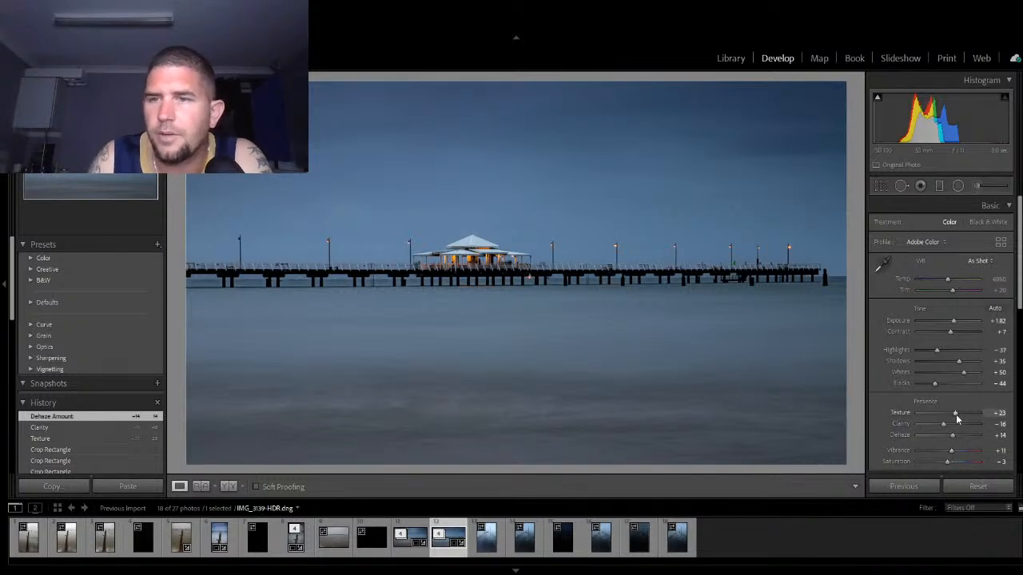
drag(955, 415, 950, 414)
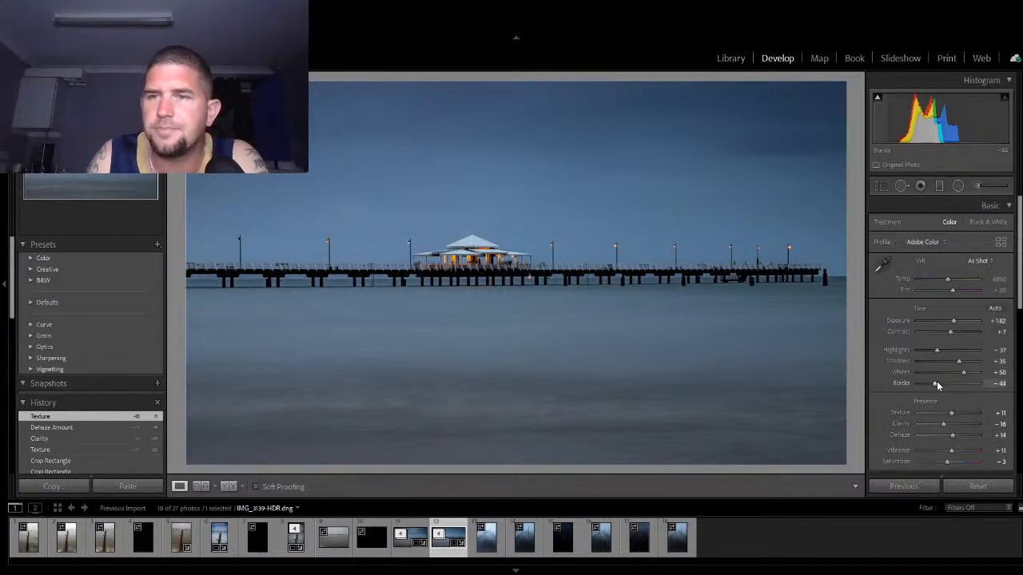
drag(932, 387, 963, 377)
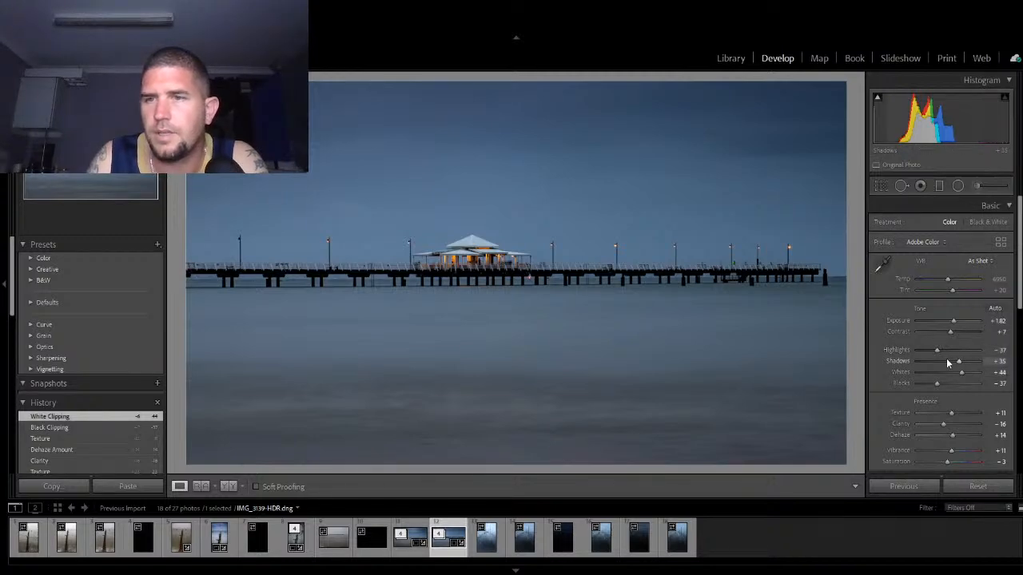
Step: Try the pavilion photo in black and white and return it to colour
click(988, 224)
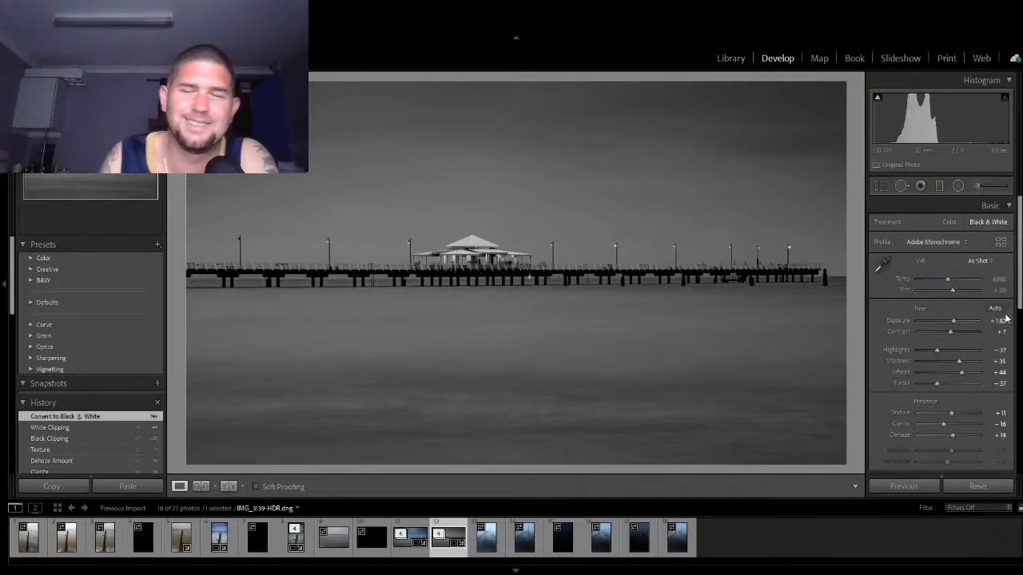
click(950, 222)
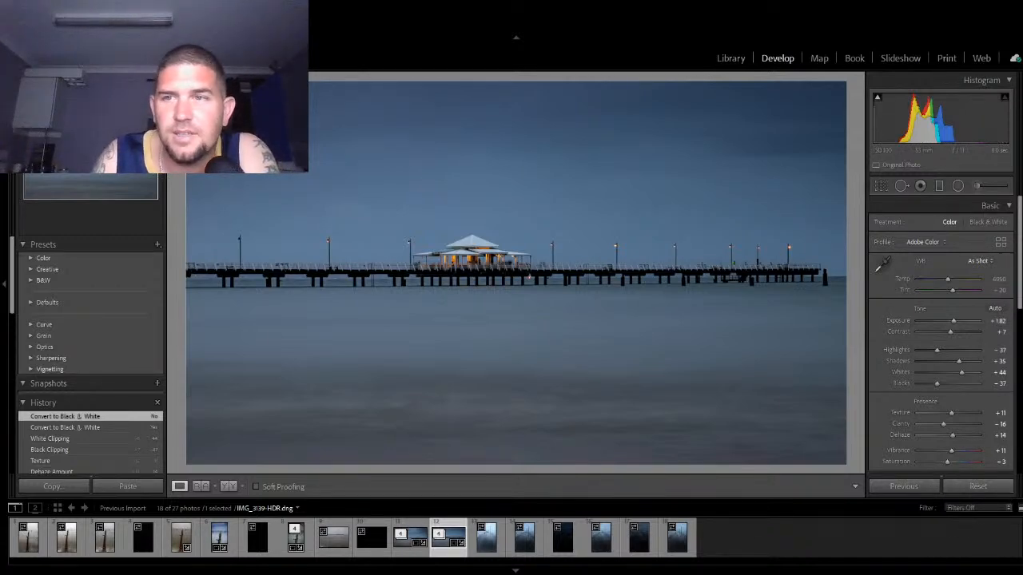
Step: Remove chromatic aberration and enable lens profile corrections for the pavilion photo
click(1000, 206)
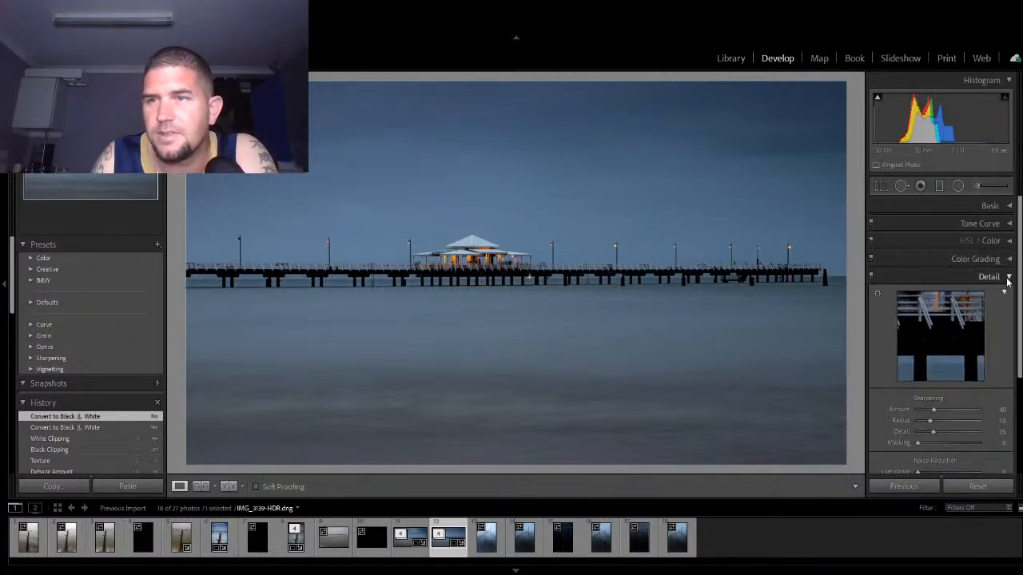
click(1008, 277)
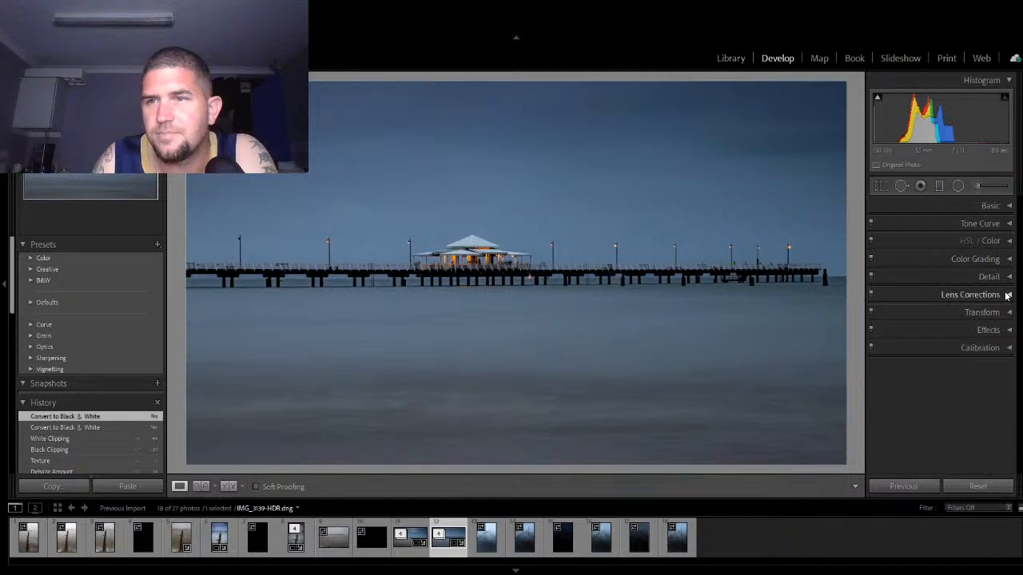
click(1005, 295)
click(877, 306)
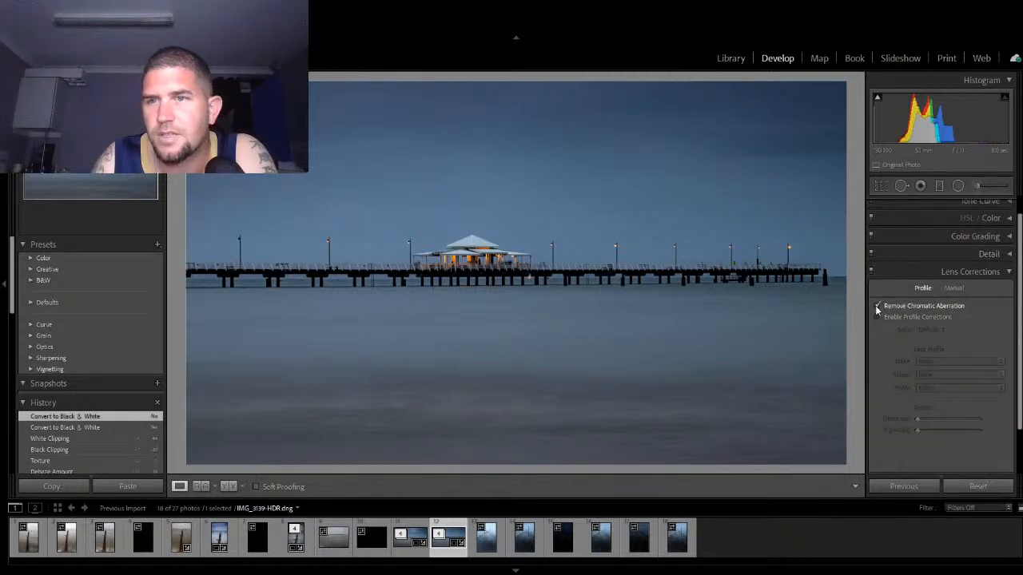
click(877, 318)
click(1008, 271)
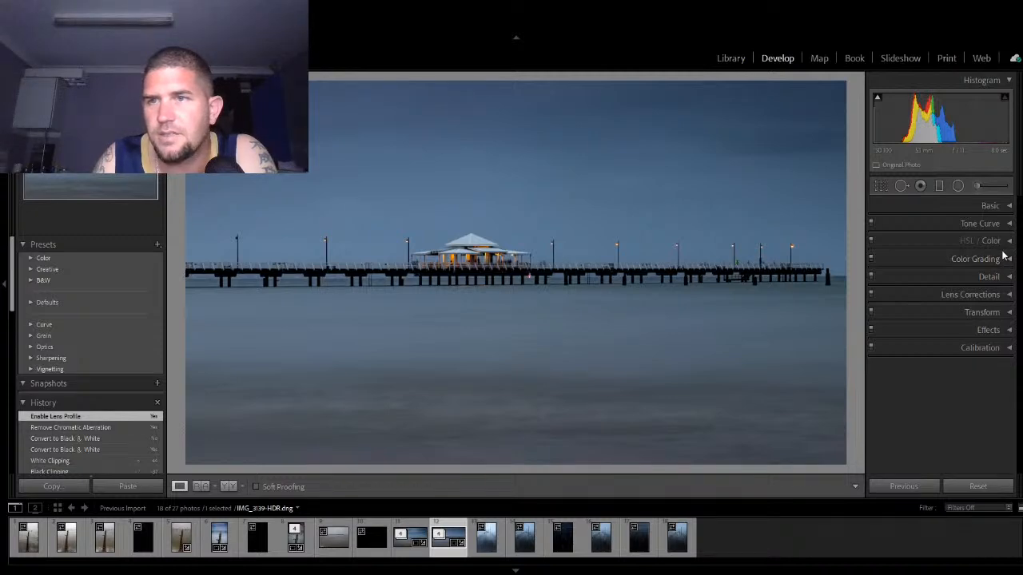
Step: Shape the RGB point curve into a gentle S, mapping highlights at input 178 to output 193 and shadows at 77 to 68
click(999, 226)
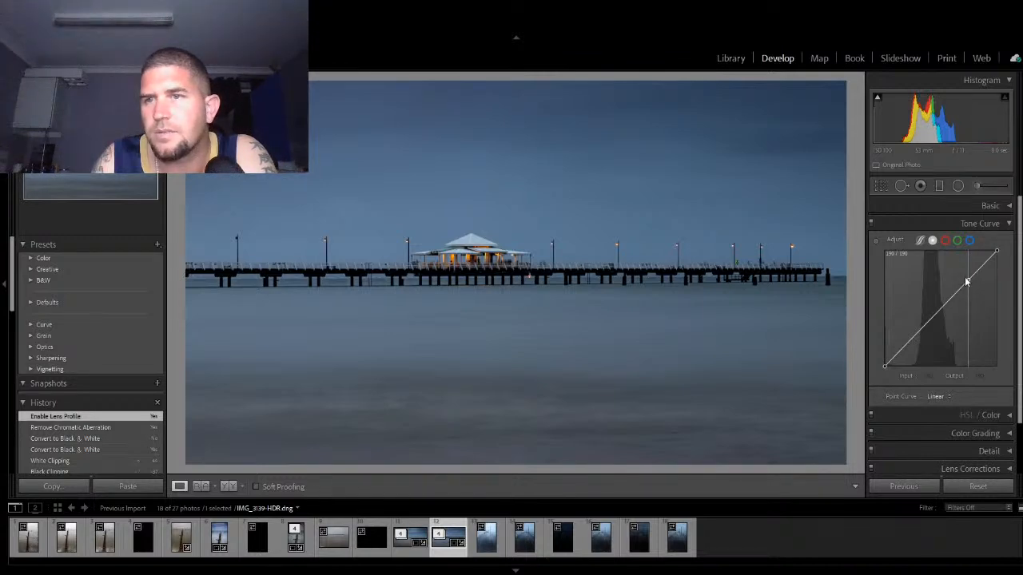
drag(966, 281, 965, 276)
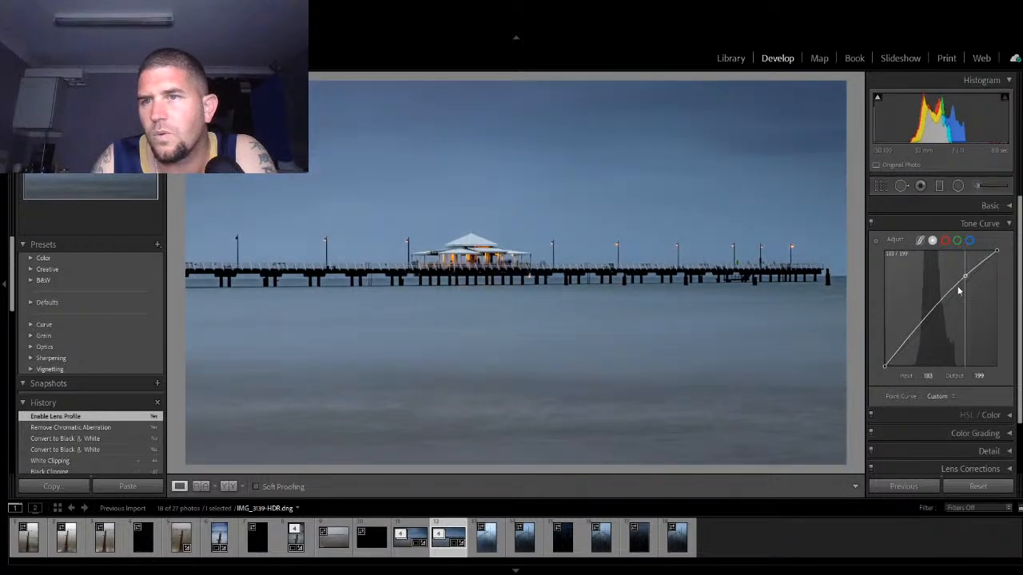
drag(916, 330, 920, 341)
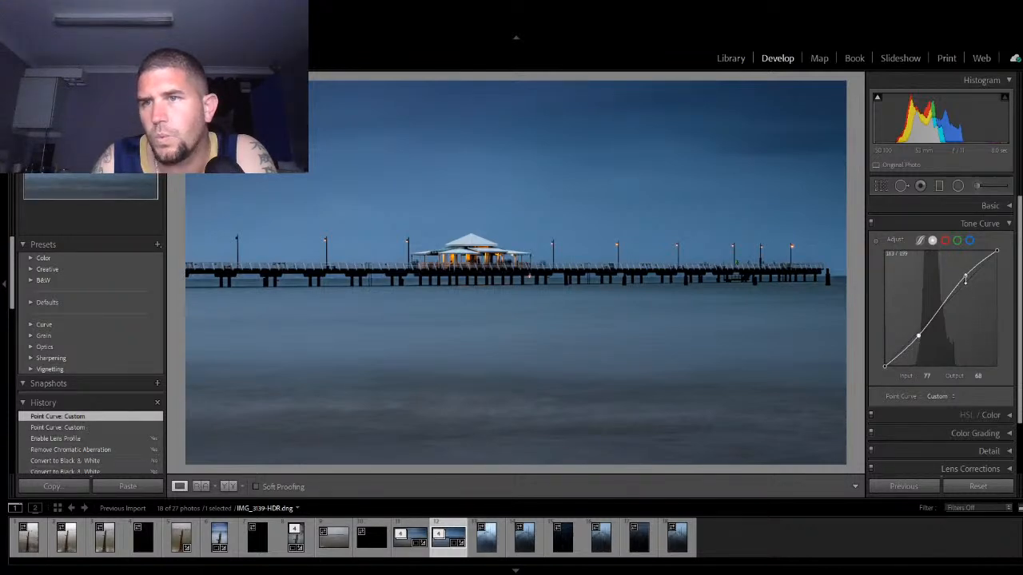
drag(966, 279, 962, 279)
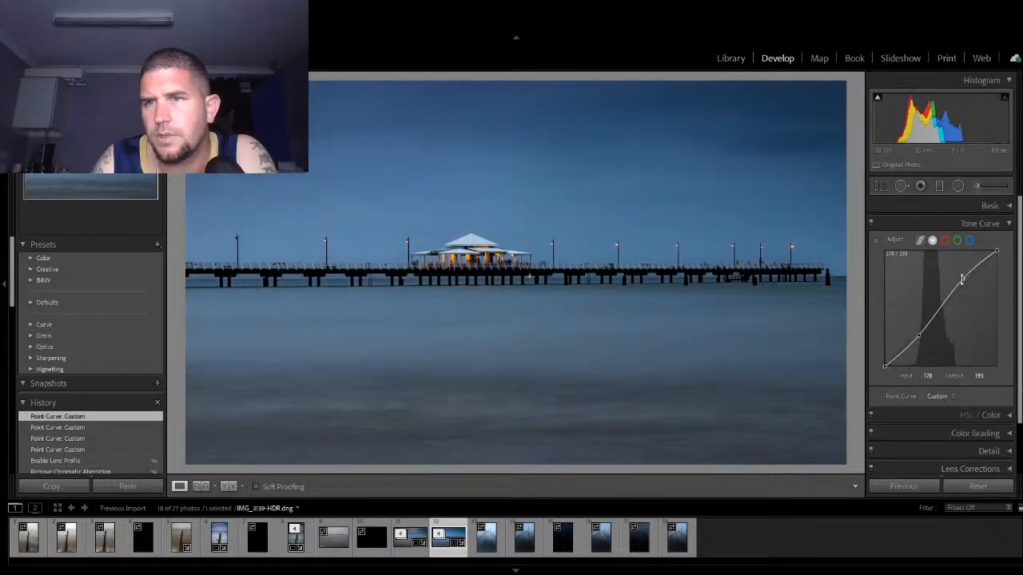
Step: Shape the red channel curve into a slight S, raising the highlights and lowering the shadows
click(945, 239)
drag(967, 281, 968, 278)
drag(912, 339, 912, 341)
Step: Shape the green channel curve into an S, mapping highlights at input 185 to output 196 and shadows at 60 to 52
click(958, 240)
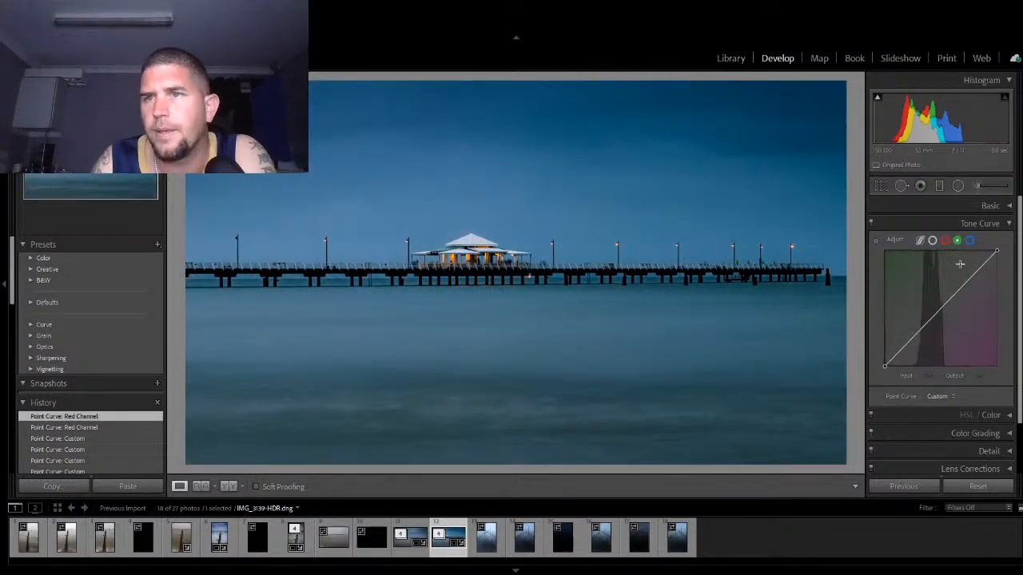
drag(968, 282, 965, 278)
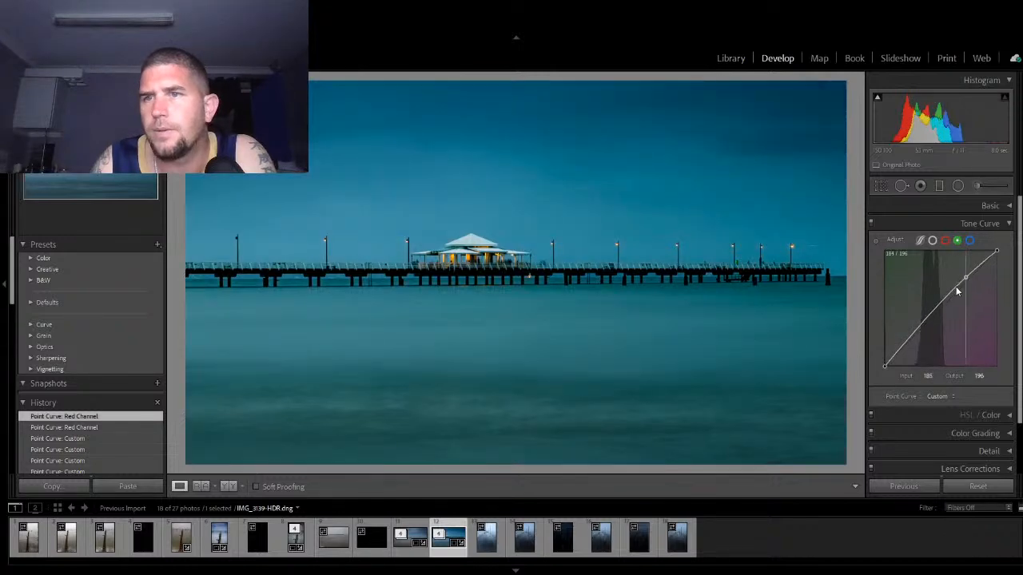
drag(913, 343, 913, 346)
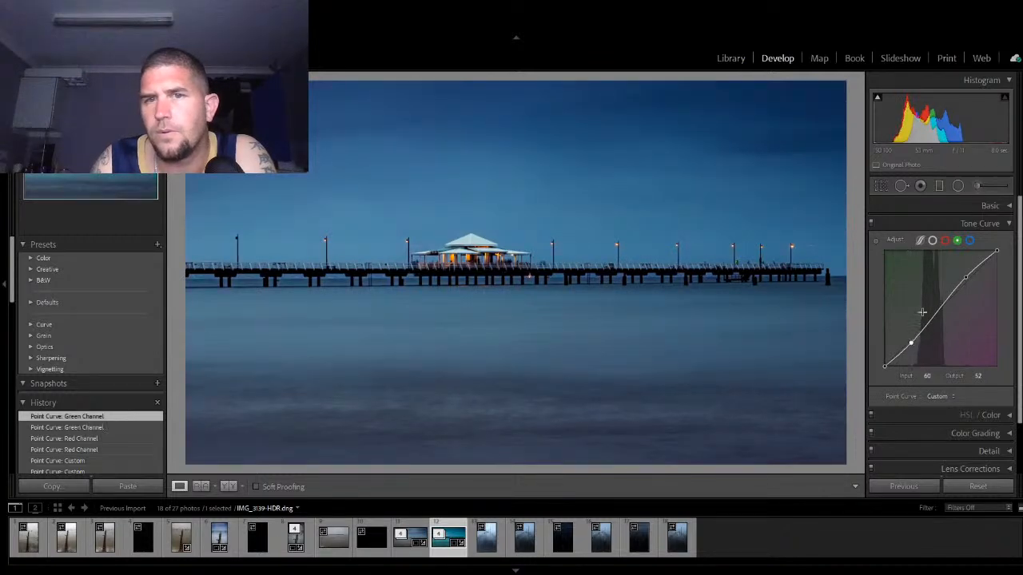
Step: Shape the blue channel curve into an S, mapping highlights at input 184 to output 195 and shadows at 62 to 49
click(969, 239)
drag(964, 274, 965, 278)
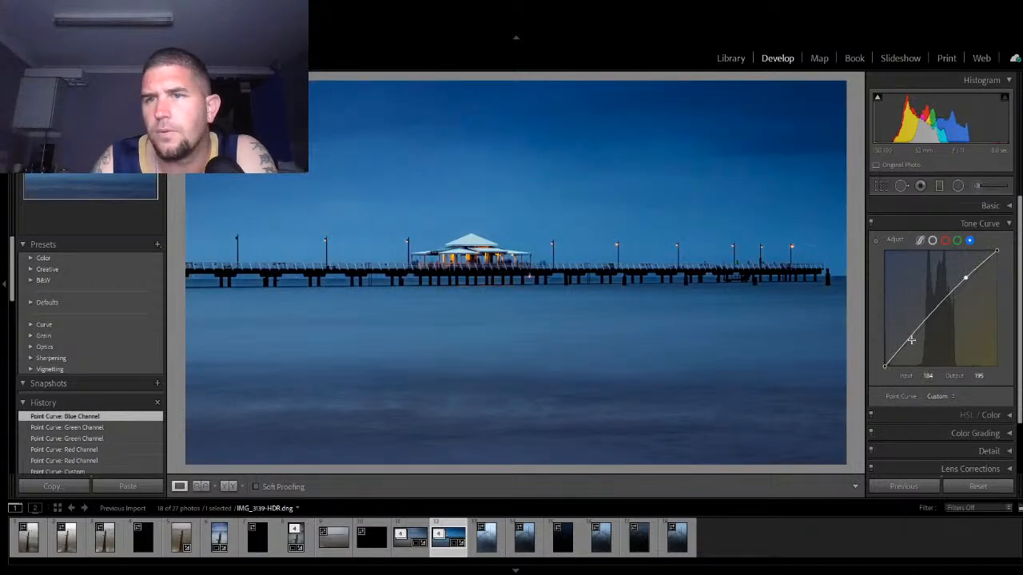
drag(912, 336, 912, 347)
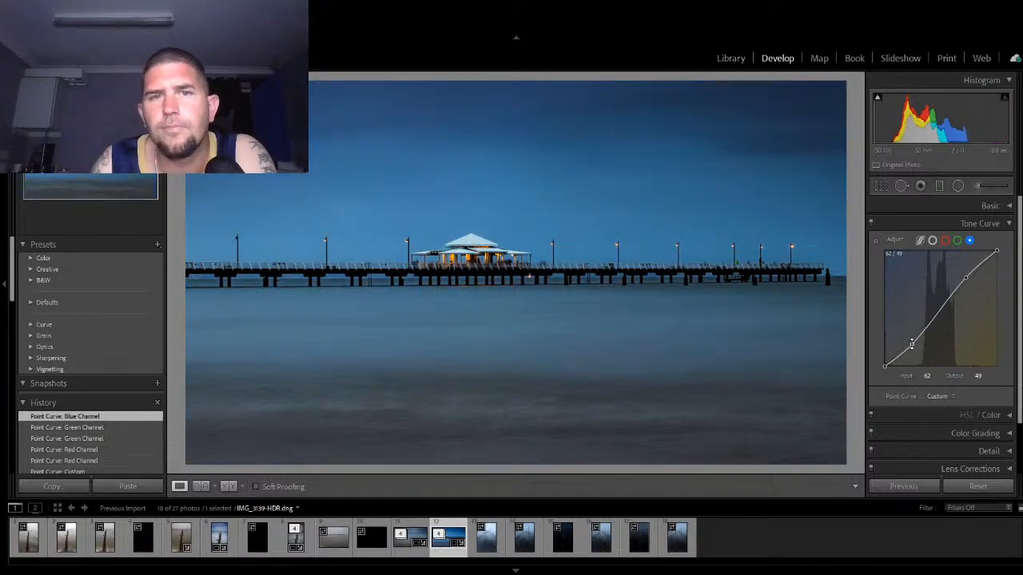
click(1005, 225)
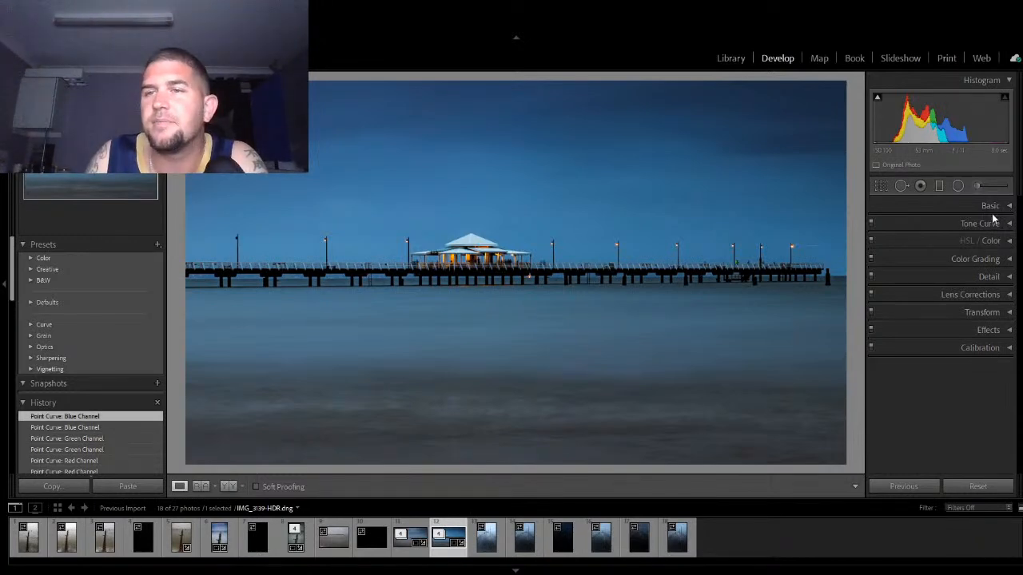
Step: Convert the pier photo to the Black & White treatment, comparing it once with the colour version
click(993, 213)
click(996, 222)
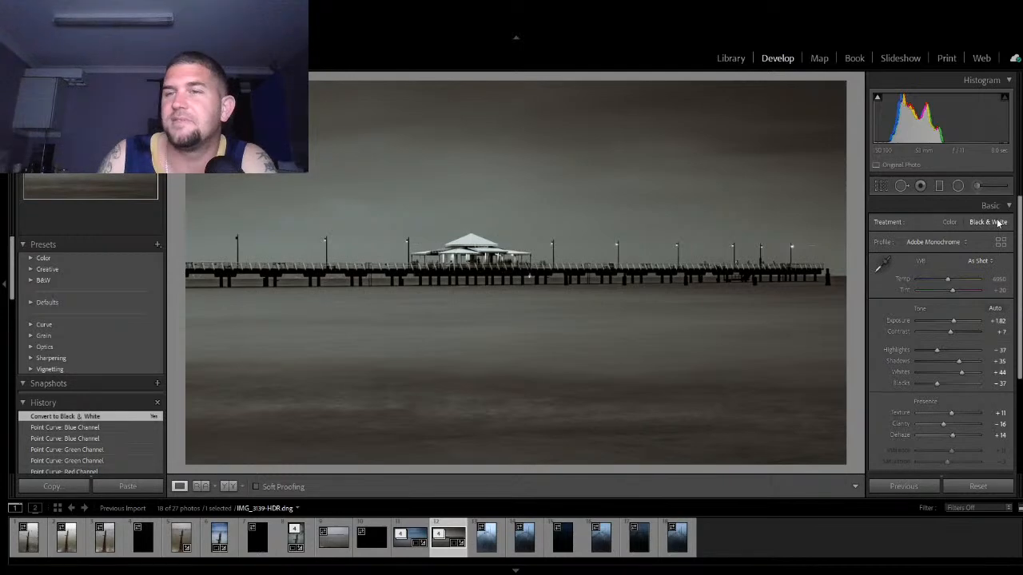
click(950, 223)
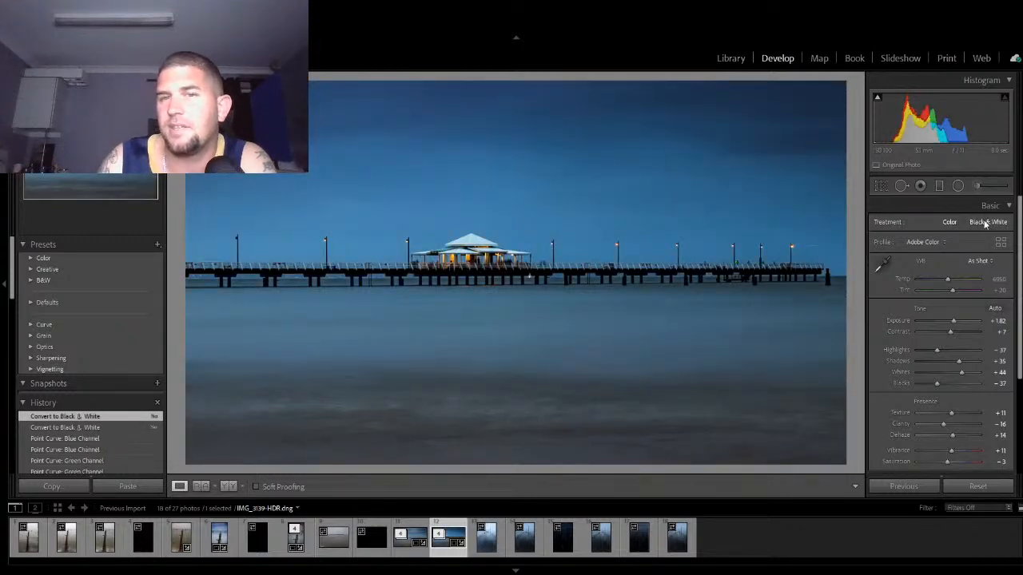
click(986, 223)
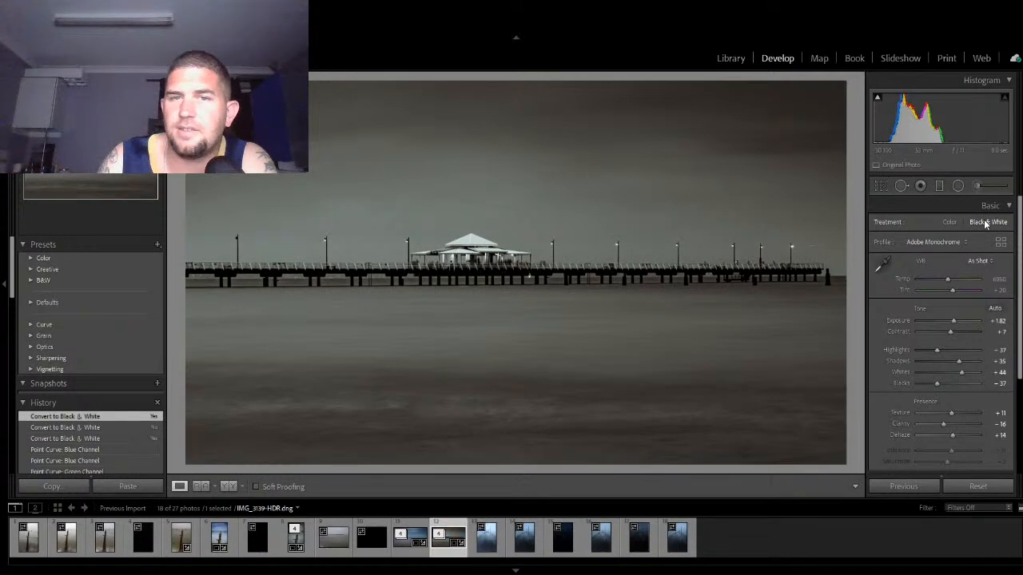
scroll(973, 289, down, 2)
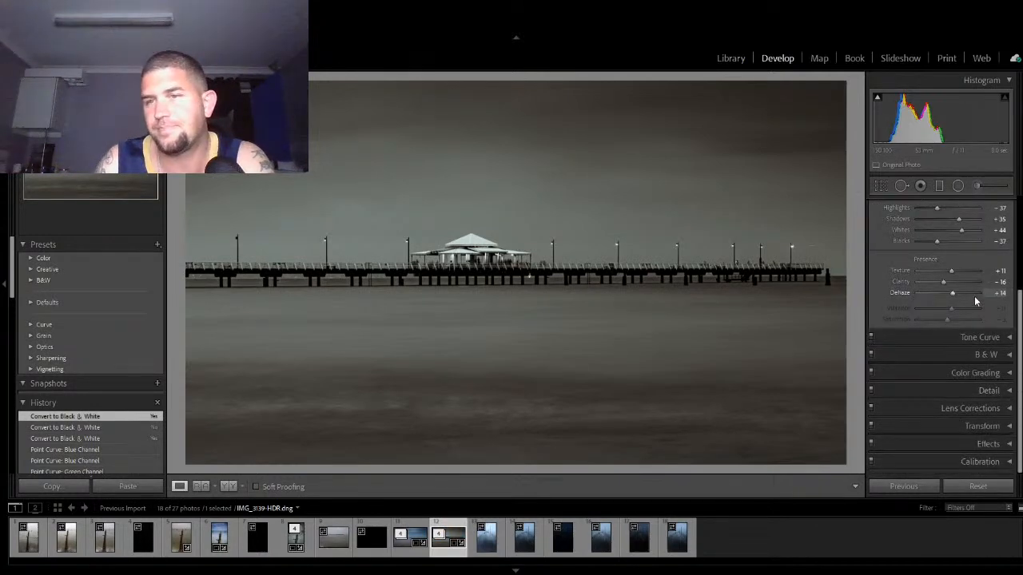
scroll(975, 300, up, 2)
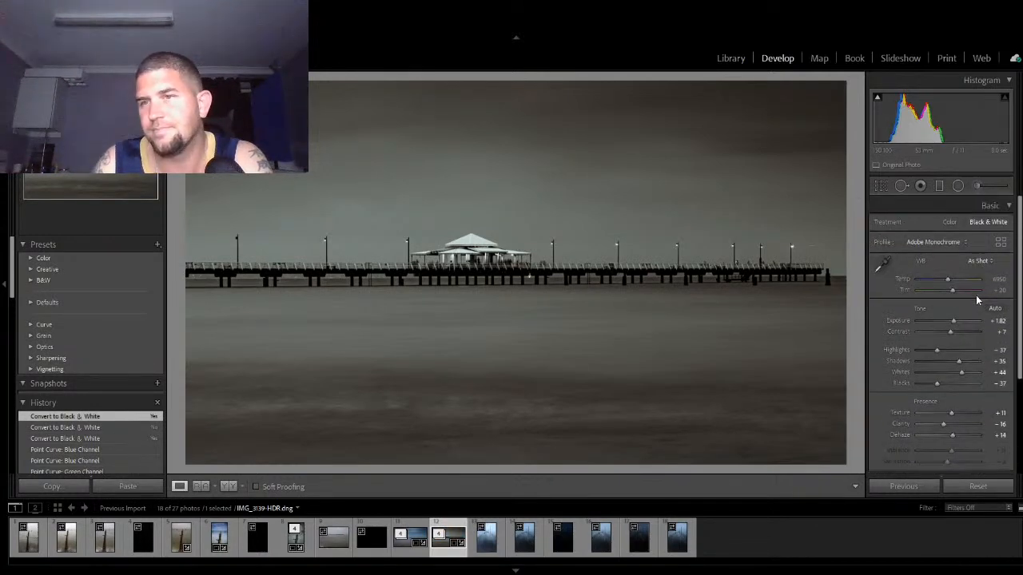
click(997, 206)
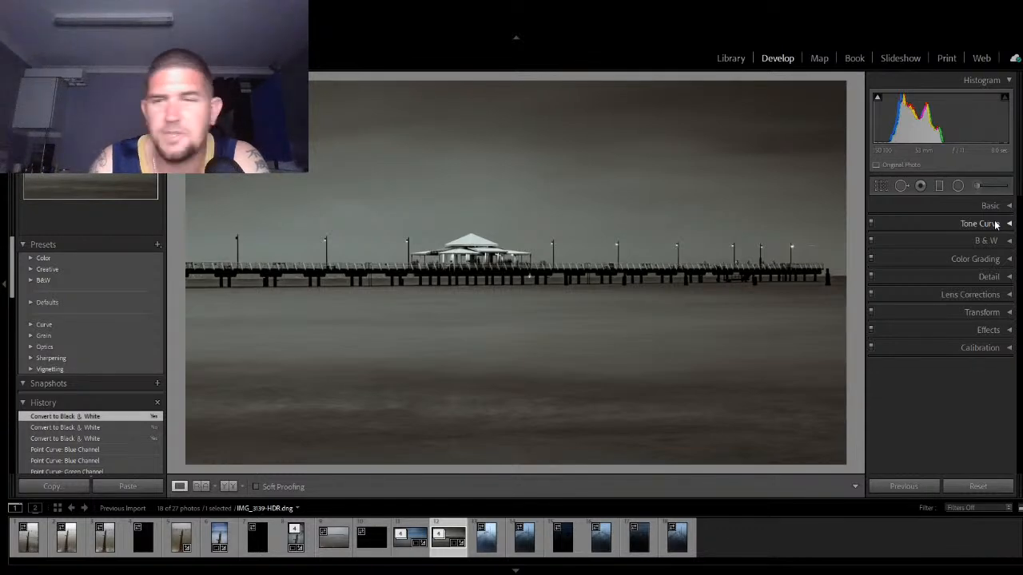
Step: Apply the automatic Black & White Mix and inspect the pavilion and sky close up
click(992, 241)
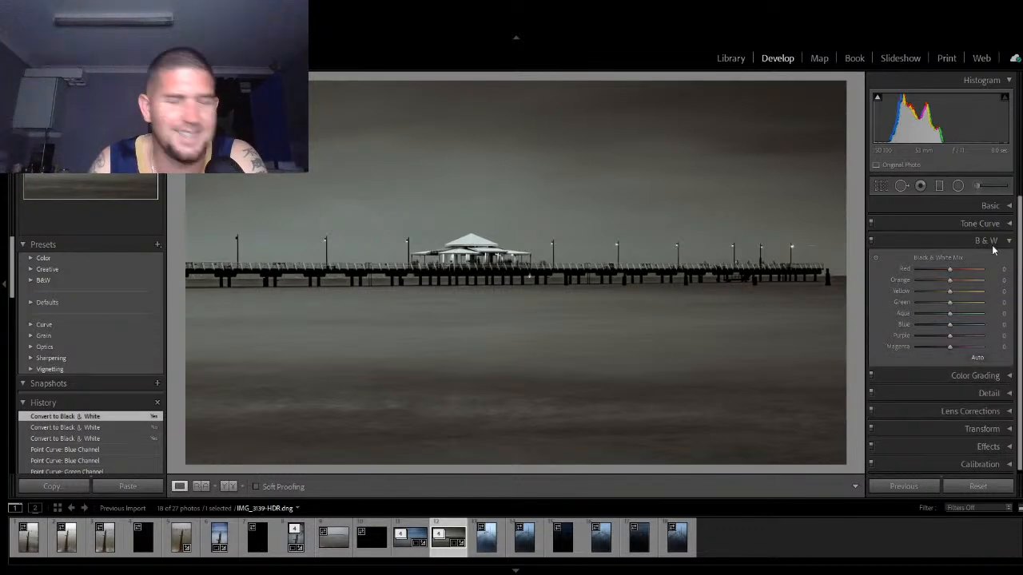
click(979, 358)
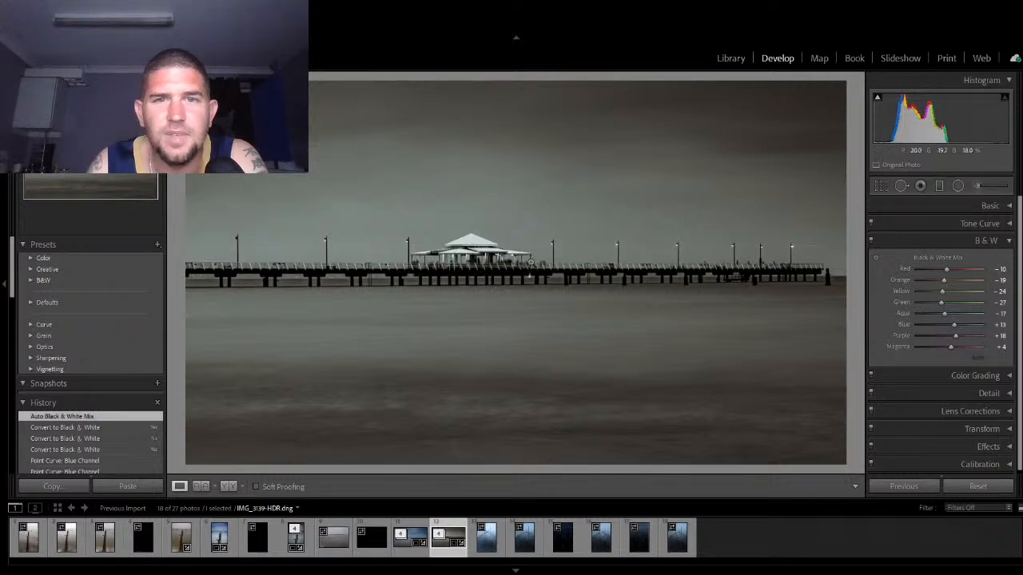
click(529, 262)
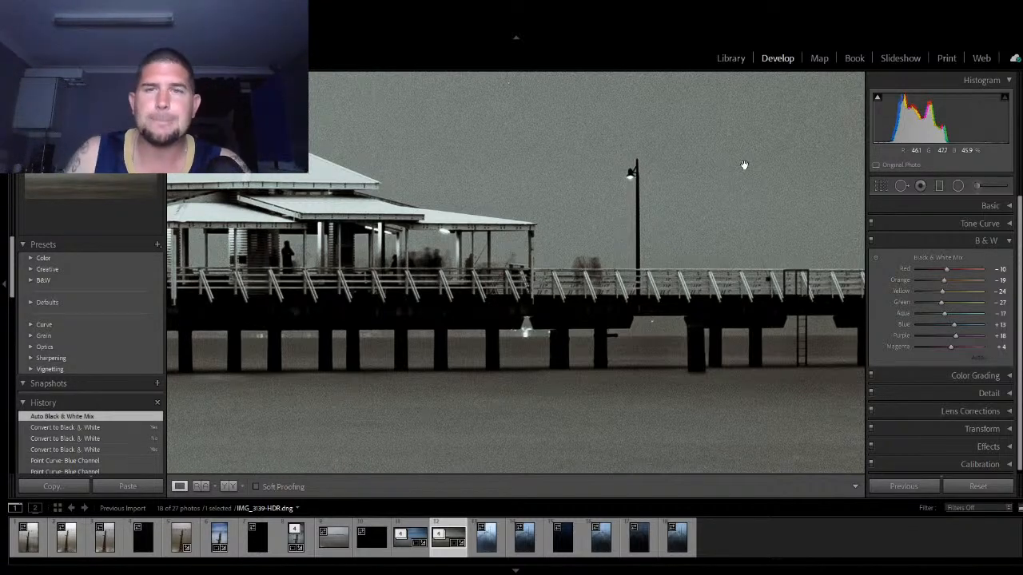
click(584, 214)
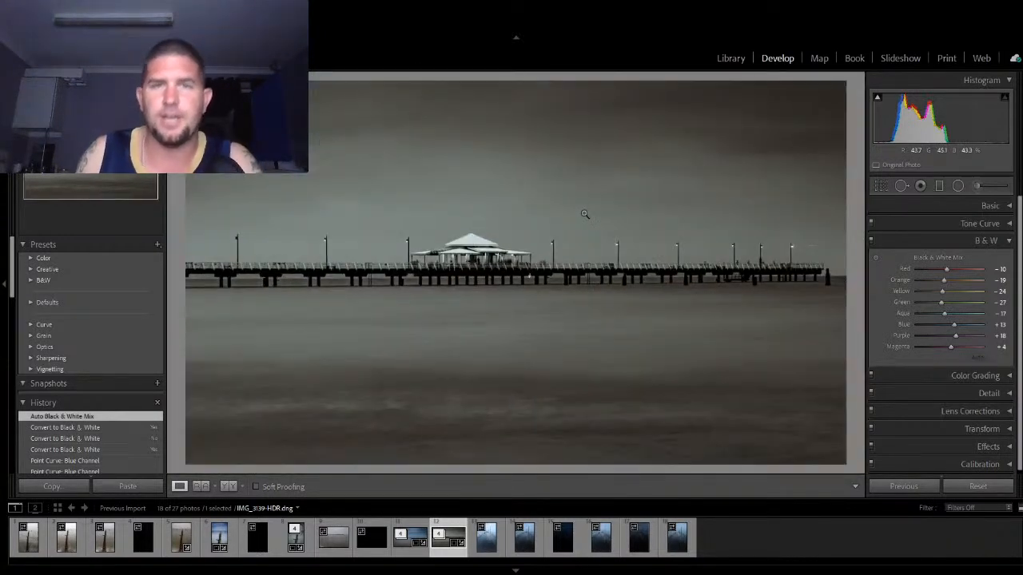
click(1009, 241)
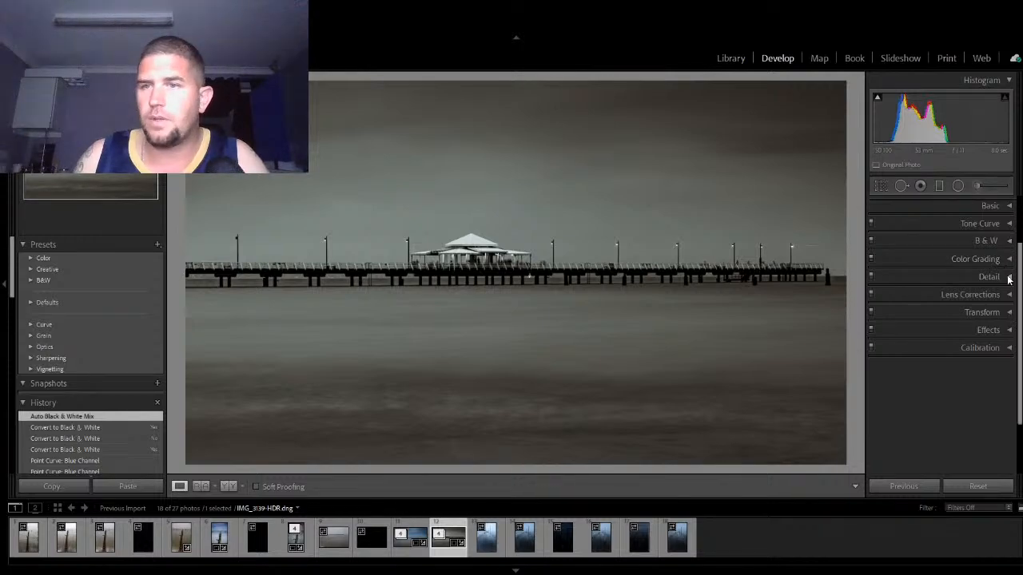
Step: Sharpen the pier photo with an amount of 51 and a masking of 10
click(1008, 277)
click(583, 229)
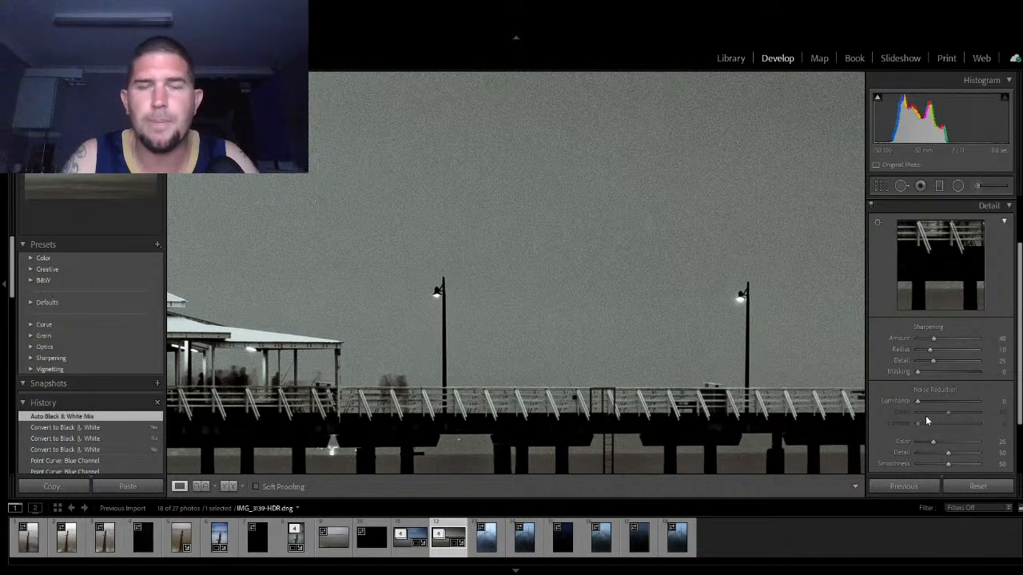
key(alt)
drag(935, 342, 939, 339)
drag(918, 372, 925, 375)
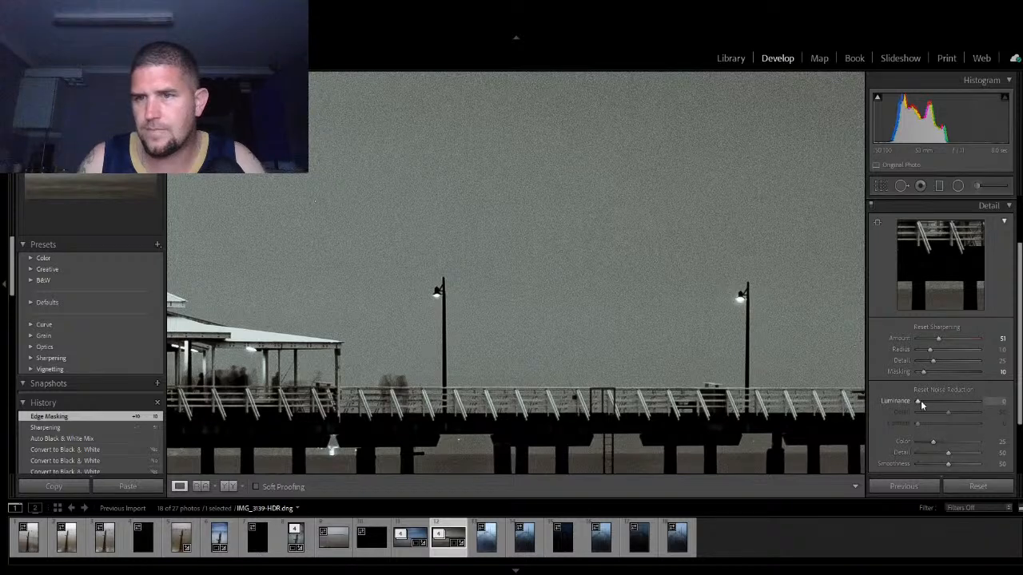
Step: Set luminance noise reduction to 54 and check the smoothing in the sky close up
drag(919, 402, 950, 400)
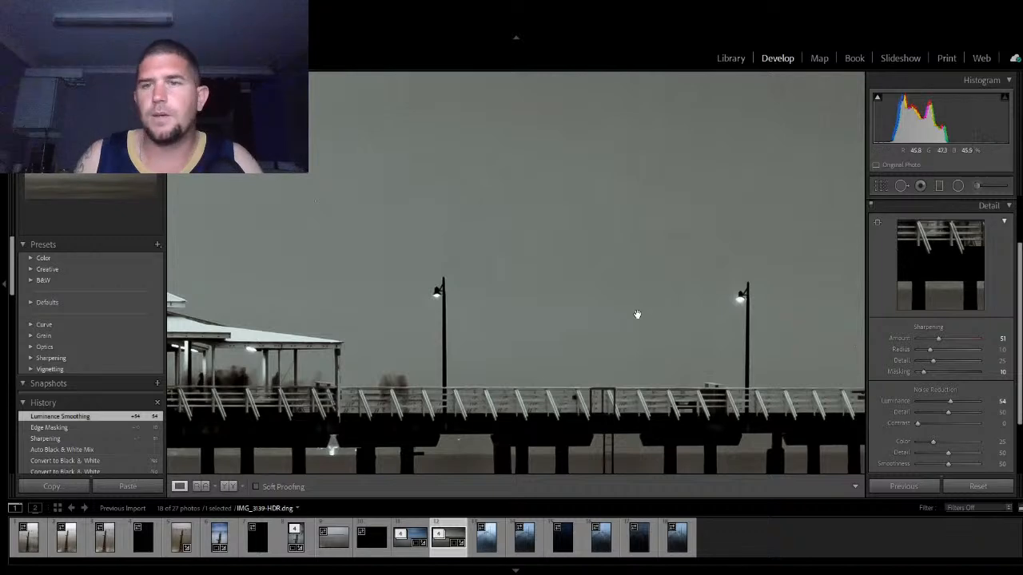
click(605, 279)
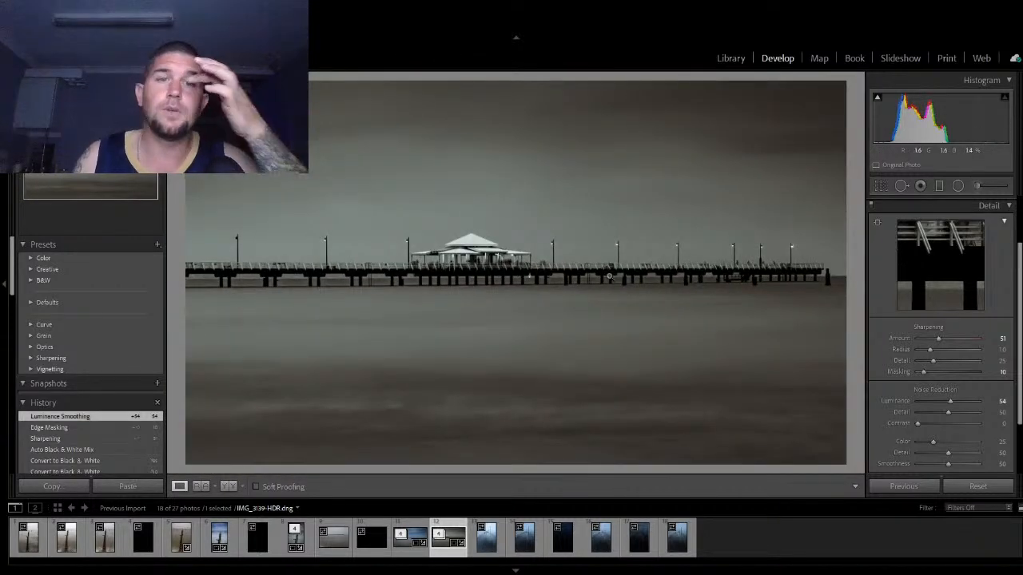
click(637, 153)
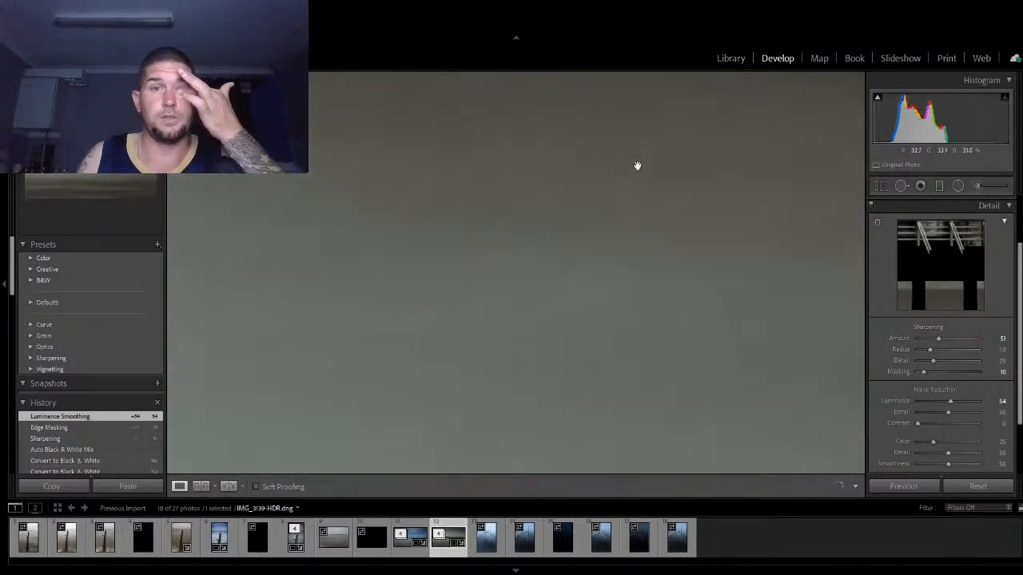
click(630, 196)
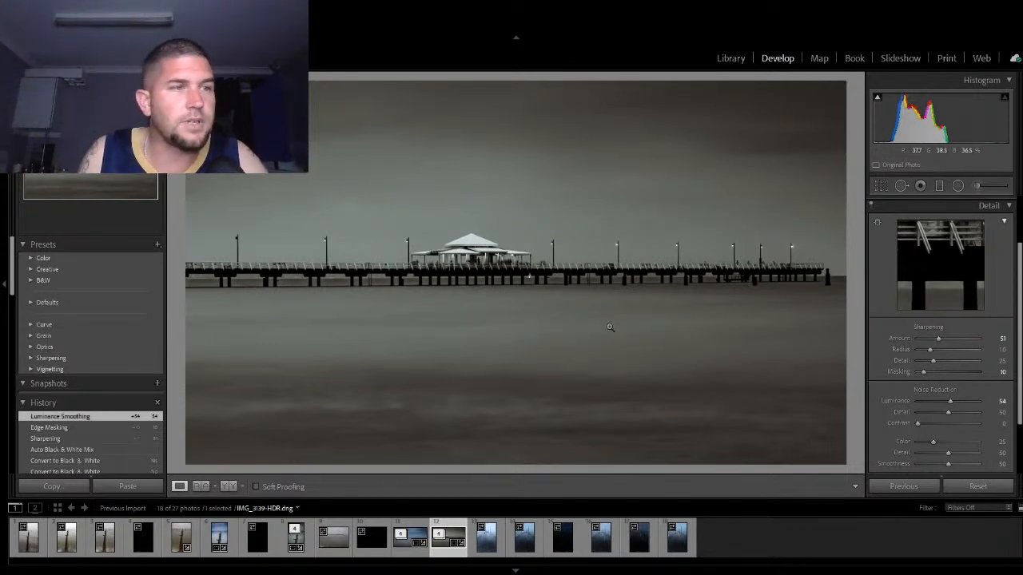
click(1009, 206)
Step: Compare the colour treatment with the black-and-white one, ending on Black & White
click(991, 206)
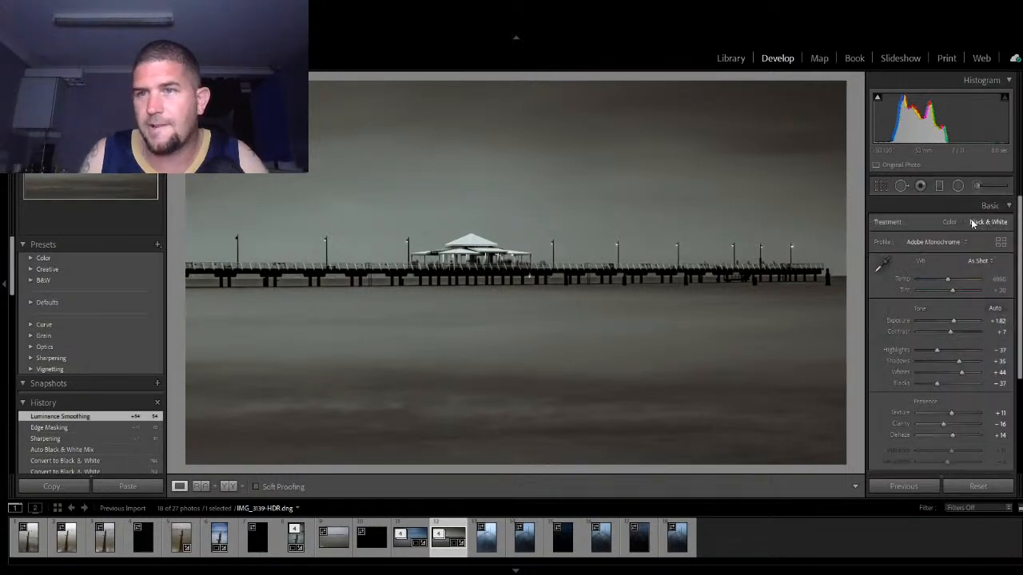
click(951, 222)
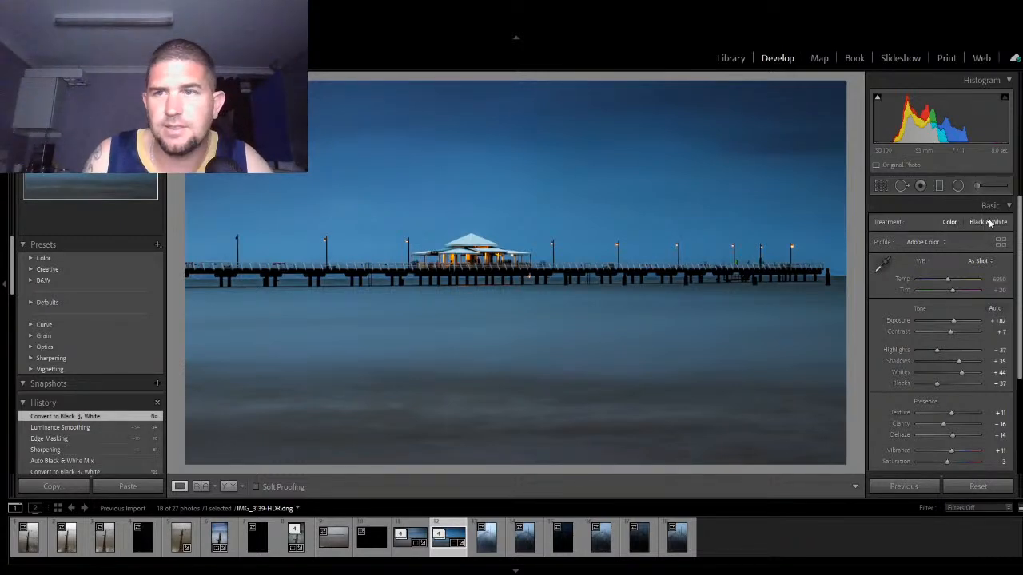
click(989, 222)
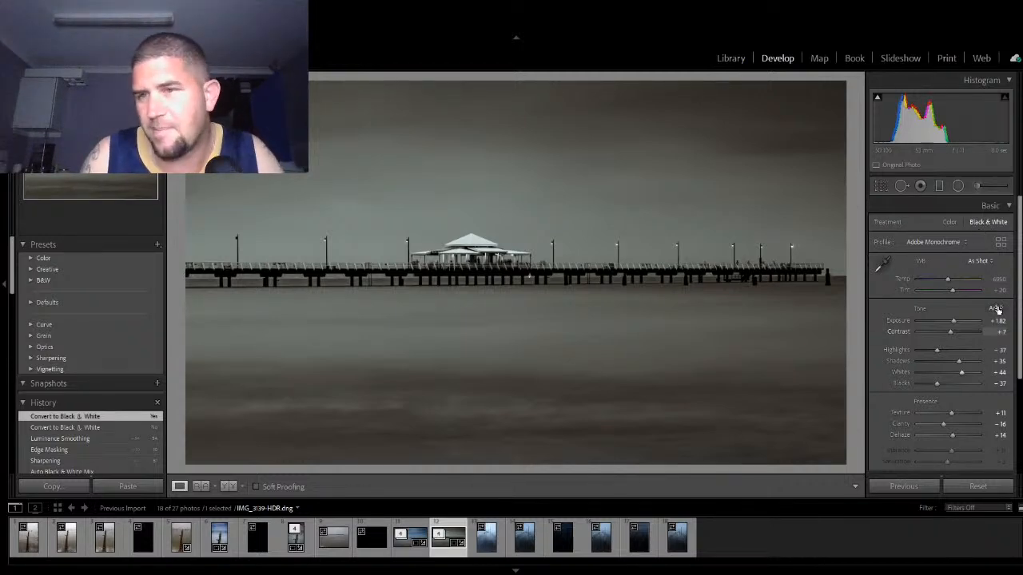
click(1009, 206)
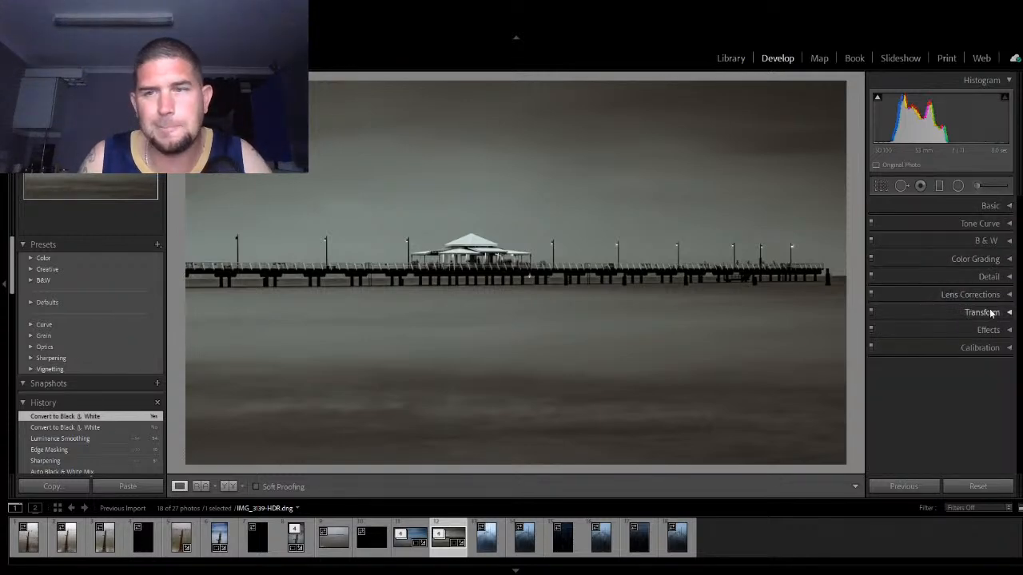
Step: Add a post-crop vignette with an amount of -2 and review the lens correction settings
click(1005, 332)
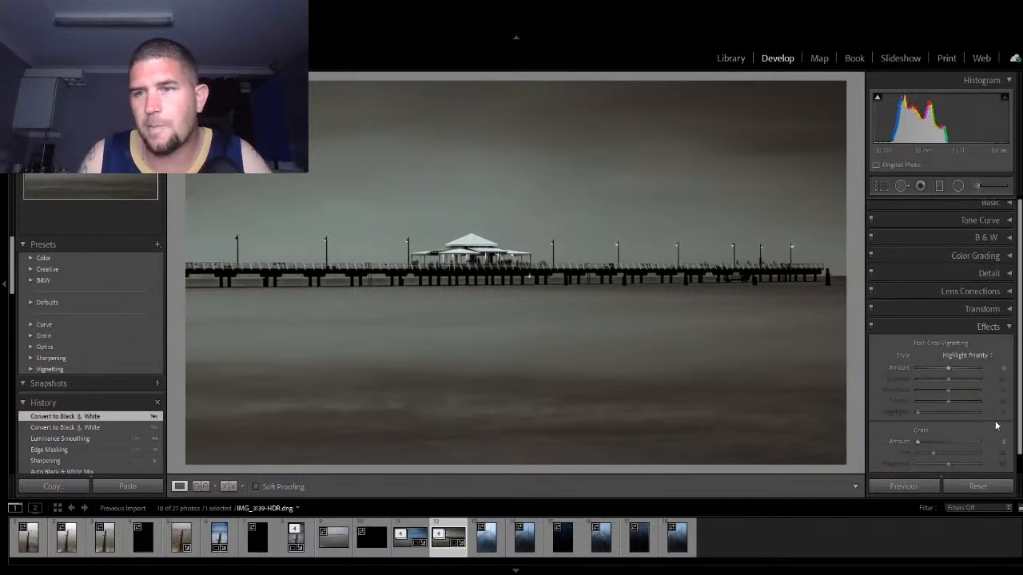
drag(948, 371, 947, 371)
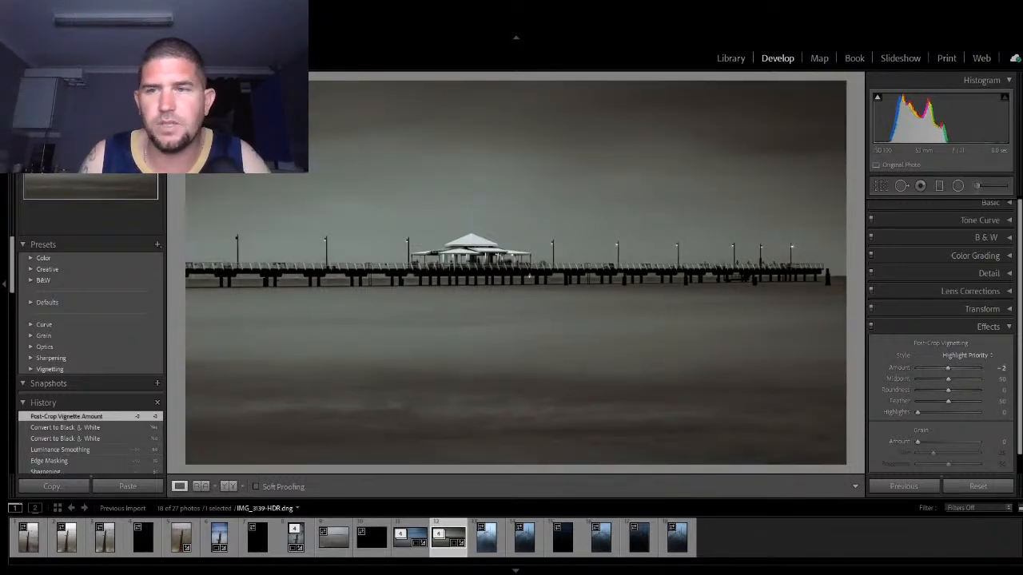
click(1009, 327)
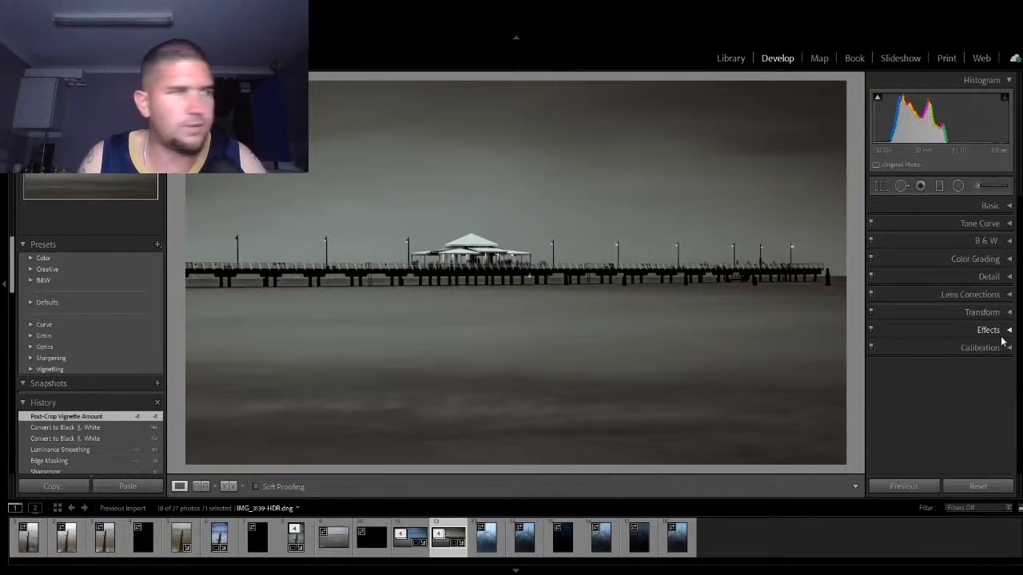
click(1004, 296)
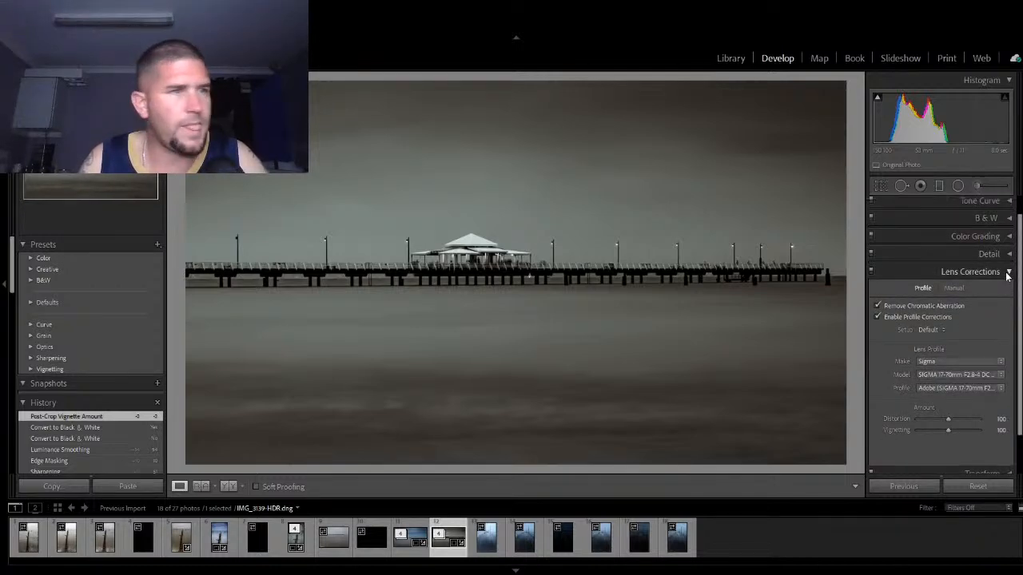
click(1005, 272)
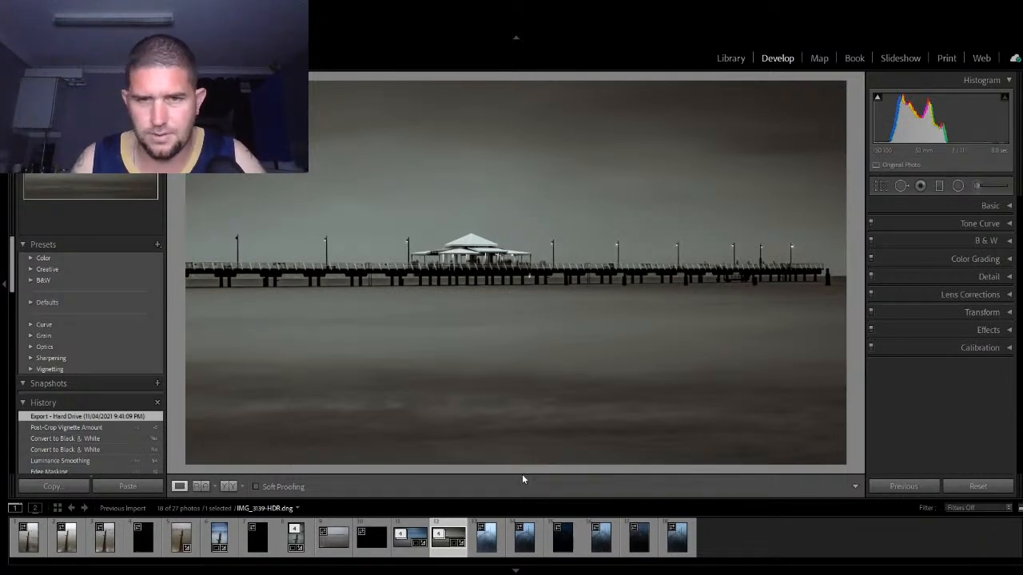
Step: Create a virtual copy of the black-and-white pier photo and switch the copy to the Color treatment
key(ctrl+apostrophe)
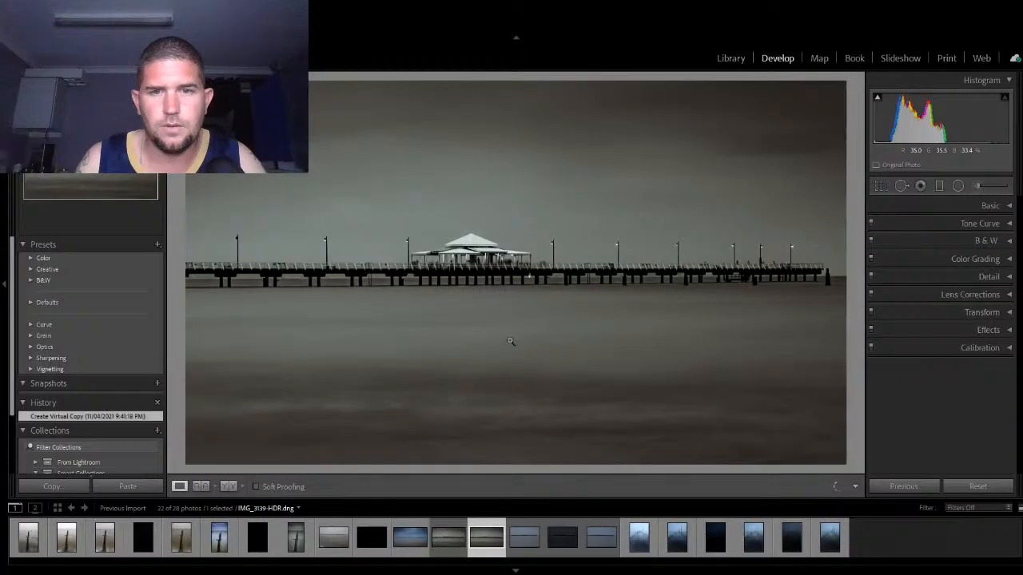
click(995, 211)
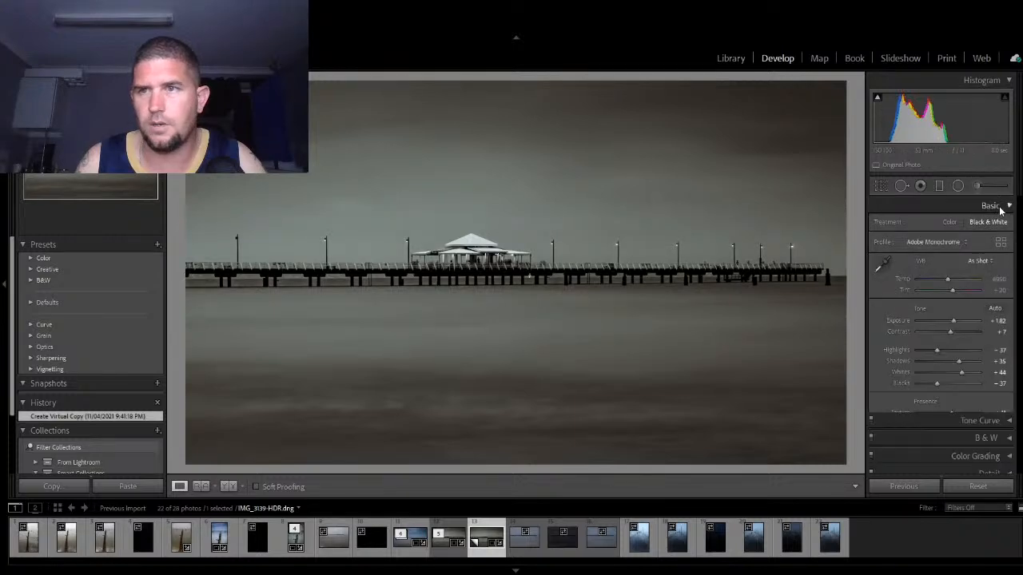
click(951, 222)
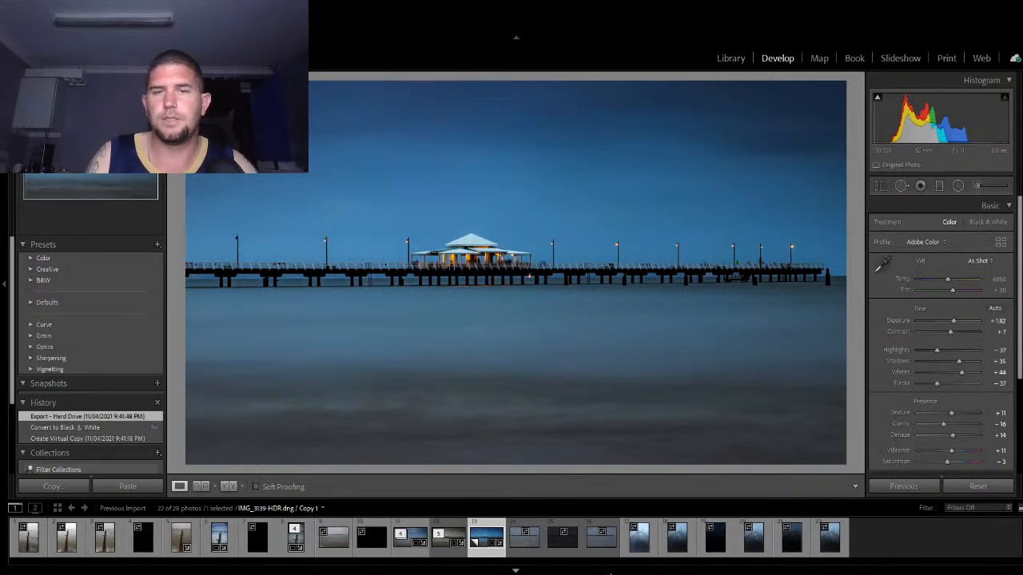
Step: Compare the original IMG_3139.CR2 with the black-and-white HDR edit, including the pavilion close up, and open the boardwalk photo IMG_3143.CR2
click(591, 555)
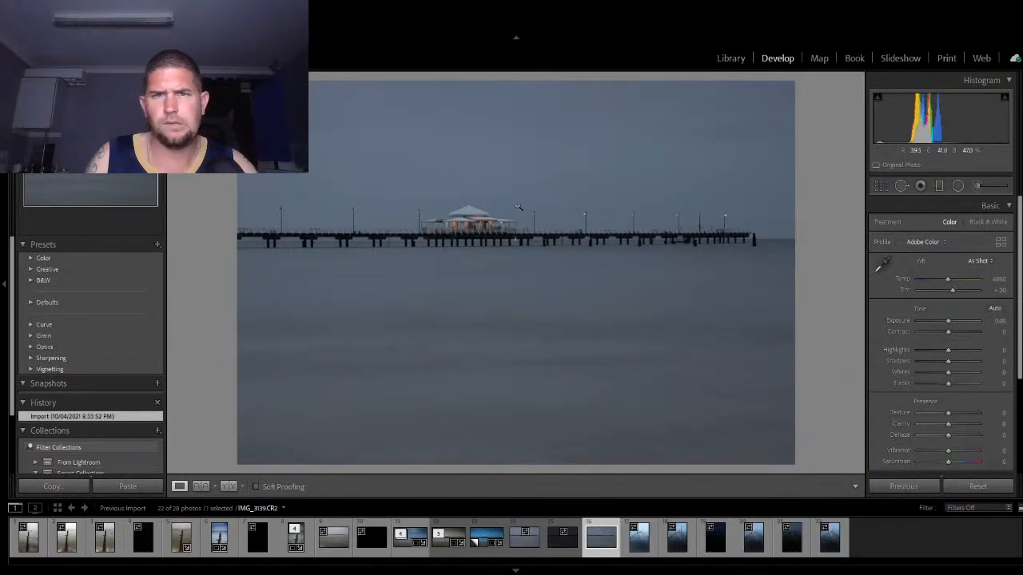
click(495, 226)
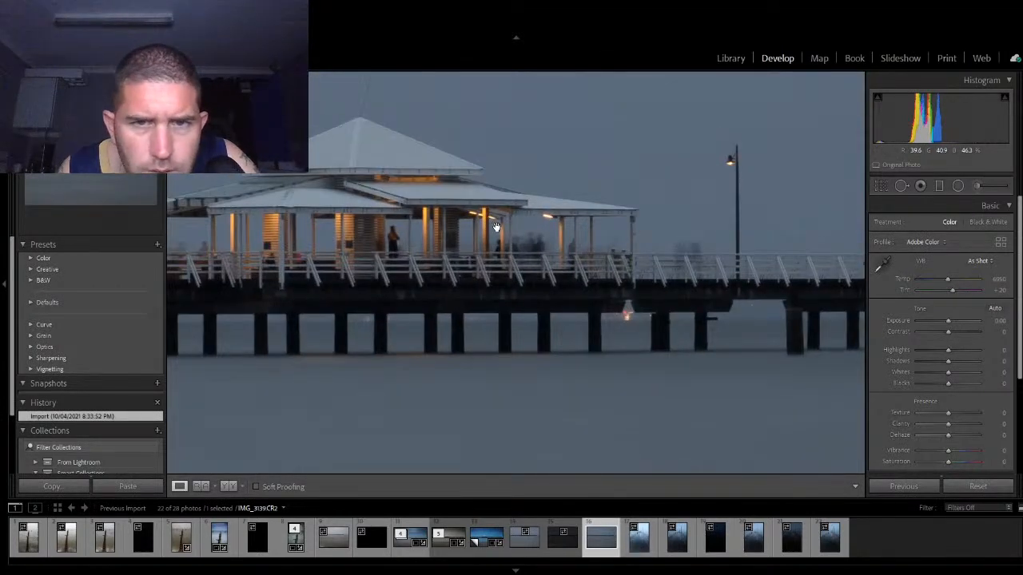
click(498, 227)
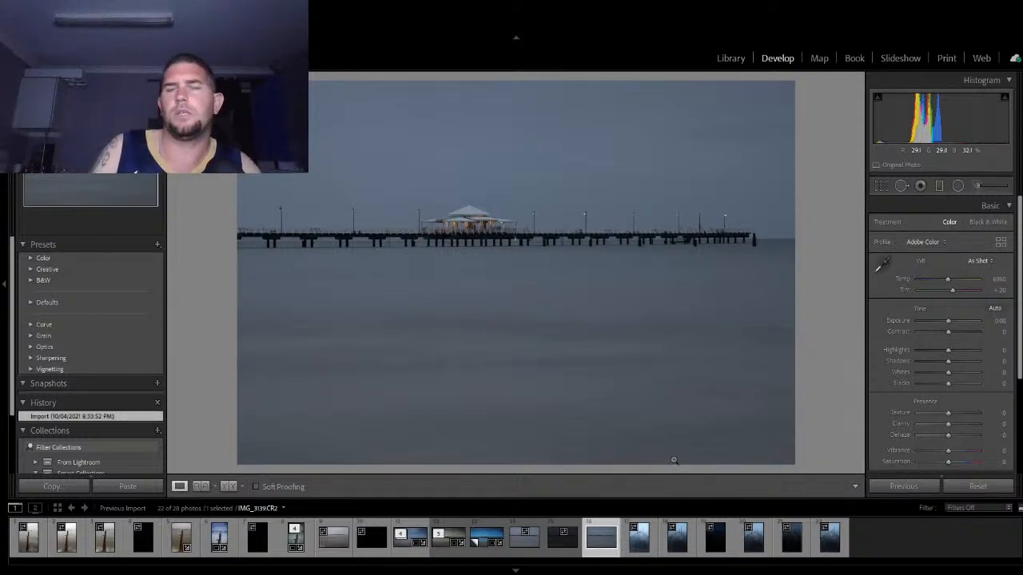
click(464, 555)
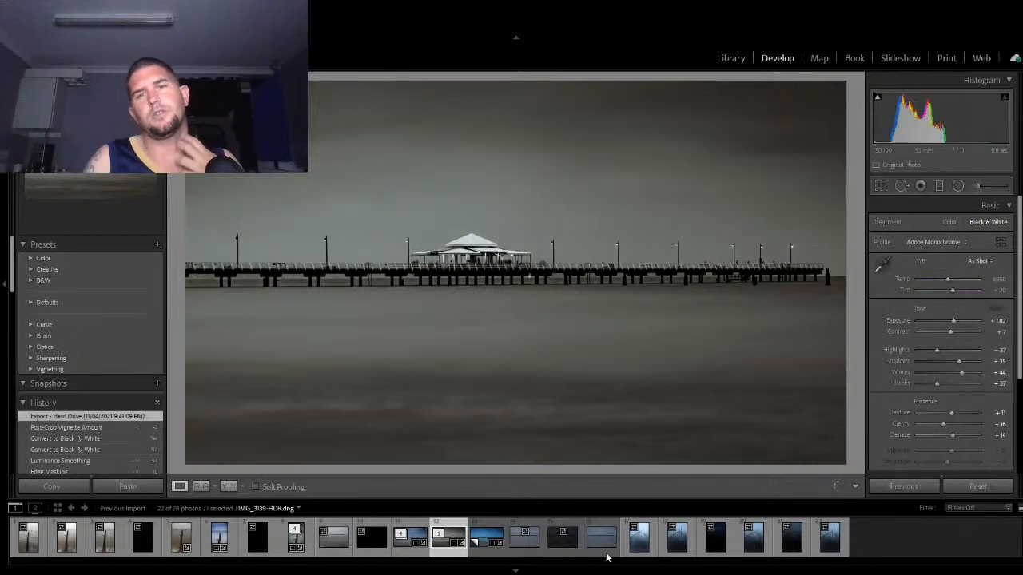
click(604, 554)
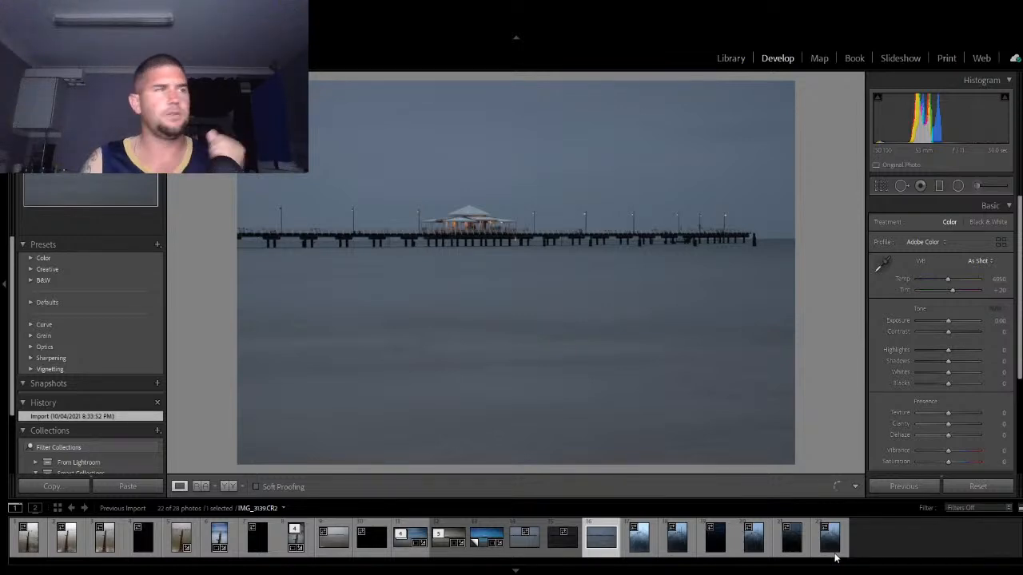
click(835, 557)
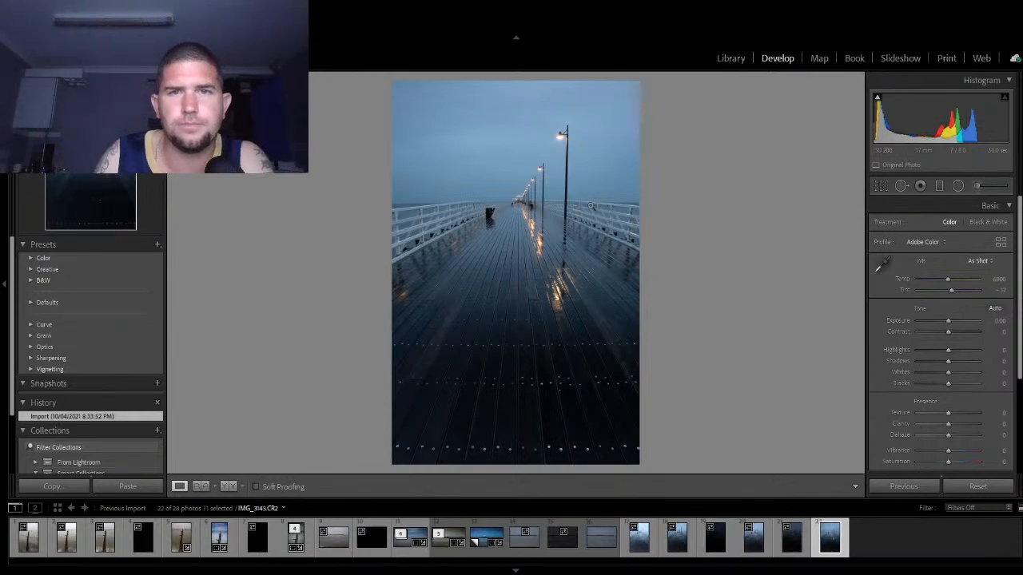
Step: Compare close-ups of the pier pavilion across the boardwalk exposures, including IMG_3141.CR2 and IMG_3140.CR2
click(521, 207)
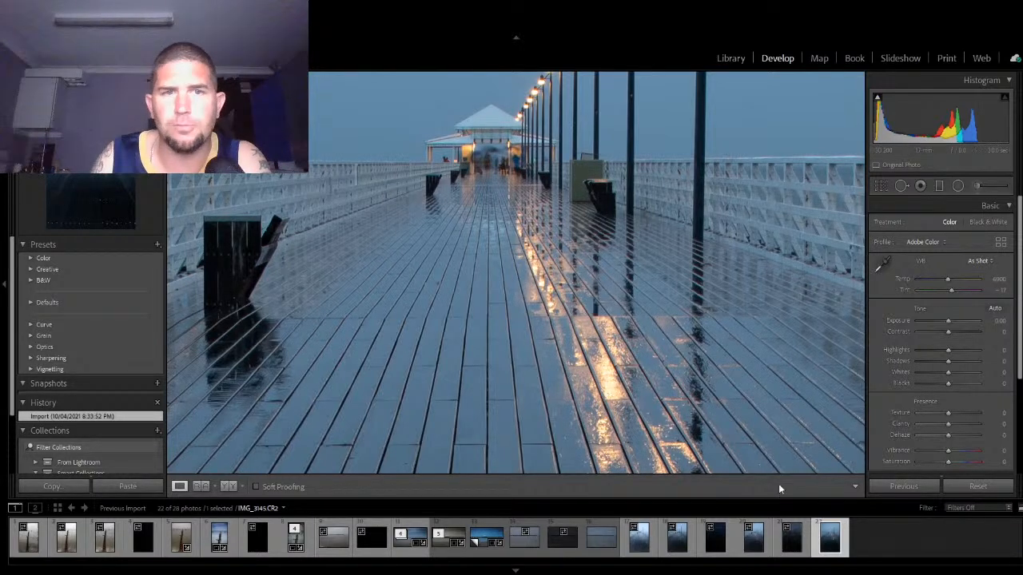
click(691, 546)
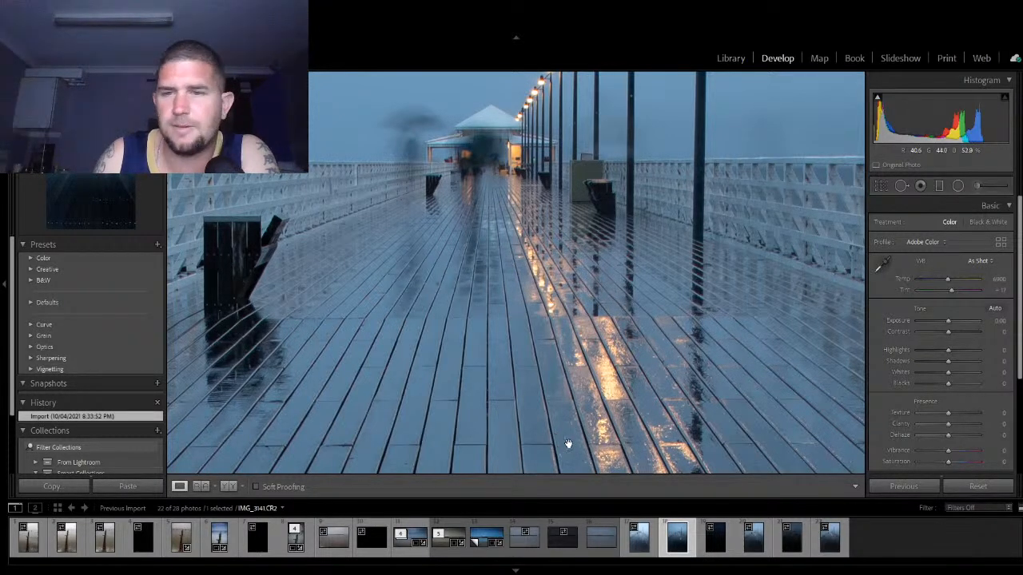
click(653, 556)
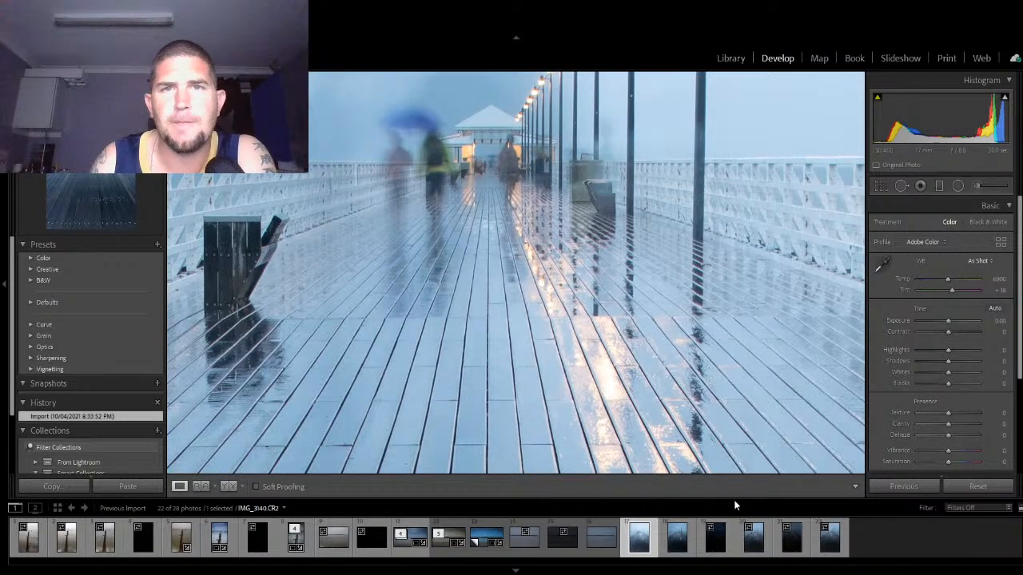
Step: Merge the last three bracketed boardwalk exposures, ending with IMG_3145.CR2, into one HDR photo
click(812, 551)
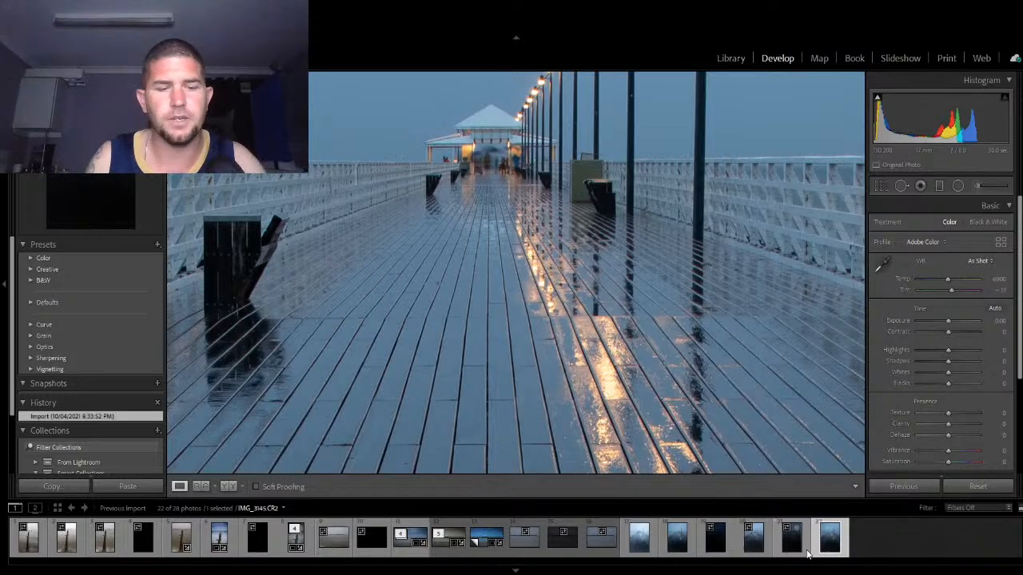
click(484, 208)
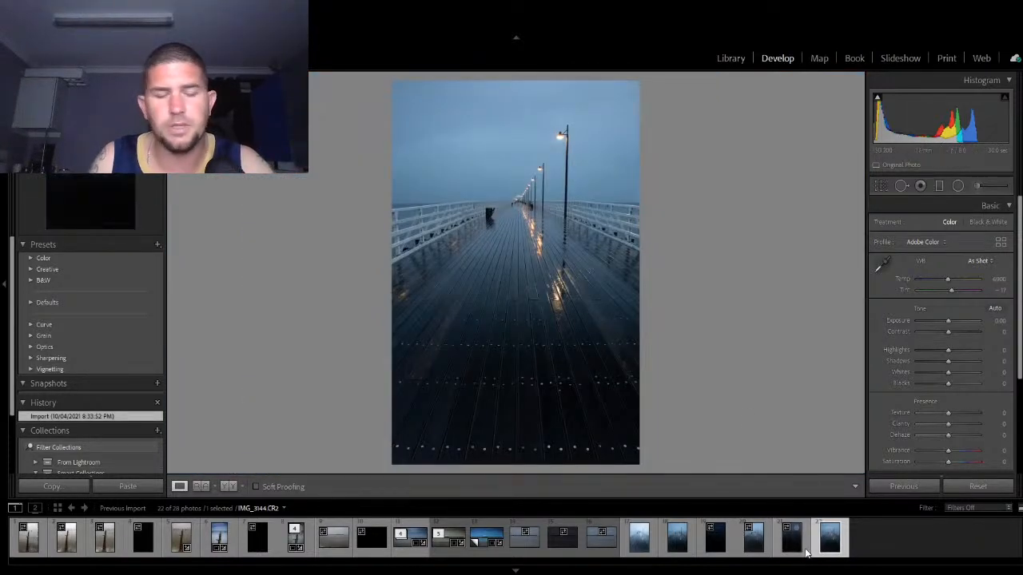
ctrl+click(799, 550)
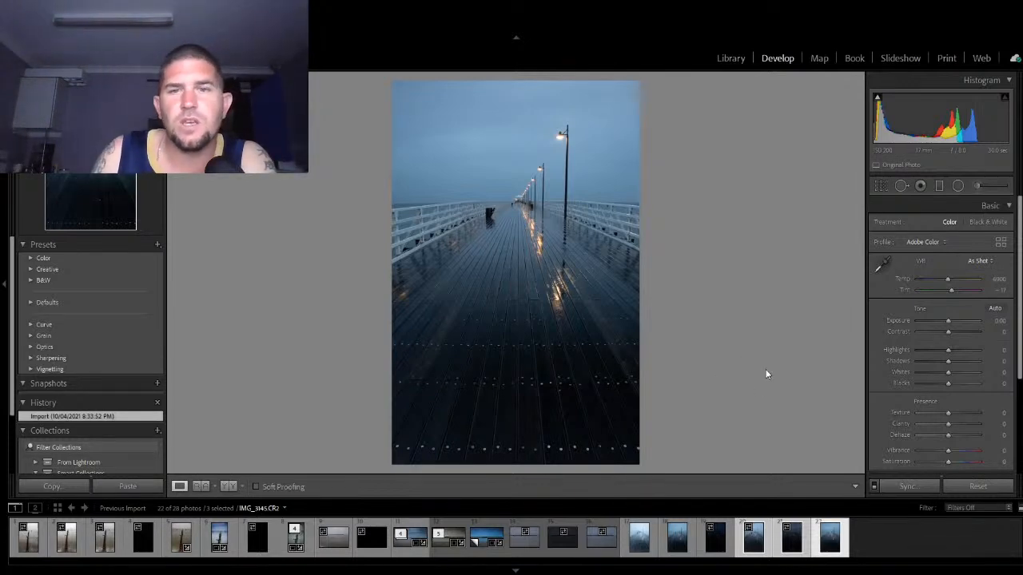
key(ctrl+shift+h)
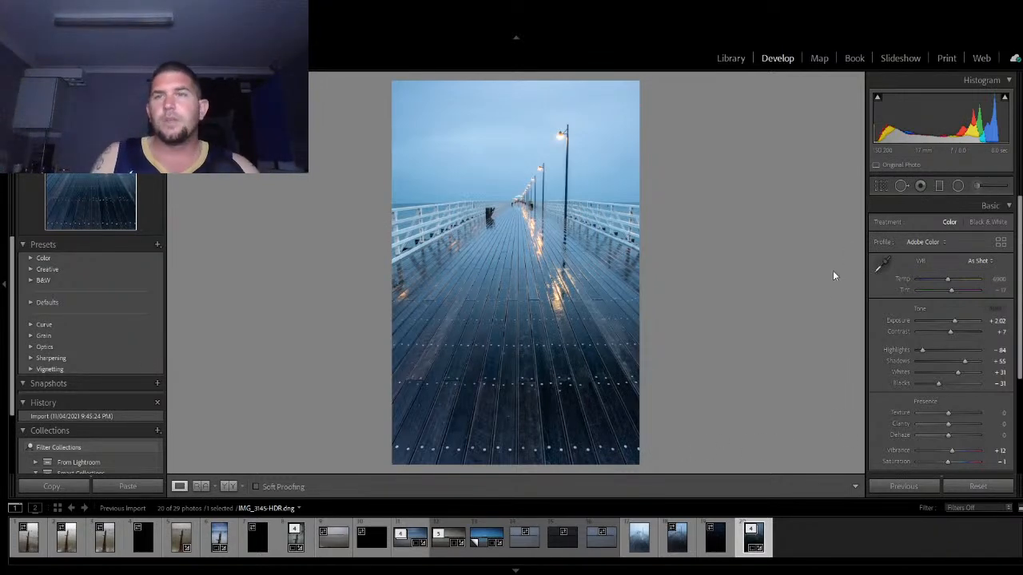
Step: Crop the boardwalk HDR to a 16 x 9 portrait, trimming the sides and dark foreground planks while keeping the full sky
click(880, 185)
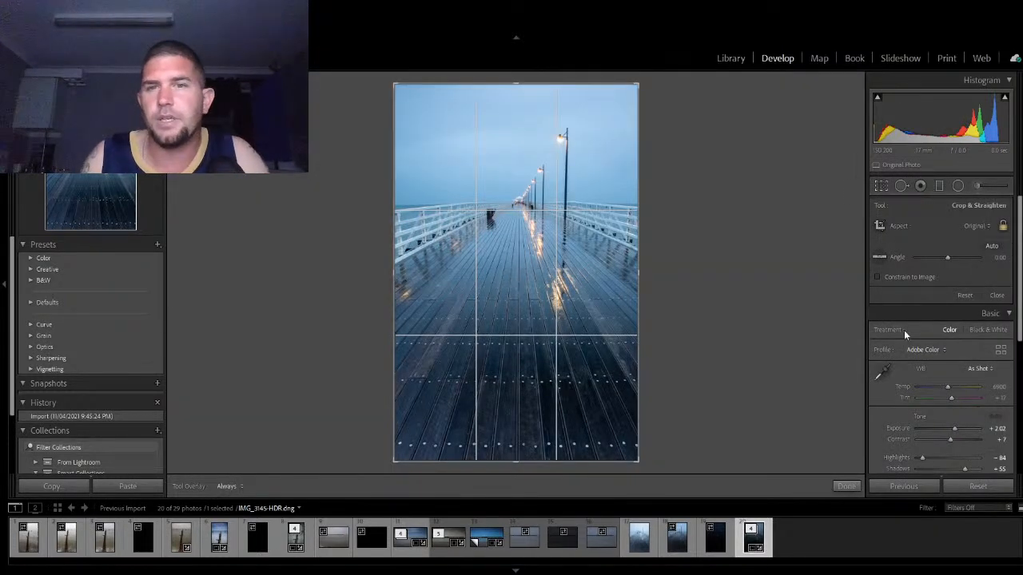
click(893, 375)
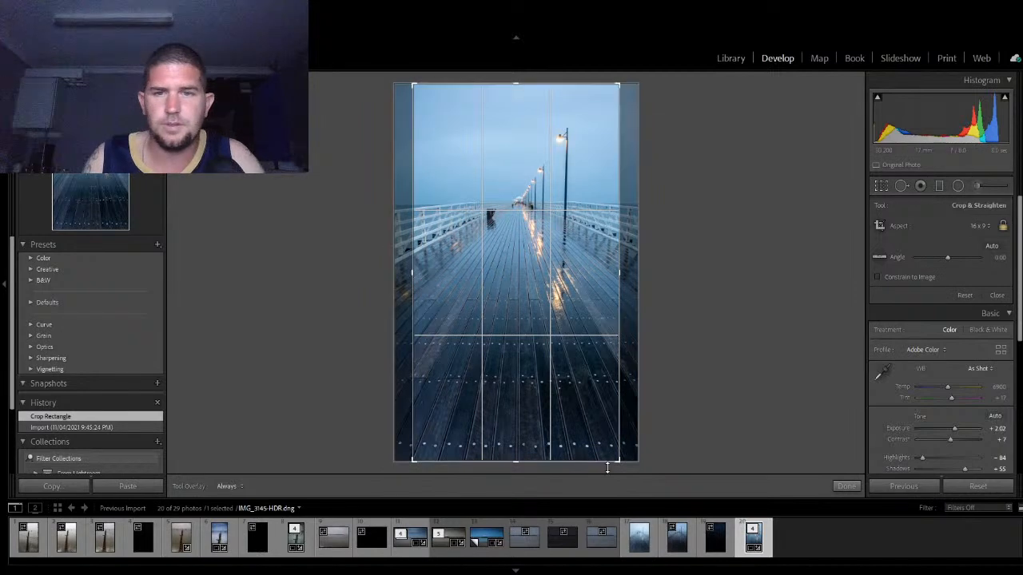
drag(618, 462, 563, 395)
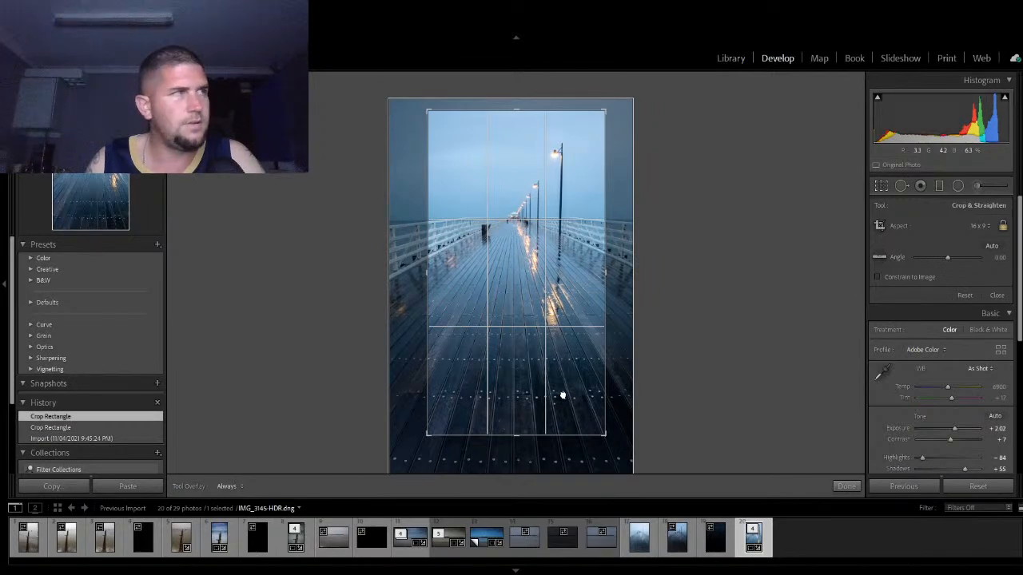
drag(563, 395, 572, 423)
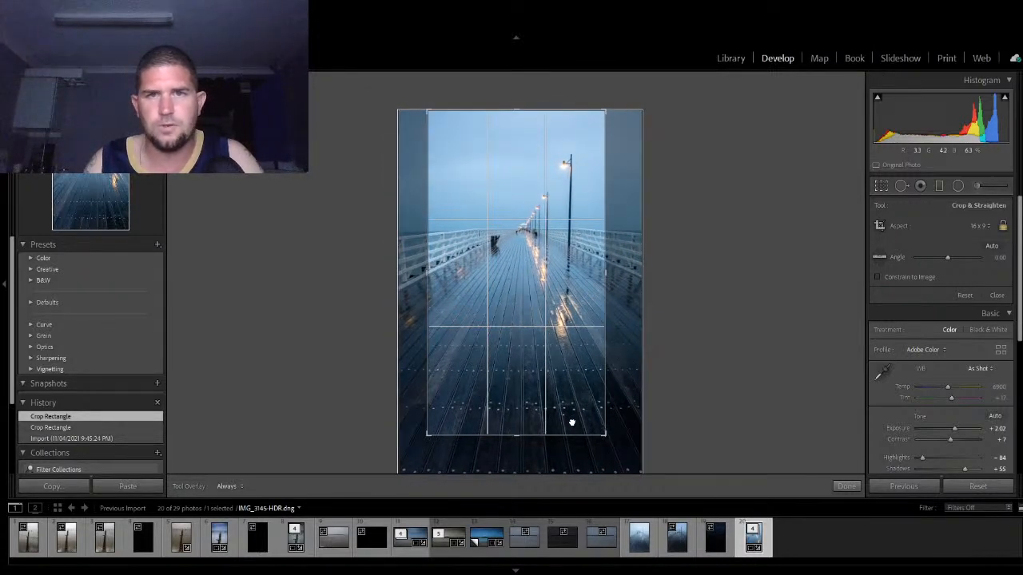
mouse_move(572, 422)
mouse_down()
mouse_move(598, 423)
mouse_move(569, 407)
mouse_up()
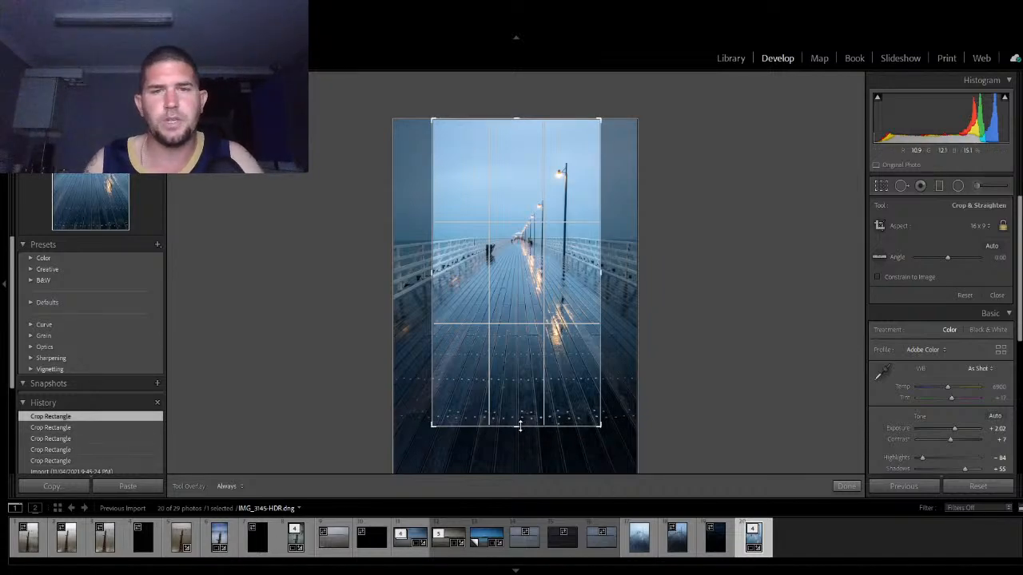
drag(520, 426, 518, 414)
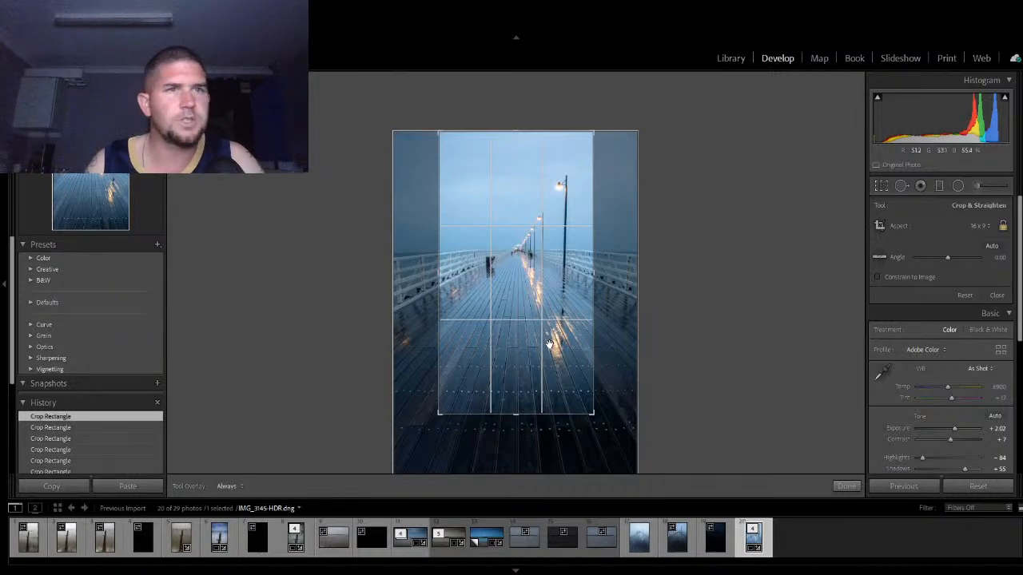
click(848, 488)
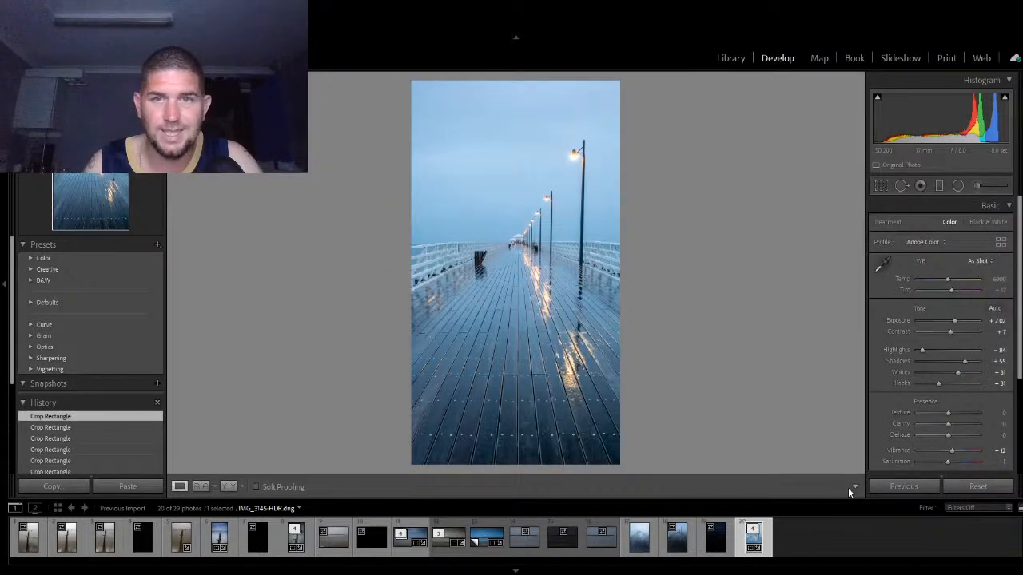
Step: Add a graduated filter from the top of the sky down to the lower boardwalk and level it with the horizon
click(940, 187)
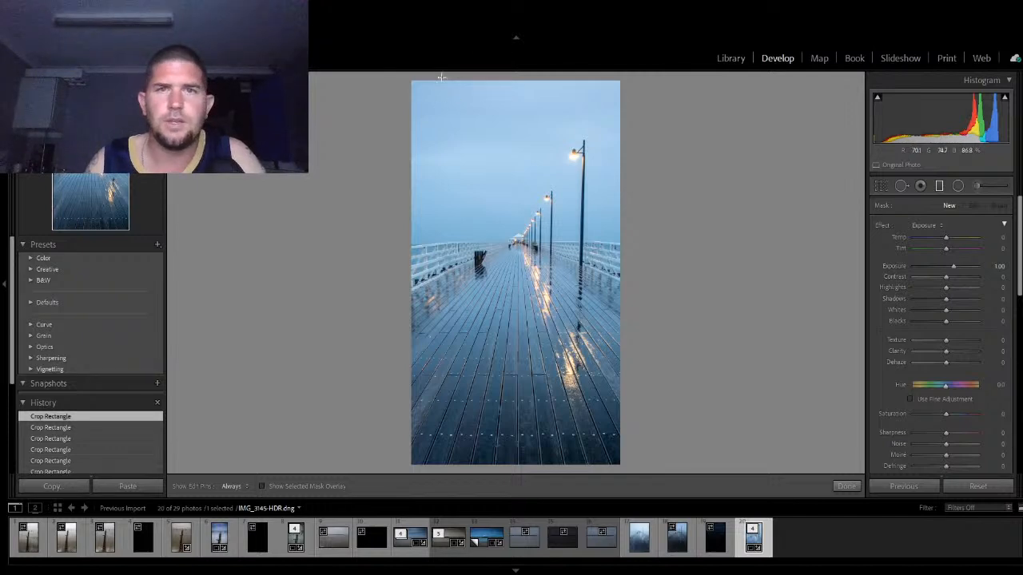
drag(518, 82, 513, 394)
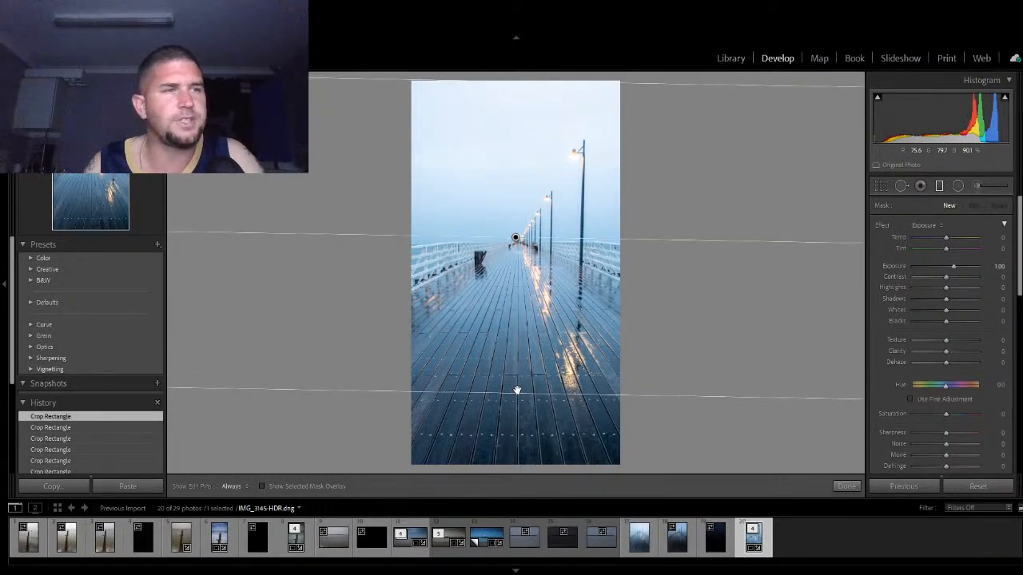
drag(516, 390, 516, 390)
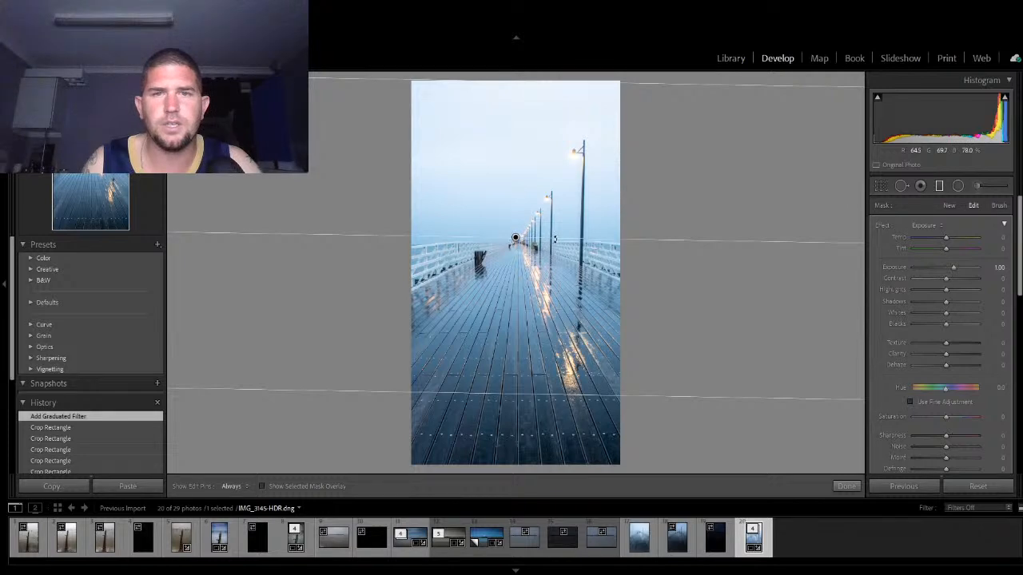
drag(554, 238, 565, 237)
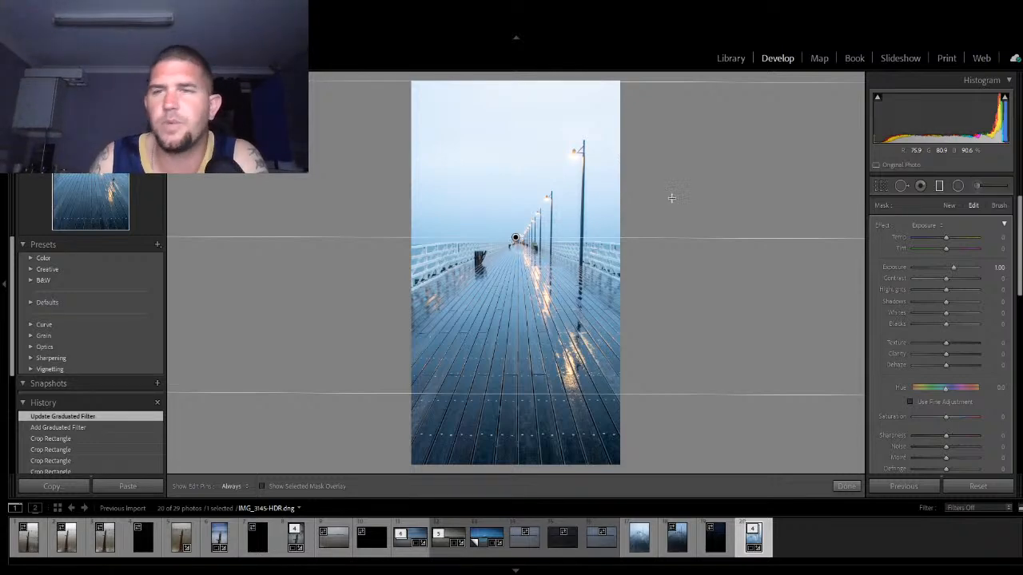
Step: Set the sky gradient to exposure -0.98, contrast 16, highlights -36, shadows -24, whites -8, blacks -18, texture 21, clarity -11, dehaze 9 and saturation 13
drag(954, 267, 939, 272)
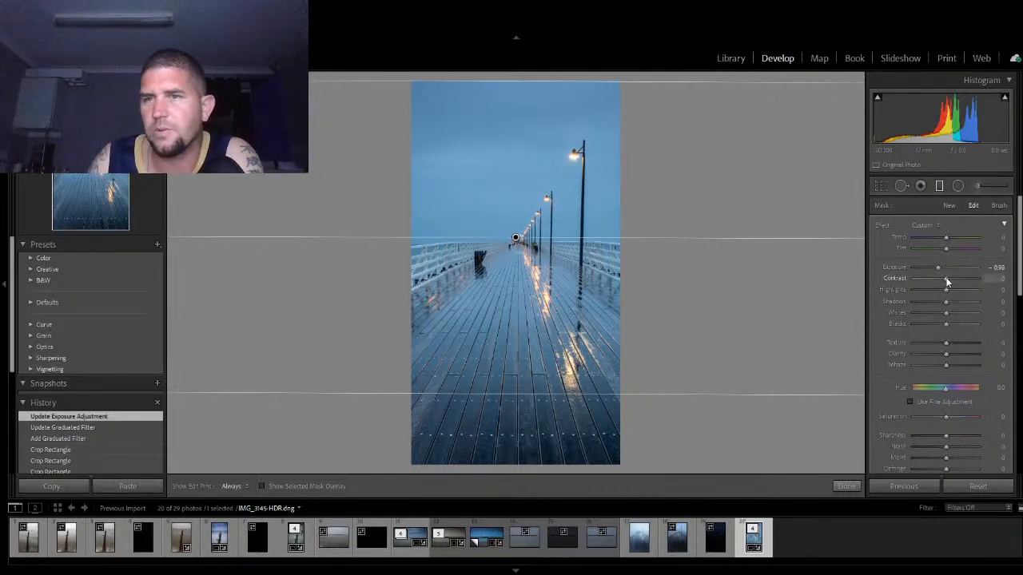
drag(947, 280, 948, 370)
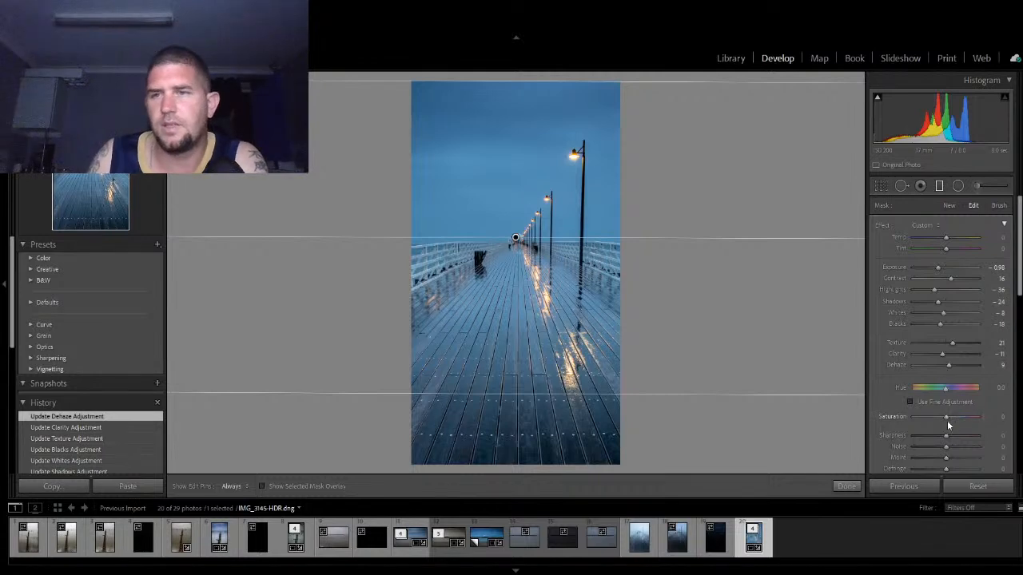
drag(947, 418, 950, 418)
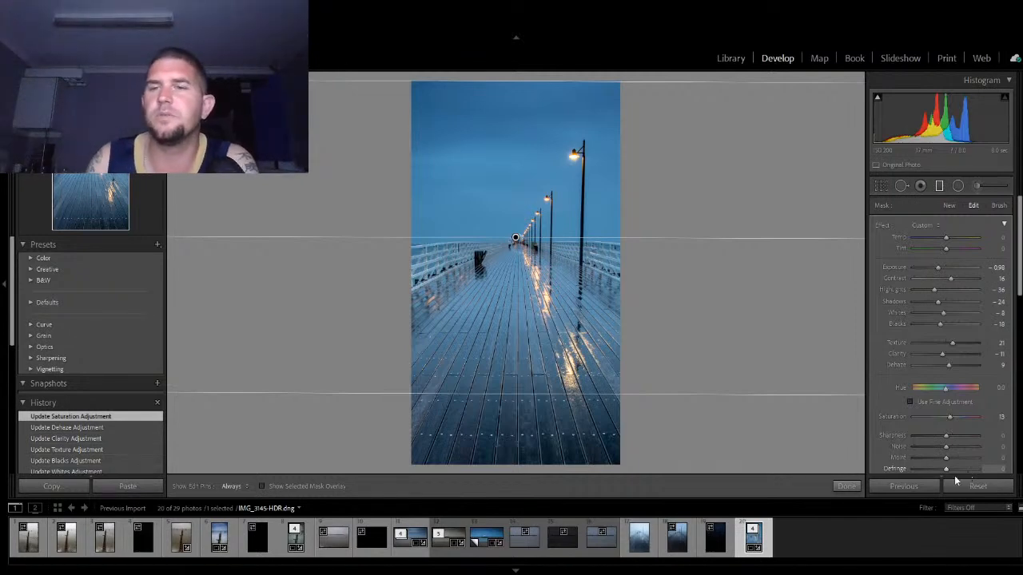
click(849, 486)
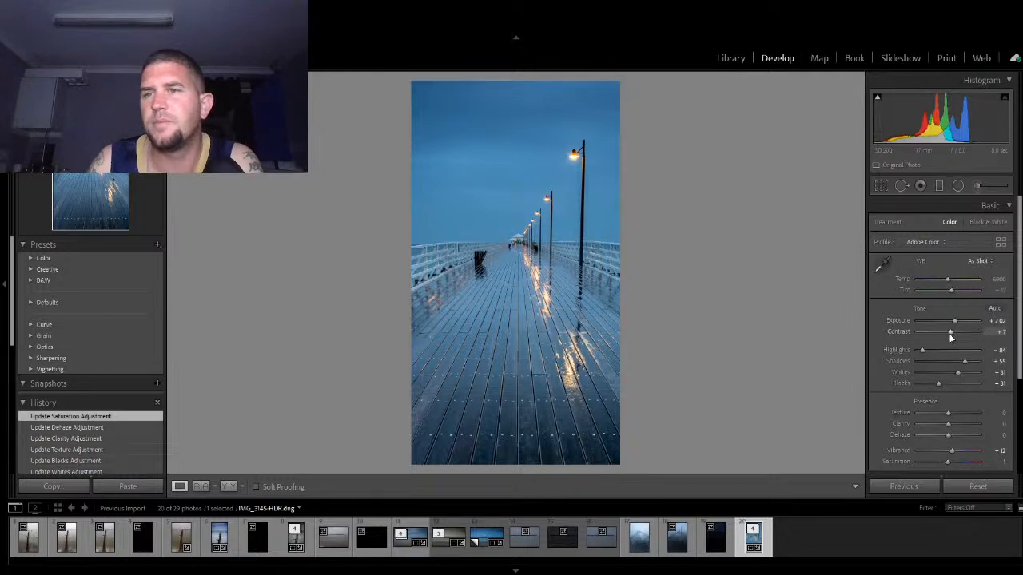
Step: Set the whole photo's exposure to +1.58, texture +14, clarity -14, dehaze +12, vibrance +19 and saturation +5
drag(953, 320, 952, 321)
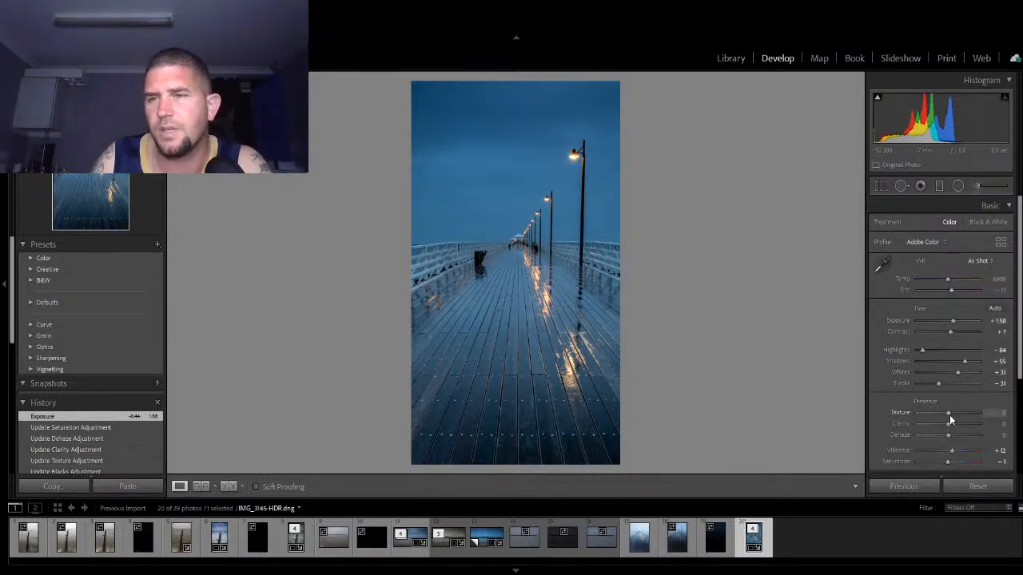
drag(945, 424, 951, 435)
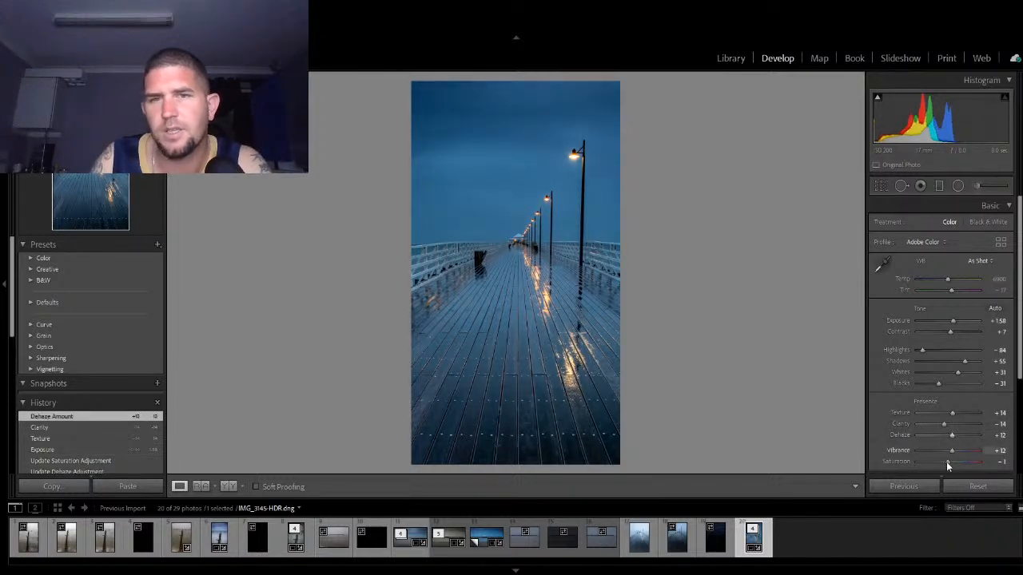
drag(955, 451, 950, 462)
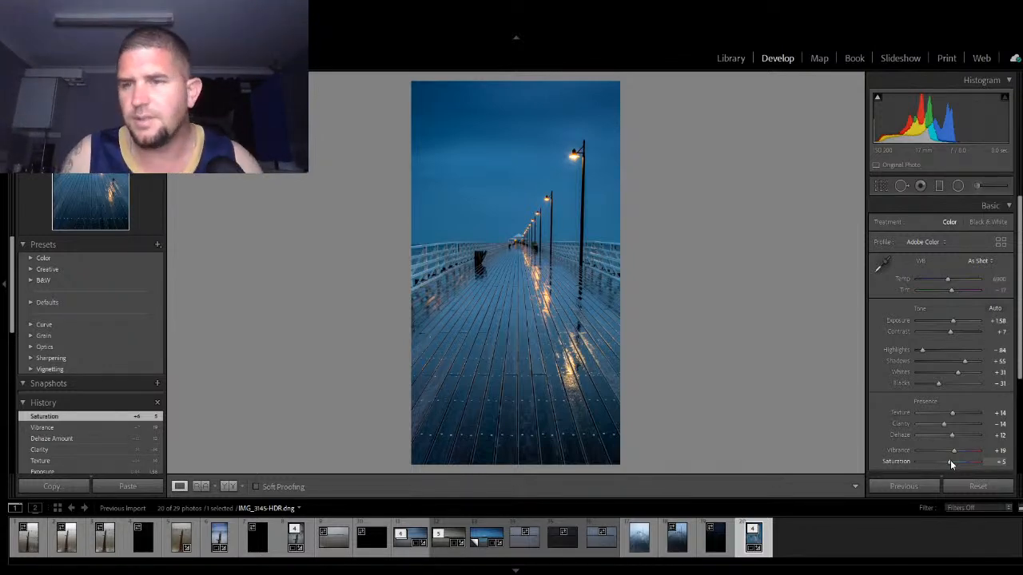
Step: Try the Black & White treatment on the boardwalk HDR and return it to Color
scroll(974, 417, down, 2)
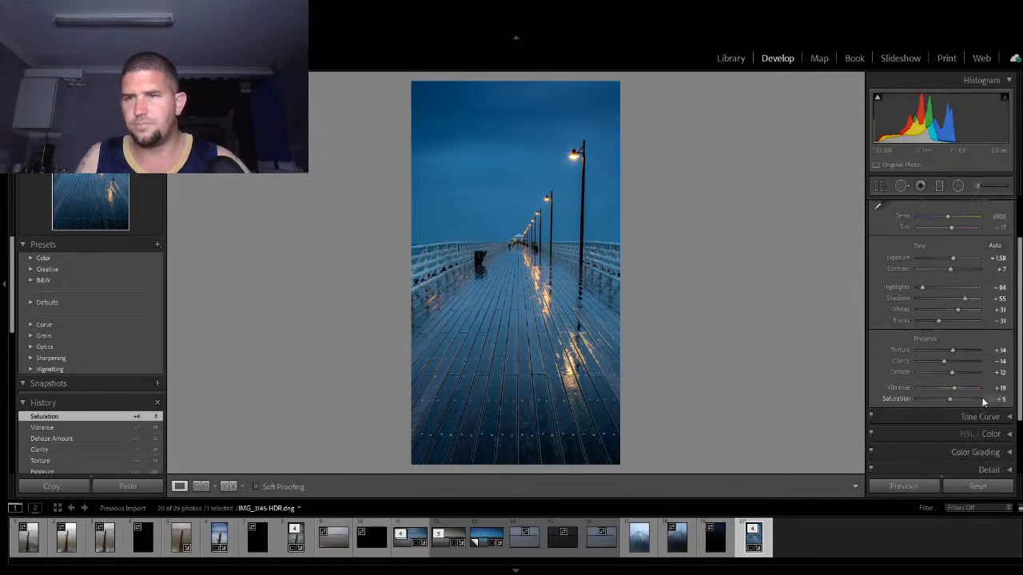
scroll(982, 399, up, 1)
click(989, 223)
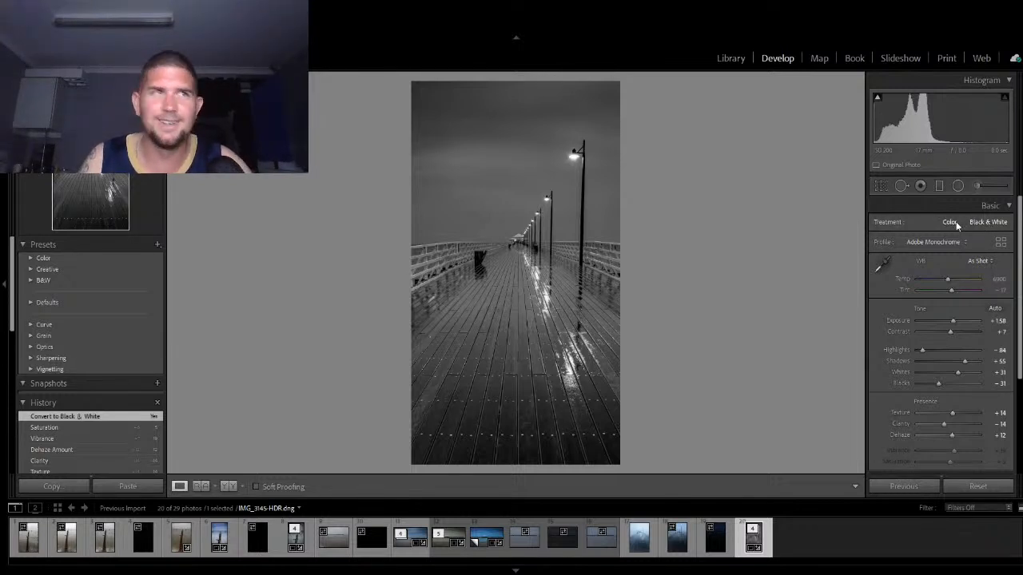
click(952, 223)
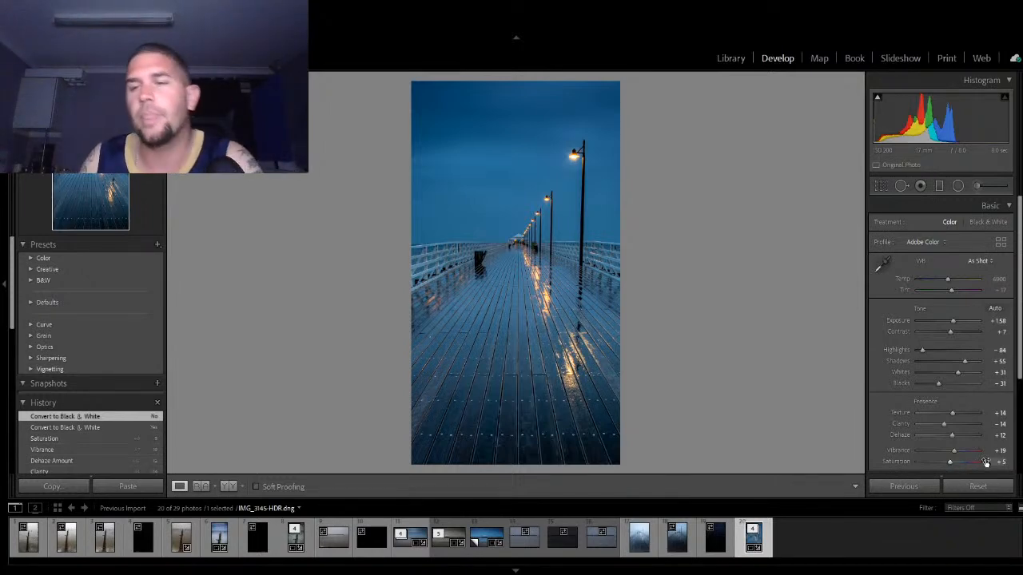
Step: Remove chromatic aberration and enable the lens profile corrections for the boardwalk HDR
mouse_move(1021, 378)
mouse_down()
mouse_move(1021, 416)
mouse_move(1021, 376)
mouse_up()
click(1008, 206)
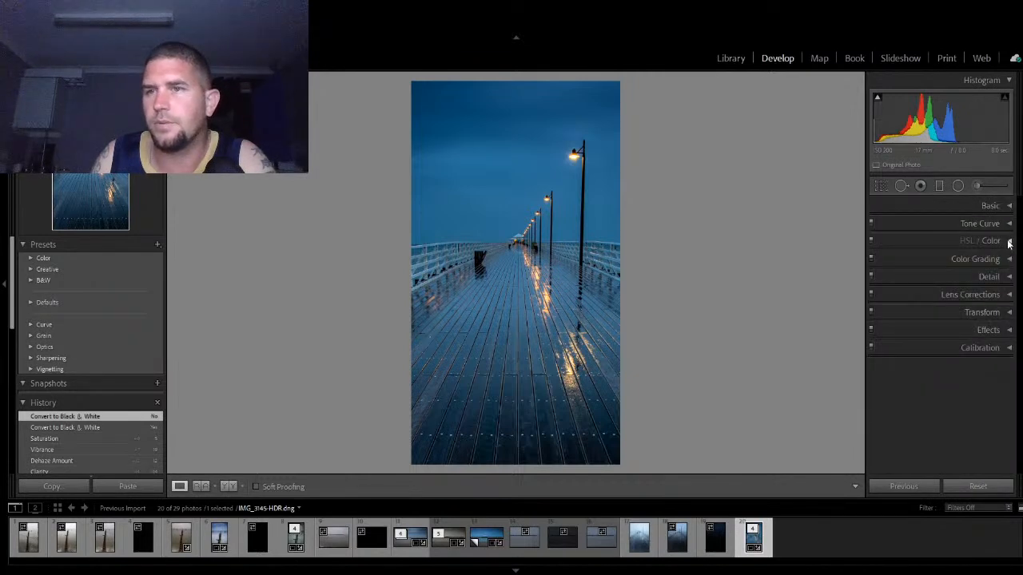
click(1006, 294)
click(876, 306)
click(876, 317)
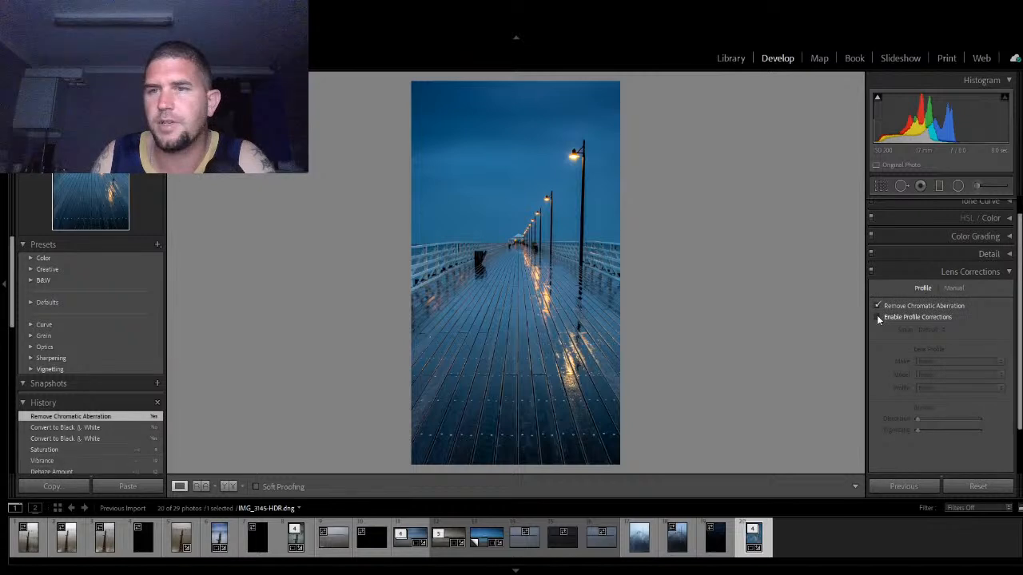
click(1006, 272)
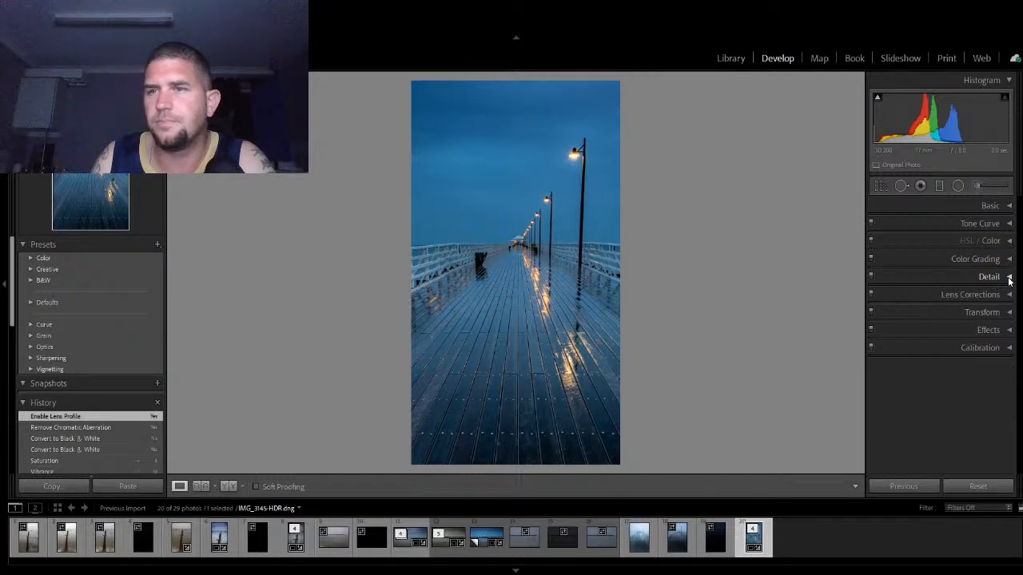
Step: Set sharpening to 53 with masking 4 and luminance noise reduction to 15, and check the pavilion close up
click(1008, 278)
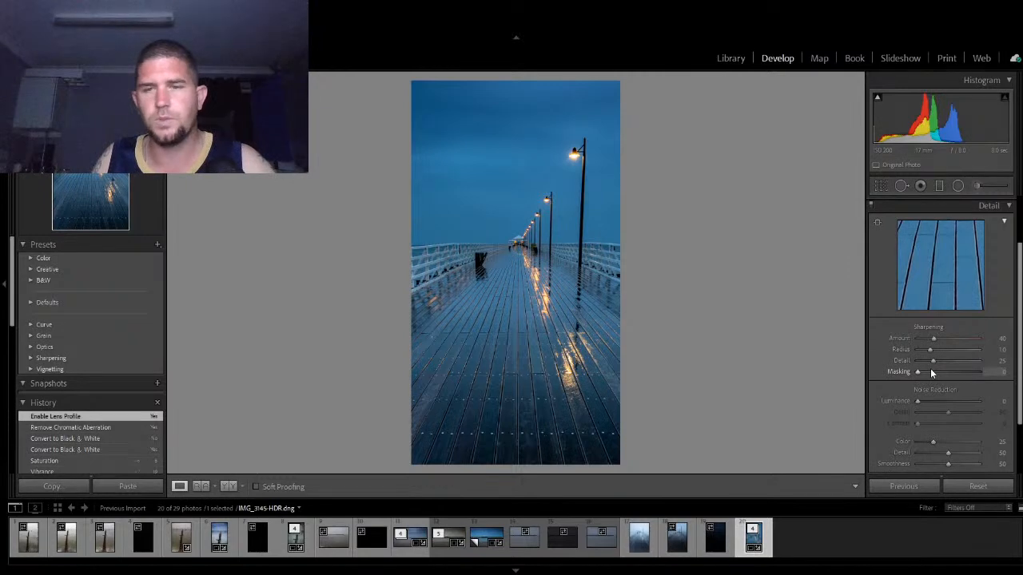
drag(932, 337, 929, 404)
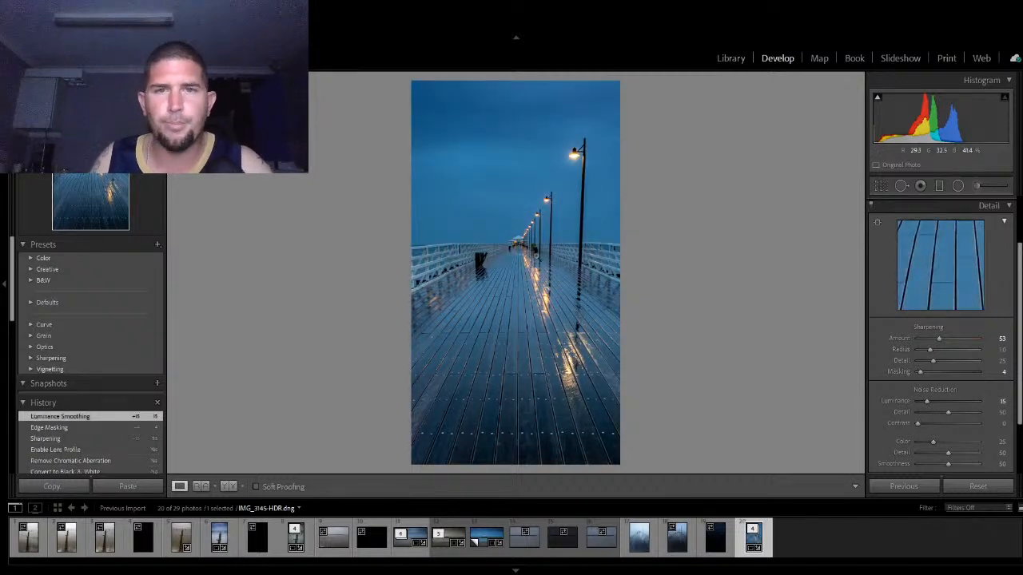
click(526, 251)
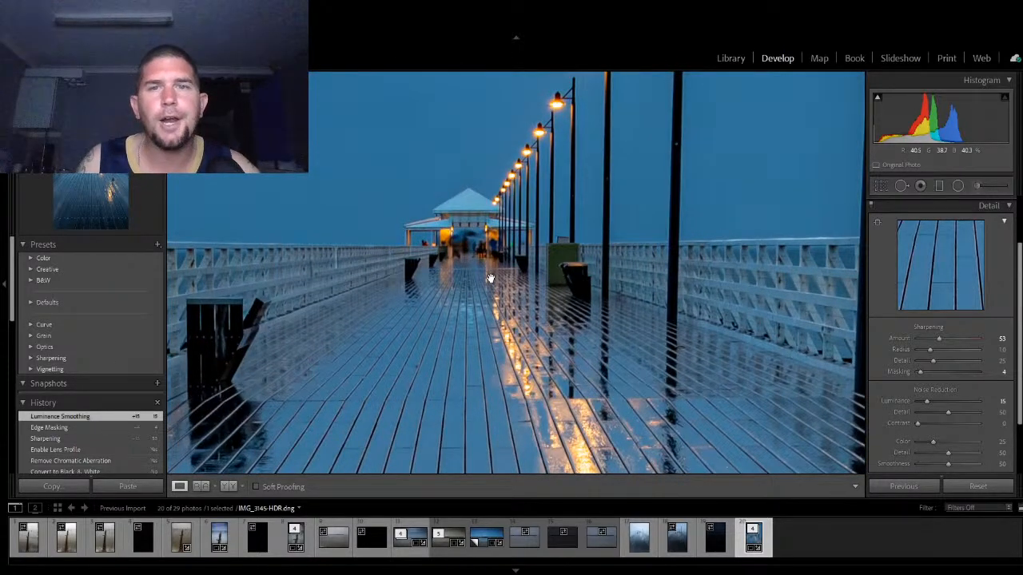
click(491, 279)
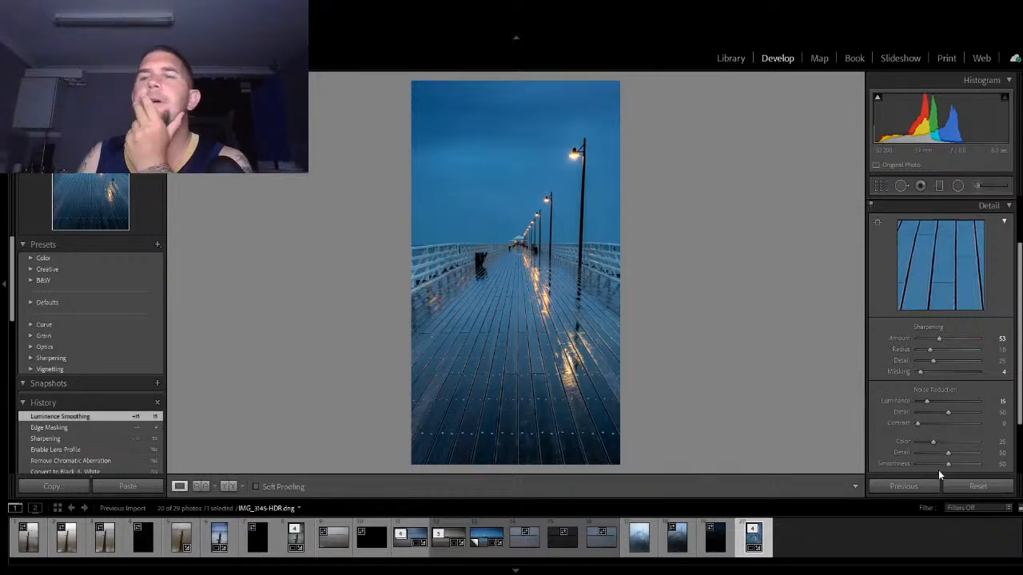
Step: Shape an S-curve on the RGB point curve, with highlights at input 184, output 194 and shadows at input 61, output 52
click(1006, 205)
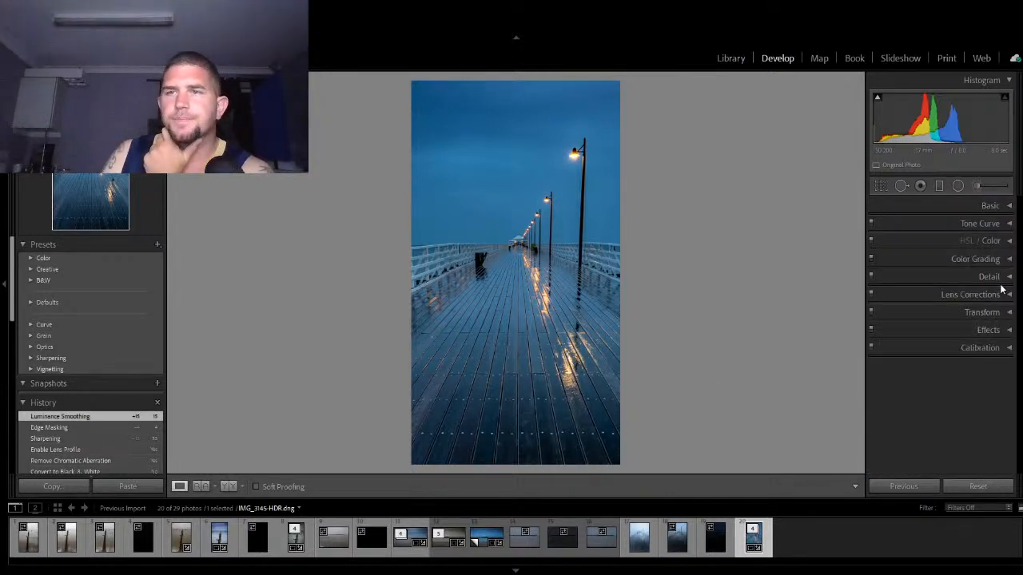
click(1005, 227)
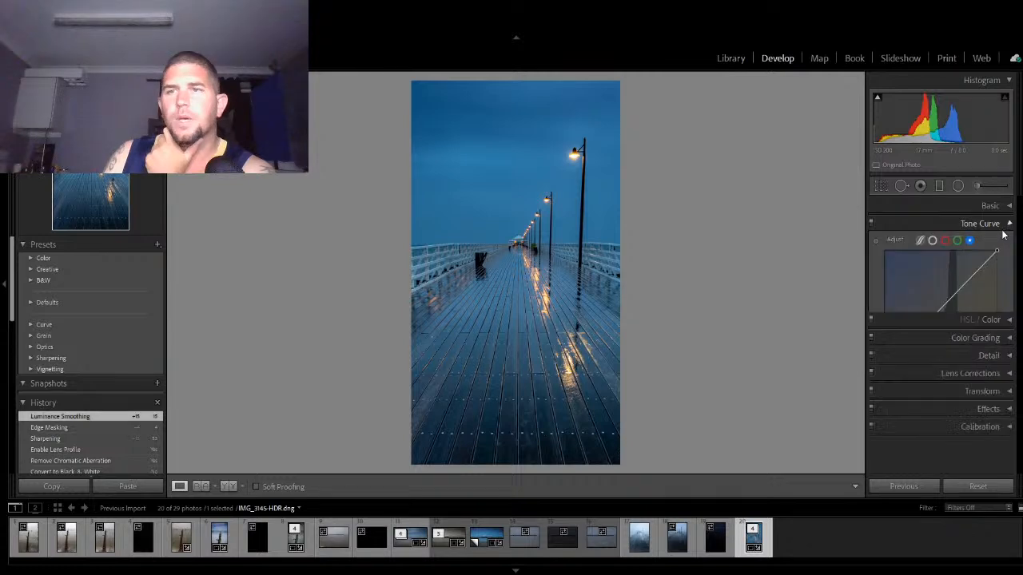
click(933, 241)
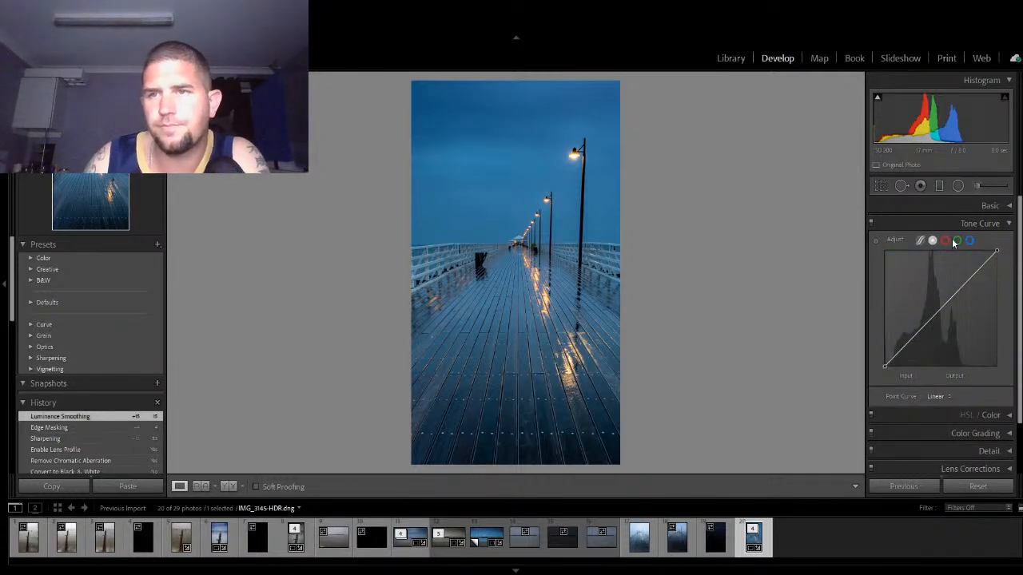
click(970, 280)
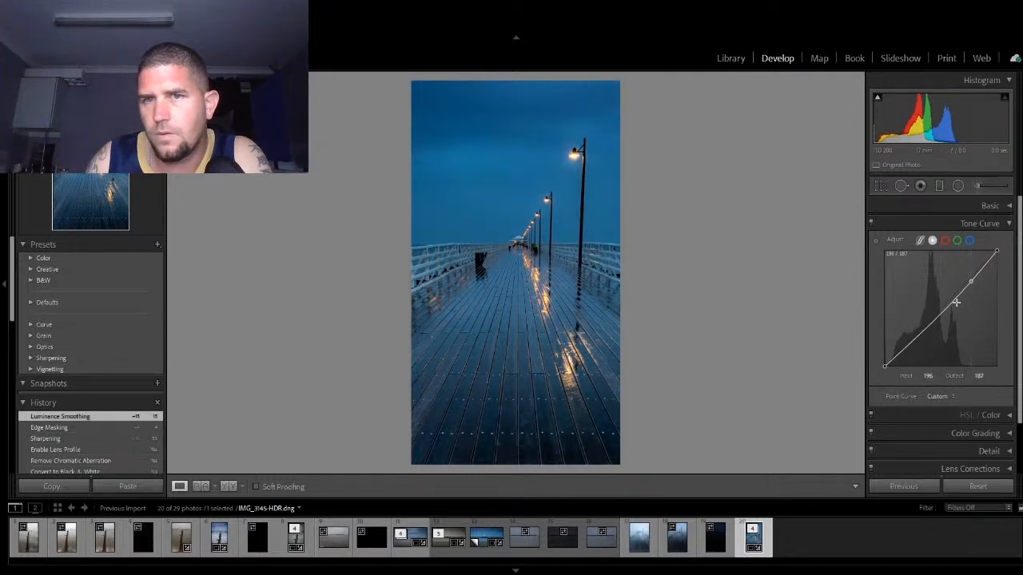
drag(913, 340, 915, 342)
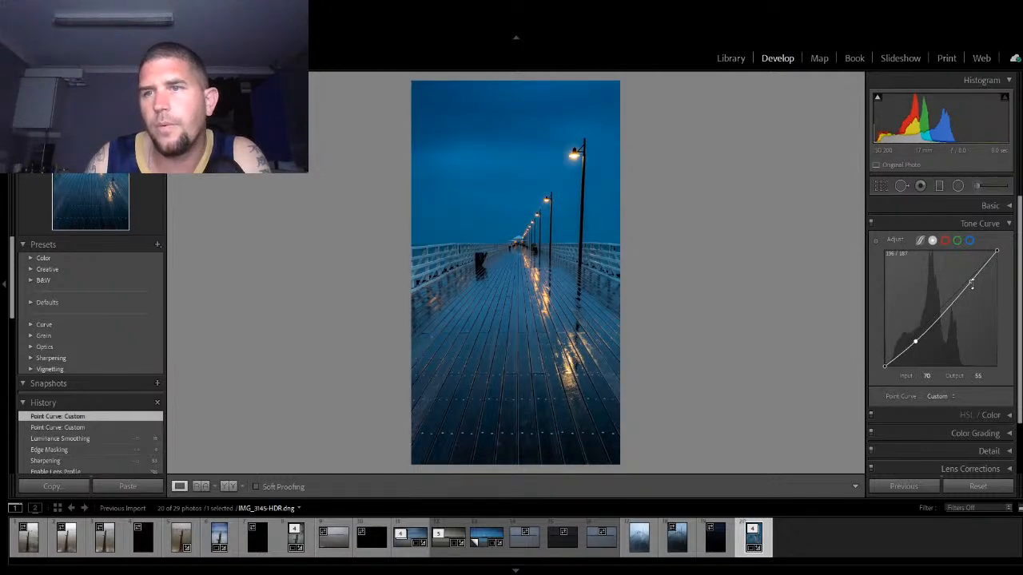
drag(970, 283, 966, 277)
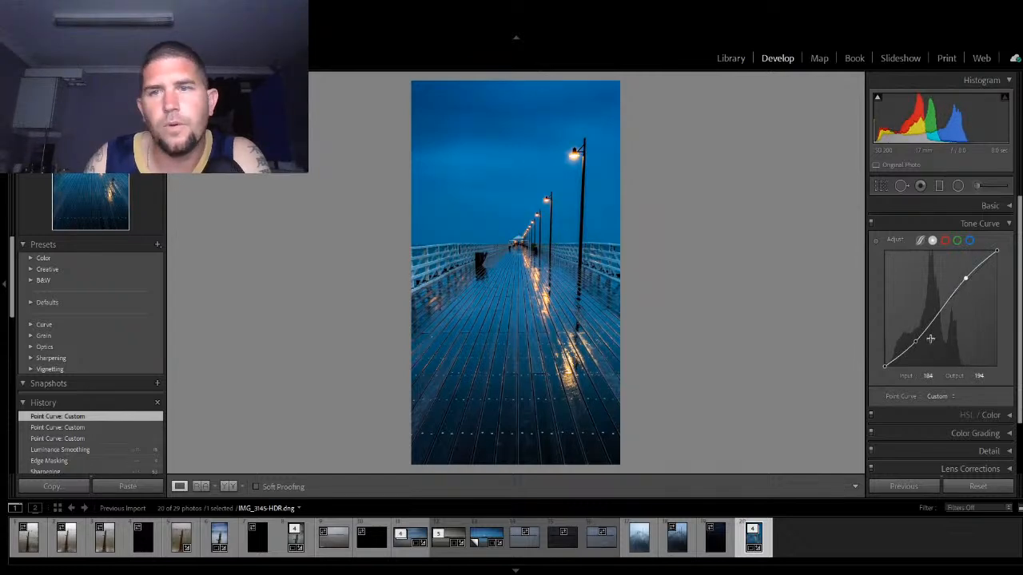
drag(917, 344, 911, 343)
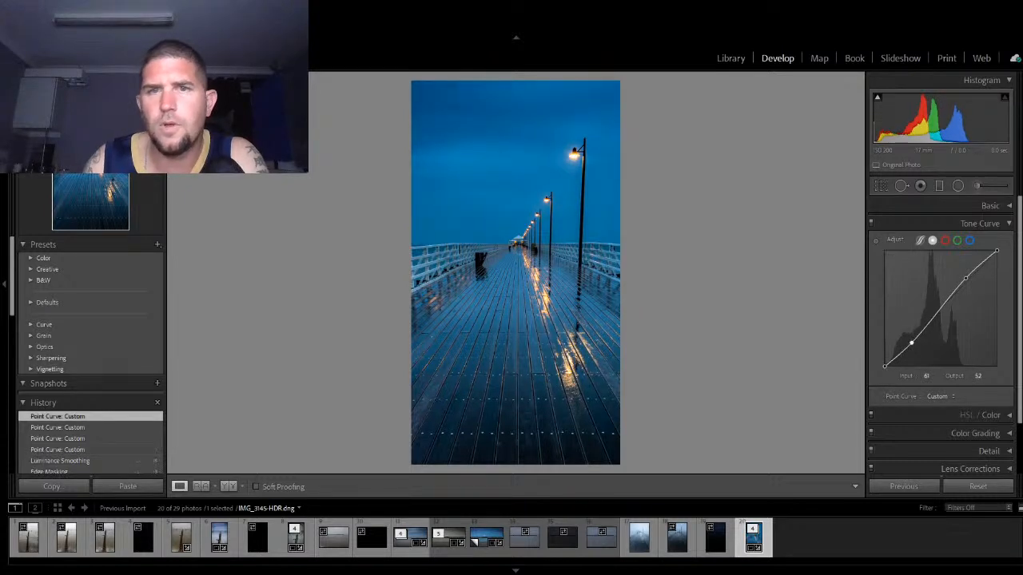
Step: Adjust the red channel curve, and give the green curve a highlight point at input 183, output 190 and a lowered shadow point
click(943, 241)
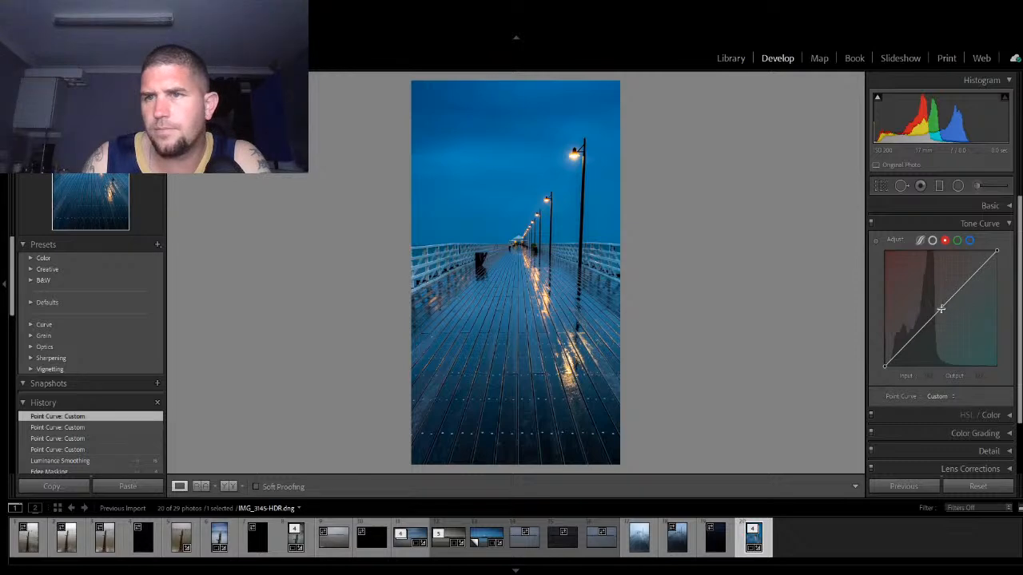
drag(940, 311, 965, 280)
click(956, 241)
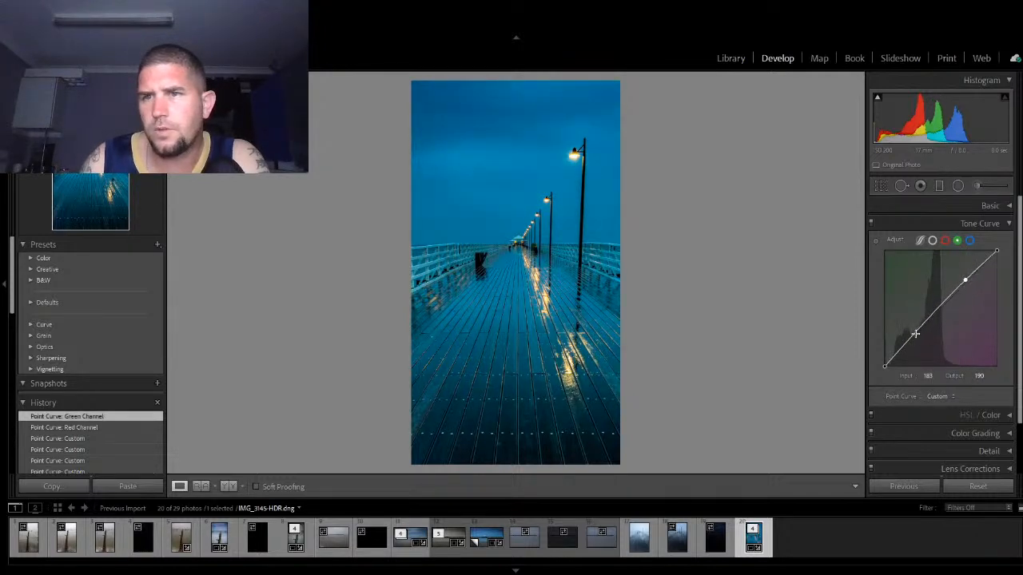
drag(914, 334, 915, 338)
Step: Set blue channel curve points at input 185, output 194 and input 66, output 62, and check the boardwalk planks close up
click(969, 240)
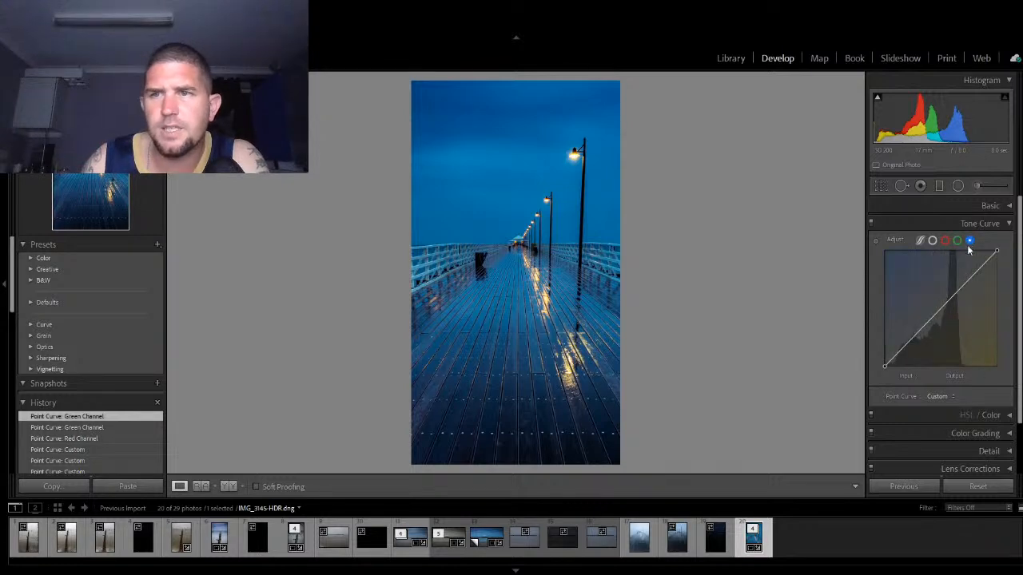
drag(968, 280, 966, 277)
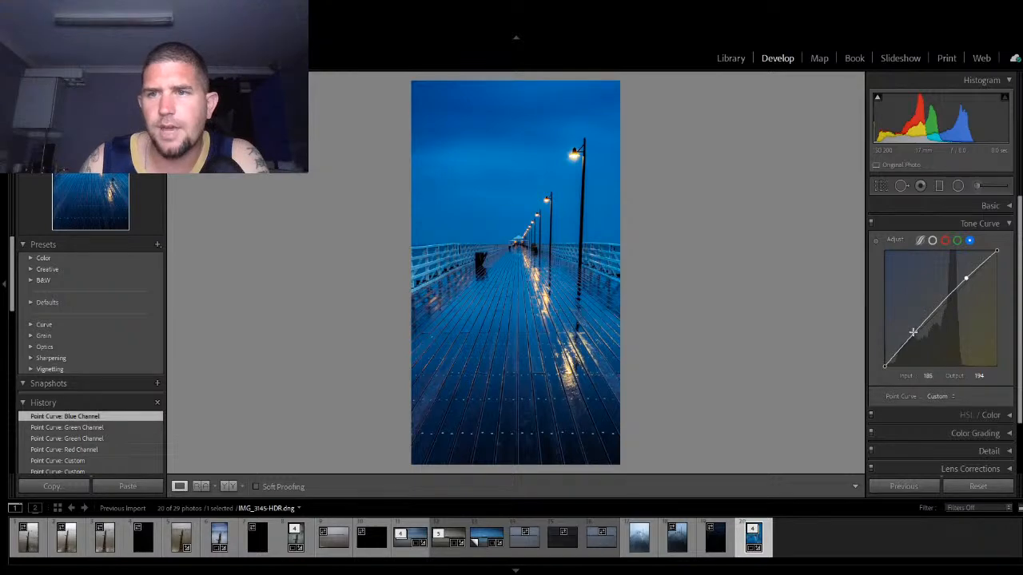
drag(915, 338, 915, 343)
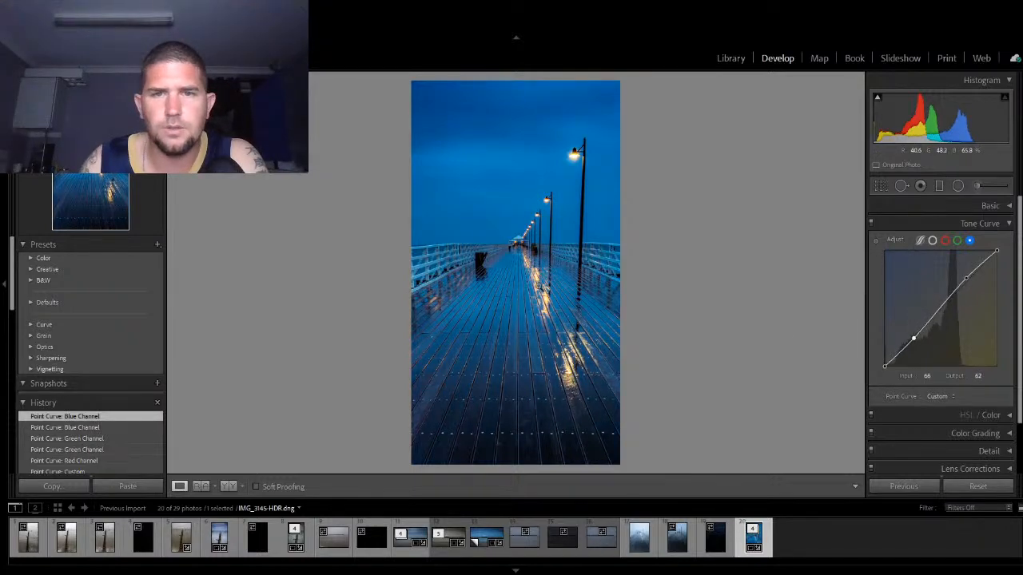
click(517, 273)
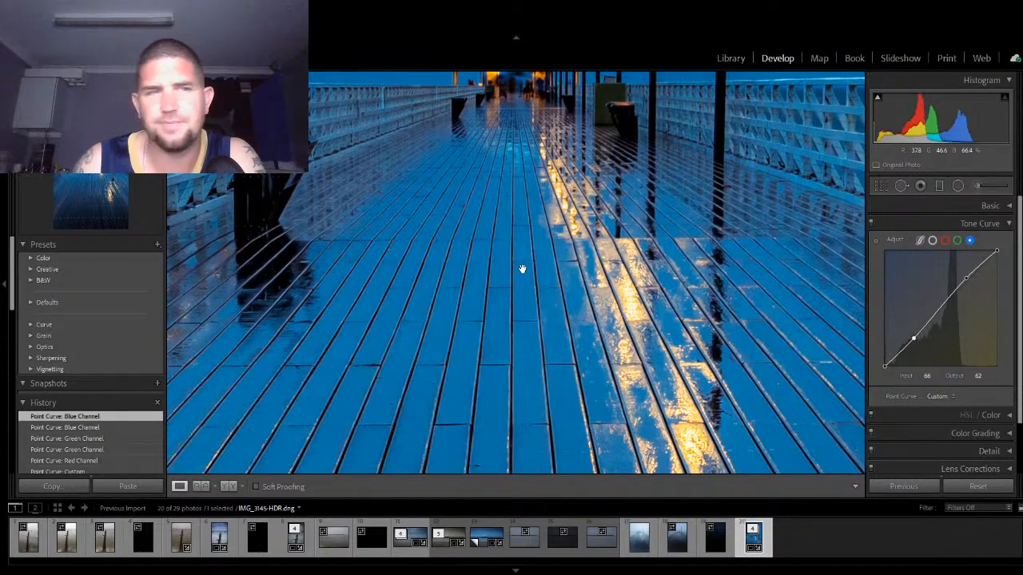
click(522, 269)
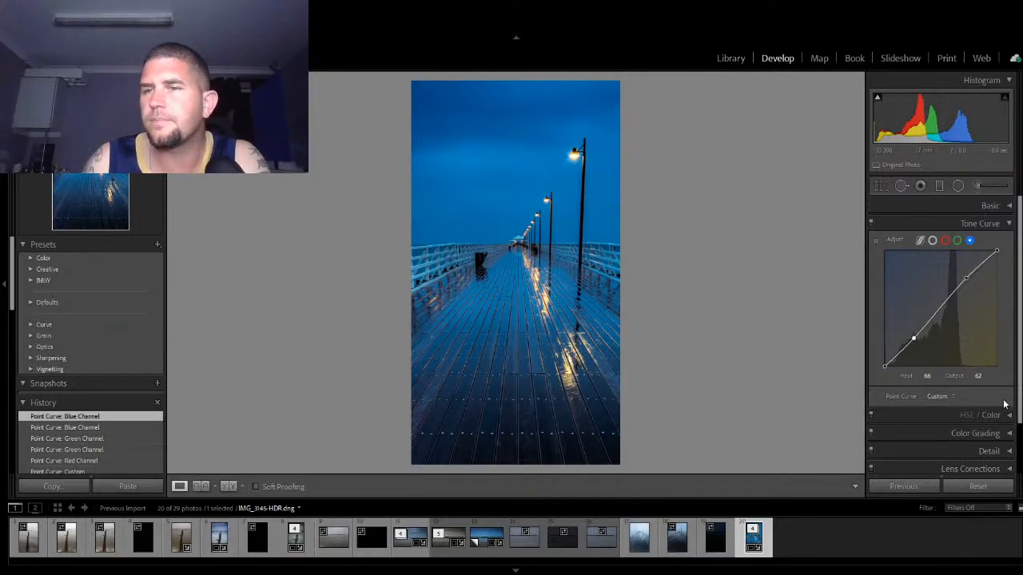
Step: Set the post-crop vignette amount to -12 and review the sharpening and noise reduction settings
click(1008, 225)
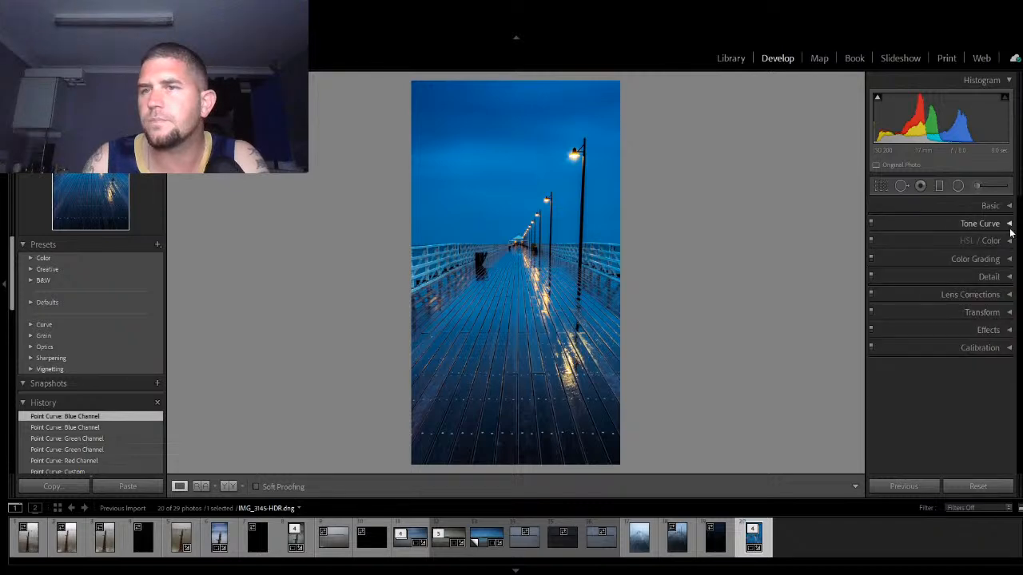
click(1011, 331)
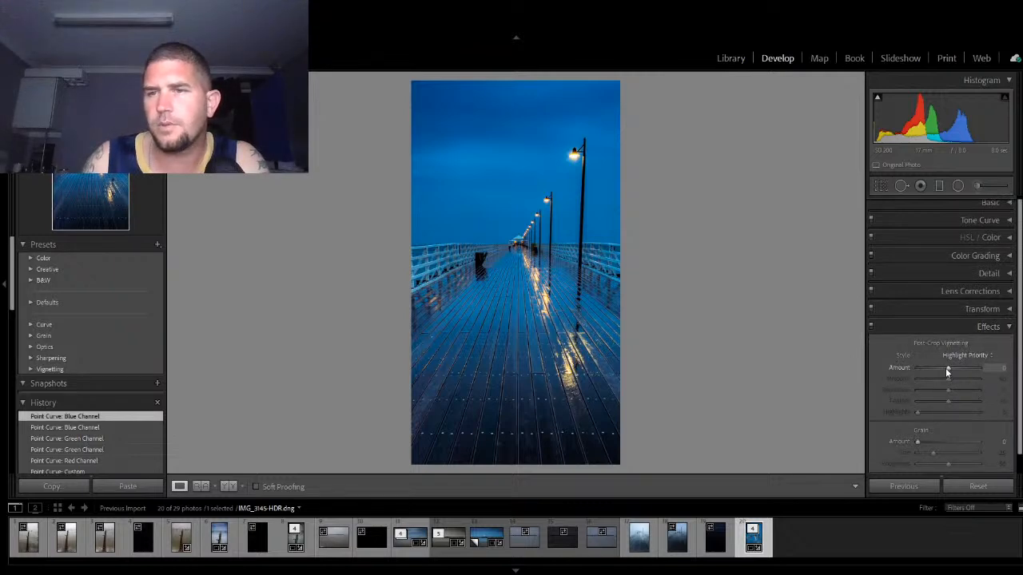
drag(945, 368, 945, 369)
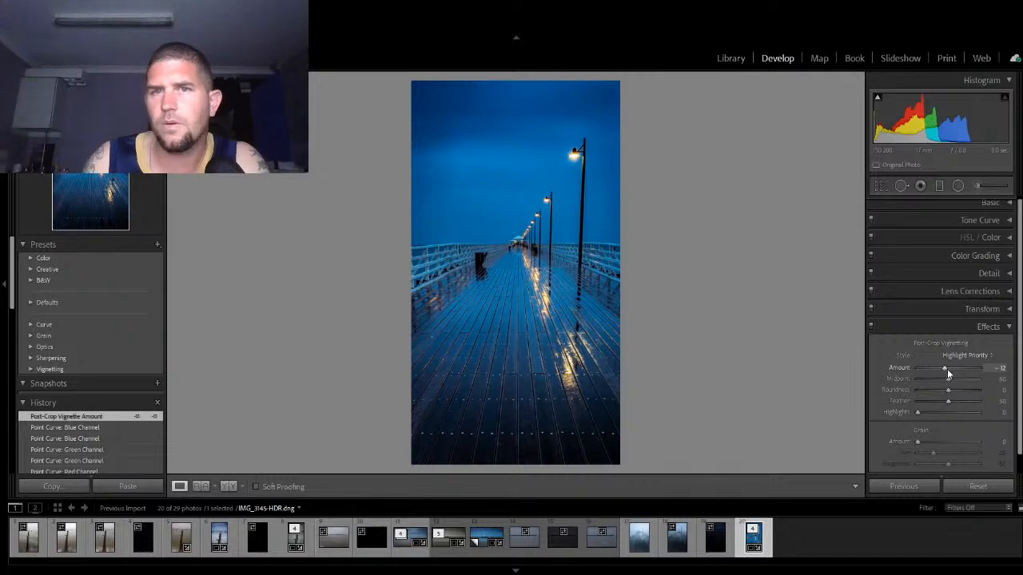
click(1002, 327)
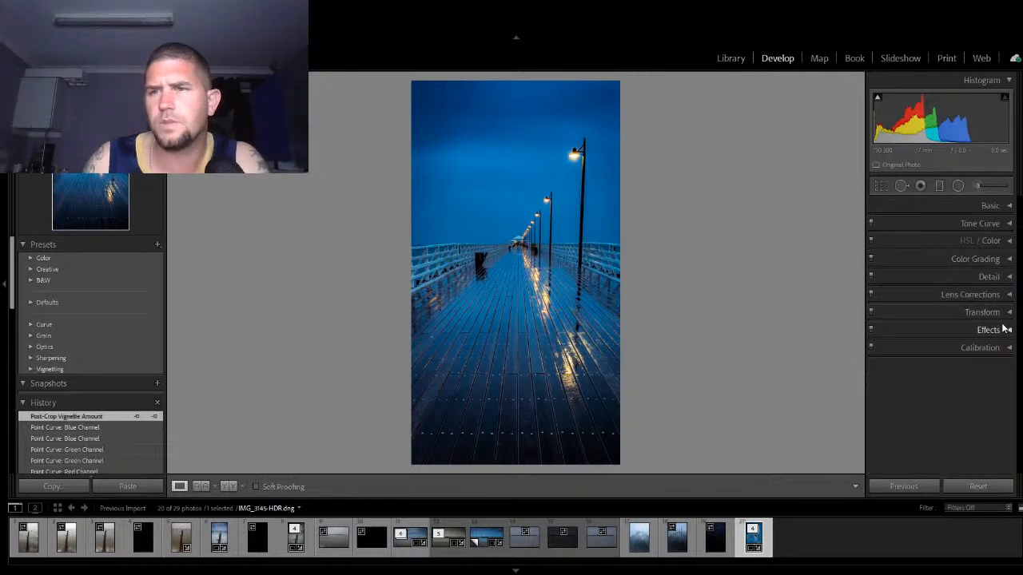
click(1007, 277)
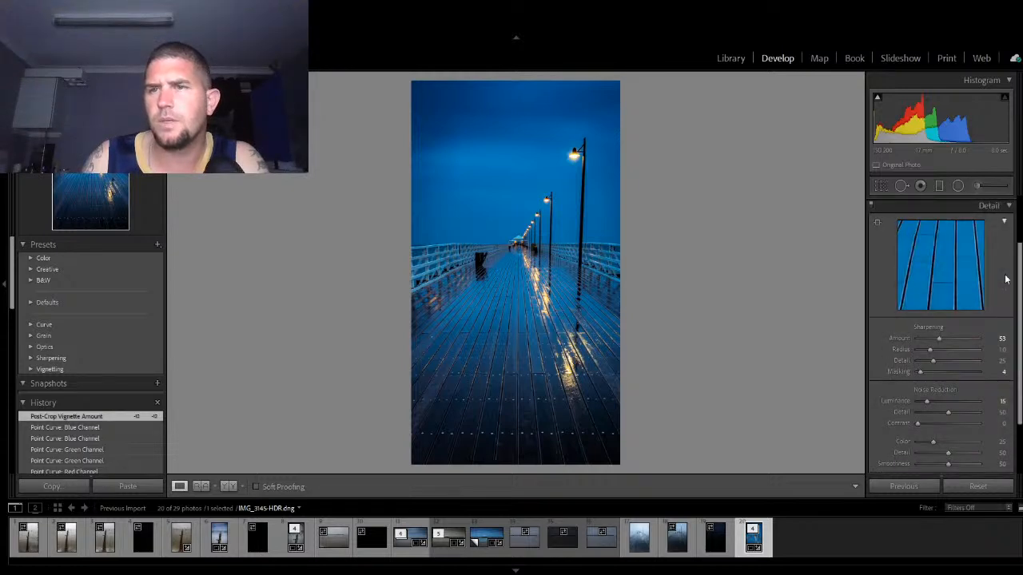
click(1009, 206)
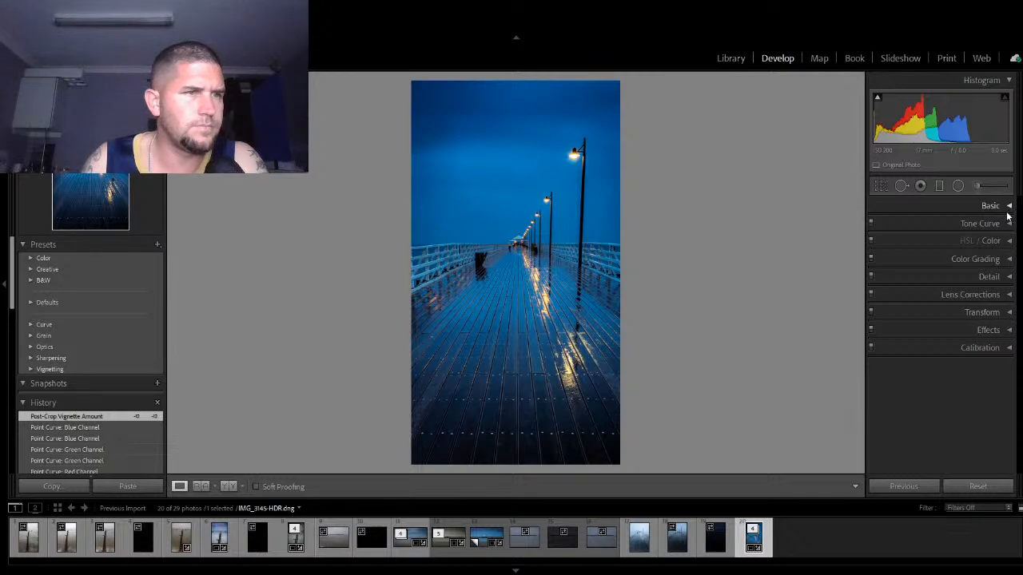
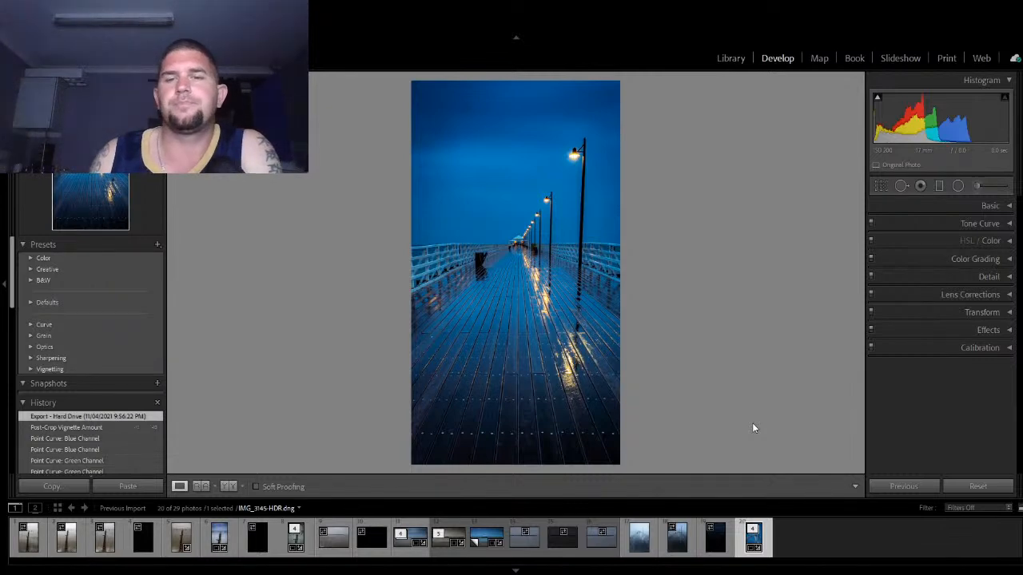
Step: Review the finished black-and-white and colour versions of the pylon, pier and boardwalk photos one after another
click(502, 553)
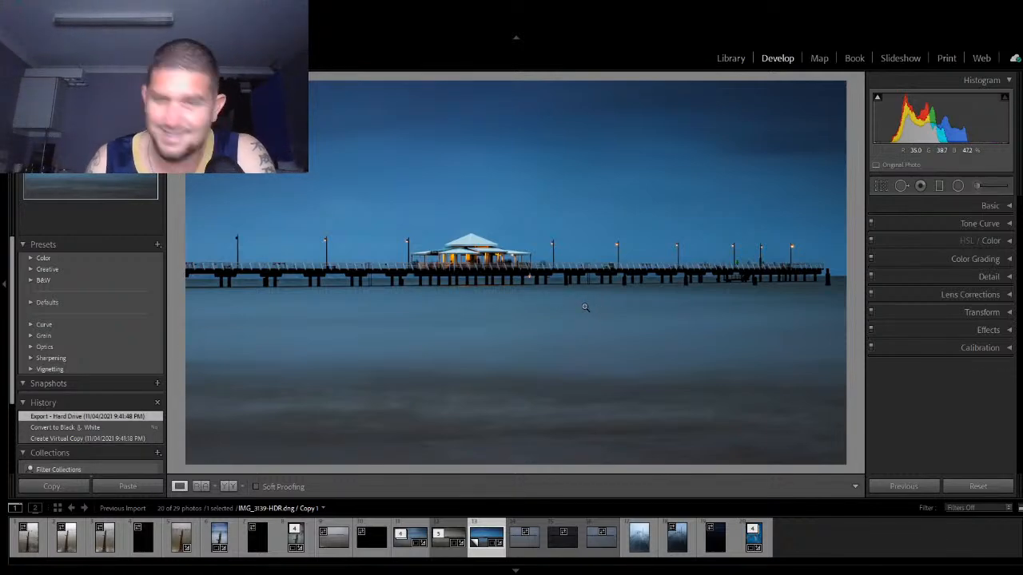
click(459, 556)
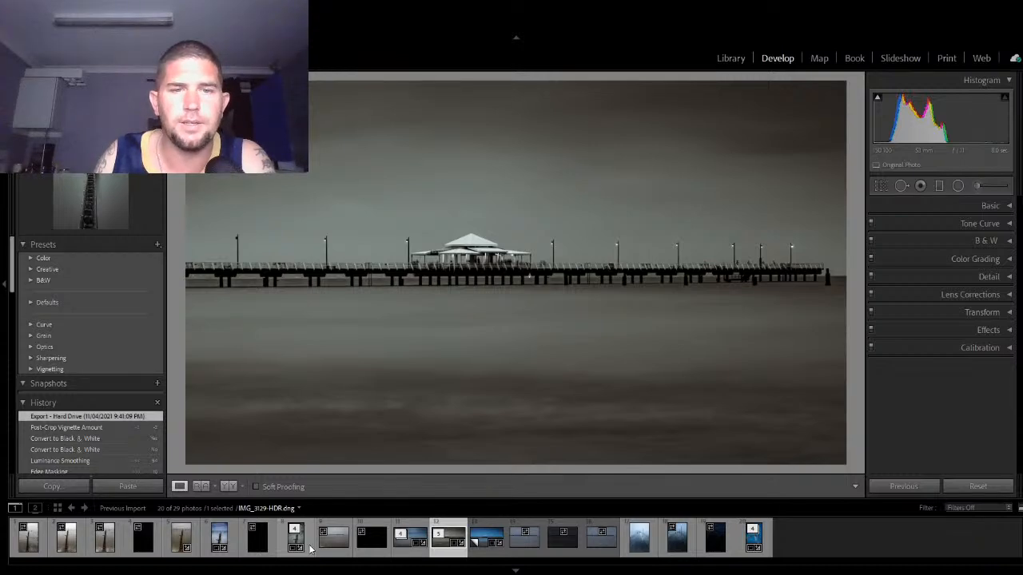
click(310, 547)
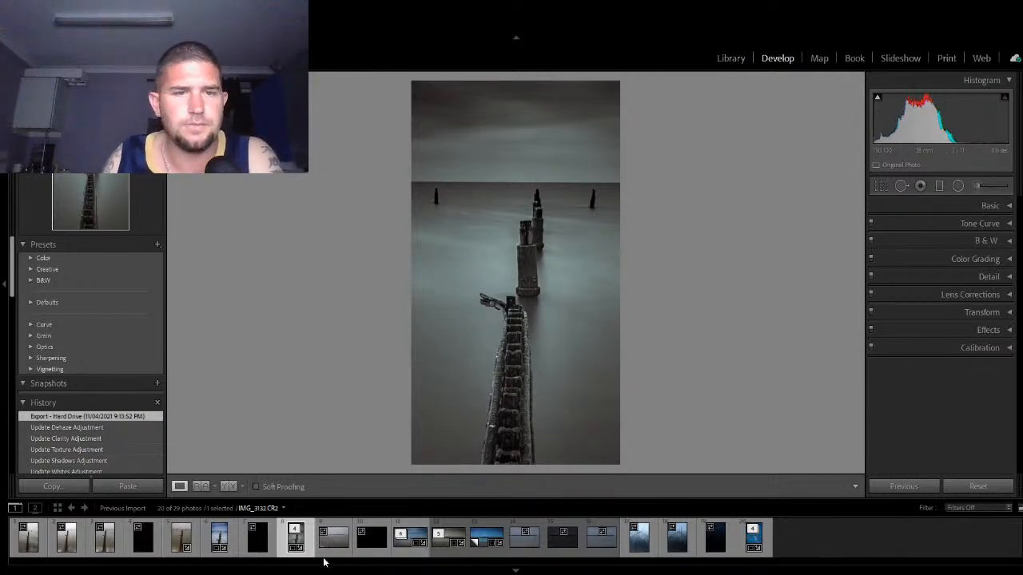
click(227, 542)
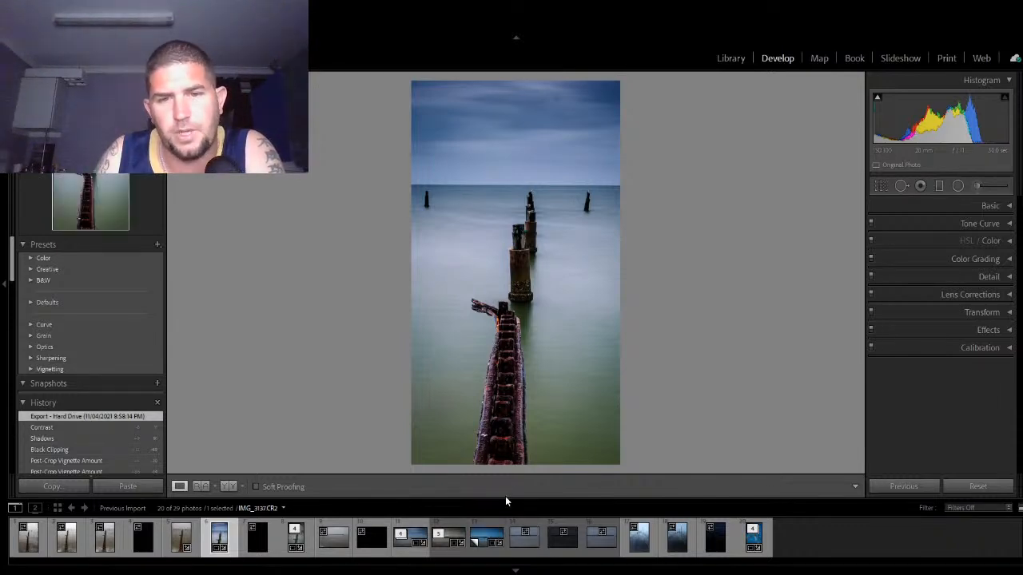
click(295, 537)
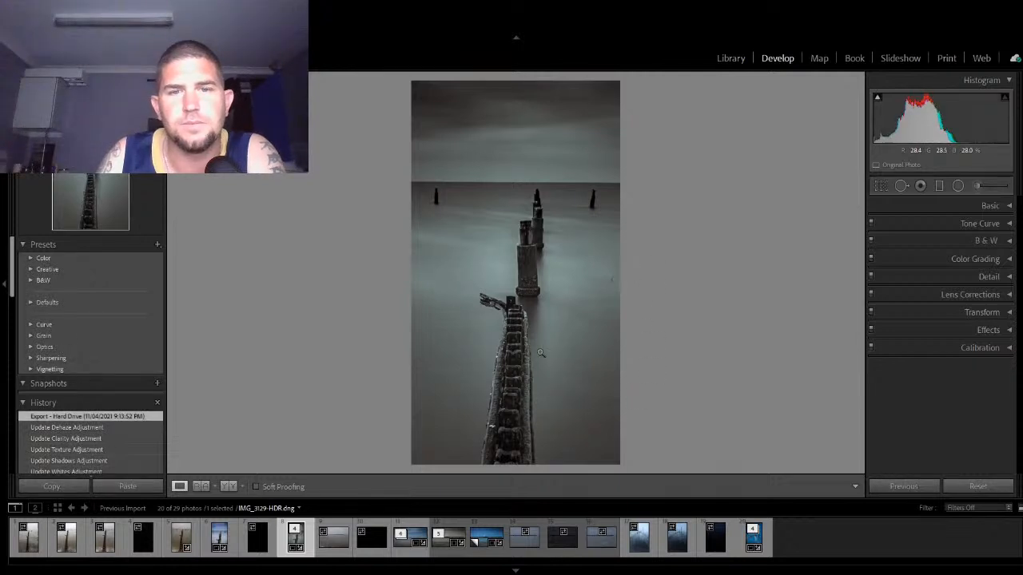
click(420, 552)
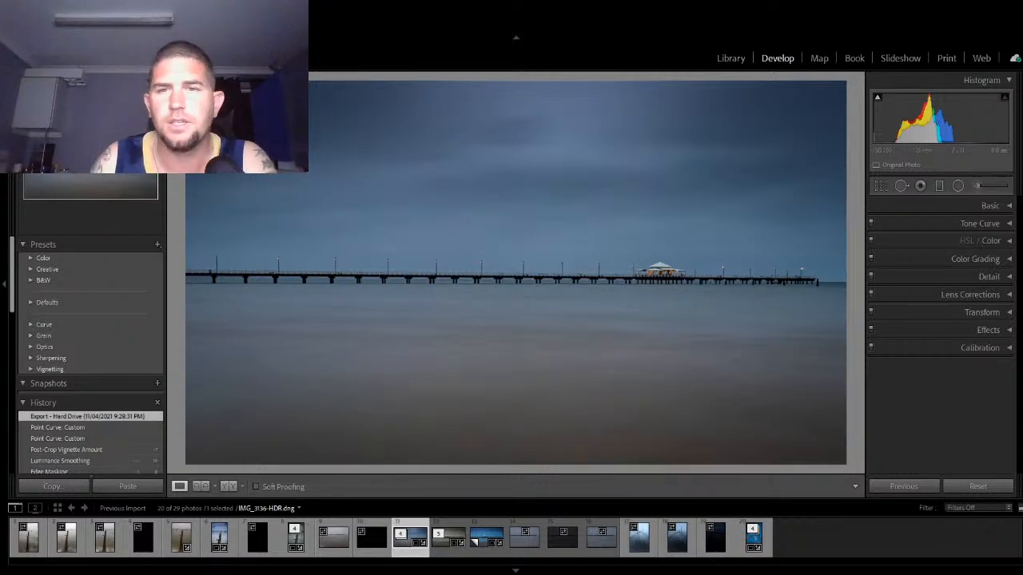
click(456, 529)
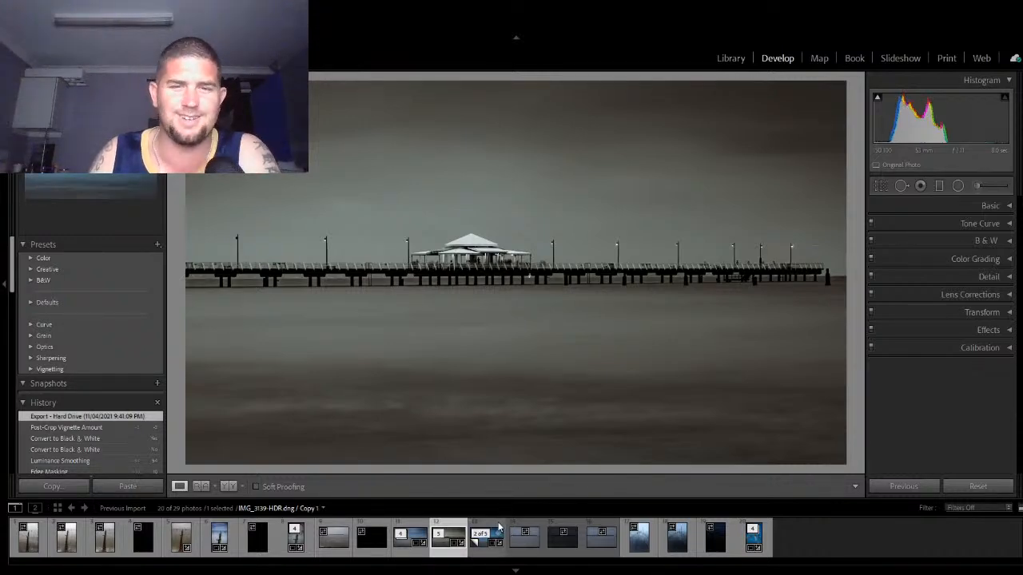
click(496, 529)
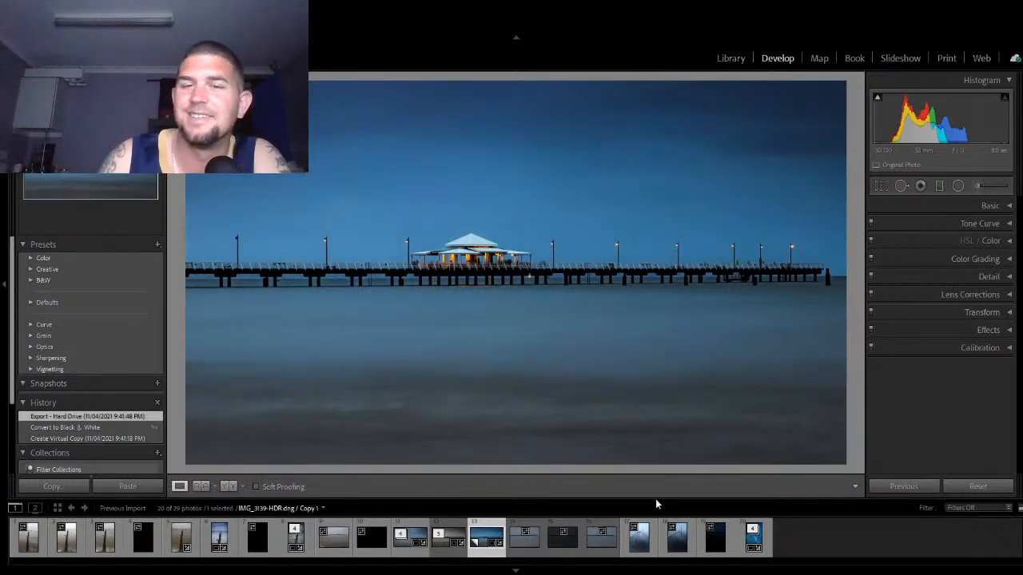
click(741, 530)
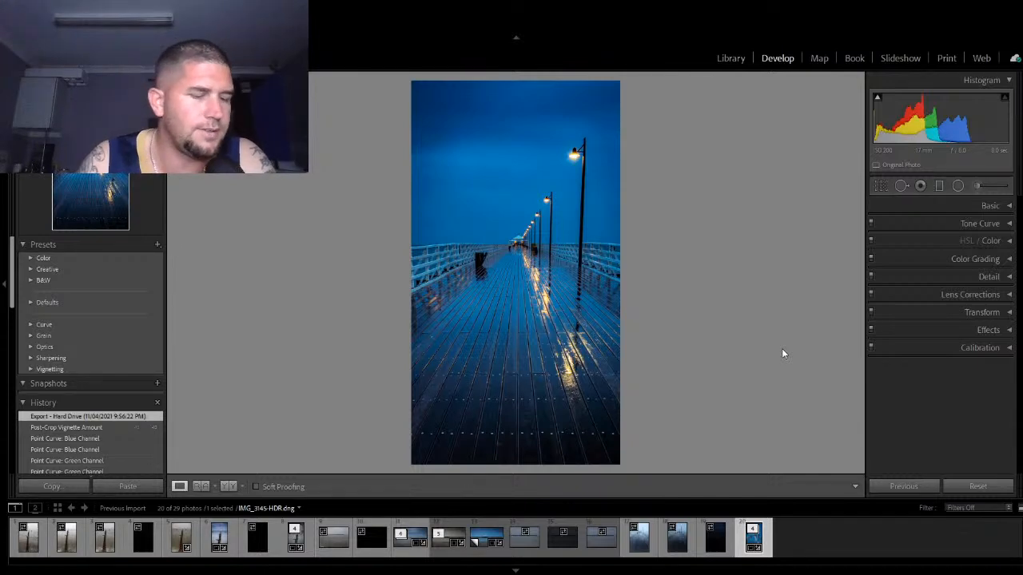
click(307, 535)
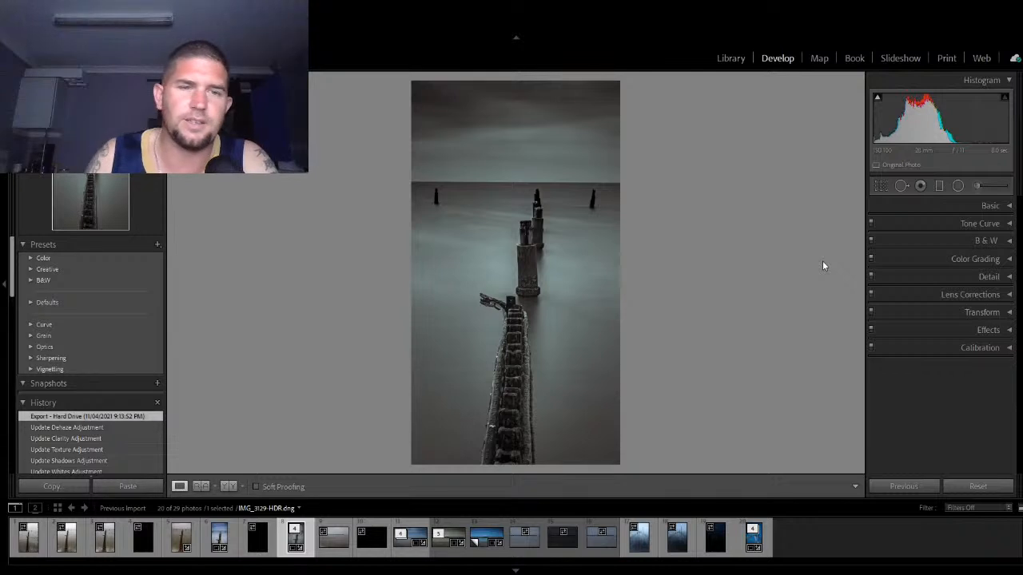
click(232, 541)
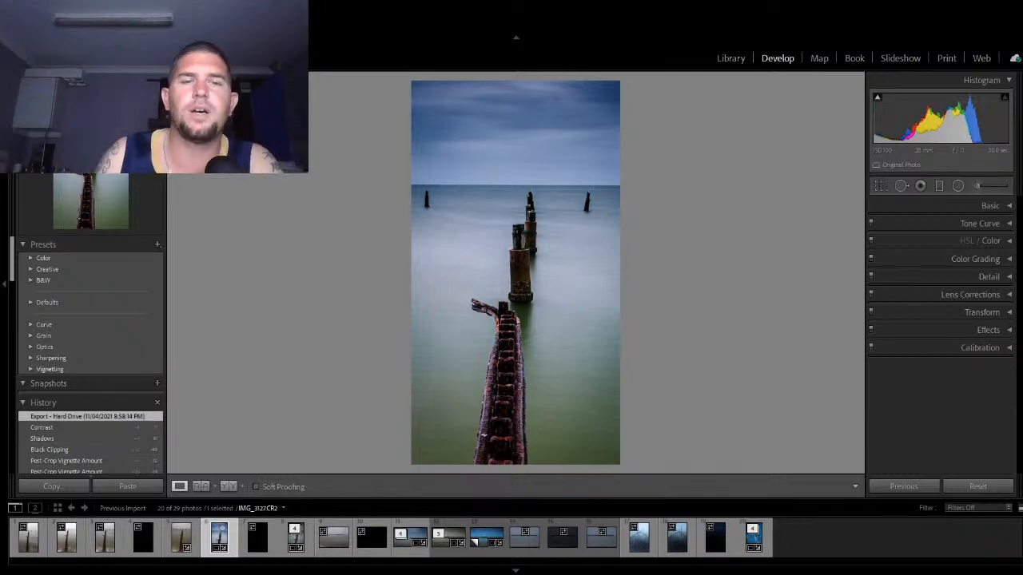
click(312, 550)
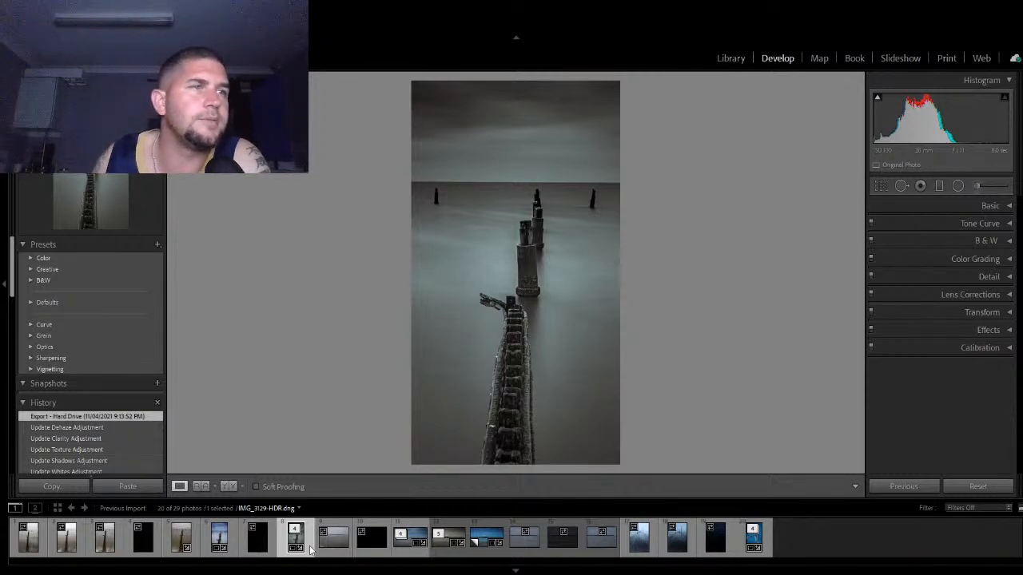
click(309, 548)
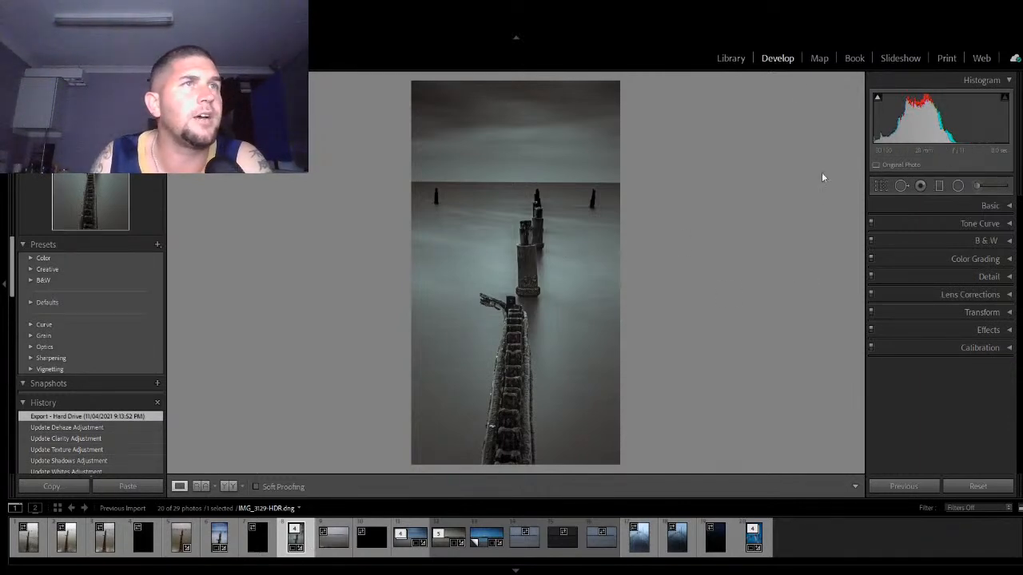